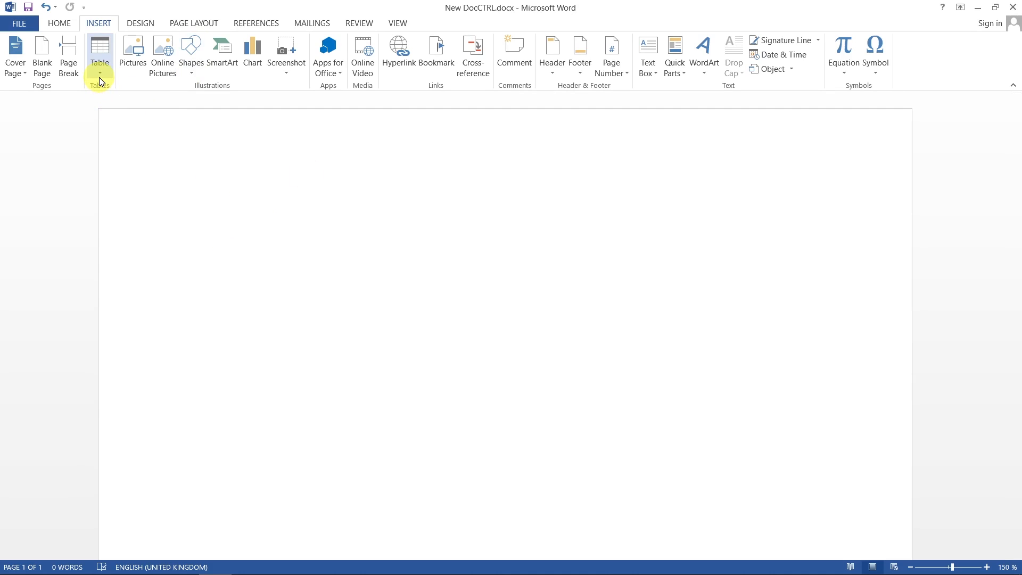
Insert a table with 5 columns and 5 rows, keeping the automatic fixed column width
click(99, 78)
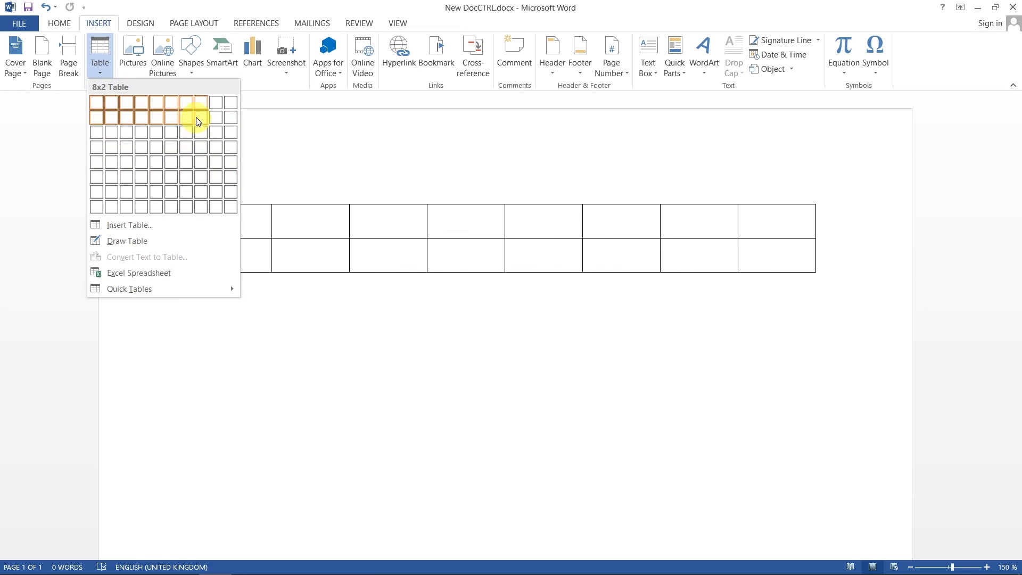
click(143, 225)
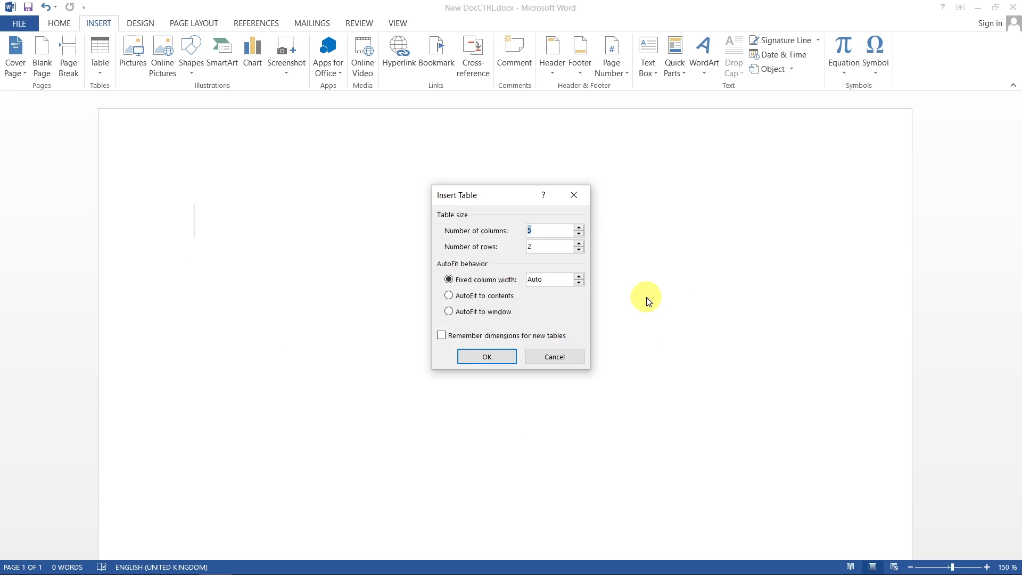
text(5)
click(539, 250)
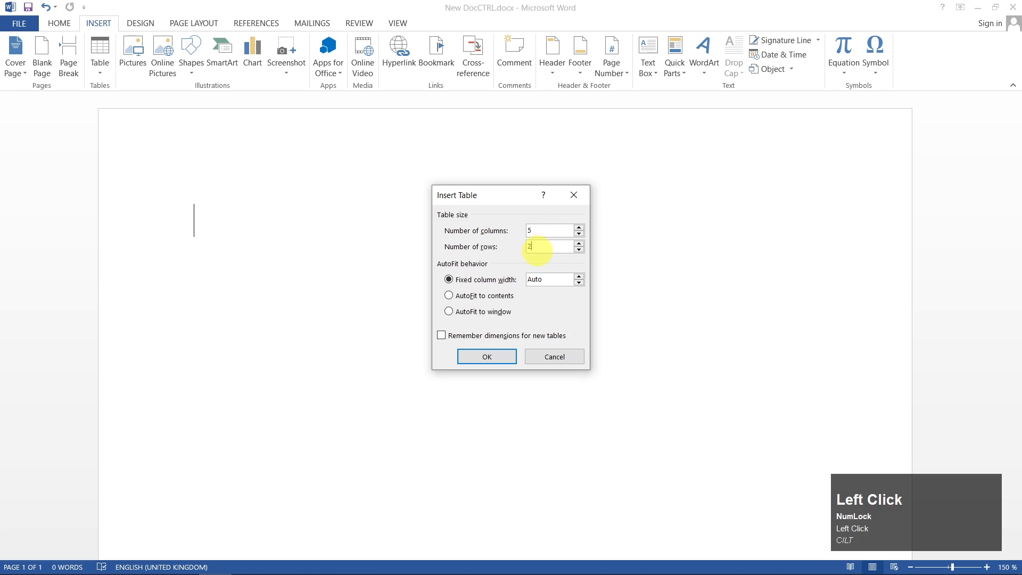
text(5)
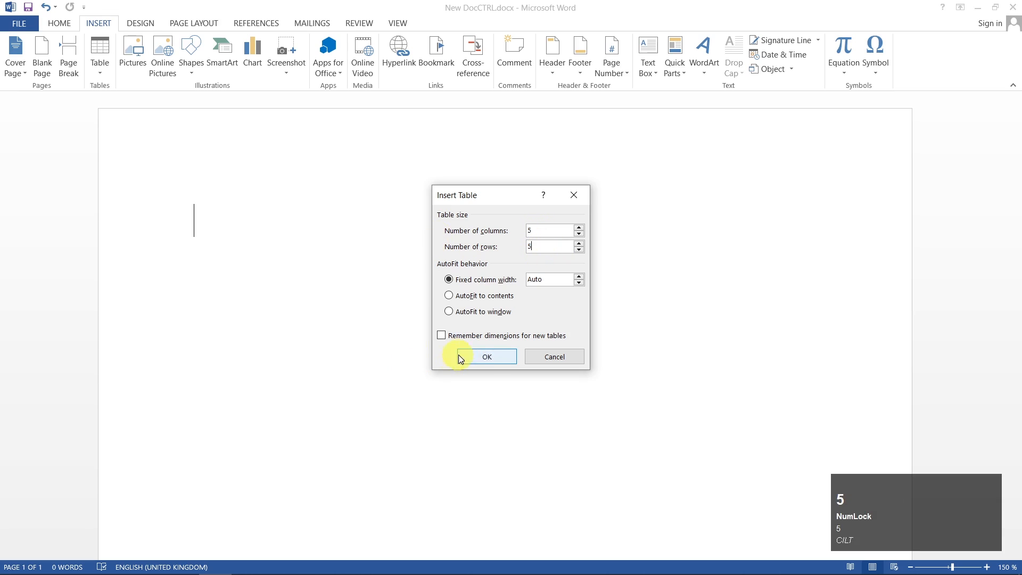
click(500, 356)
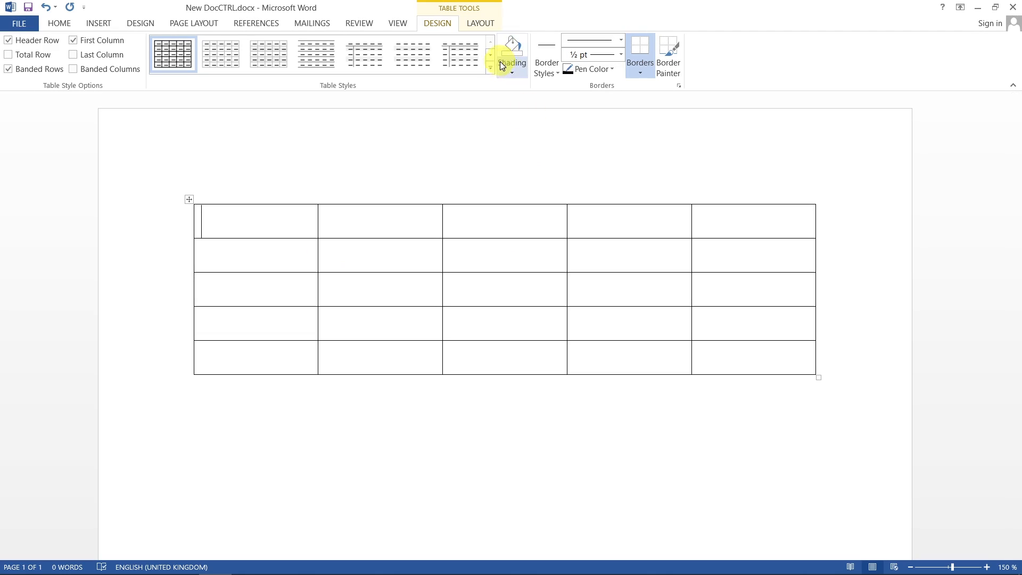
Look through the grid and list table styles available for the new table
click(491, 71)
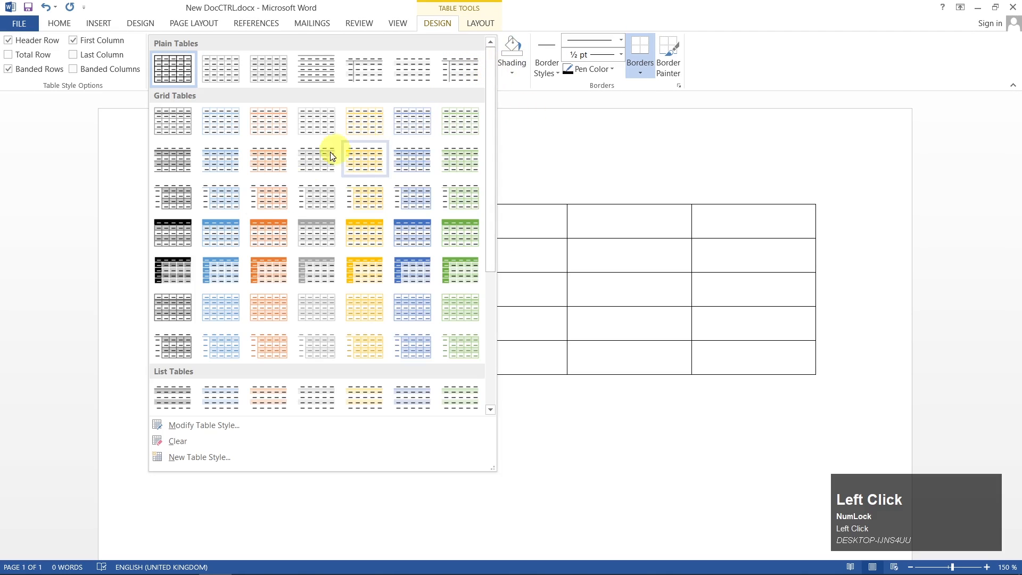
scroll(218, 368, down, 3)
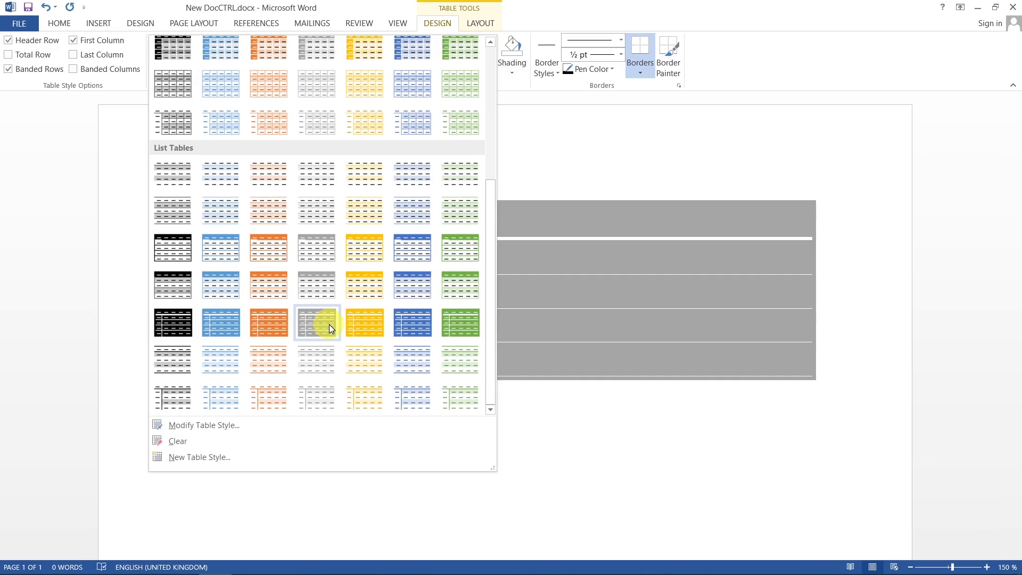
click(531, 7)
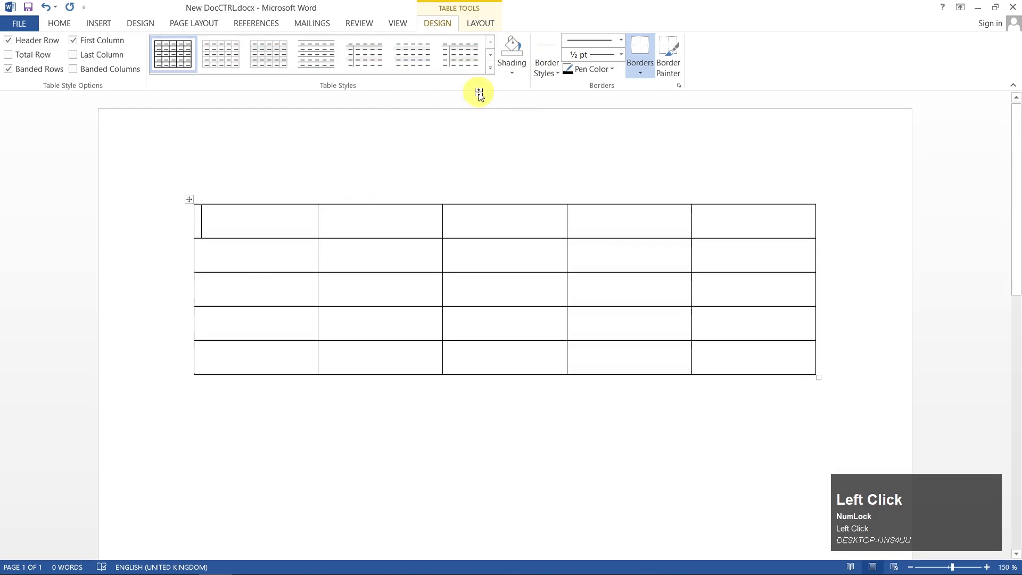
click(418, 293)
click(255, 233)
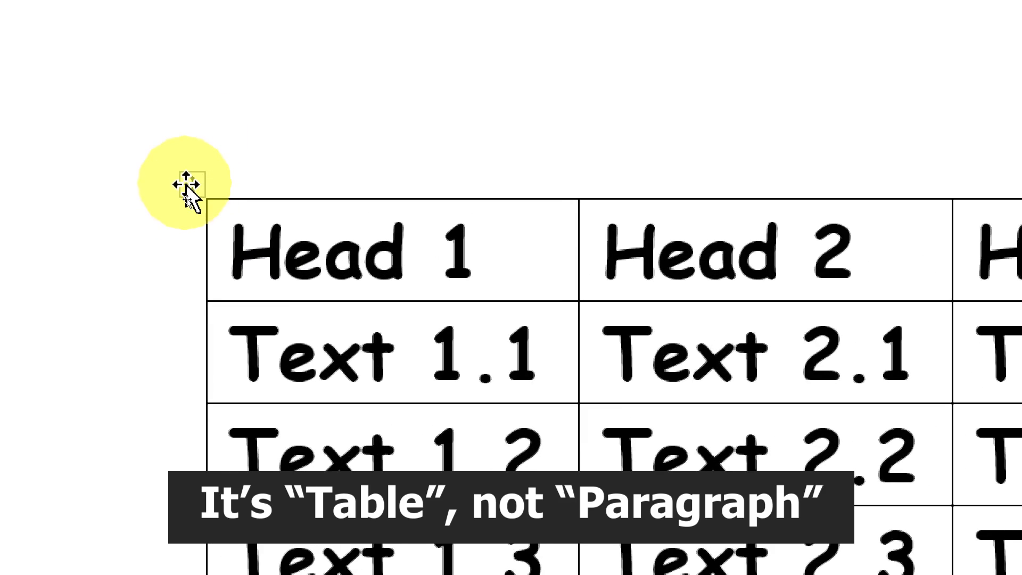
Set the whole table's font to Calibri (Body) and remove the bold formatting from its text
click(186, 187)
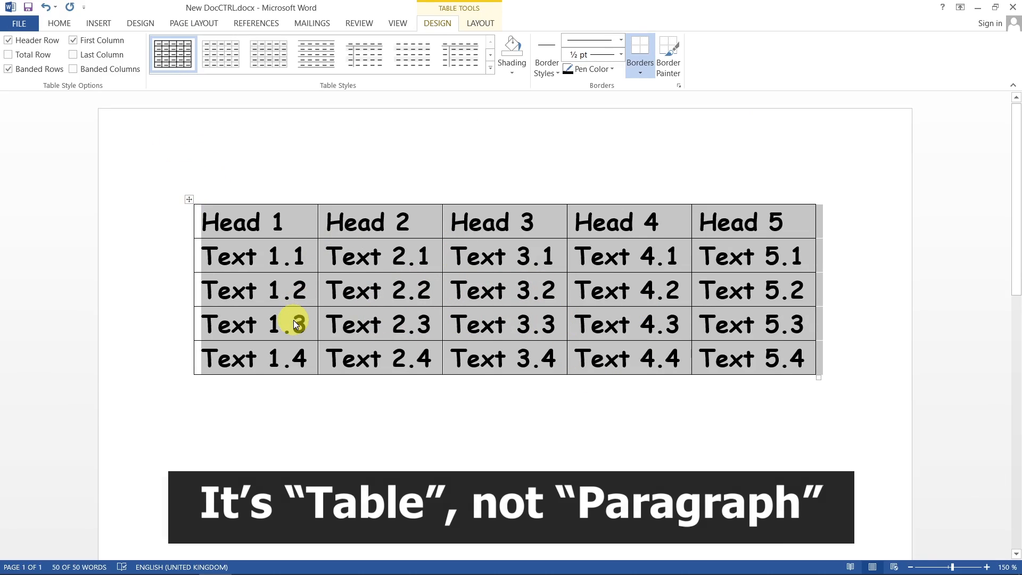
click(58, 25)
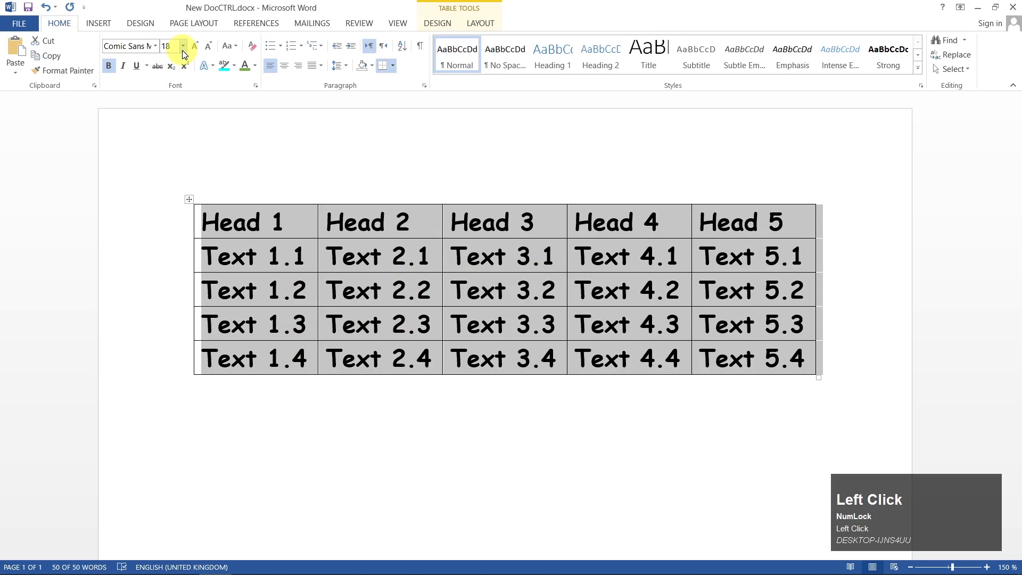
click(155, 46)
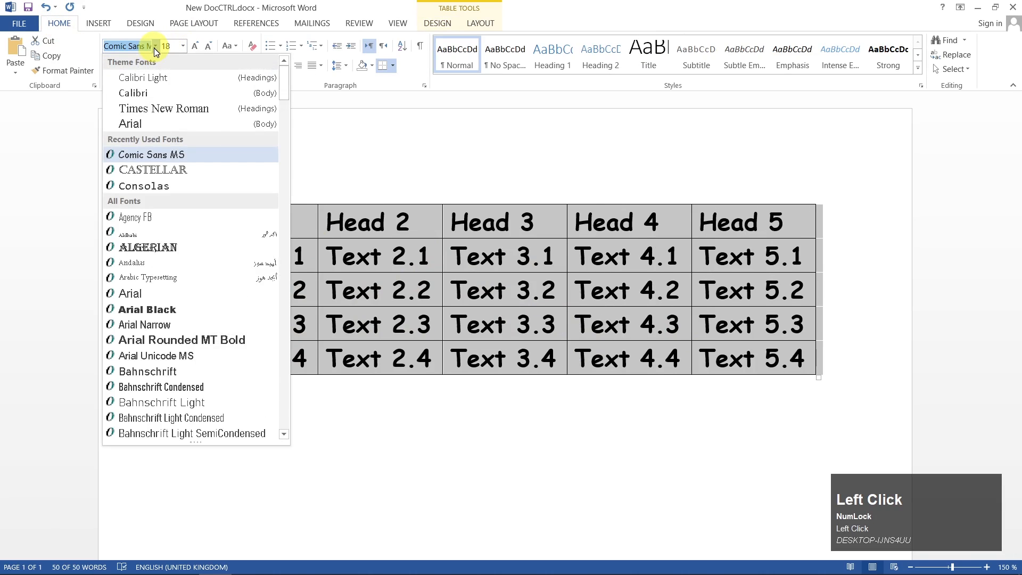
click(150, 93)
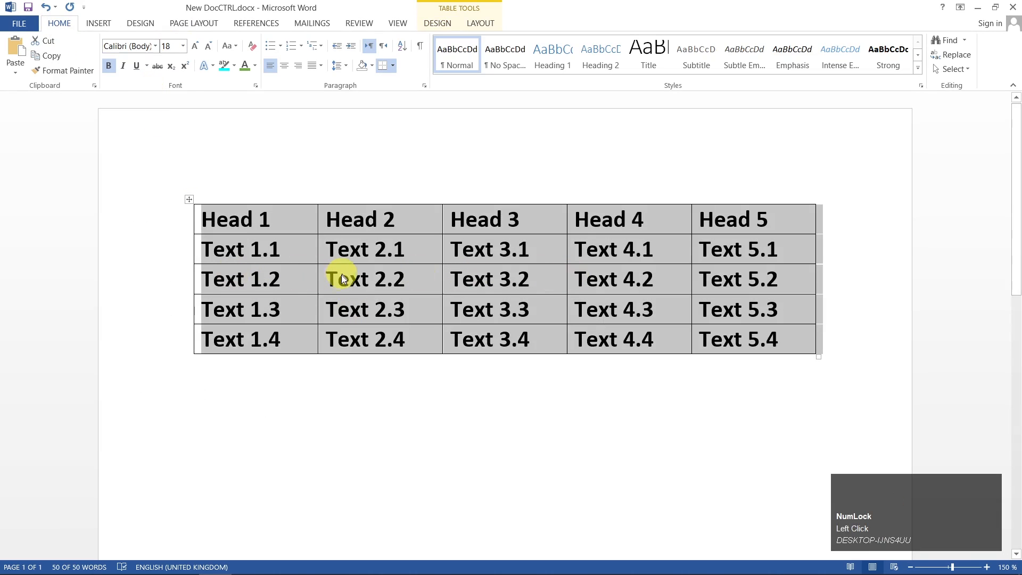
click(109, 65)
click(471, 304)
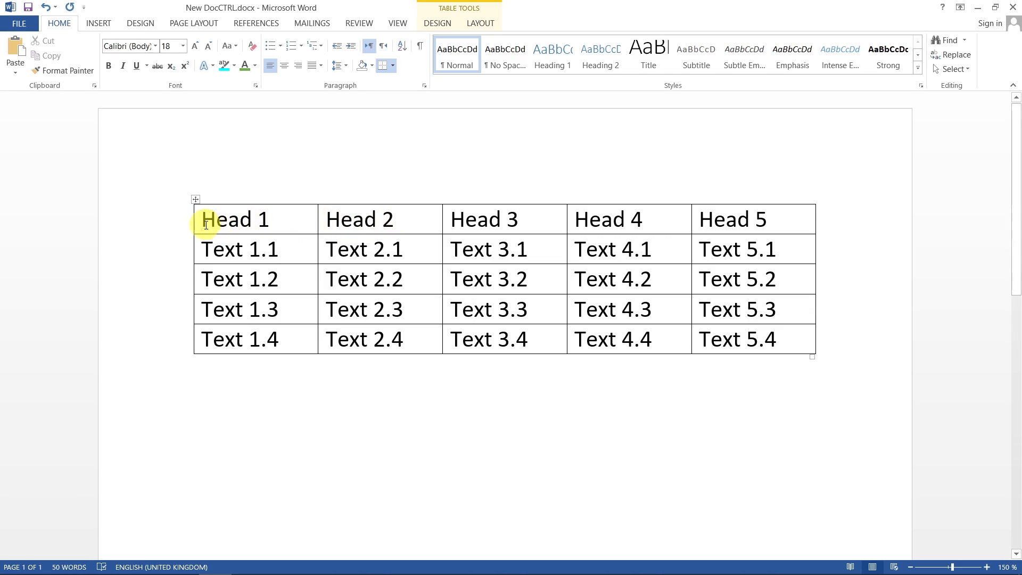
Make the header row text, Head 1 to Head 5, bold and centre it in its cells
drag(194, 225, 729, 217)
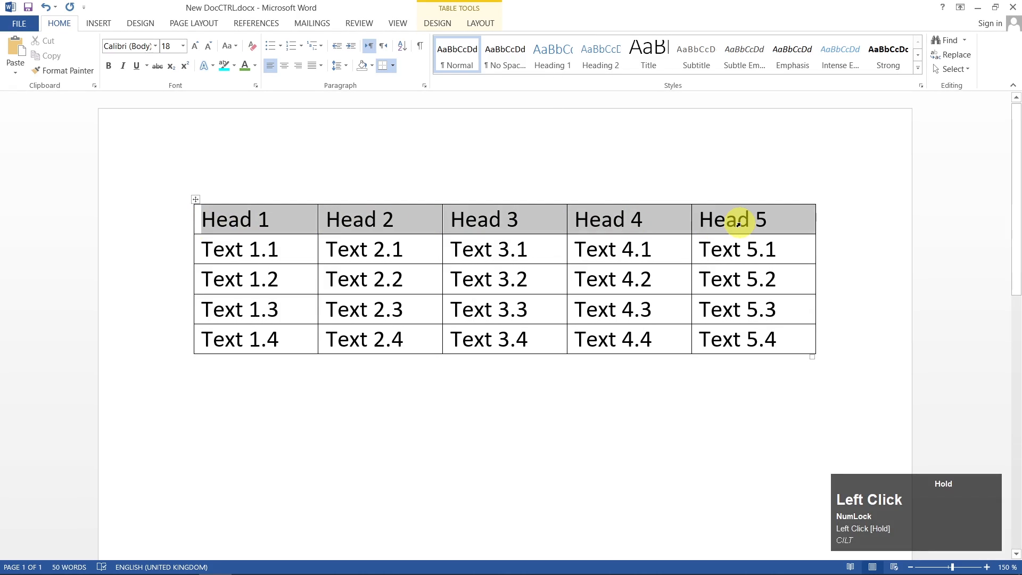
click(158, 229)
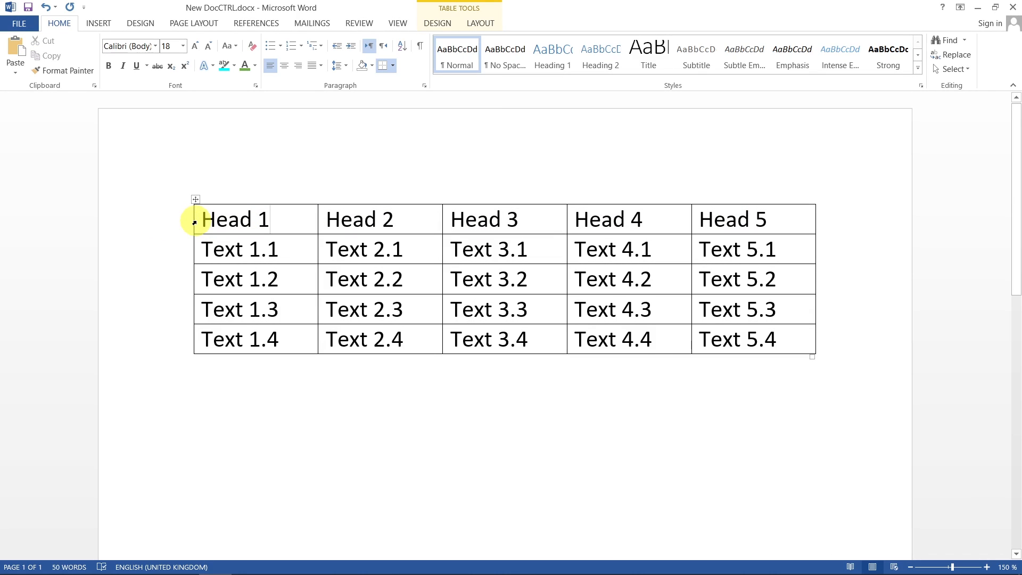
key(super+plus)
key(super+plus)
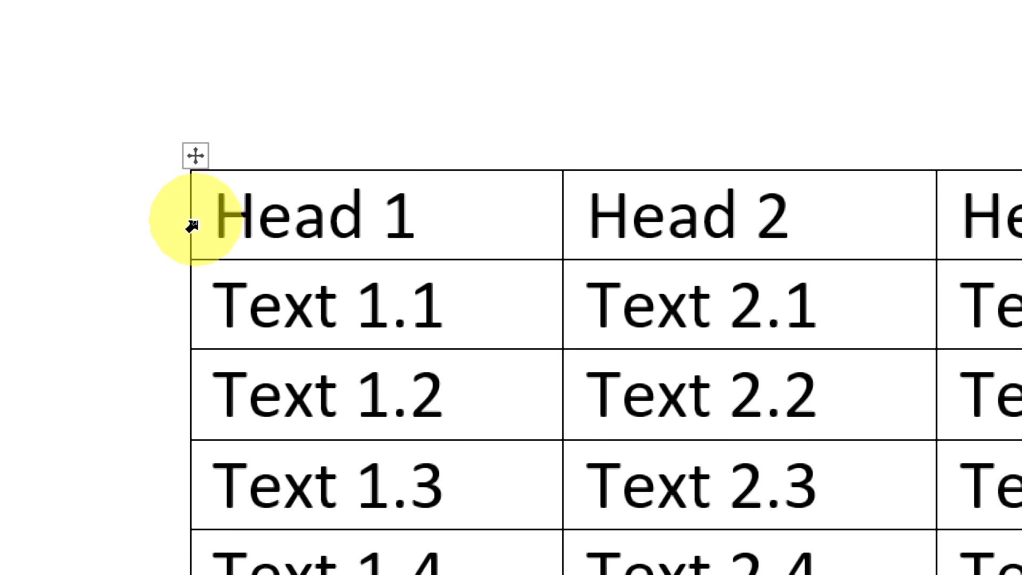
key(super+minus)
key(super+minus)
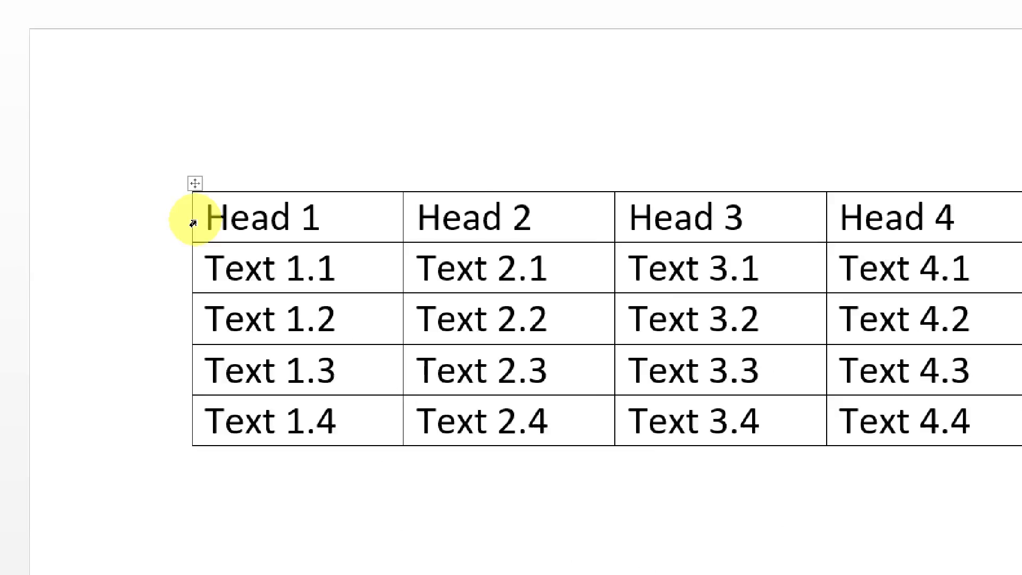
double_click(195, 223)
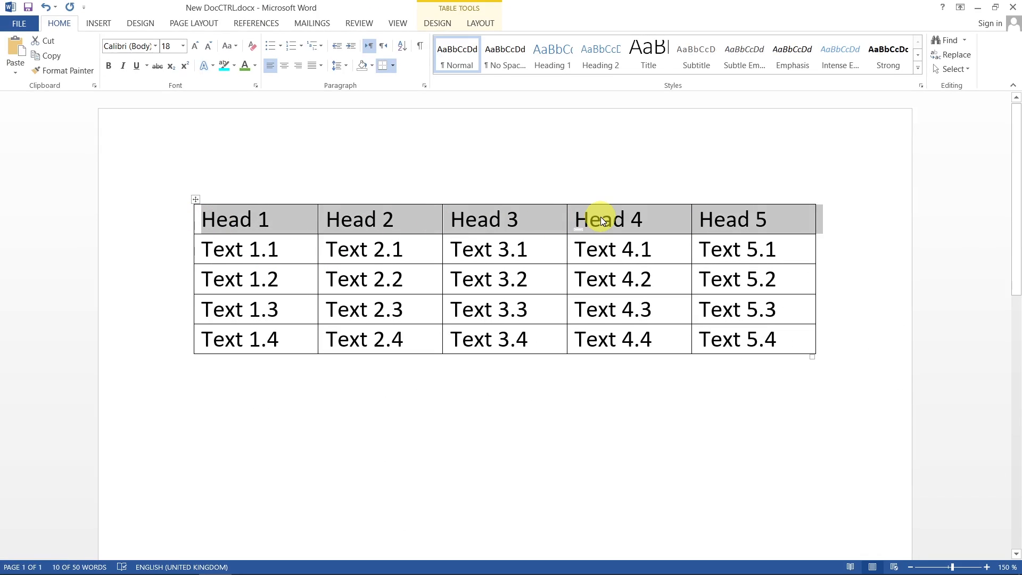
click(109, 66)
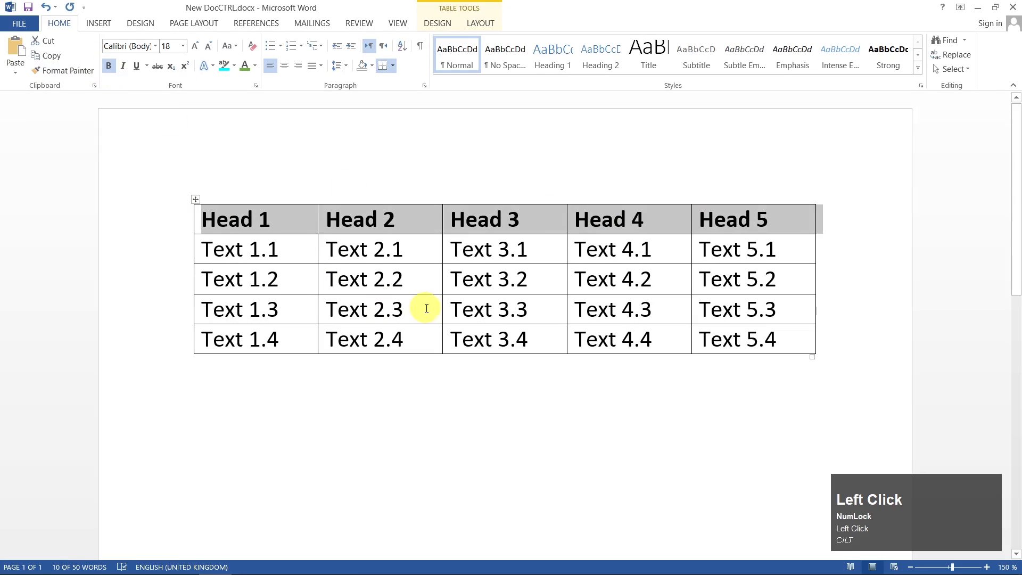
click(284, 66)
click(402, 308)
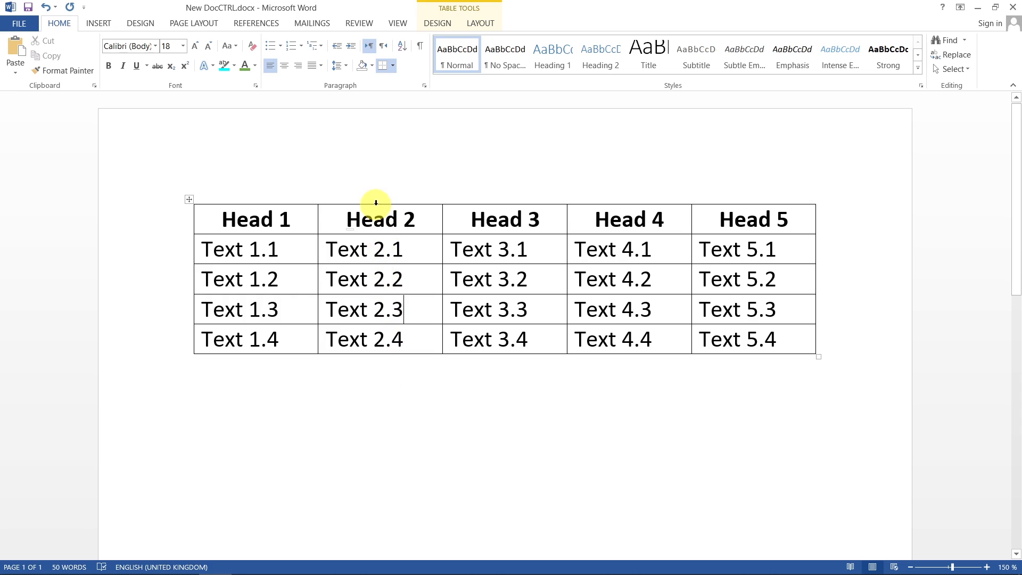
Select the entire Head 2 column and a block of body cells starting at Text 1.2
key(super+plus)
key(super+plus)
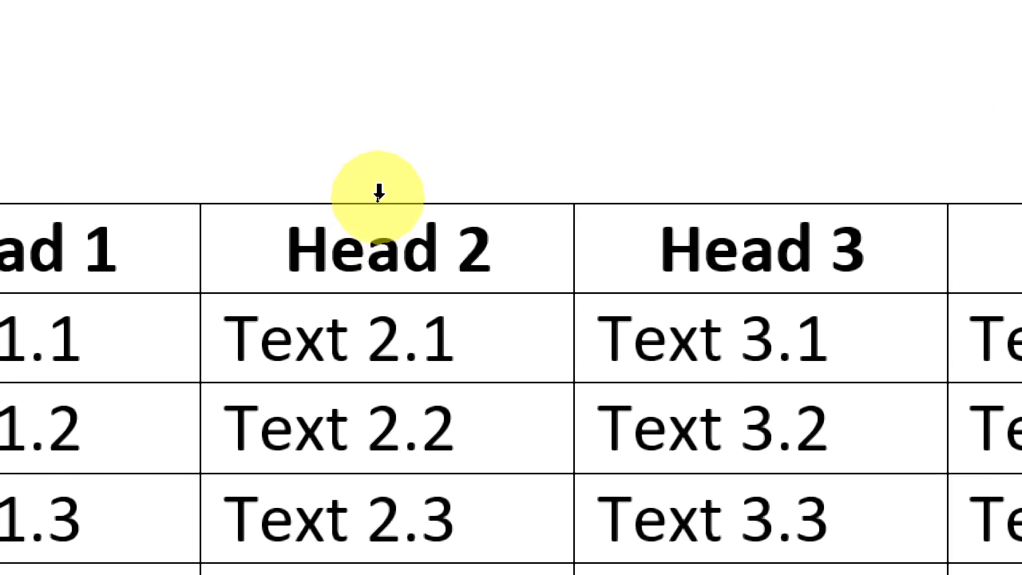
key(ctrl)
key(ctrl)
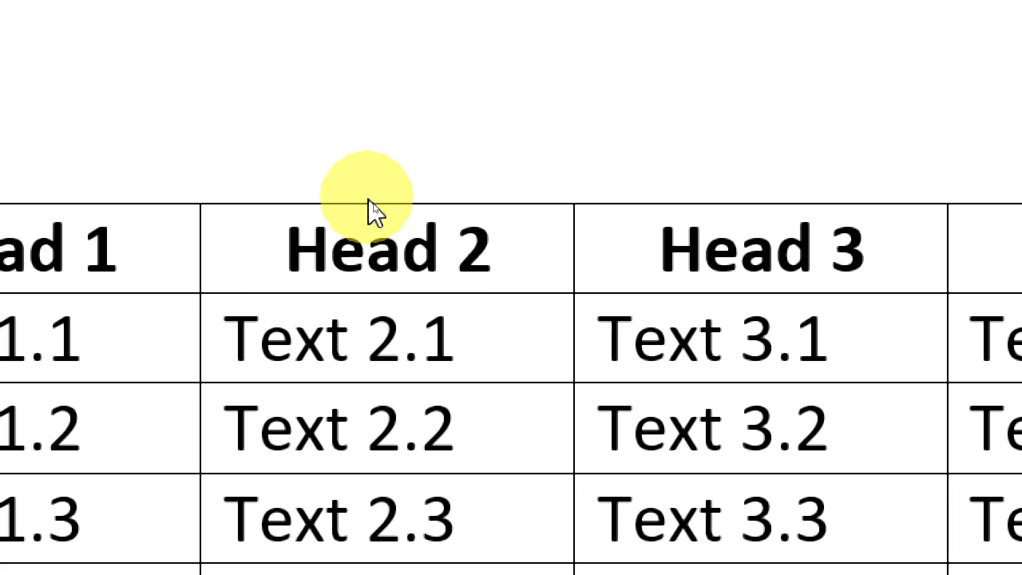
click(380, 205)
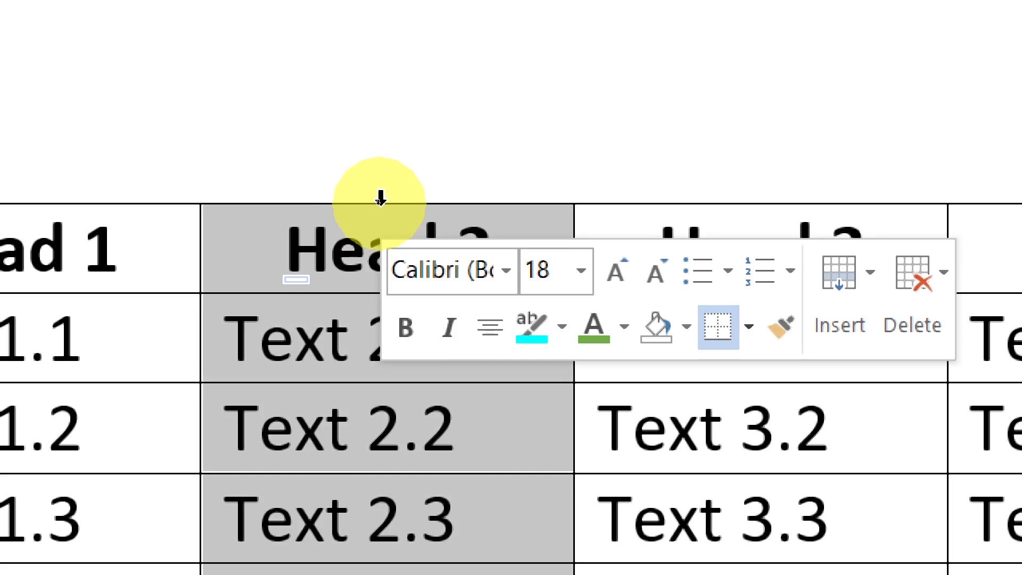
key(super+minus)
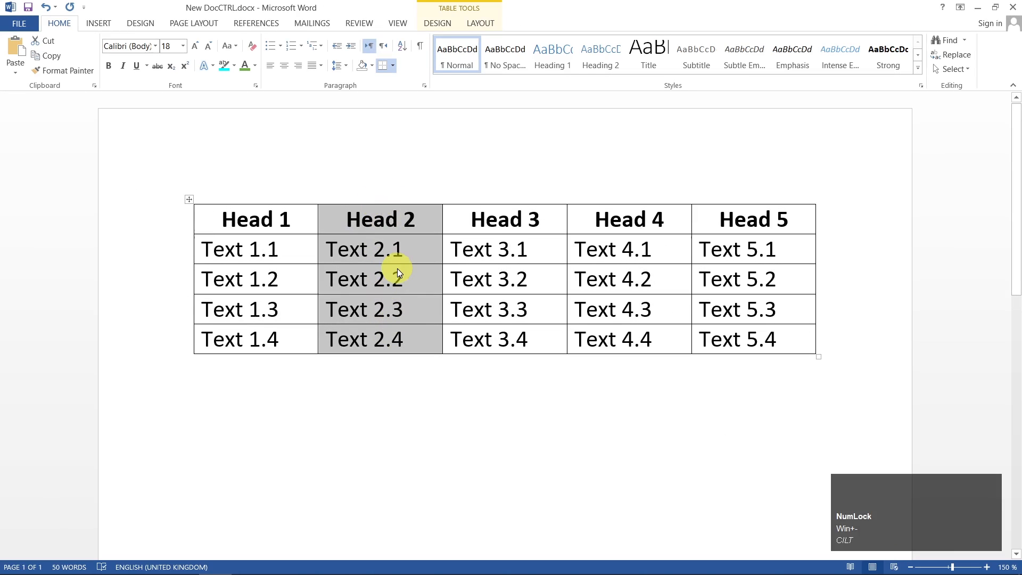
click(413, 274)
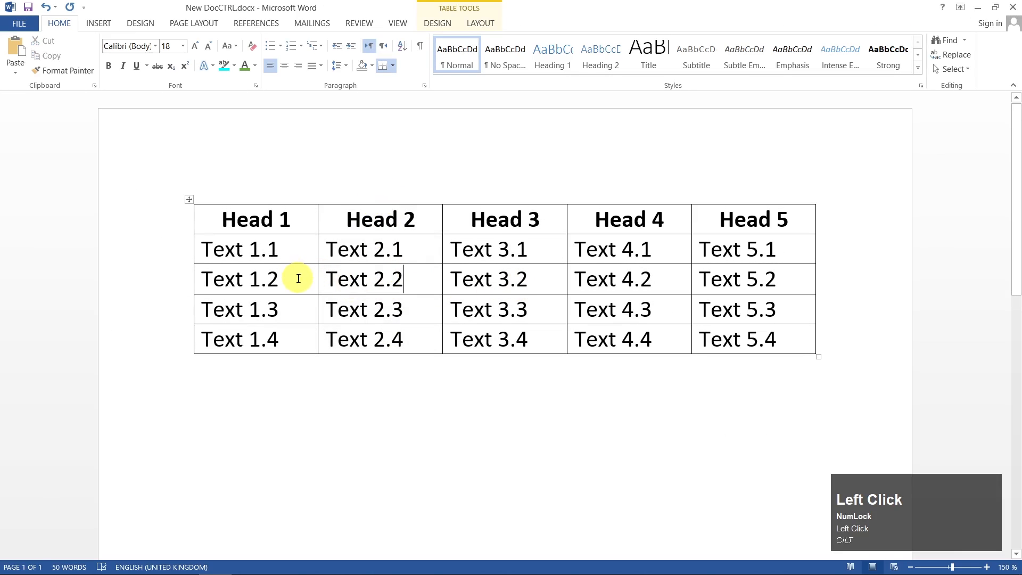
drag(201, 279, 741, 330)
click(518, 279)
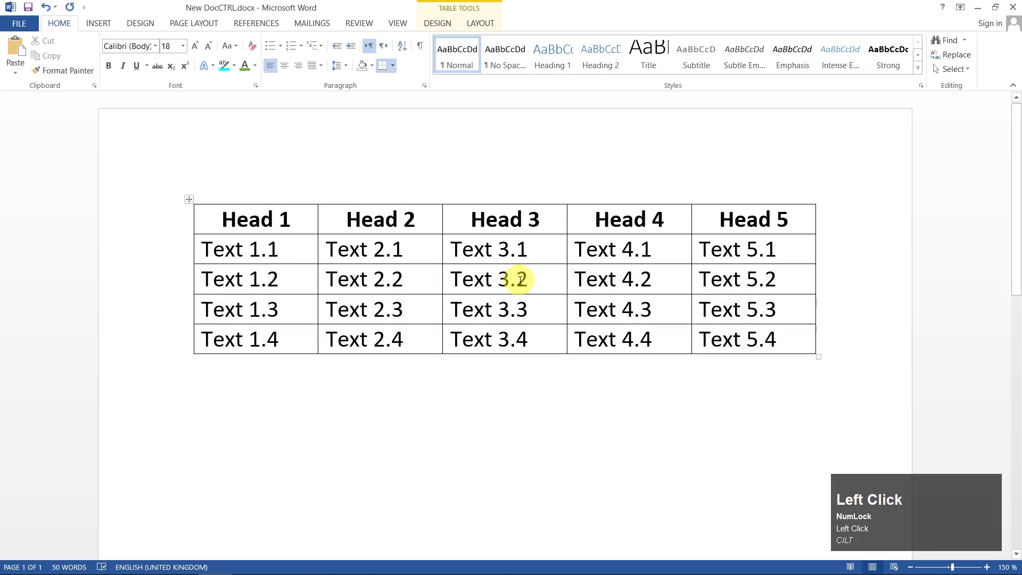
Shade the table's entire header row with black
double_click(195, 223)
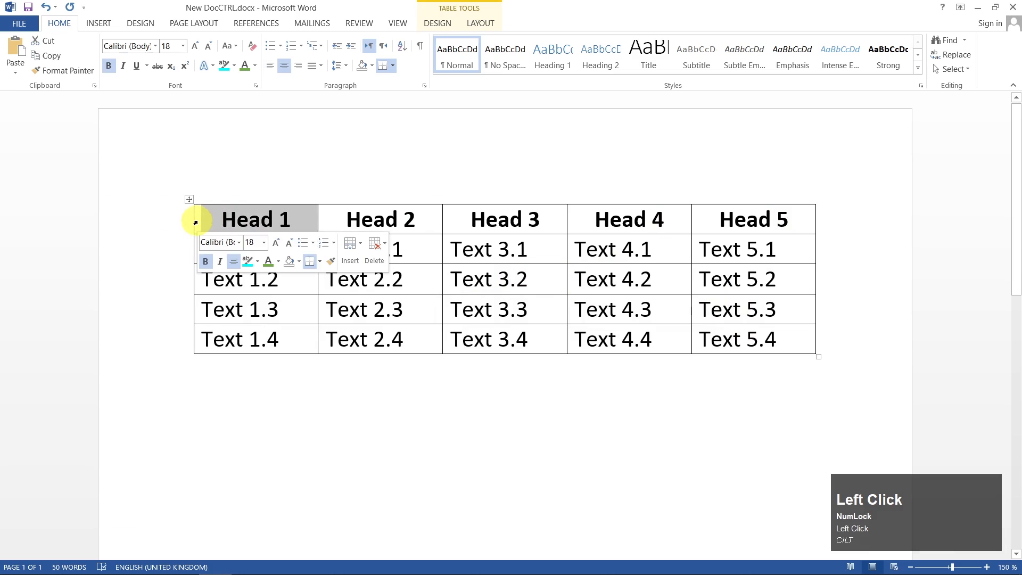
click(437, 23)
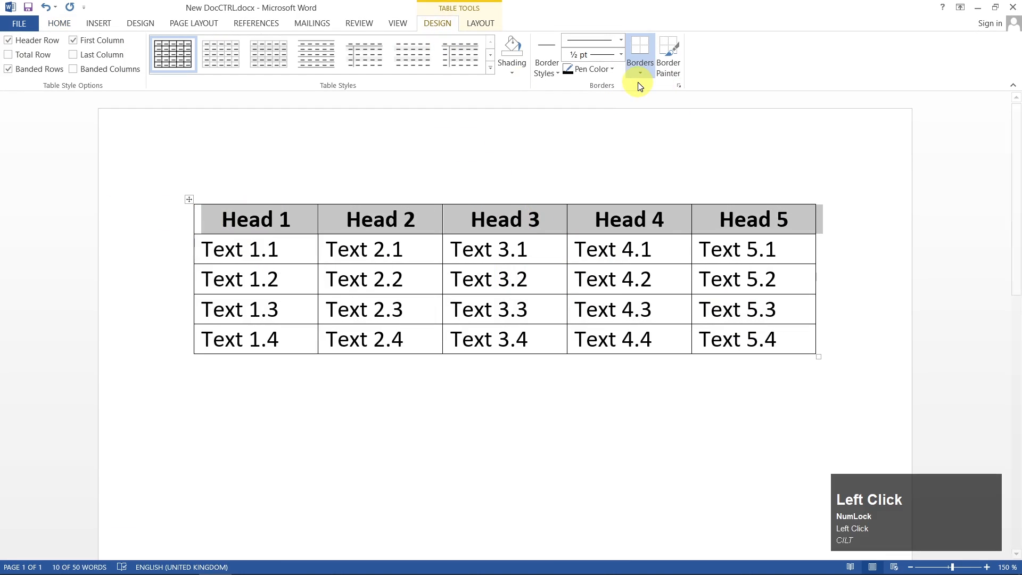
click(516, 73)
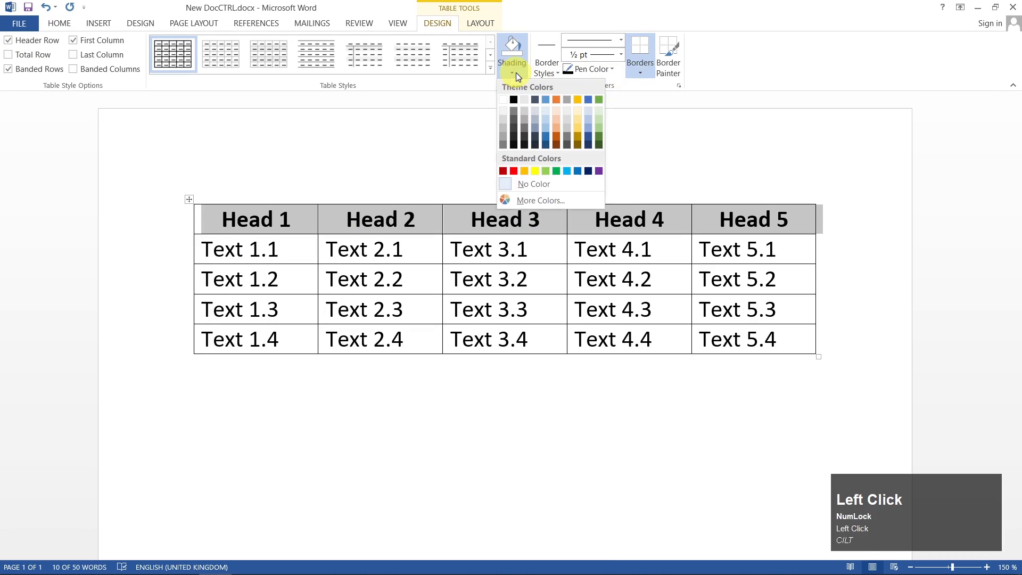
click(514, 104)
click(326, 298)
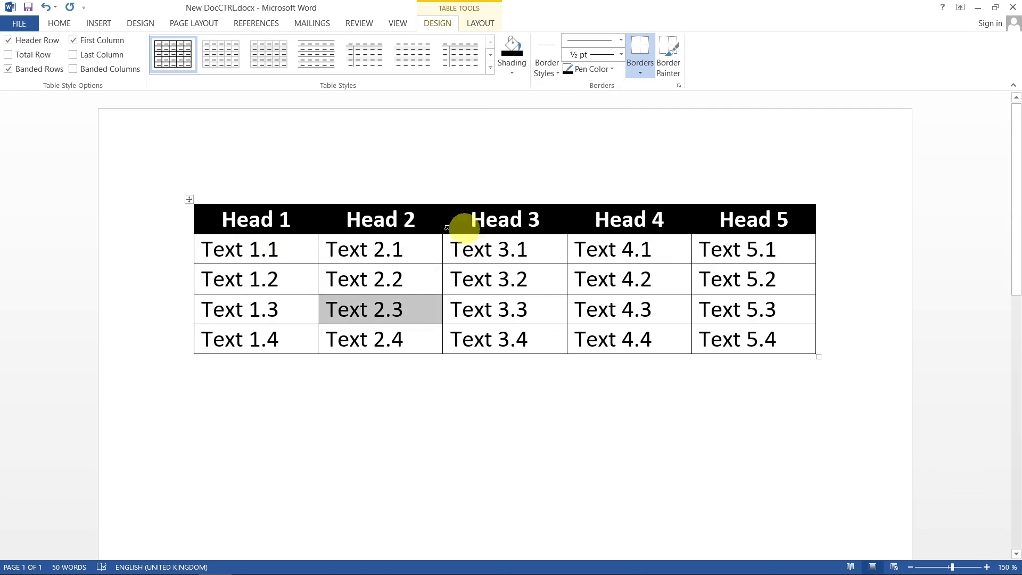
Change the header row's font colour to a light orange theme shade
click(196, 221)
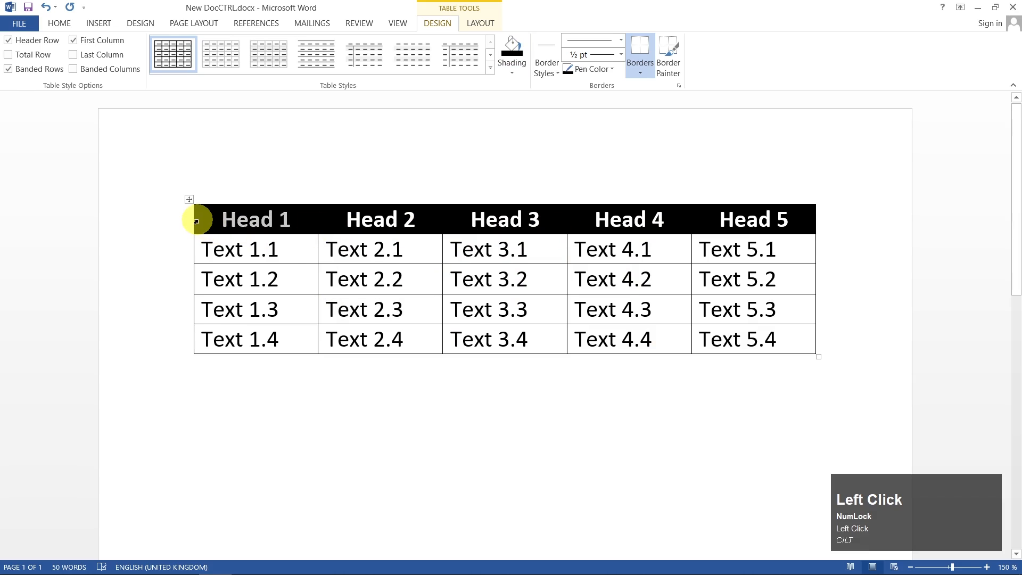
click(58, 27)
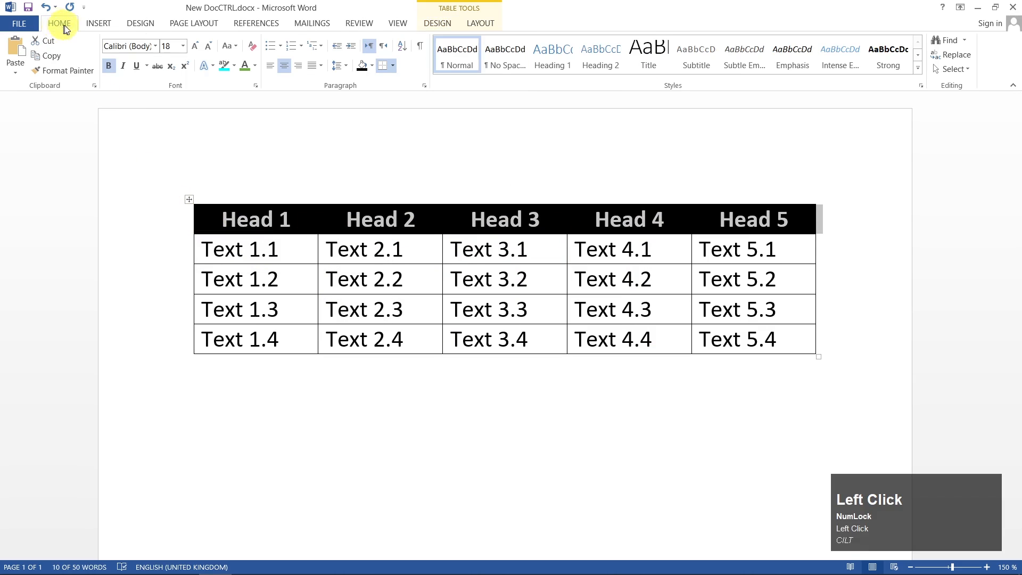
click(256, 68)
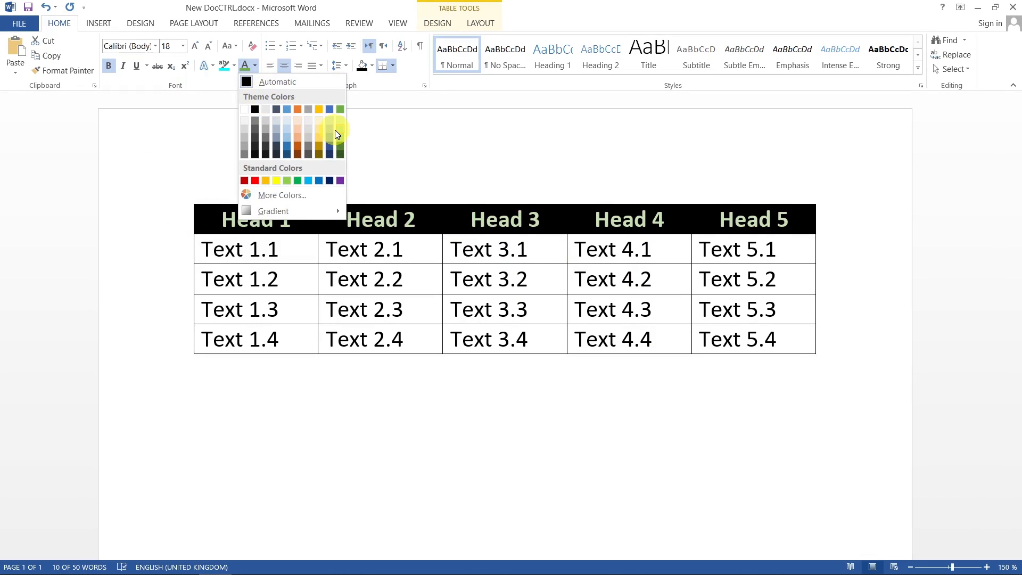
click(299, 130)
click(446, 250)
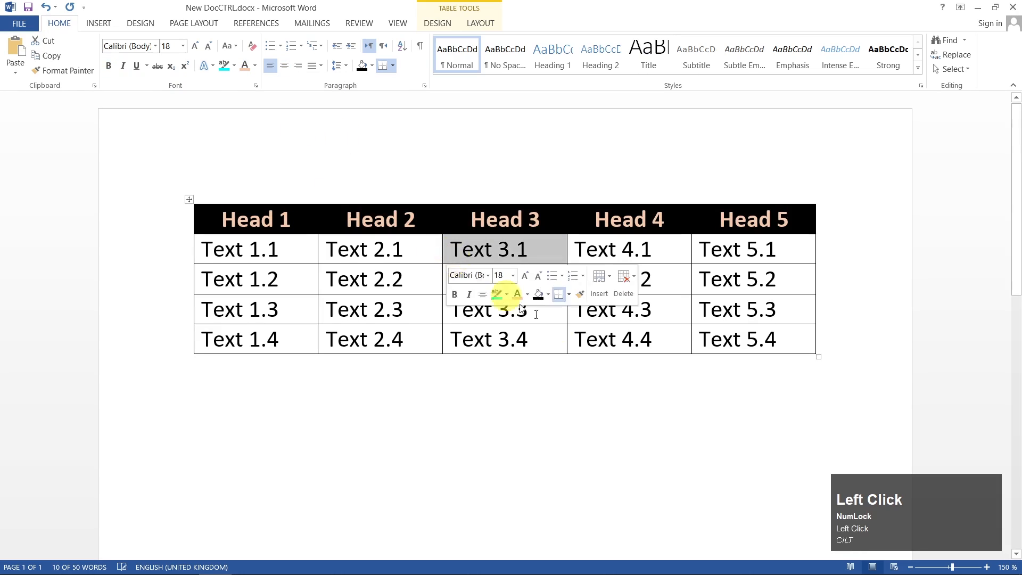
Shade the Text 3.2 cell with the orange theme colour
click(665, 346)
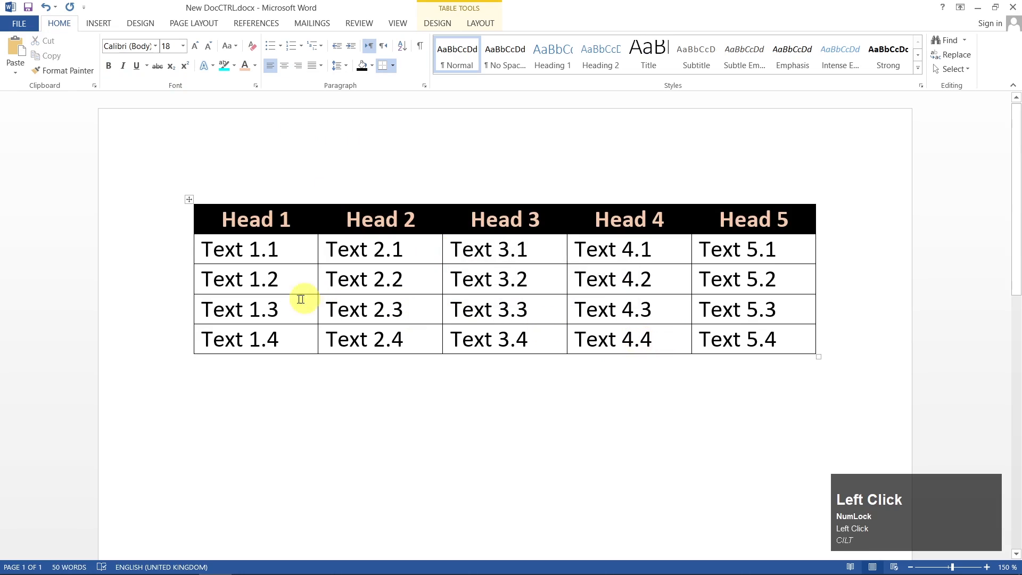
click(447, 287)
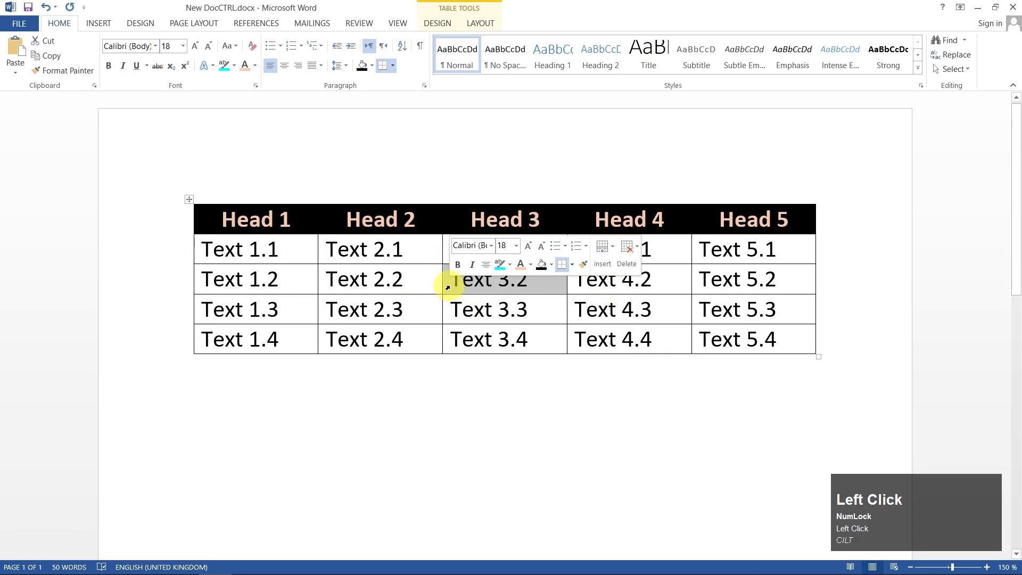
click(438, 23)
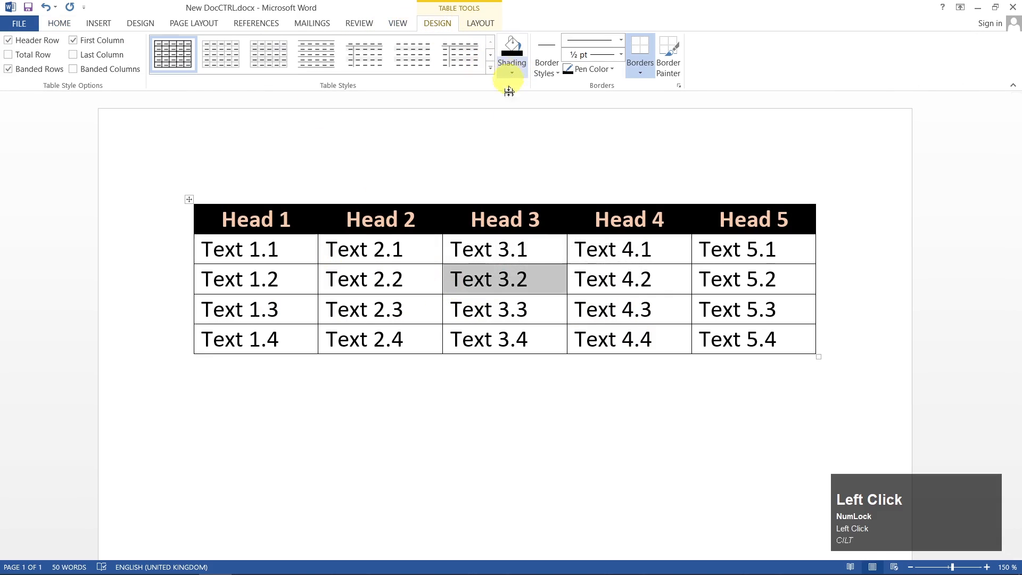
click(426, 281)
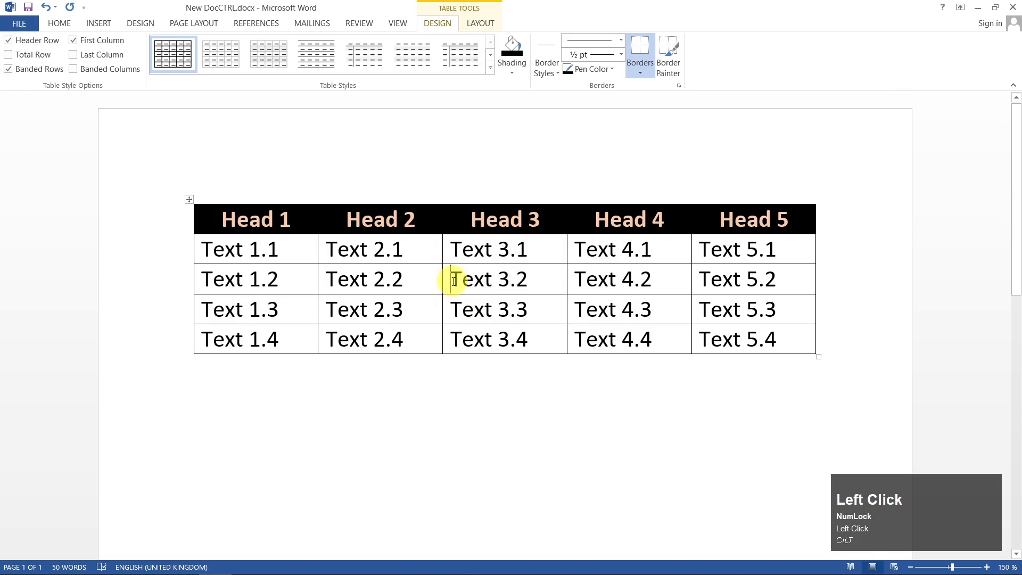
click(444, 282)
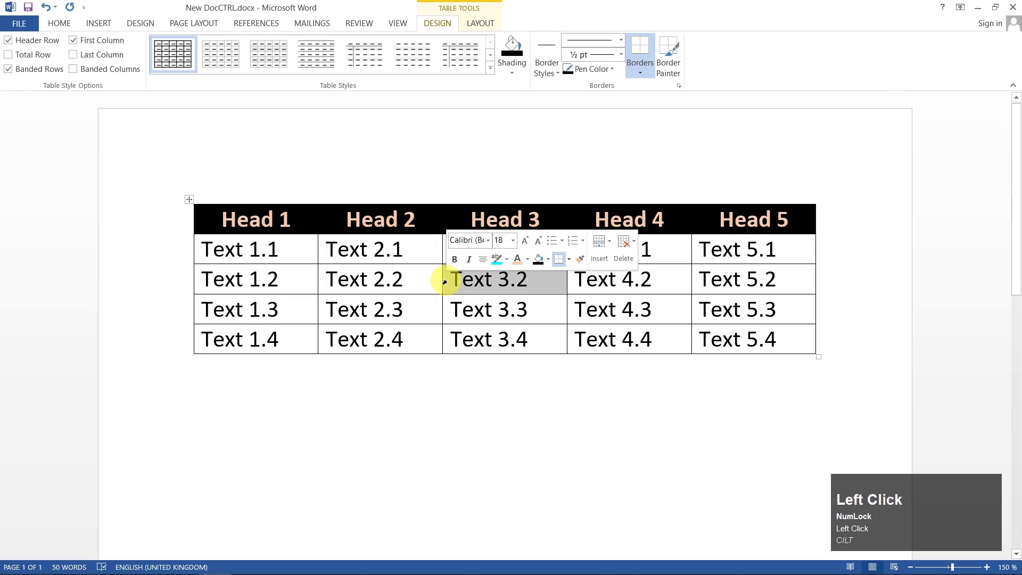
click(549, 258)
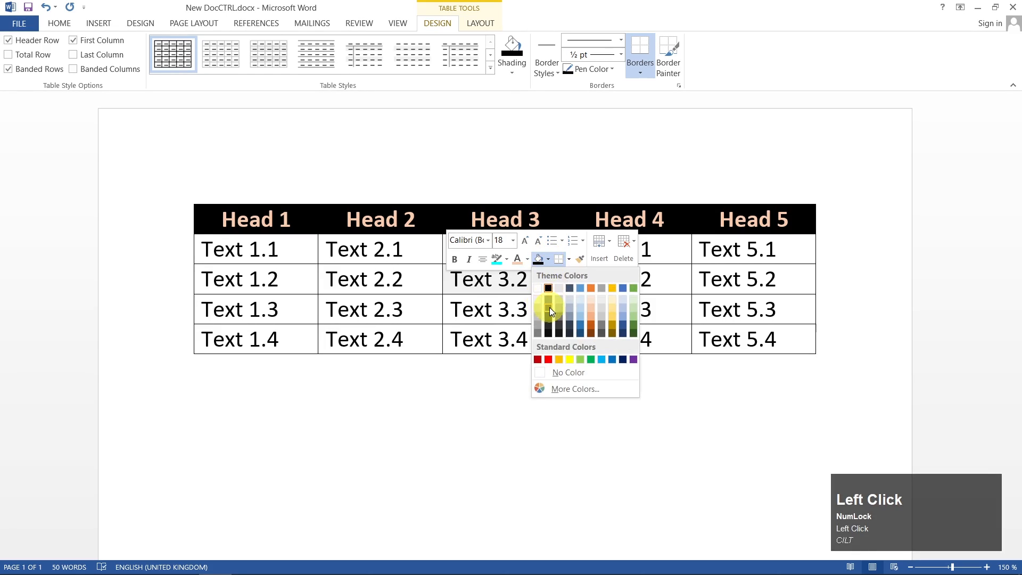
click(591, 287)
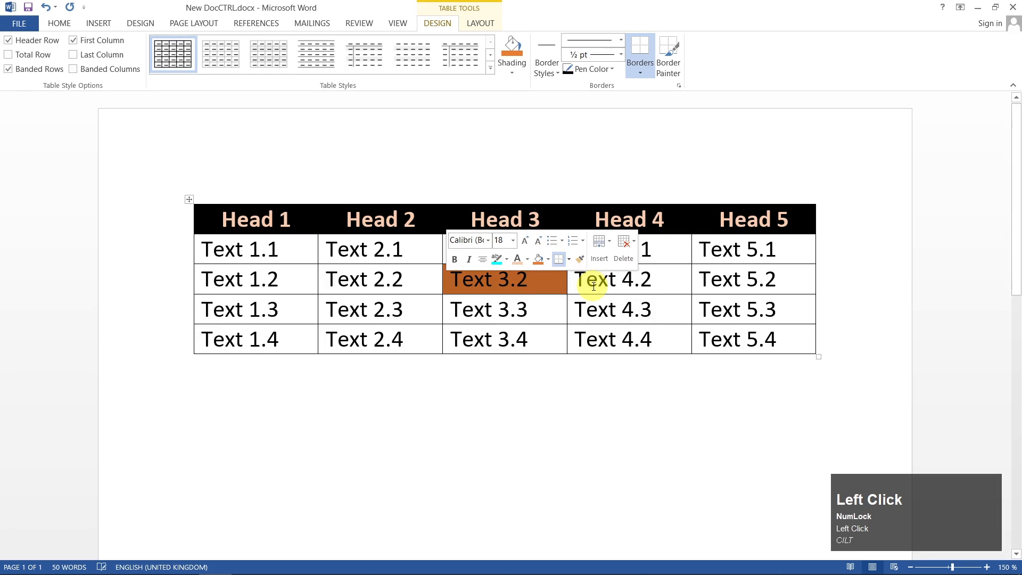
click(524, 284)
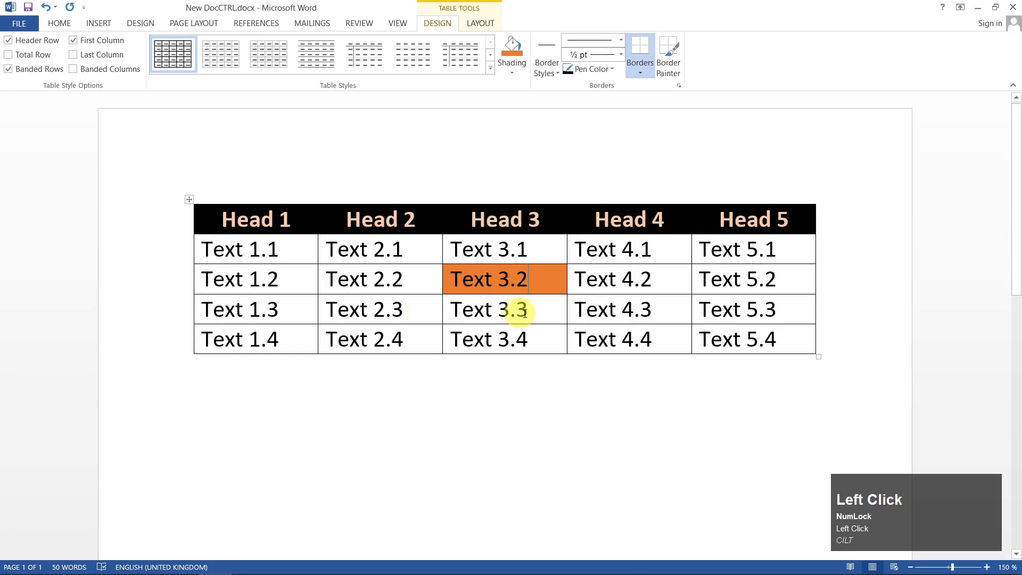
Merge the five cells from Text 1.1 to Text 5.1 below the header row into one cell
click(327, 307)
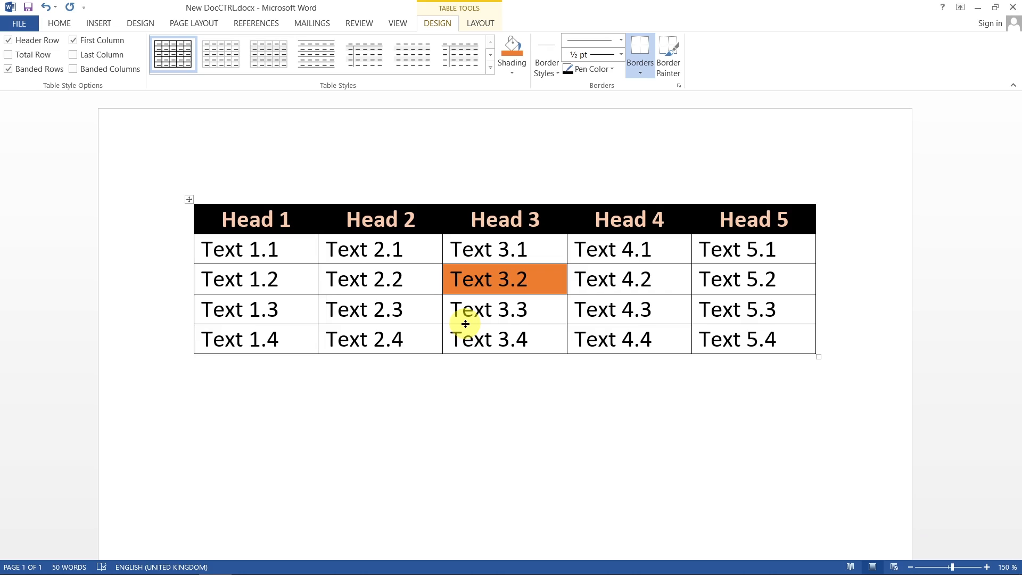
mouse_move(196, 245)
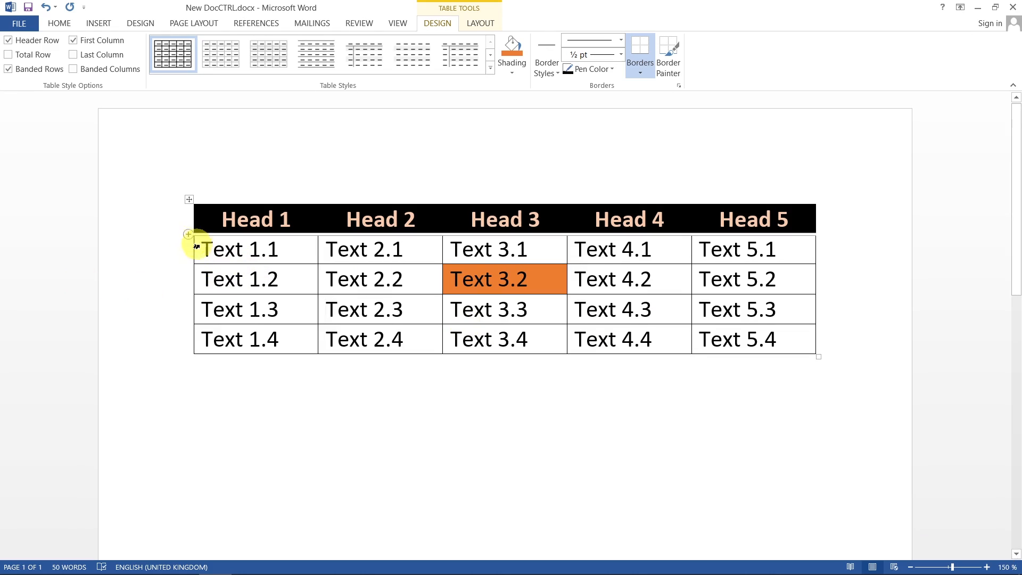
drag(200, 249, 753, 242)
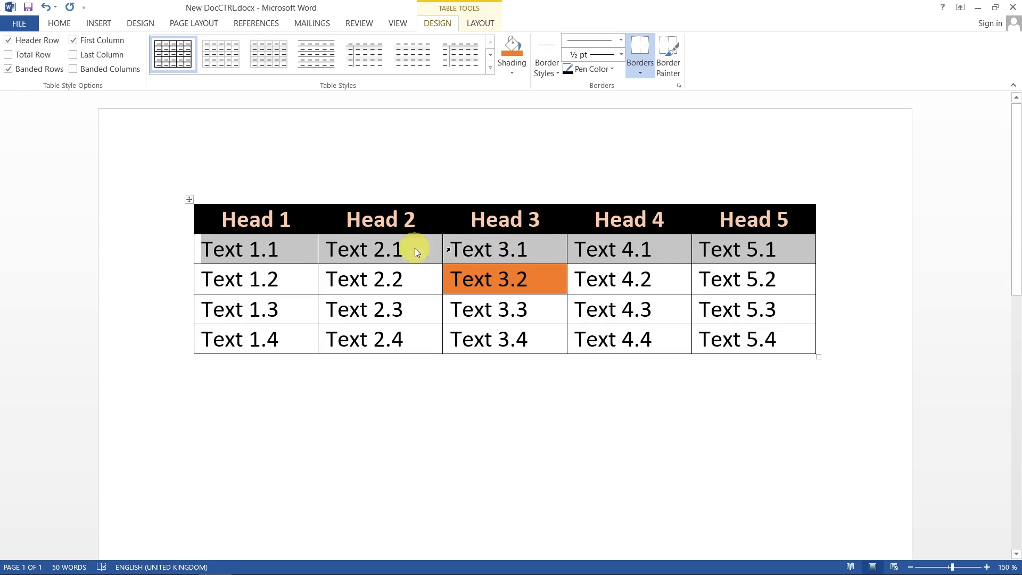
right_click(503, 245)
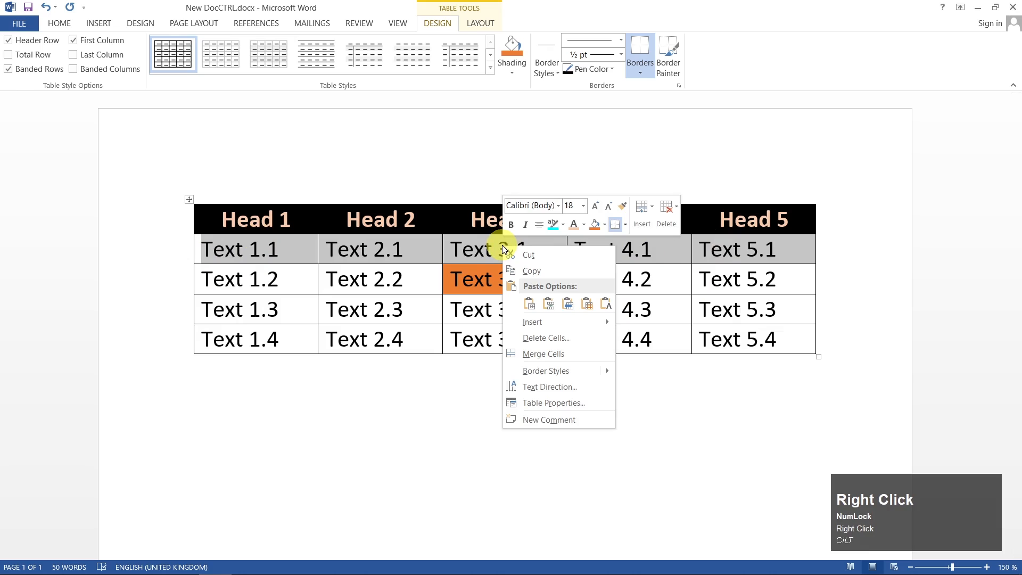
click(580, 353)
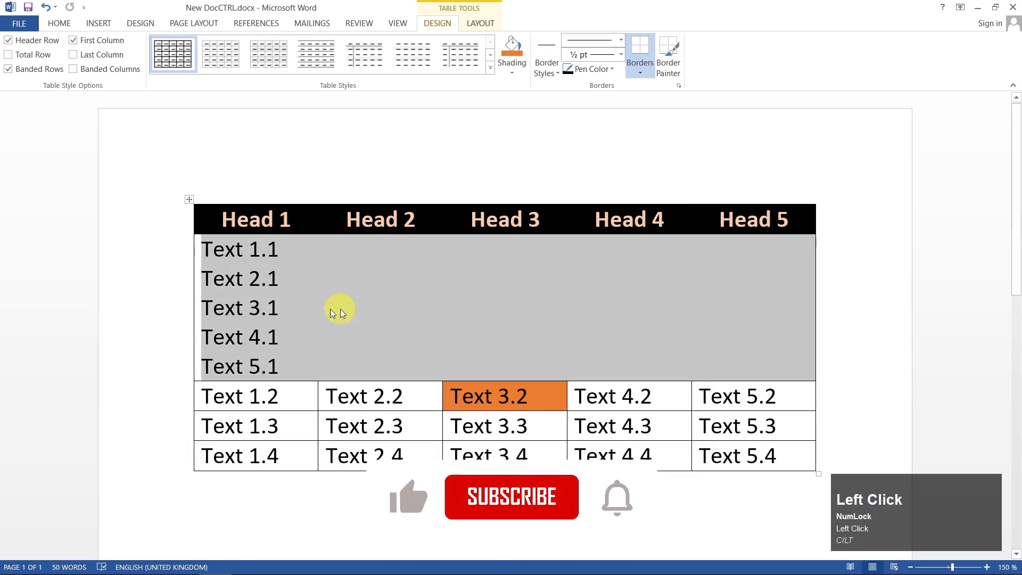
Replace all the text in the merged cell with "Student Record"
click(332, 315)
drag(285, 365, 210, 248)
key(Delete)
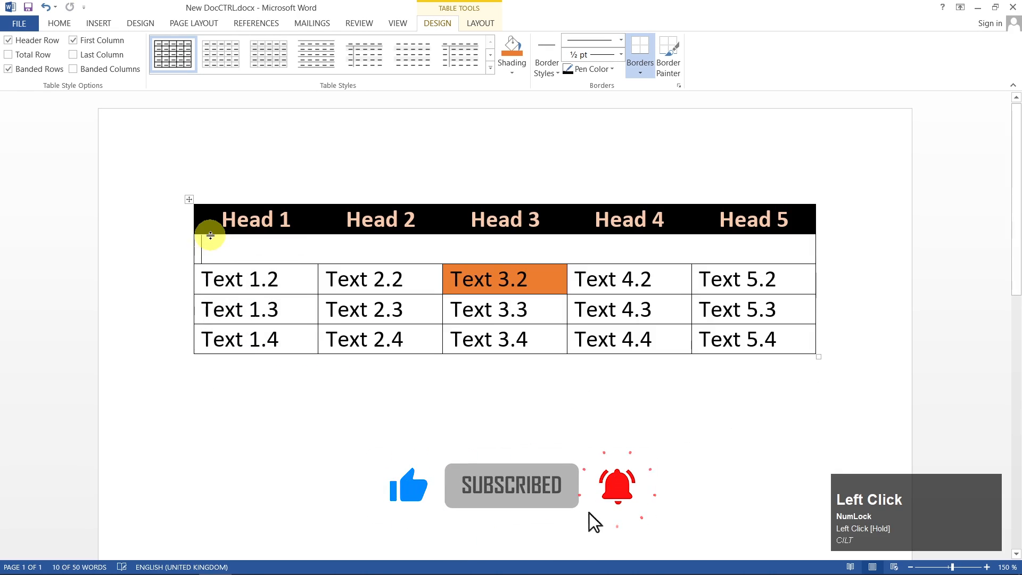
text(Student Record)
Centre the Student Record text in its merged cell and make it bold
click(270, 249)
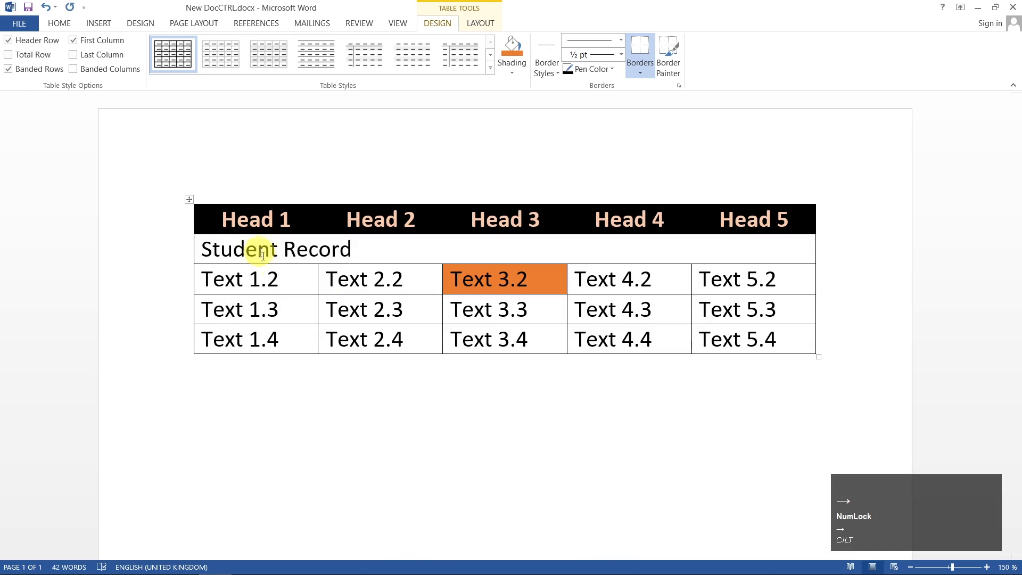
drag(361, 248, 238, 248)
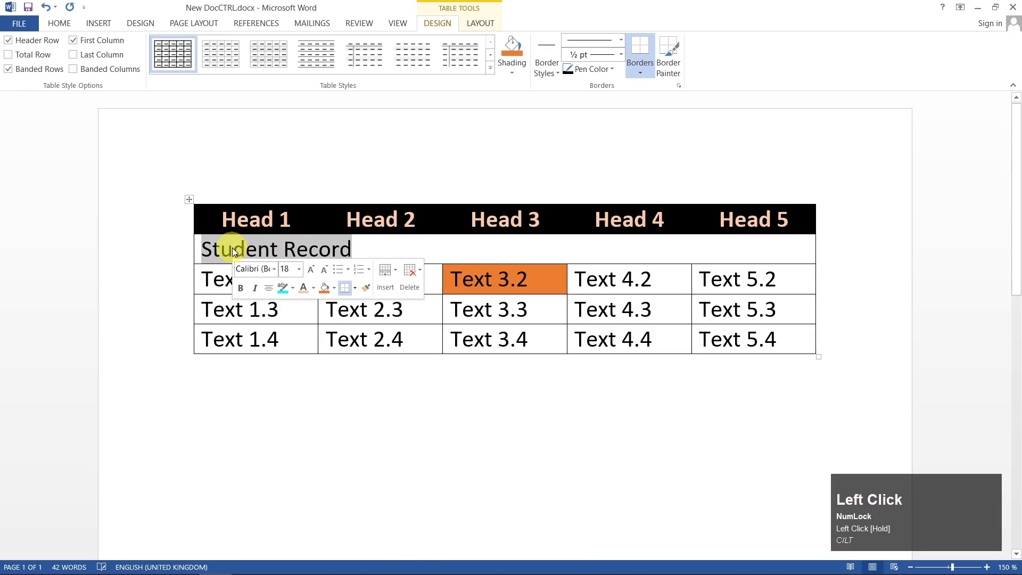
click(54, 24)
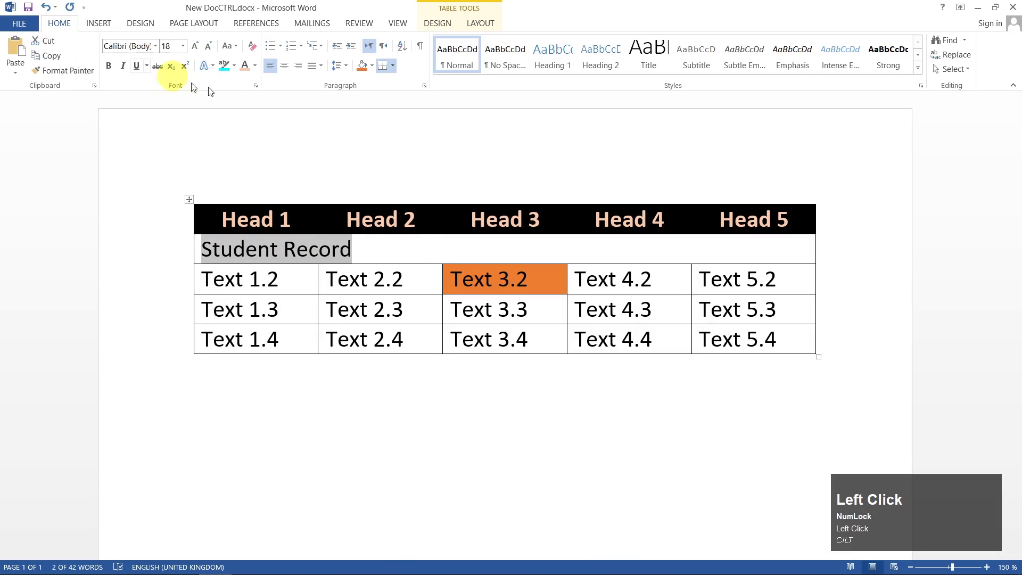
click(284, 70)
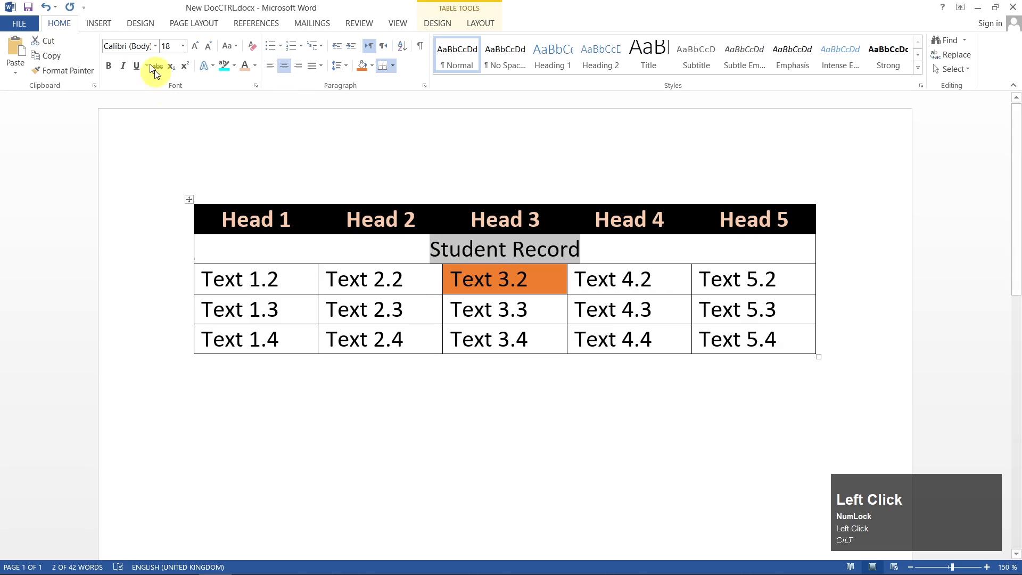
click(109, 66)
click(645, 363)
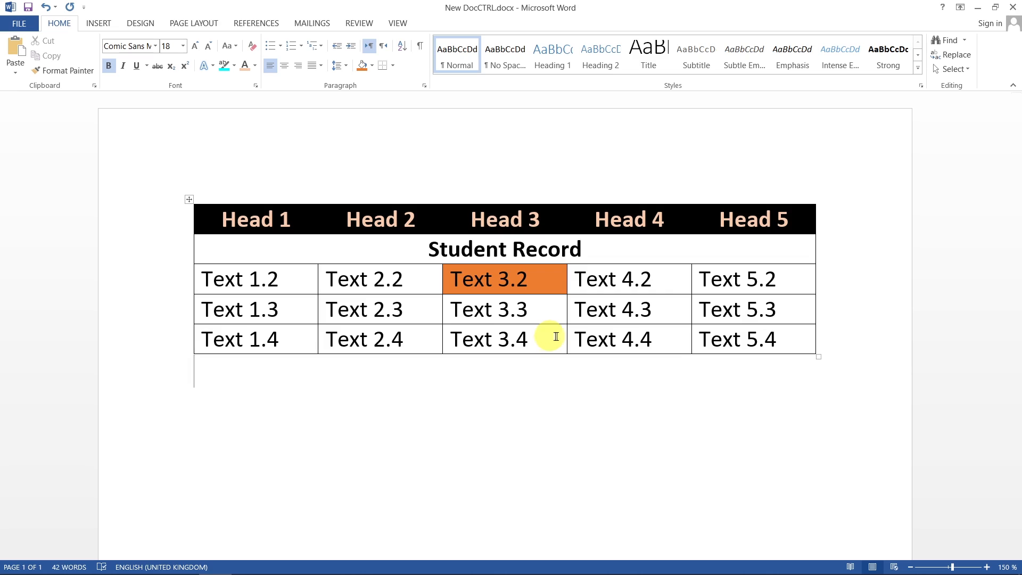
Split the Text 1.2 cell into 2 columns and 1 row
click(255, 278)
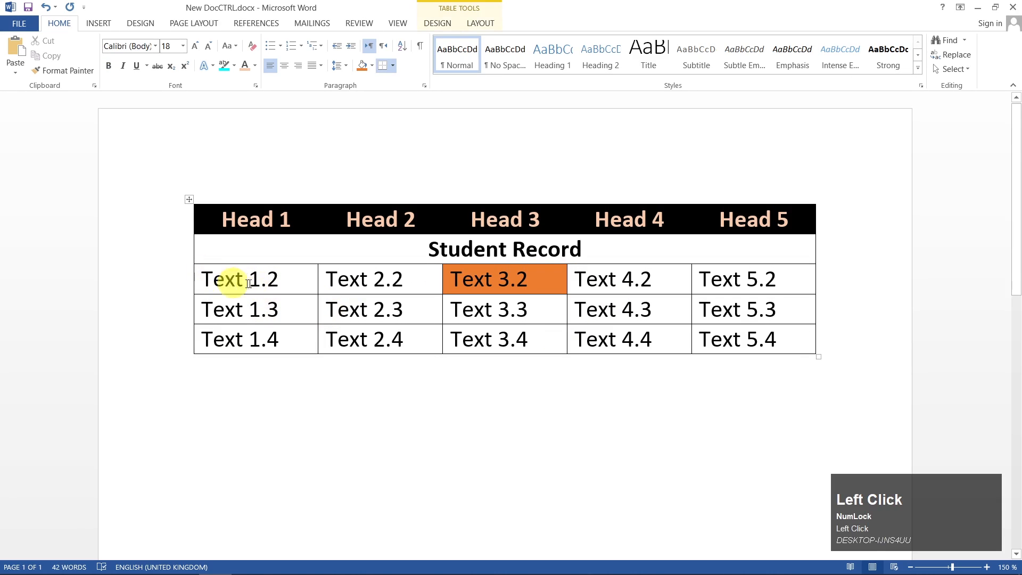
right_click(298, 277)
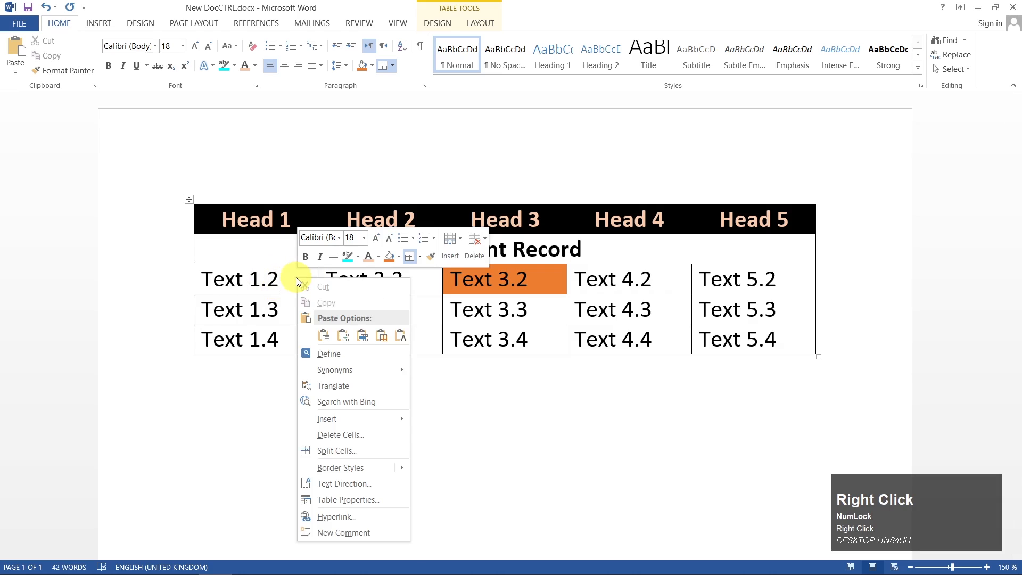
click(354, 455)
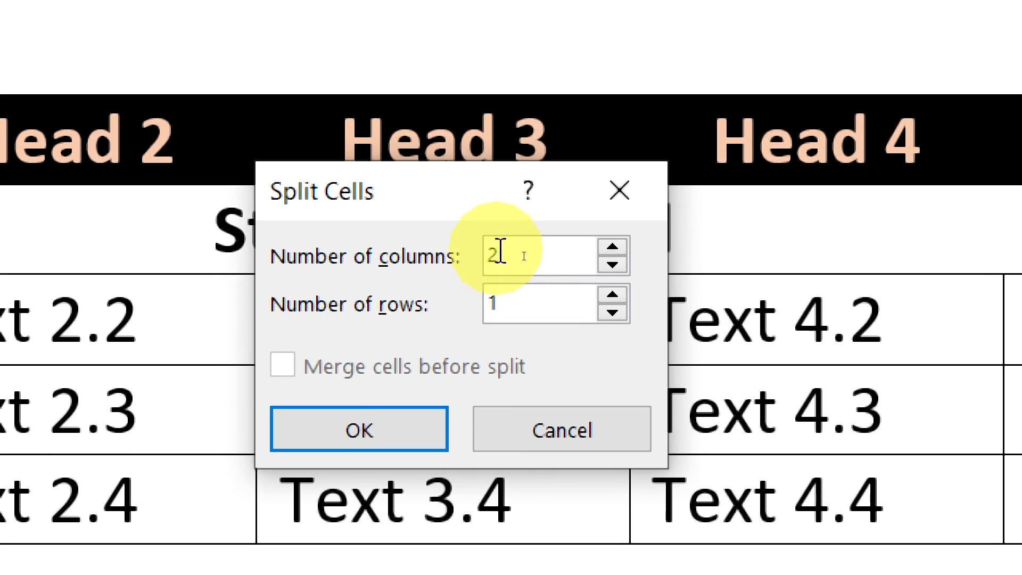
click(525, 275)
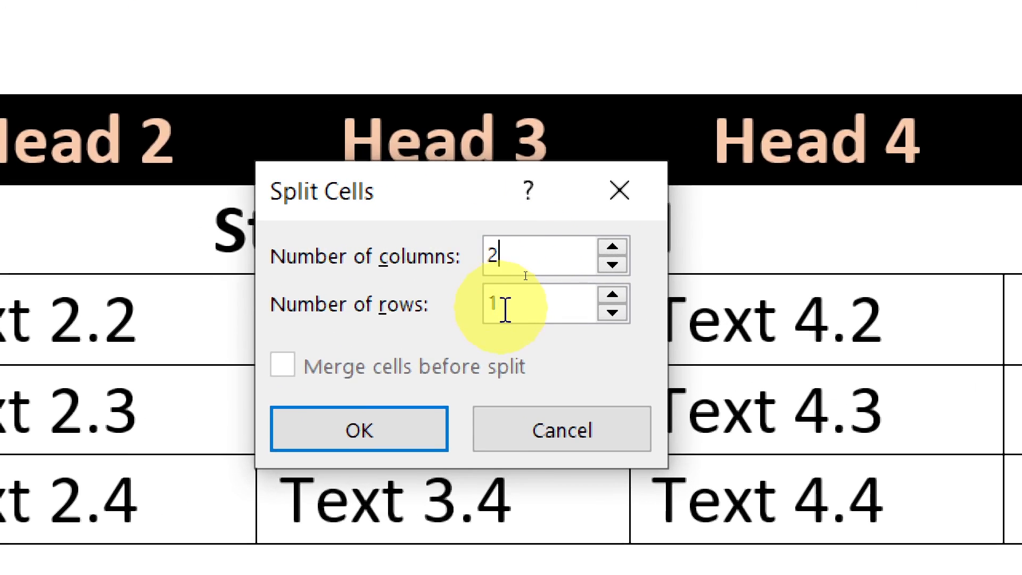
click(505, 309)
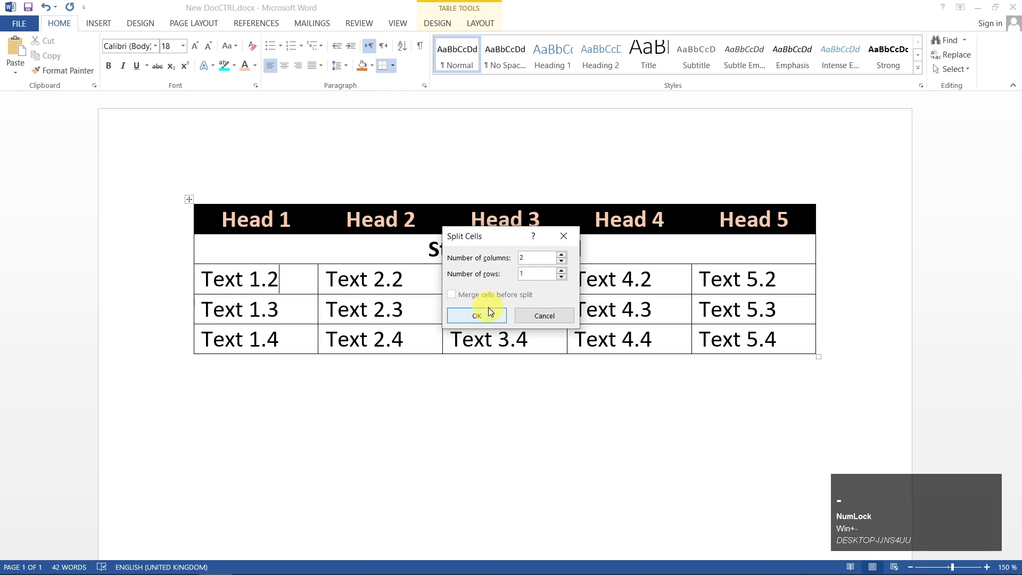
click(397, 424)
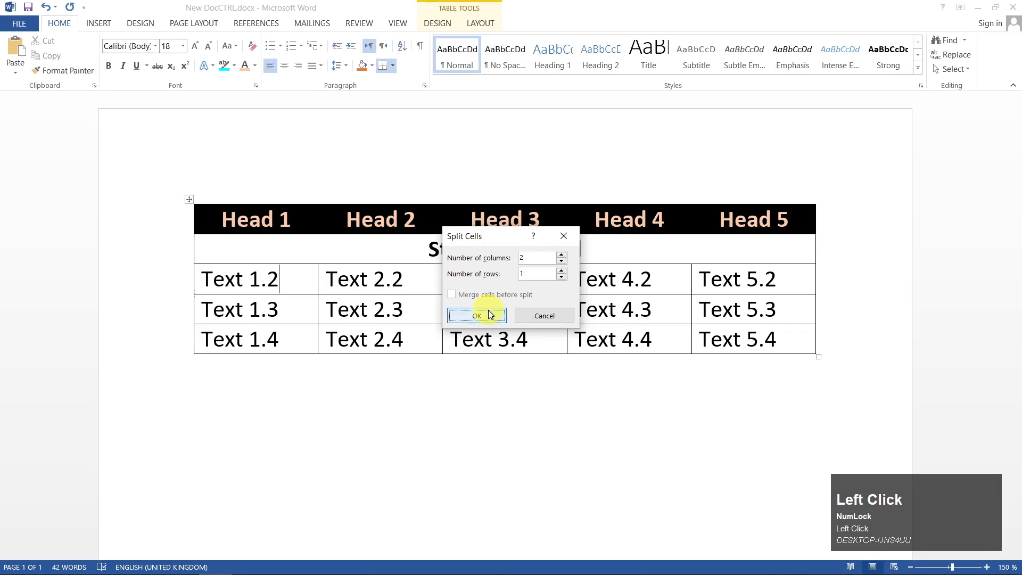
Enter "Col 2" in the empty half of the split cell and replace Text 1.2 in the other half with "Col 1"
click(292, 313)
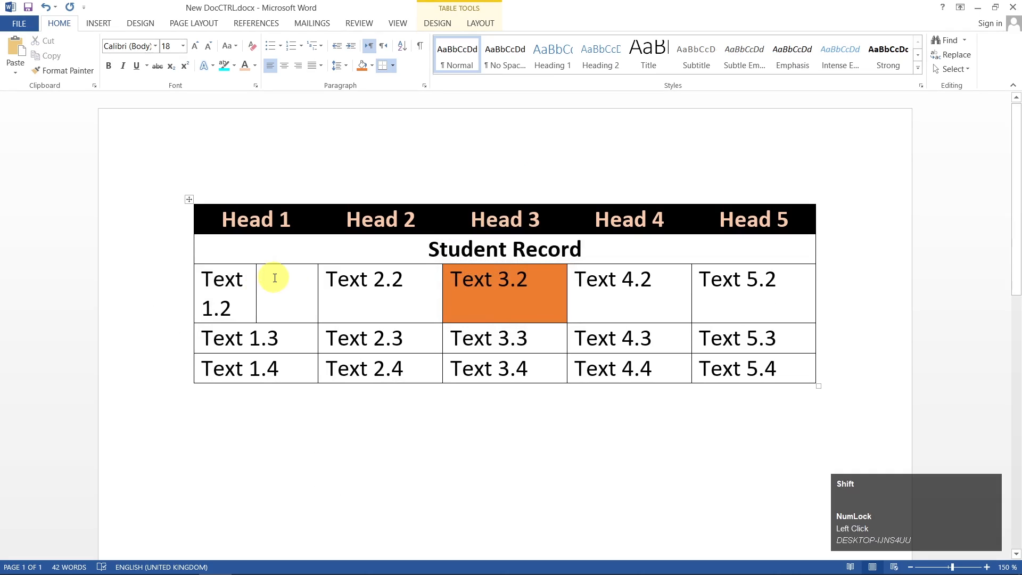
text(Col 2)
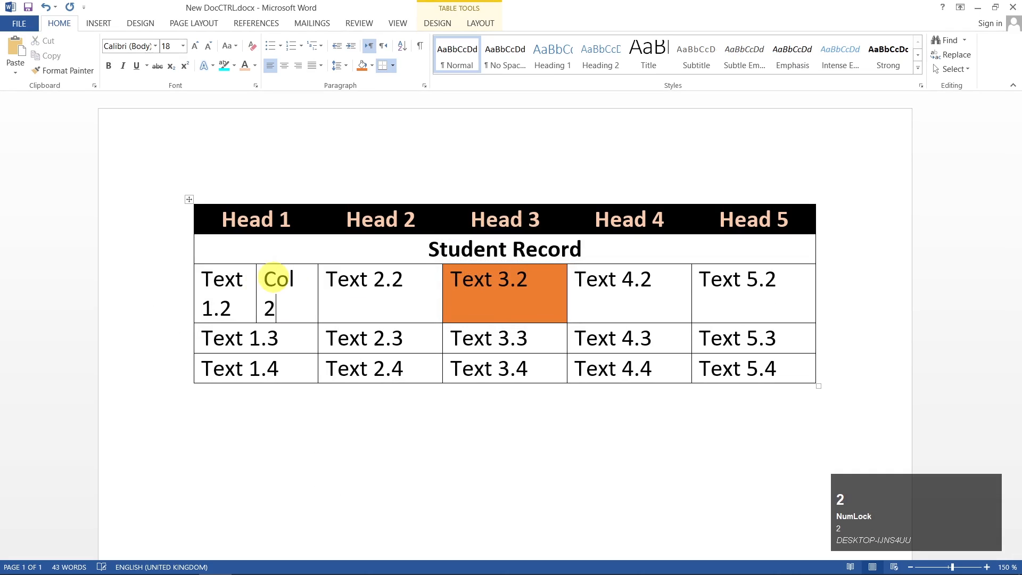
click(232, 306)
key(BackSpace)
key(BackSpace)
key(BackSpace)
key(BackSpace)
key(BackSpace)
key(BackSpace)
key(BackSpace)
key(BackSpace)
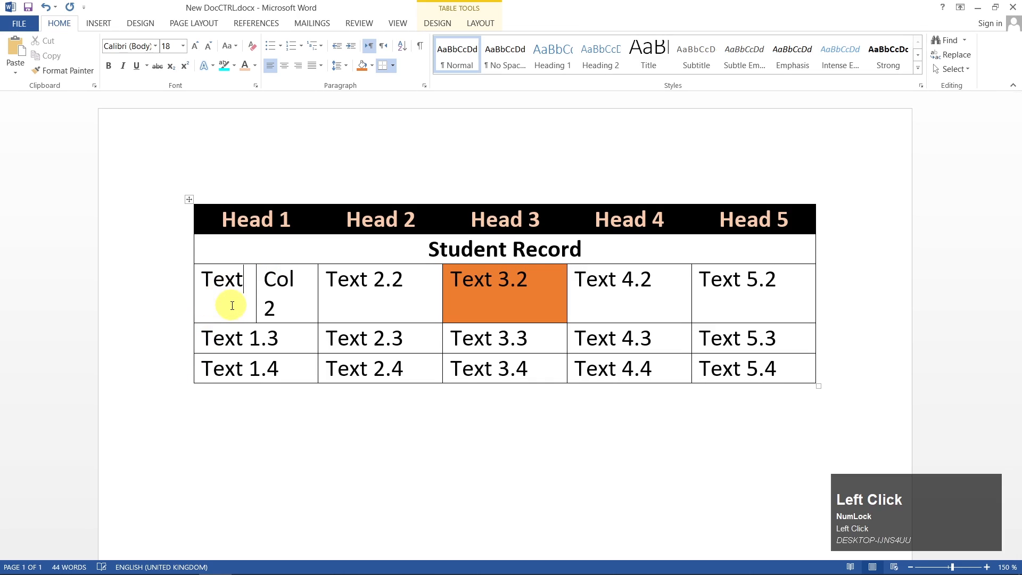
text(Col 1)
click(454, 441)
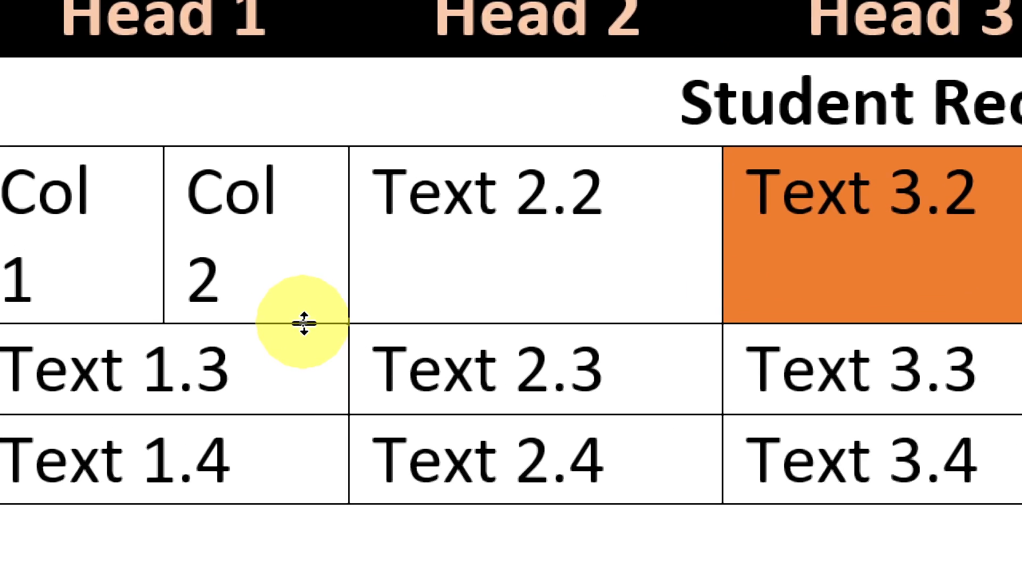
Make the Col 1 row slightly taller and widen the Head 1 column until Col 2 fits on one line
key(super+minus)
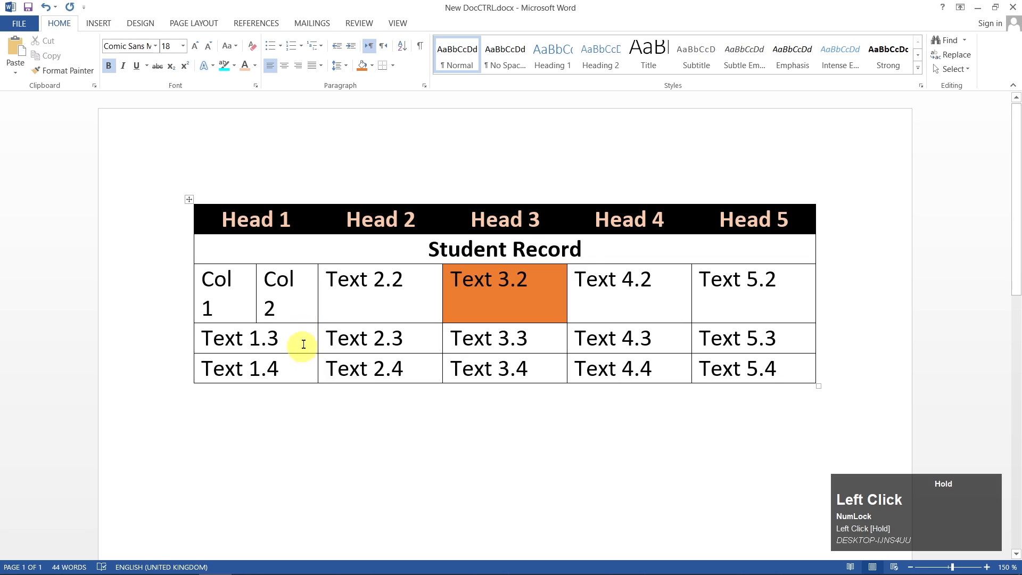
click(302, 322)
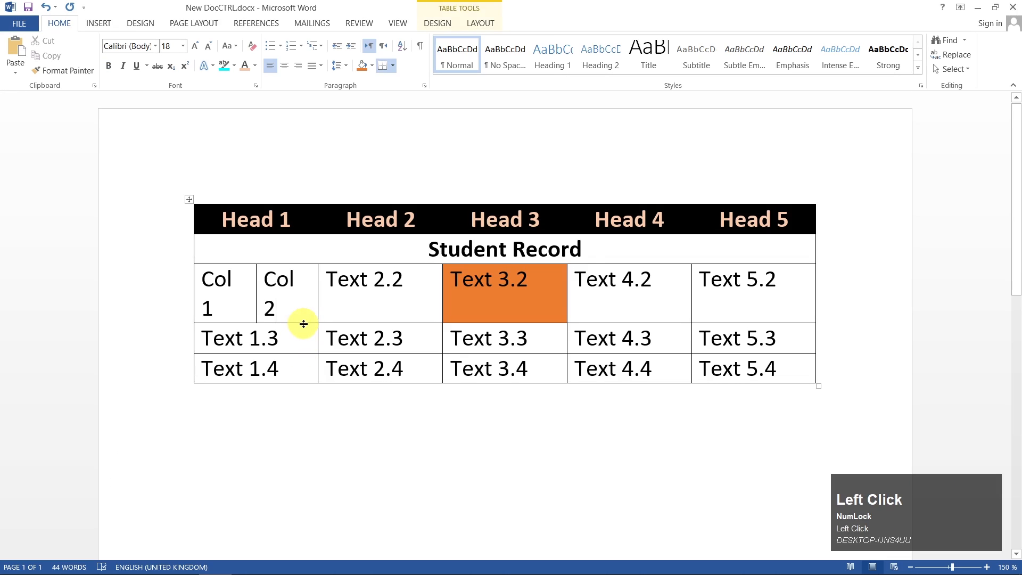
mouse_move(303, 324)
mouse_down()
mouse_move(303, 392)
mouse_move(308, 322)
mouse_move(303, 354)
mouse_move(308, 331)
mouse_up()
drag(314, 292, 345, 317)
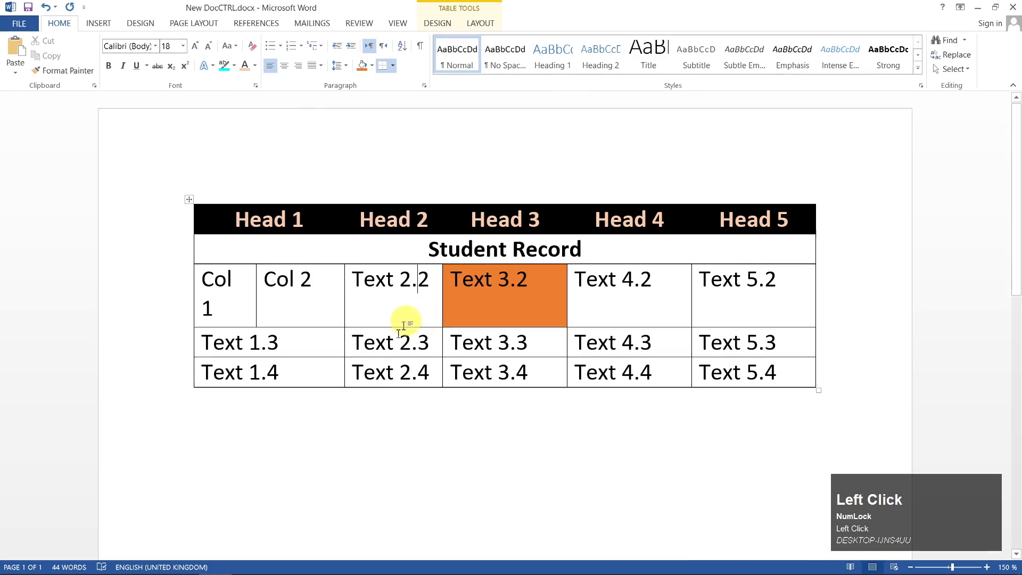
Insert an empty row between the Text 1.3 and Text 1.4 rows of the table
click(308, 337)
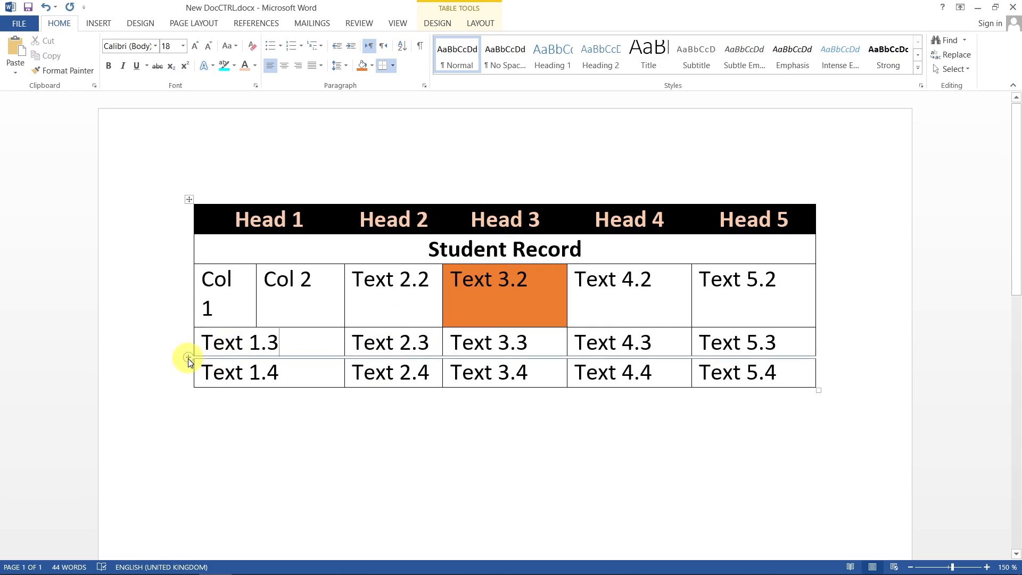
mouse_move(187, 326)
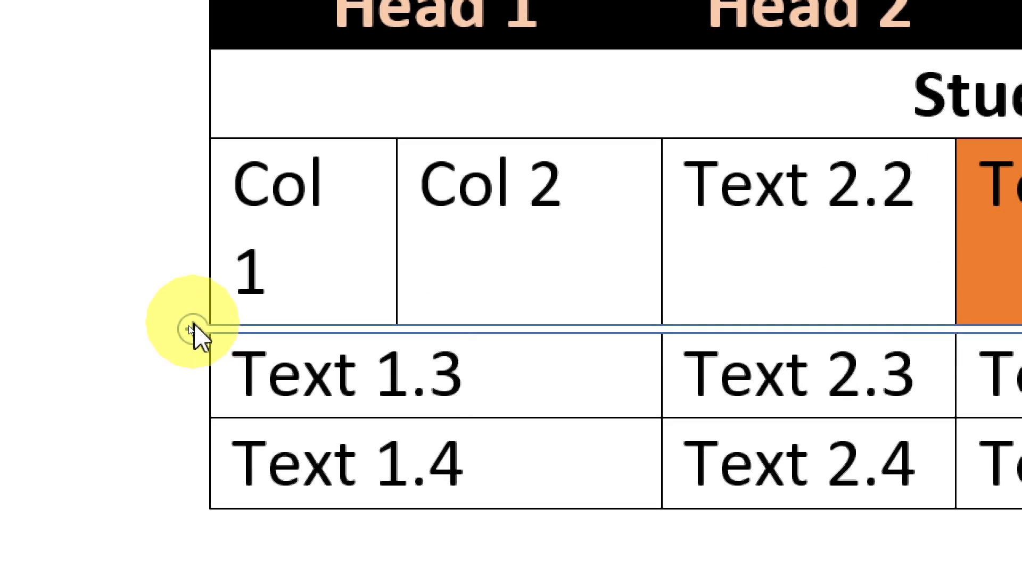
mouse_move(194, 417)
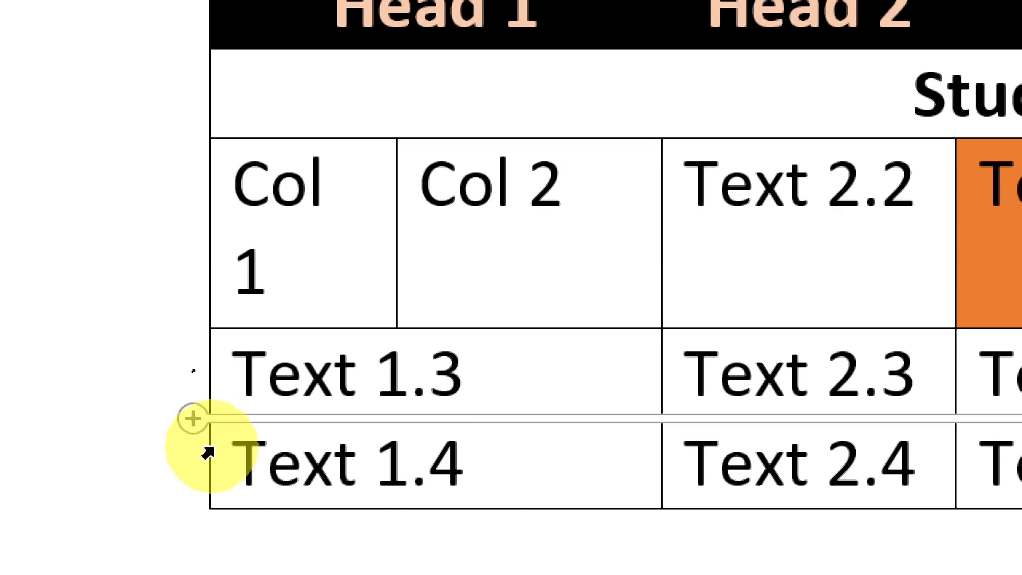
click(192, 417)
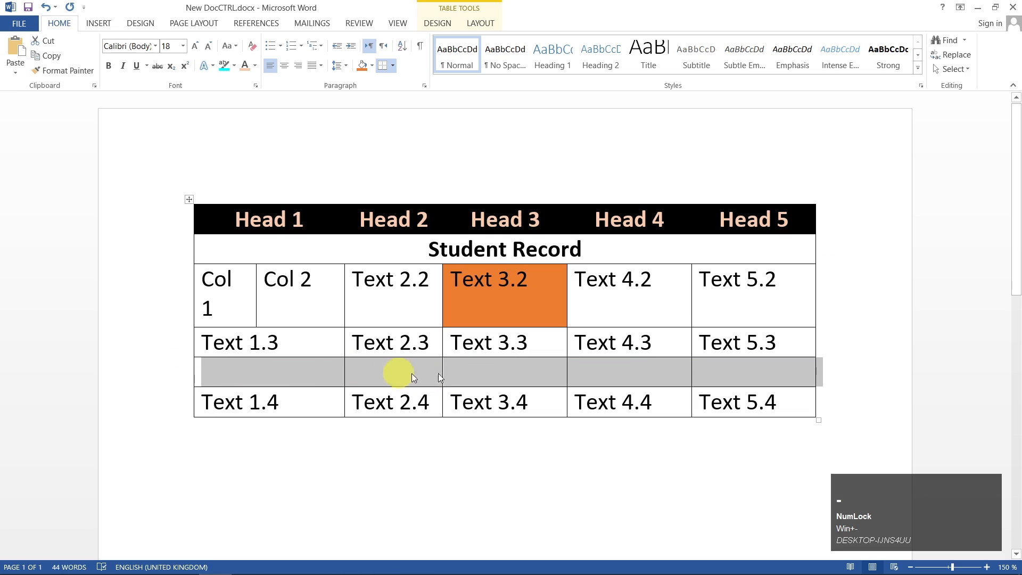
click(433, 375)
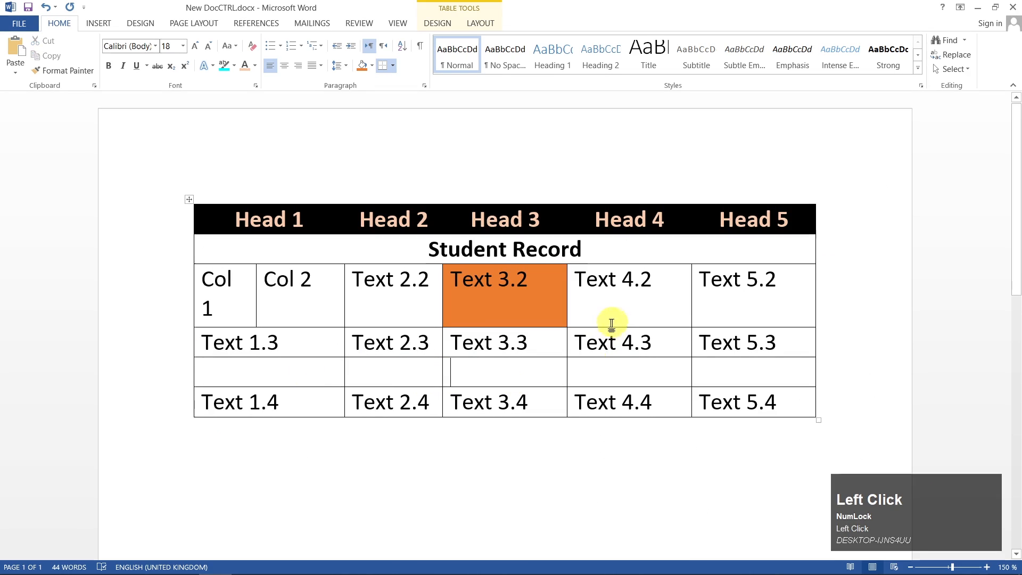
Insert an empty column between the Head 3 and Head 4 columns
mouse_move(569, 204)
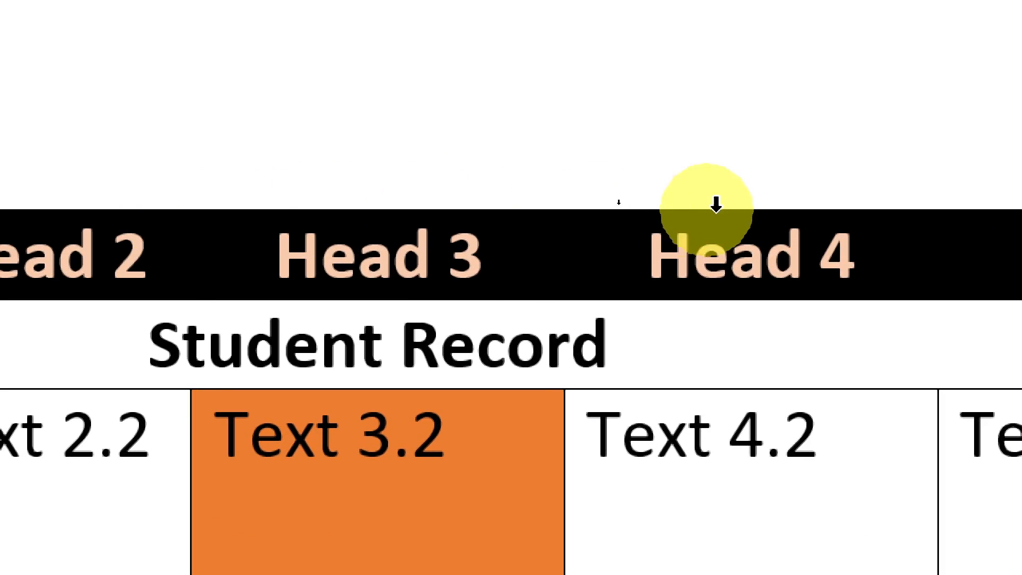
click(567, 198)
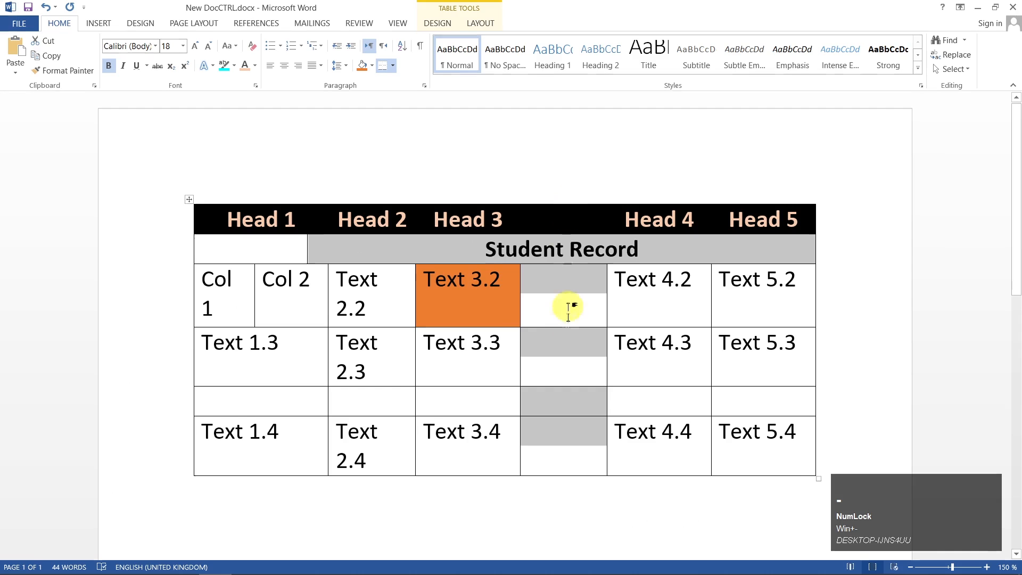
click(567, 342)
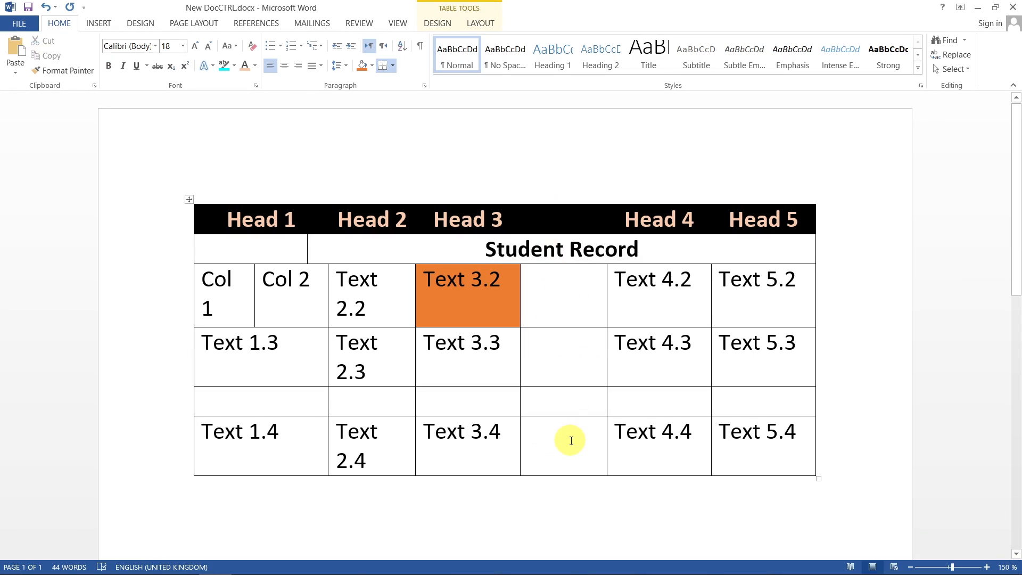
Look through the available table styles, including the grid and list designs, without applying any
click(445, 26)
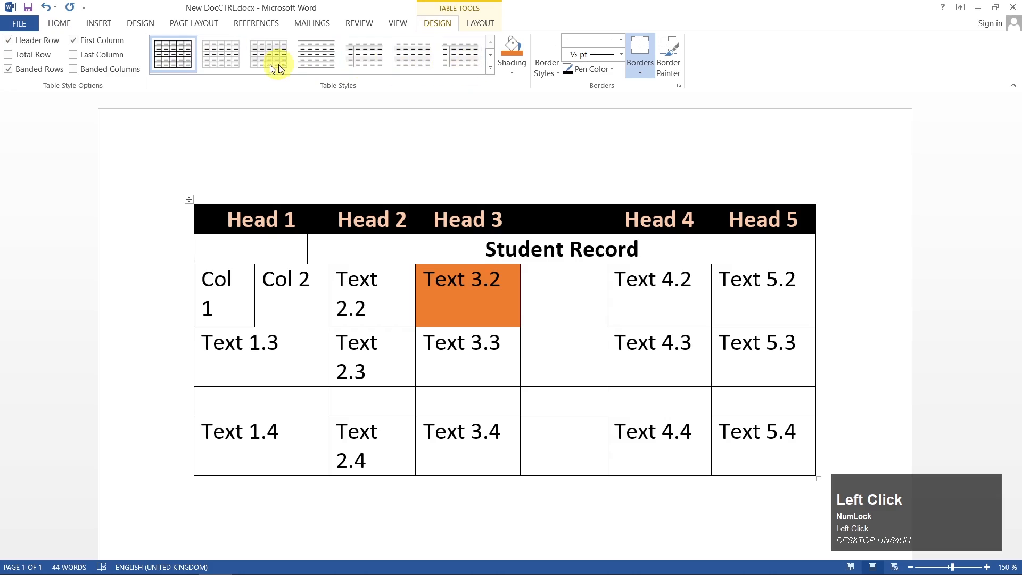
click(490, 68)
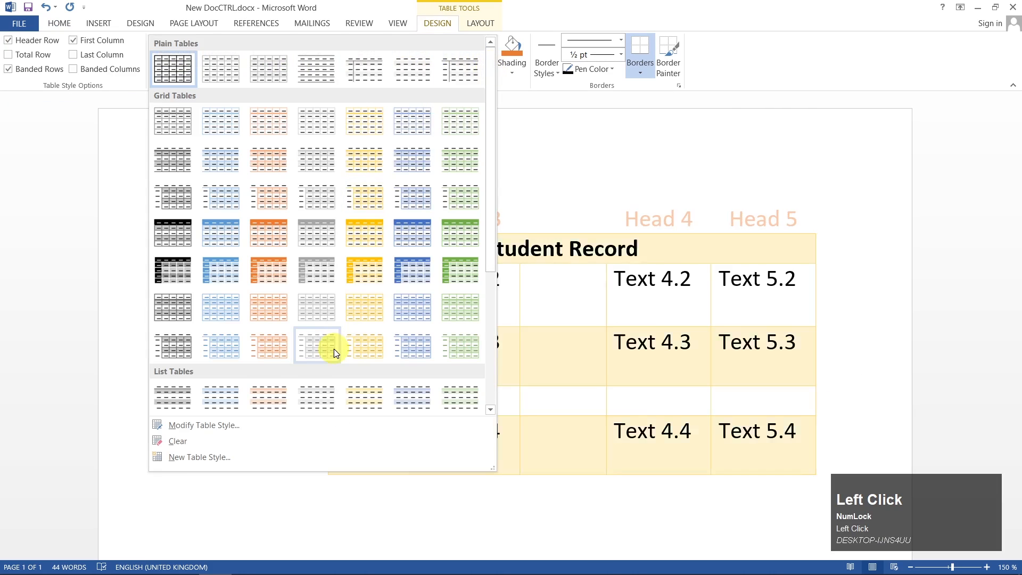
scroll(331, 346, down, 3)
click(640, 331)
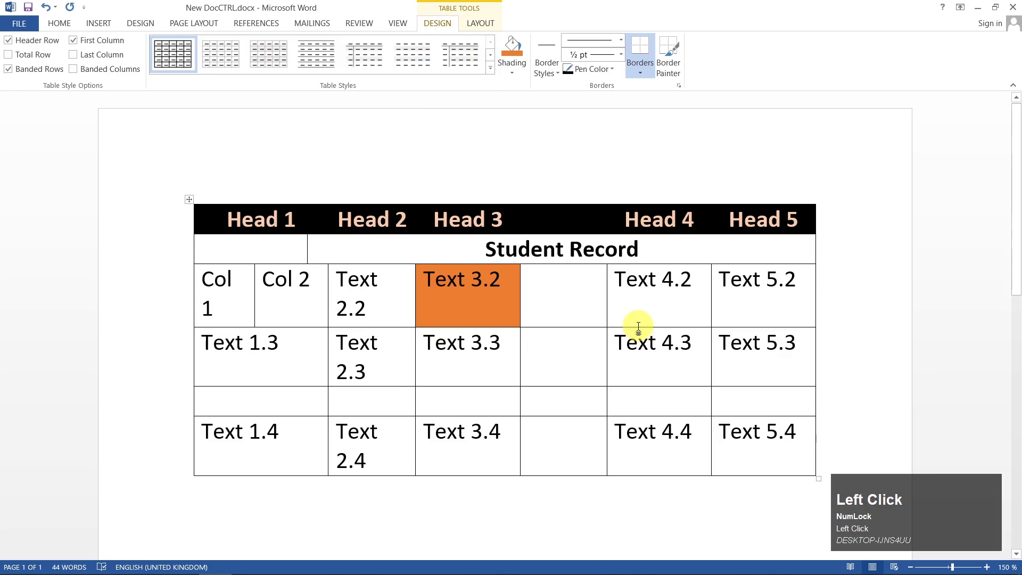
Insert the picture Screenshot (1).png from the Screenshots folder on the line below the table
click(306, 349)
scroll(505, 418, down, 3)
click(843, 305)
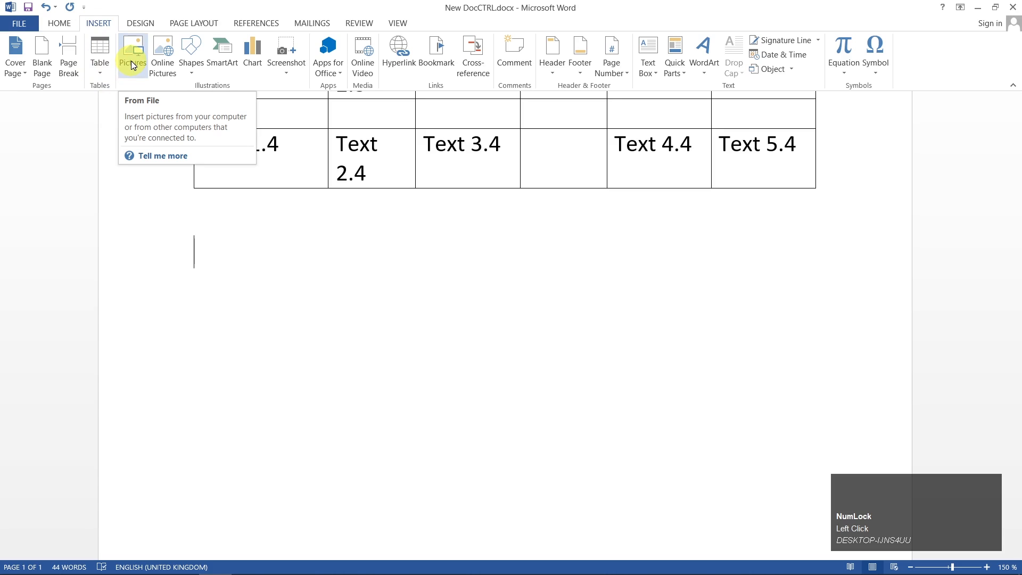
click(132, 58)
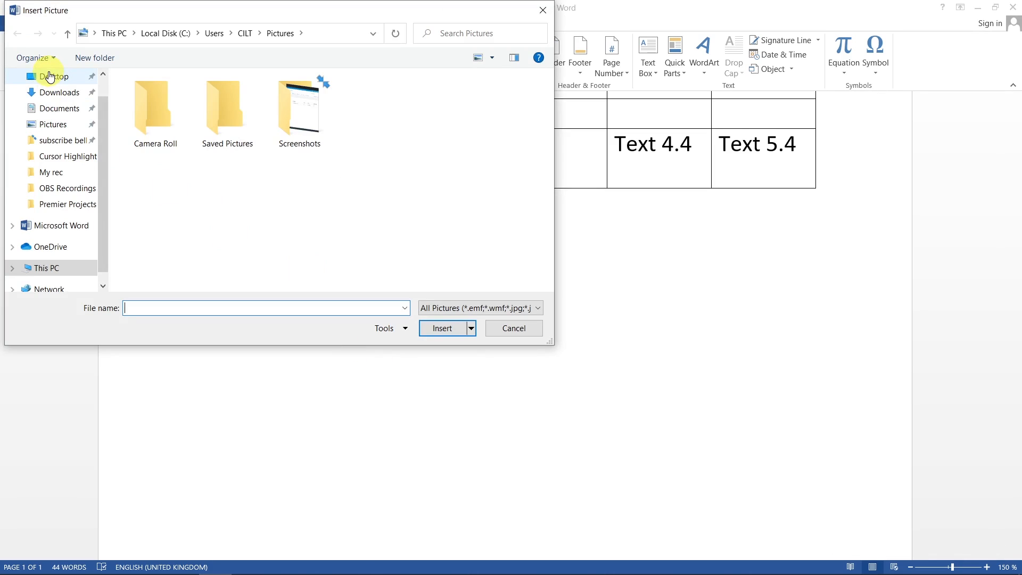
double_click(298, 114)
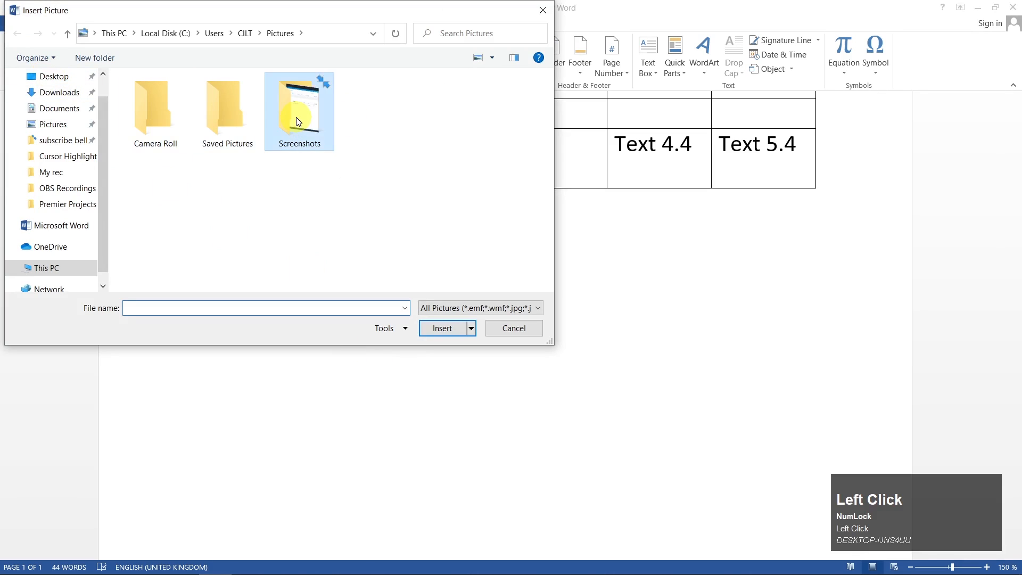
click(148, 121)
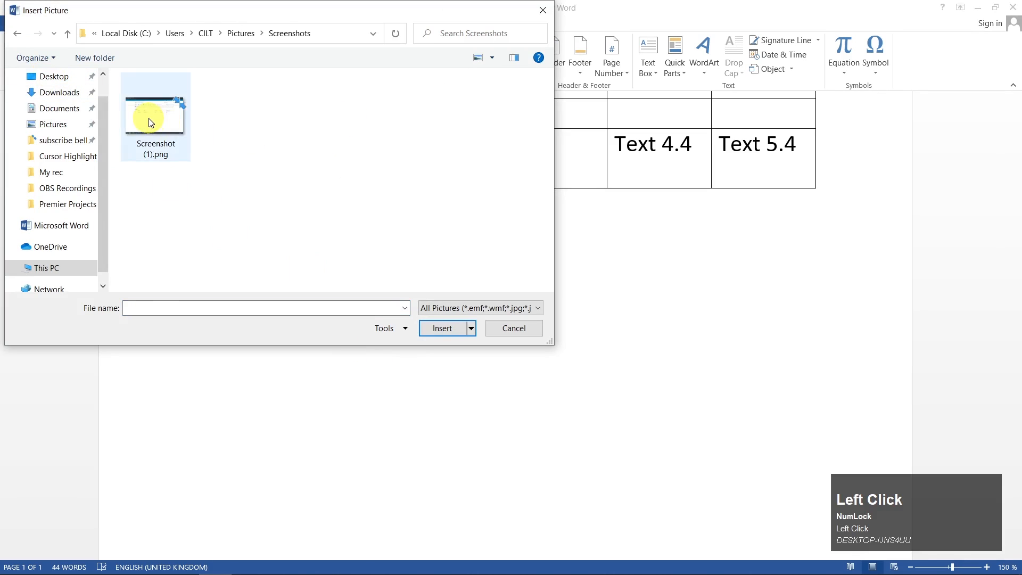
click(442, 328)
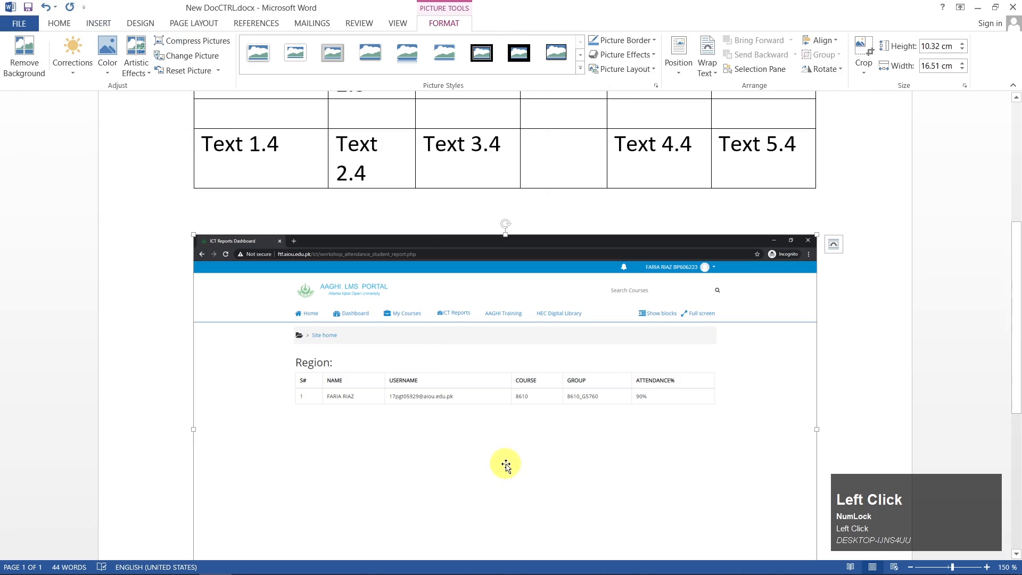
Shrink the inserted screenshot proportionally from its lower corner to about 14.4 cm wide and 9 cm high
scroll(505, 465, down, 3)
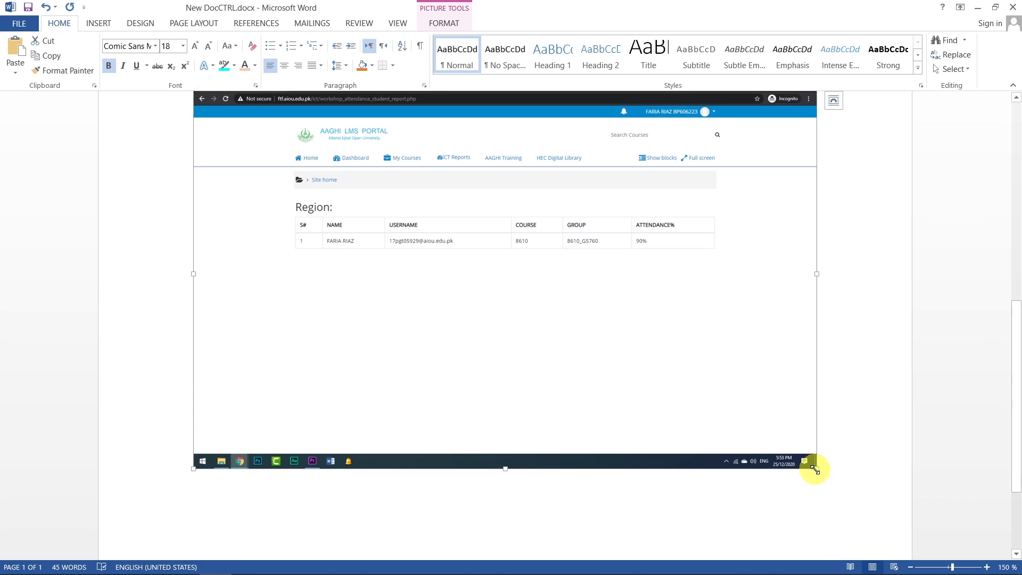
click(814, 469)
key(super+equal)
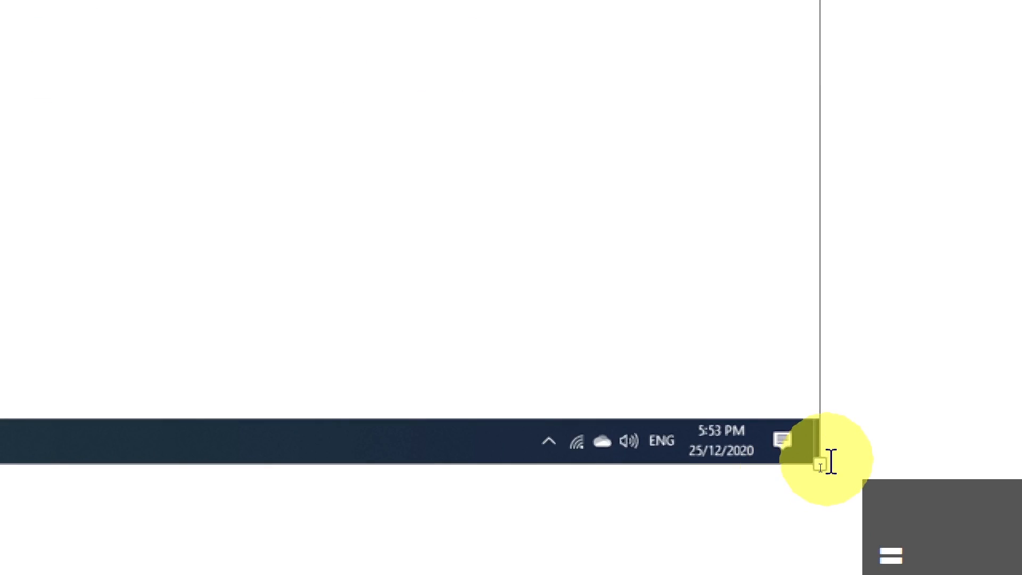
drag(824, 457, 411, 114)
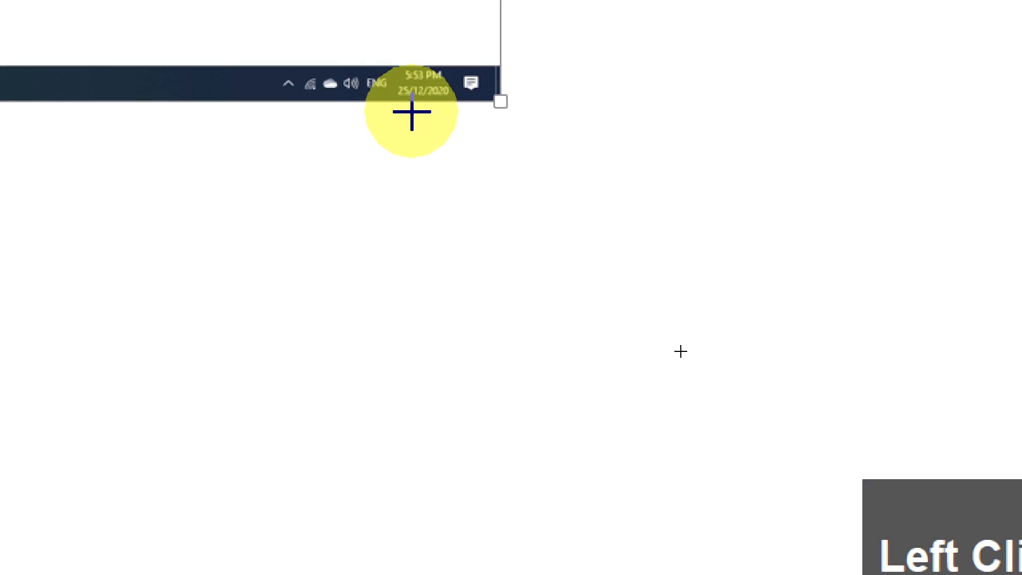
key(super+minus)
drag(680, 351, 676, 419)
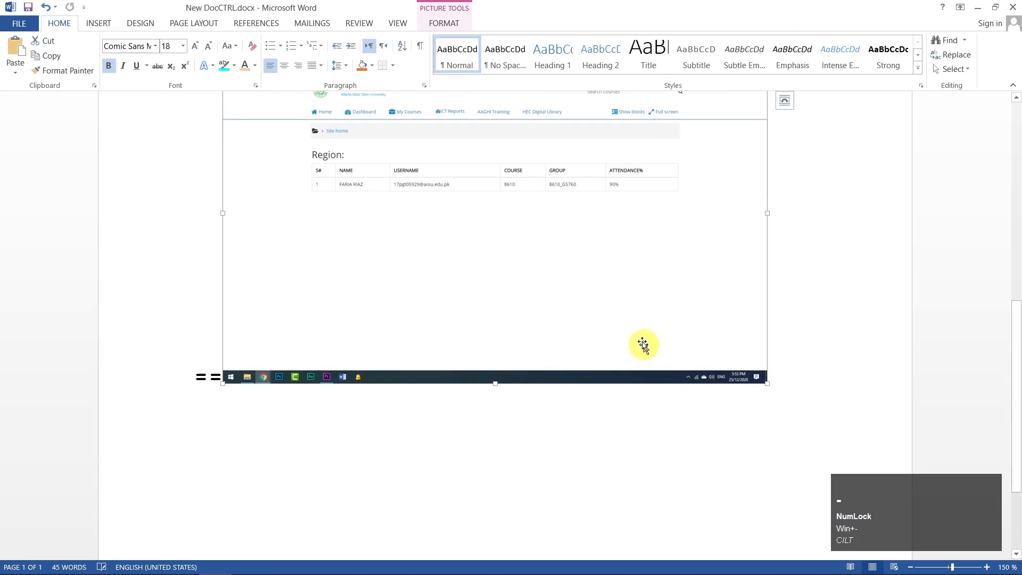
Examine the resized picture, its formatting options and its placement below the table
scroll(588, 298, up, 3)
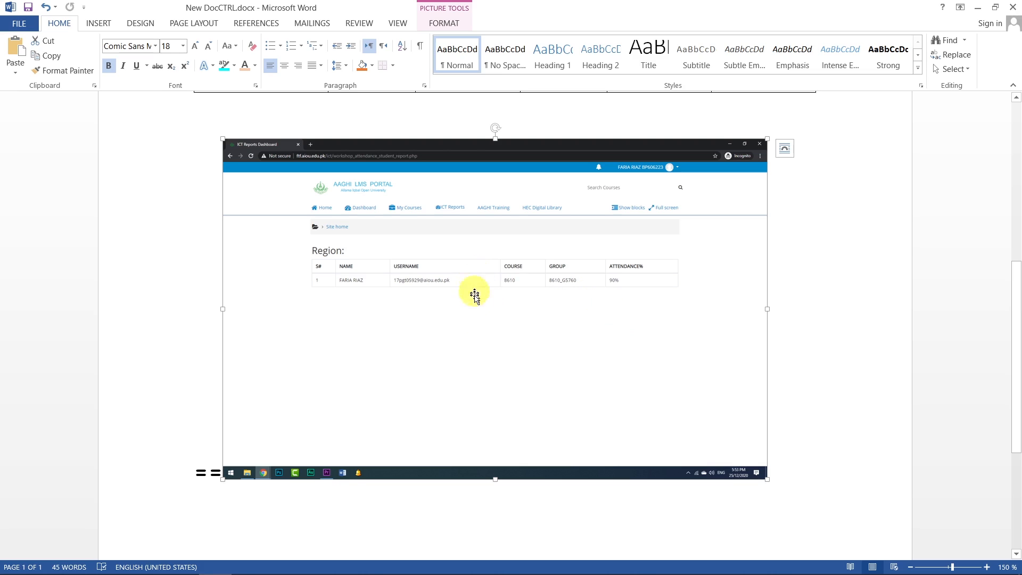
click(470, 346)
click(443, 26)
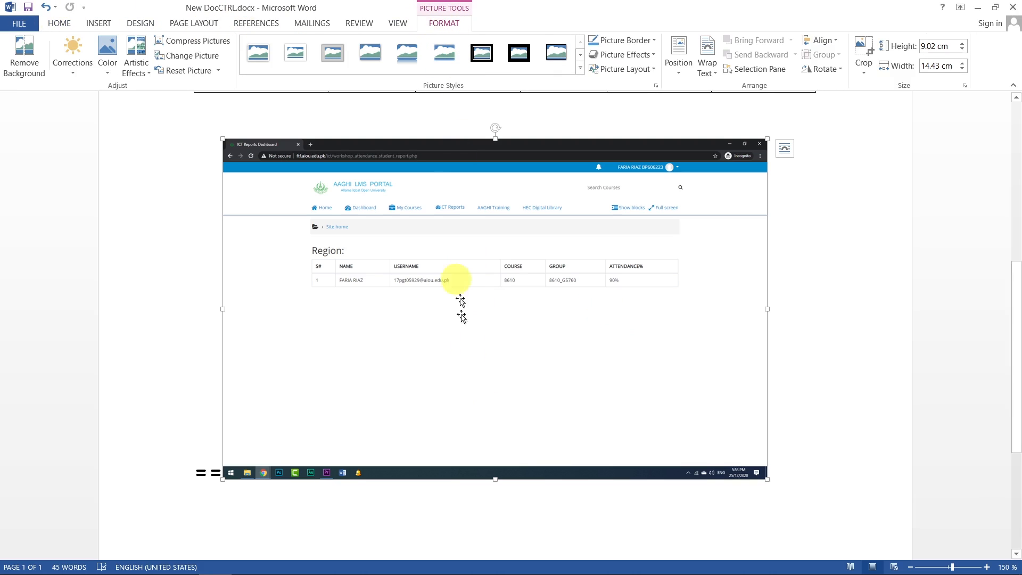
scroll(485, 405, up, 2)
scroll(484, 404, up, 4)
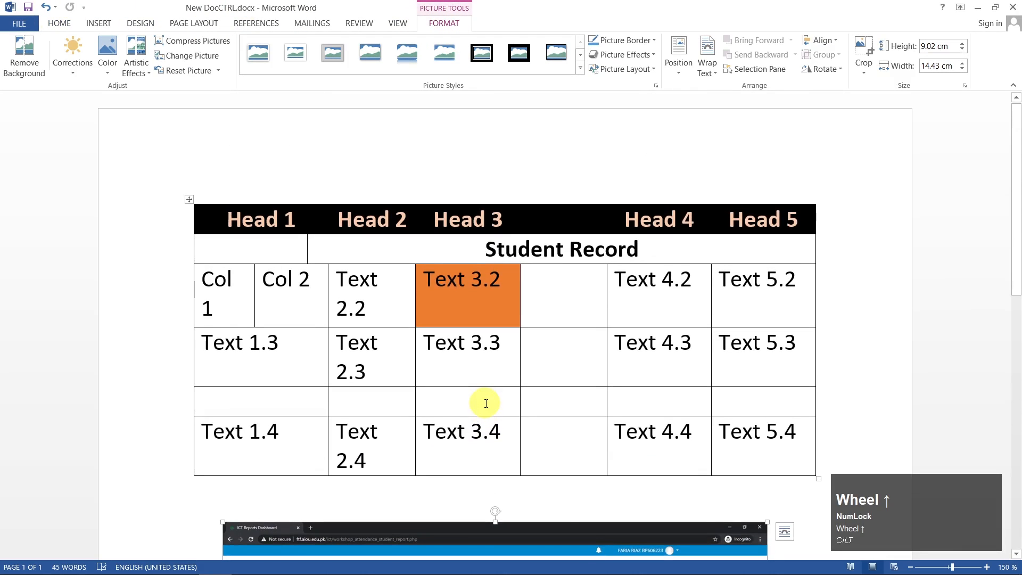
scroll(485, 404, down, 2)
click(263, 361)
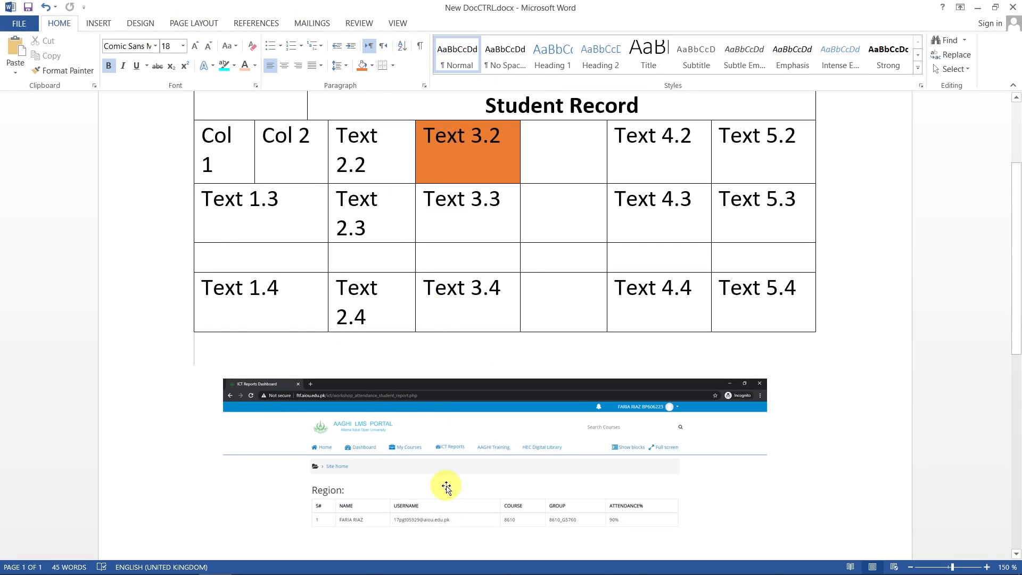
scroll(446, 487, down, 4)
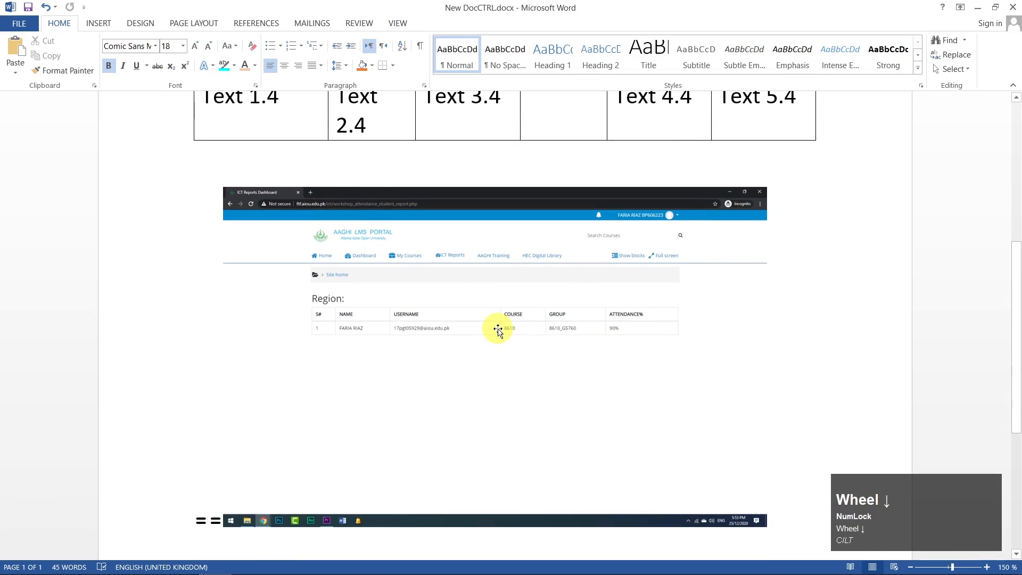
Crop away the lower part of the screenshot, including its taskbar, to a height of about 5.1 cm
click(497, 329)
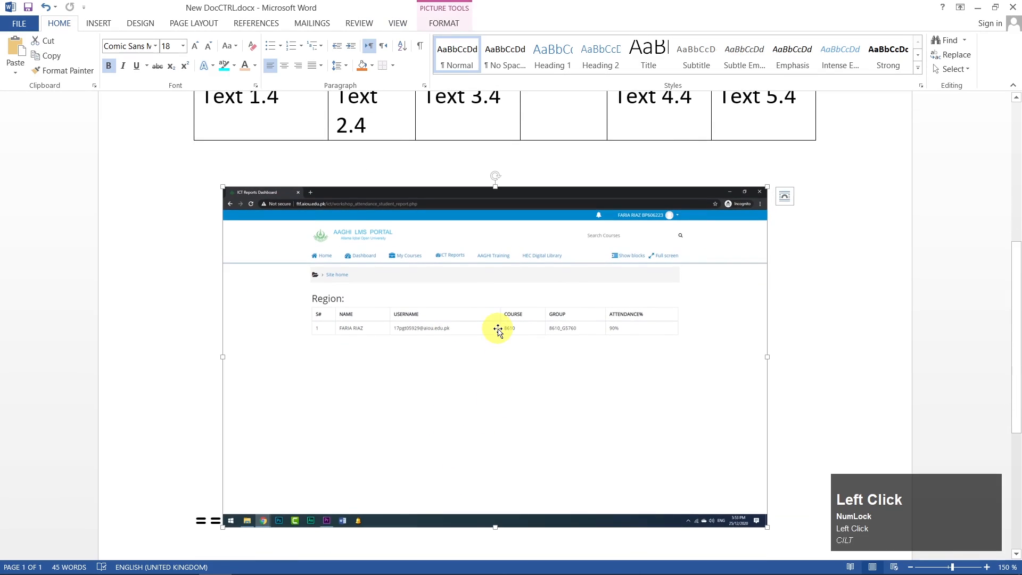
click(446, 27)
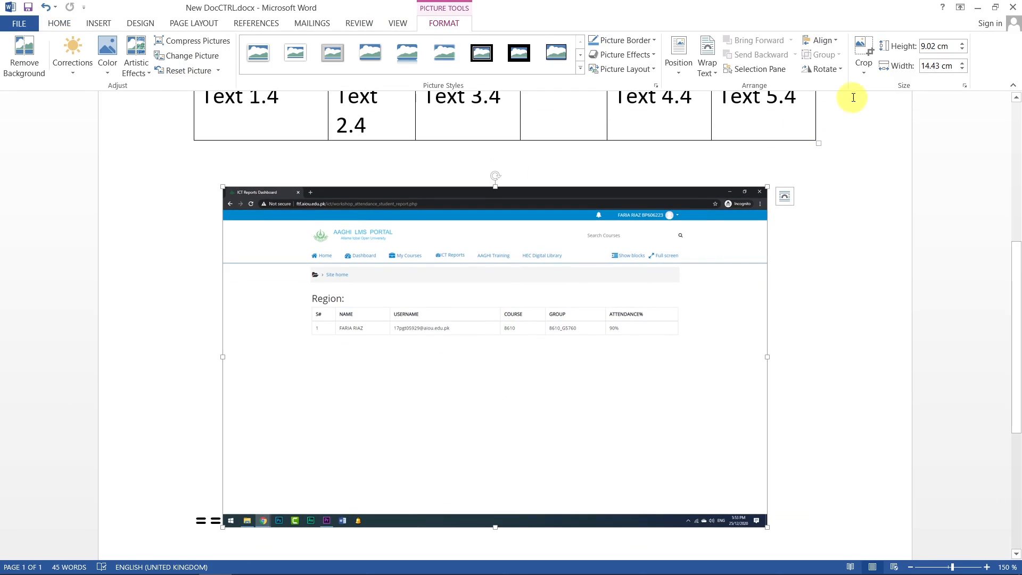
click(865, 49)
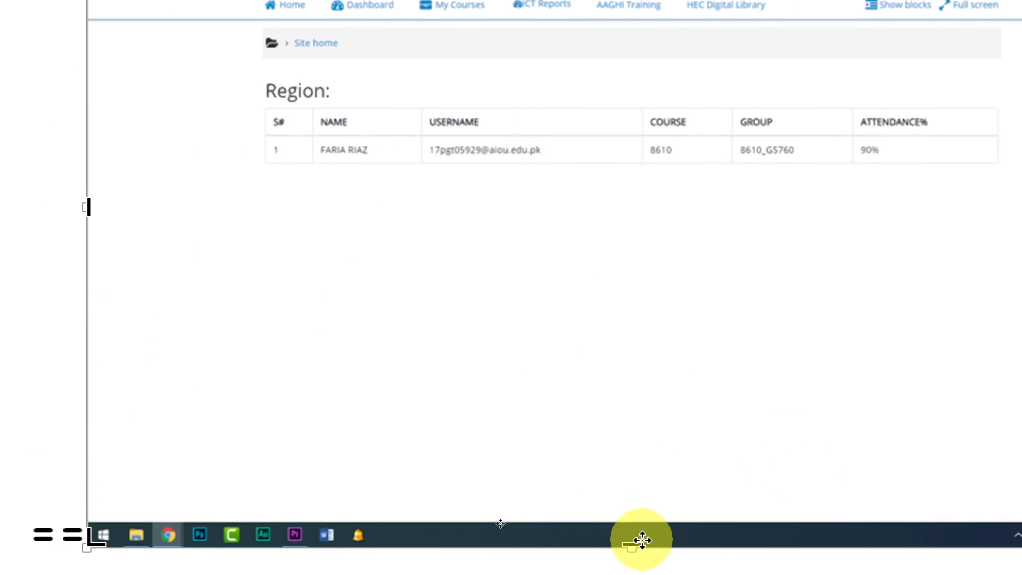
key(super+minus)
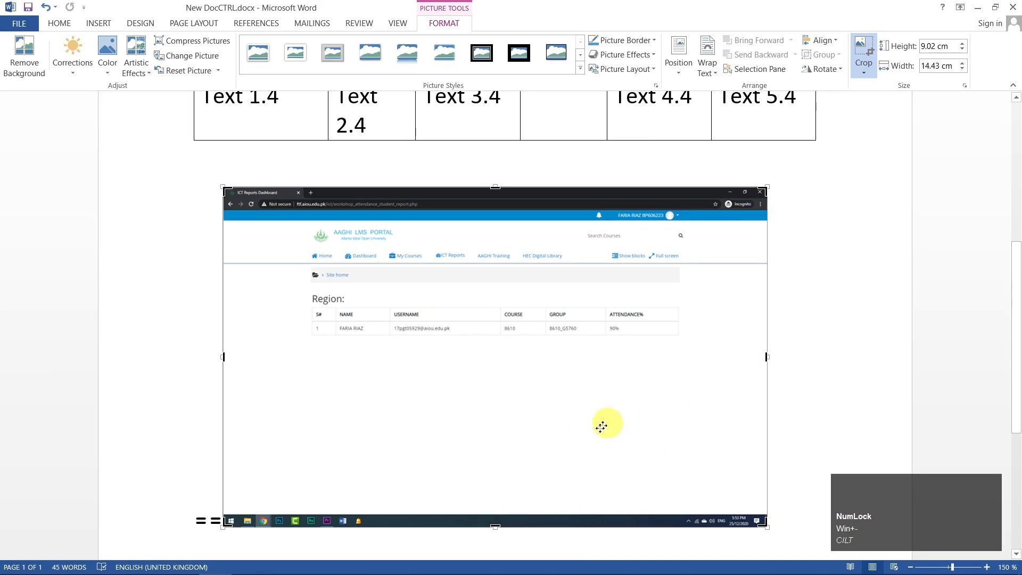
click(494, 525)
drag(495, 526, 504, 378)
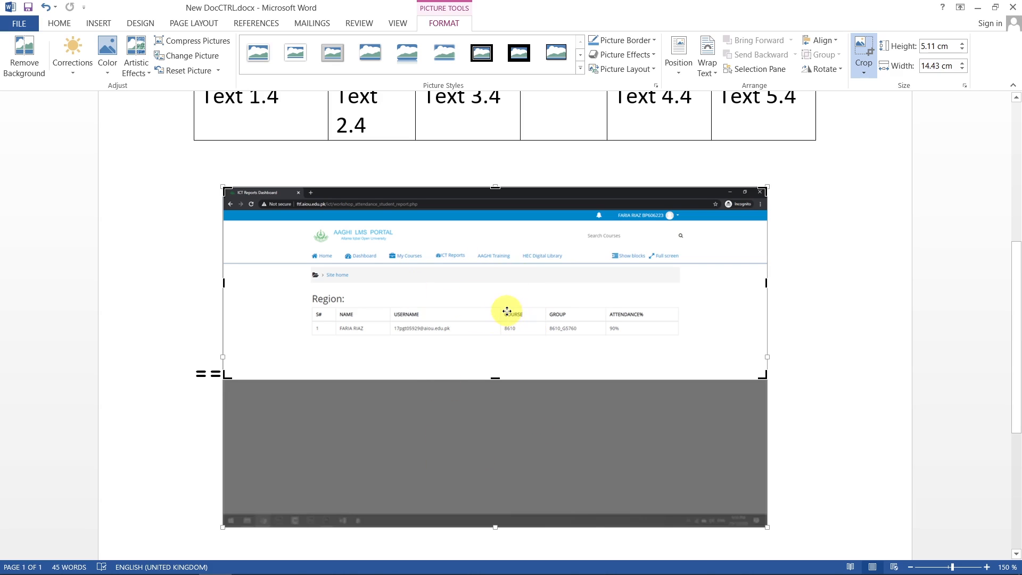
key(Return)
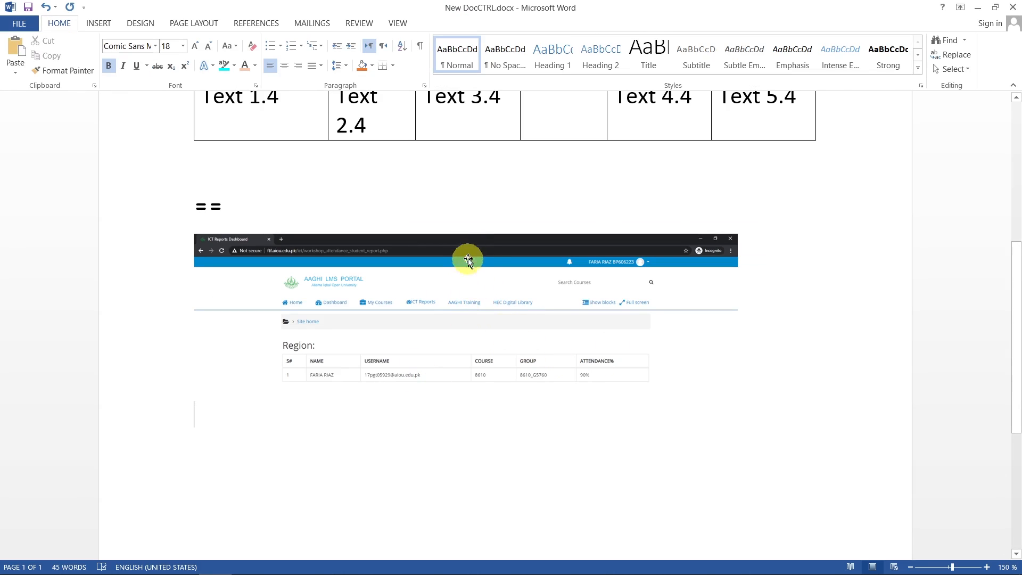
Scale the cropped picture down proportionally to about 11.5 cm wide and 4.1 cm high, and show its picture formatting options
drag(467, 248, 490, 233)
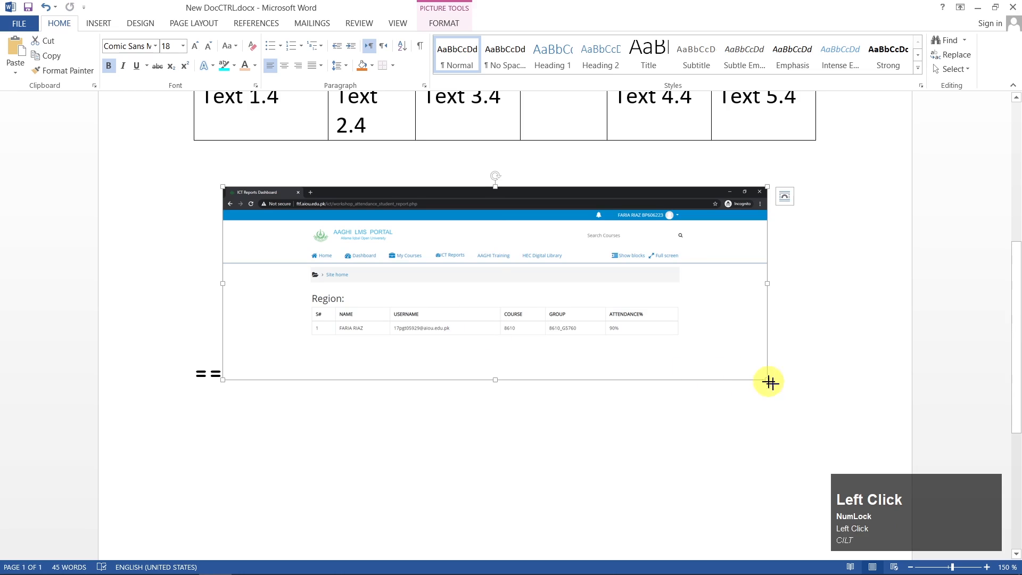
drag(767, 379, 656, 340)
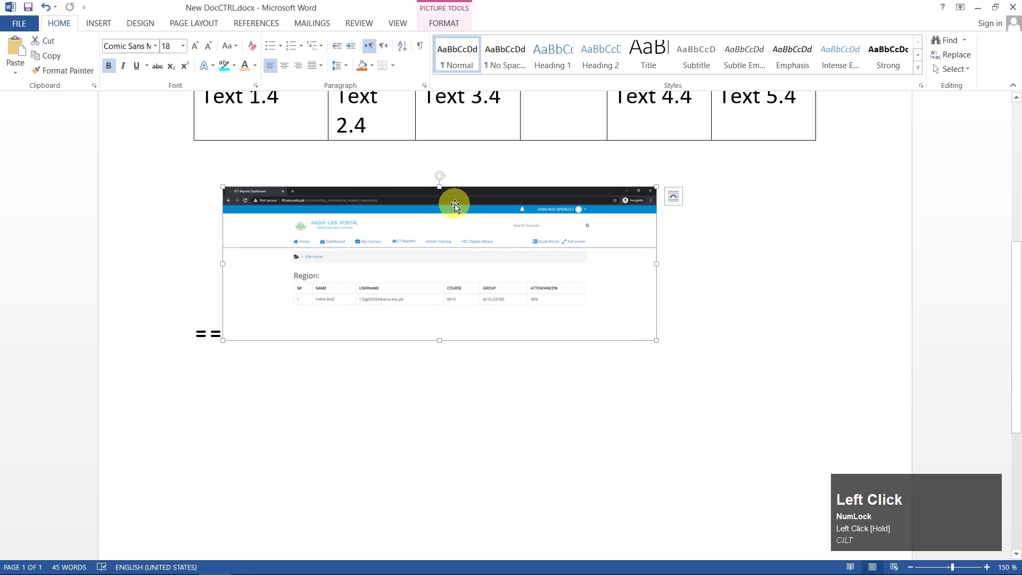
drag(455, 205, 418, 210)
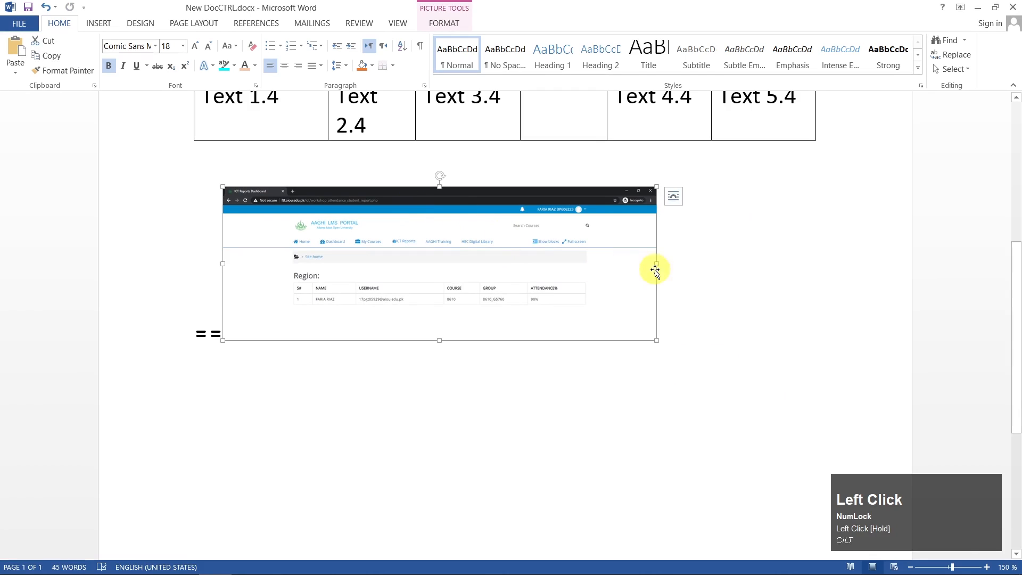
click(432, 25)
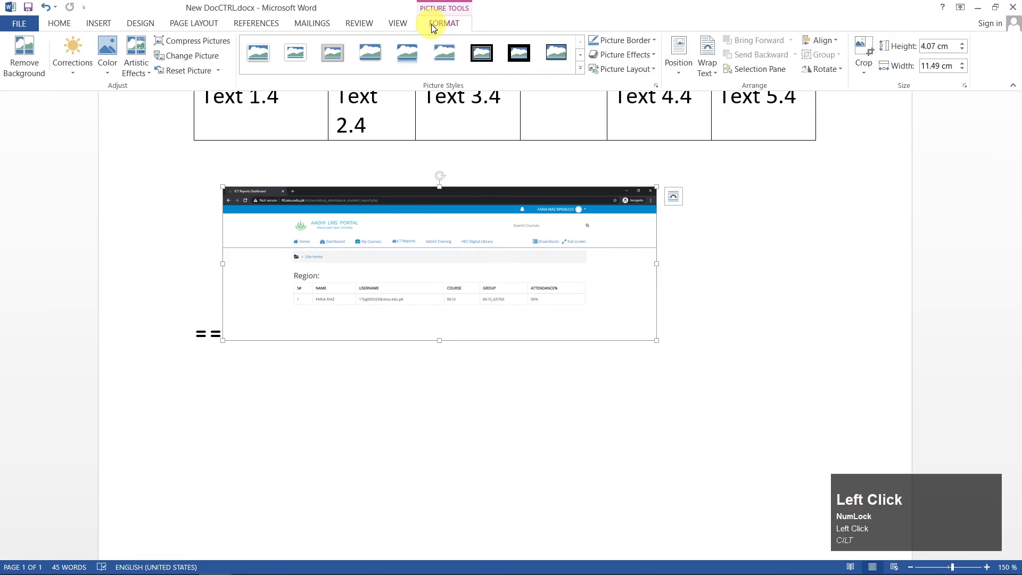
Apply the picture style with rounded corners and a soft shadow to the cropped screenshot
click(580, 69)
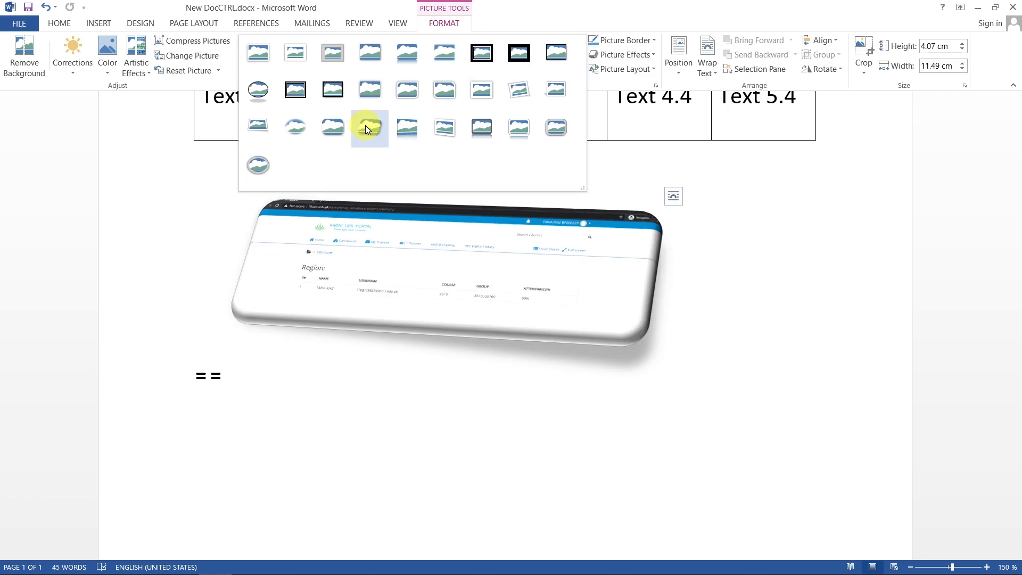
click(337, 126)
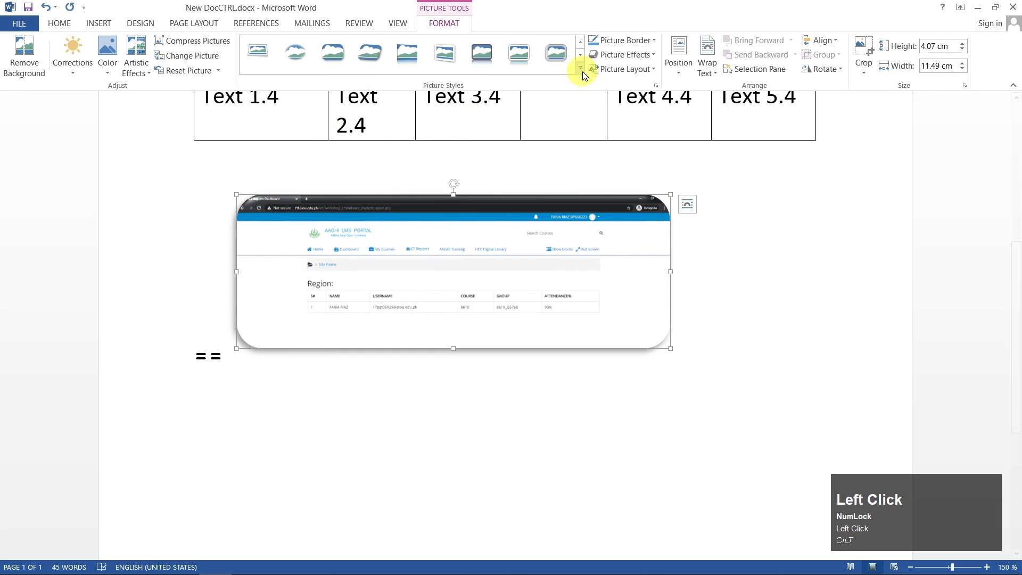
Review the screenshot's border colours and its shadow and reflection effects, keeping the No Reflection option
click(650, 43)
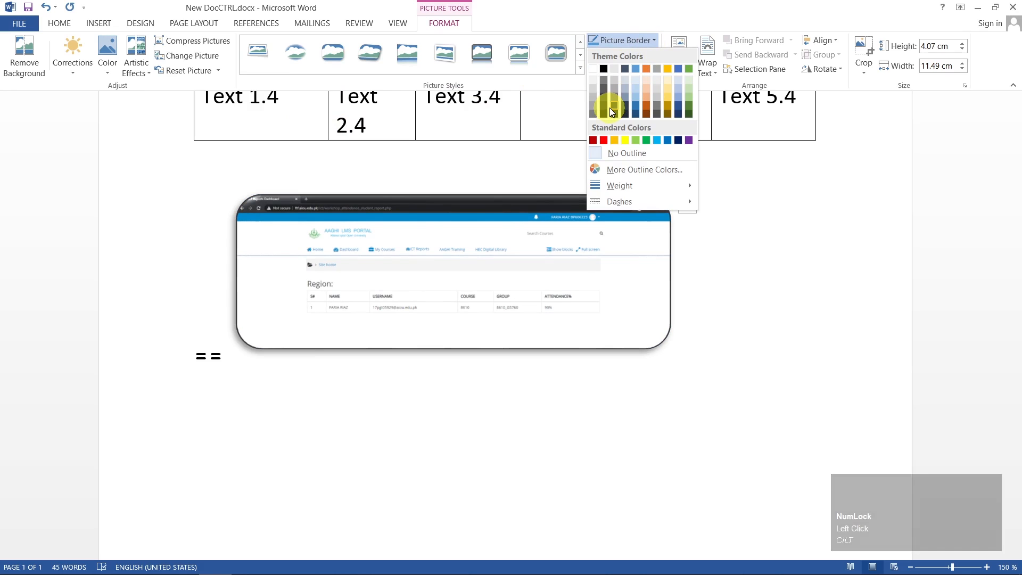
click(659, 6)
click(643, 54)
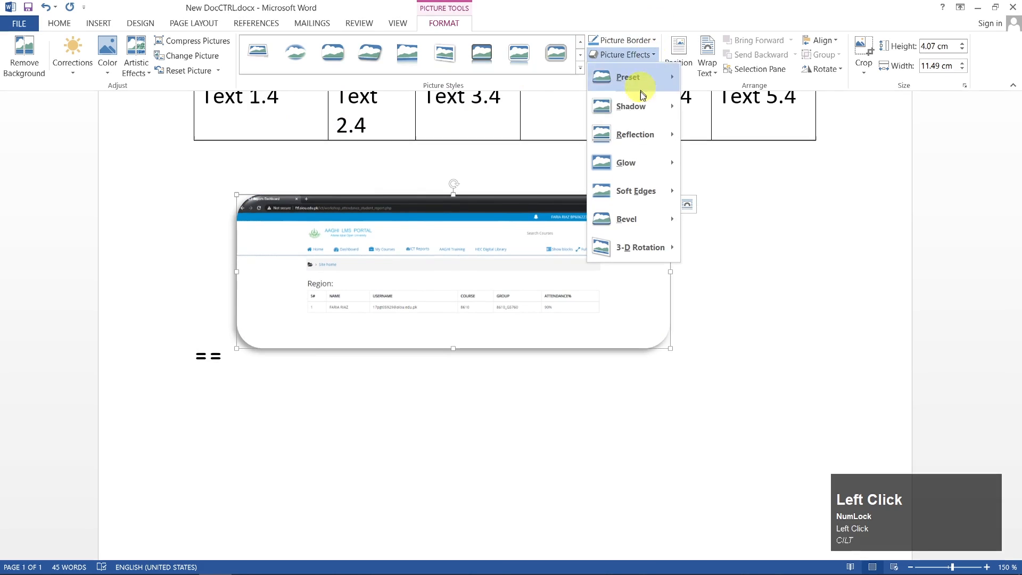
mouse_move(636, 114)
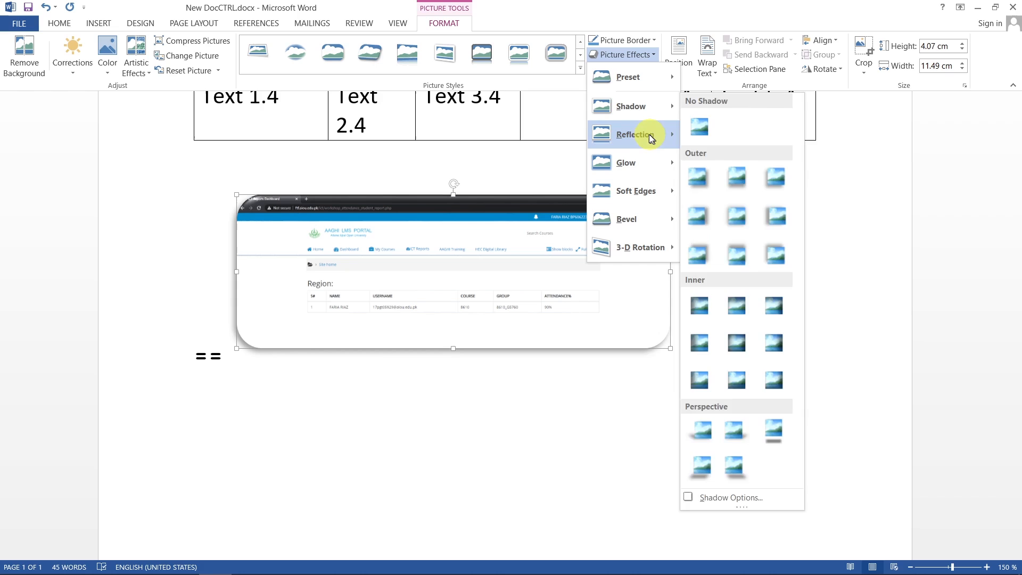
mouse_move(671, 139)
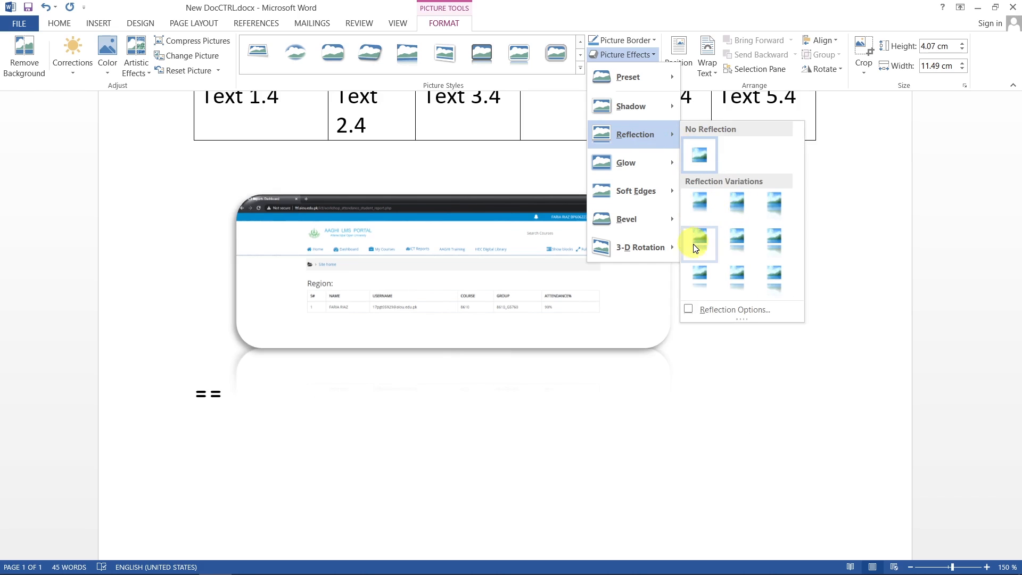
click(699, 155)
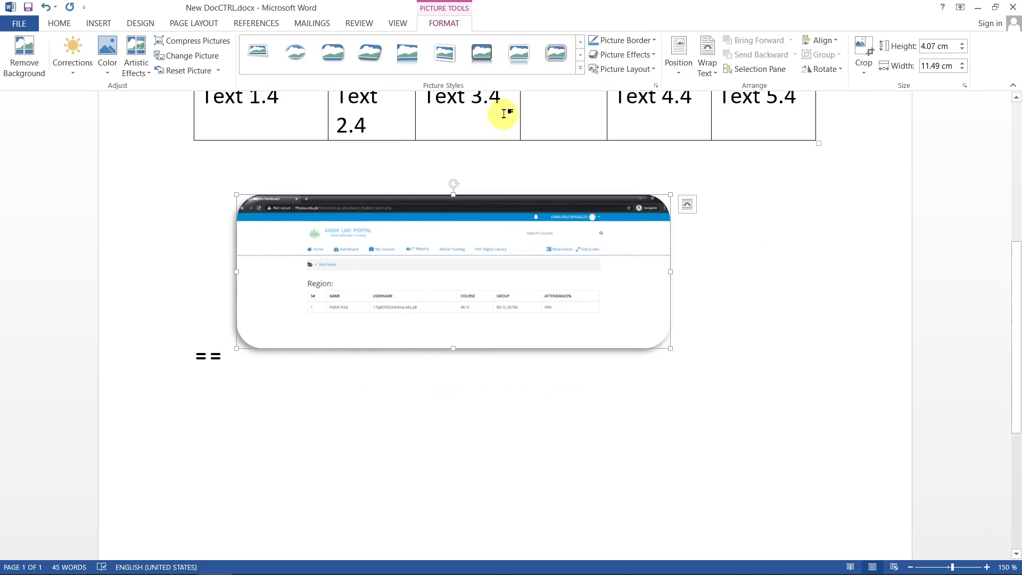
Start a new paragraph directly below the formatted screenshot
click(104, 26)
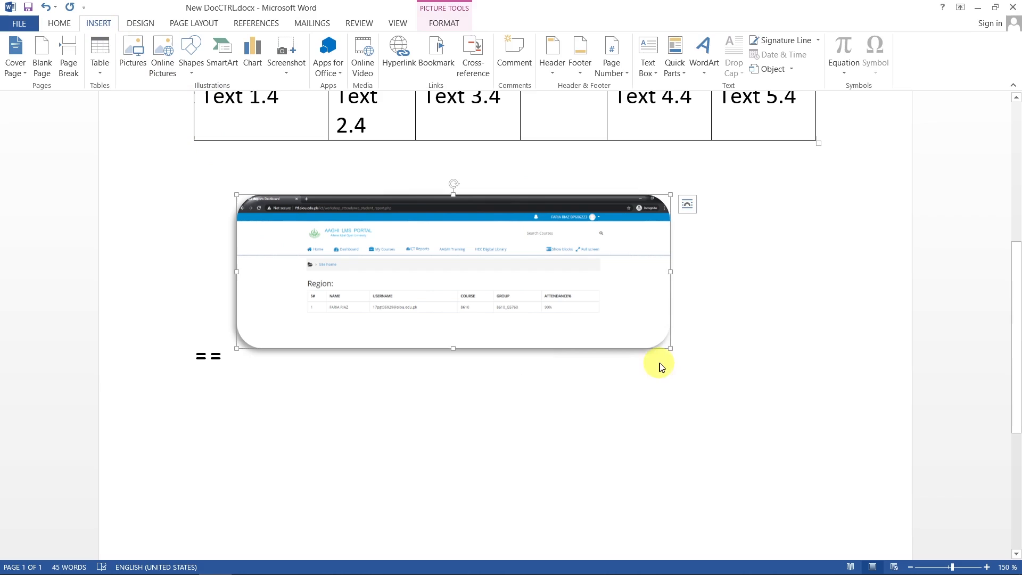
click(703, 348)
key(Return)
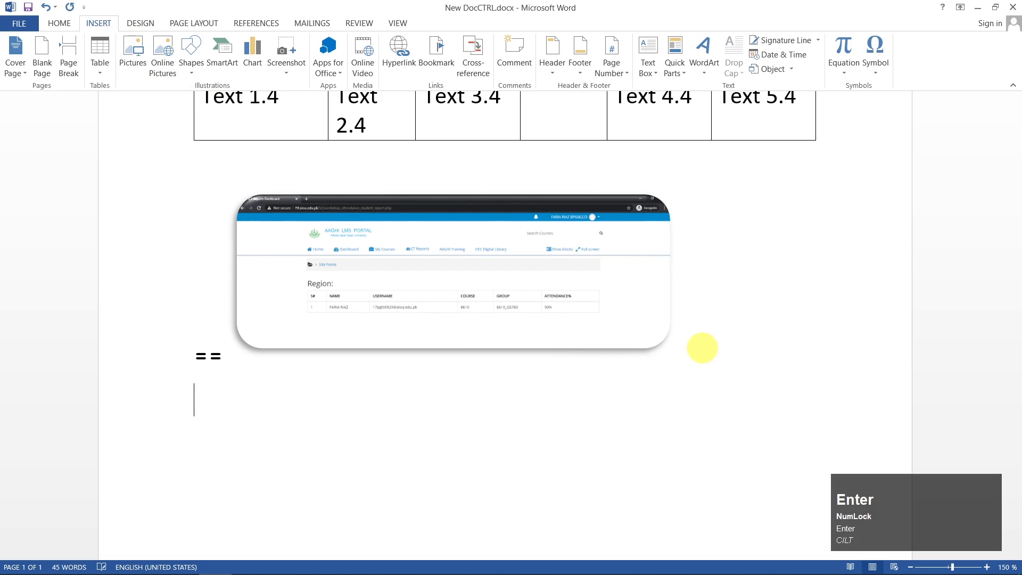
scroll(702, 347, down, 5)
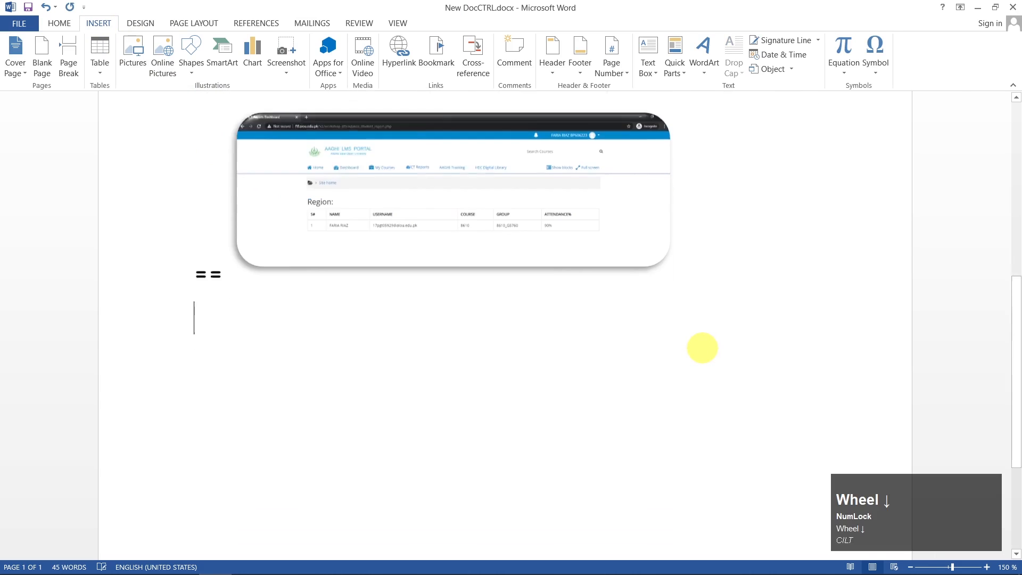
scroll(702, 348, up, 3)
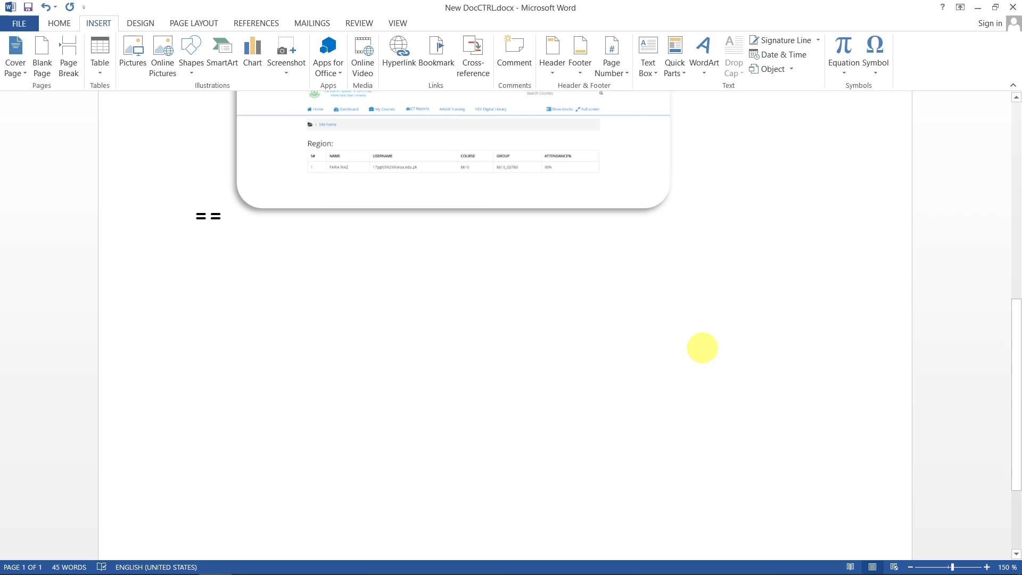
scroll(160, 101, up, 1)
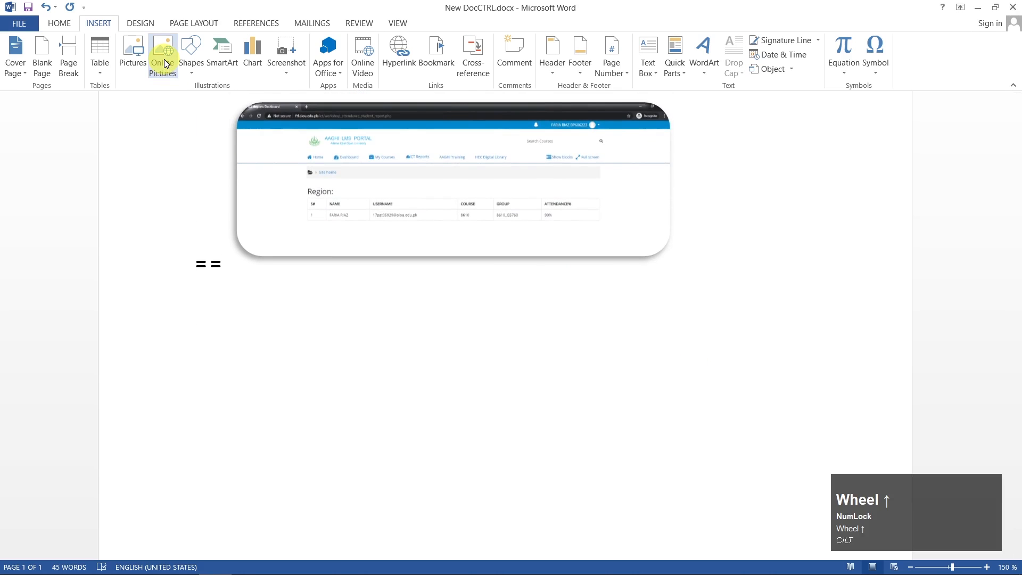
Search Bing online pictures for "Computer" and insert the picture of the open blue laptop below the screenshot
click(165, 63)
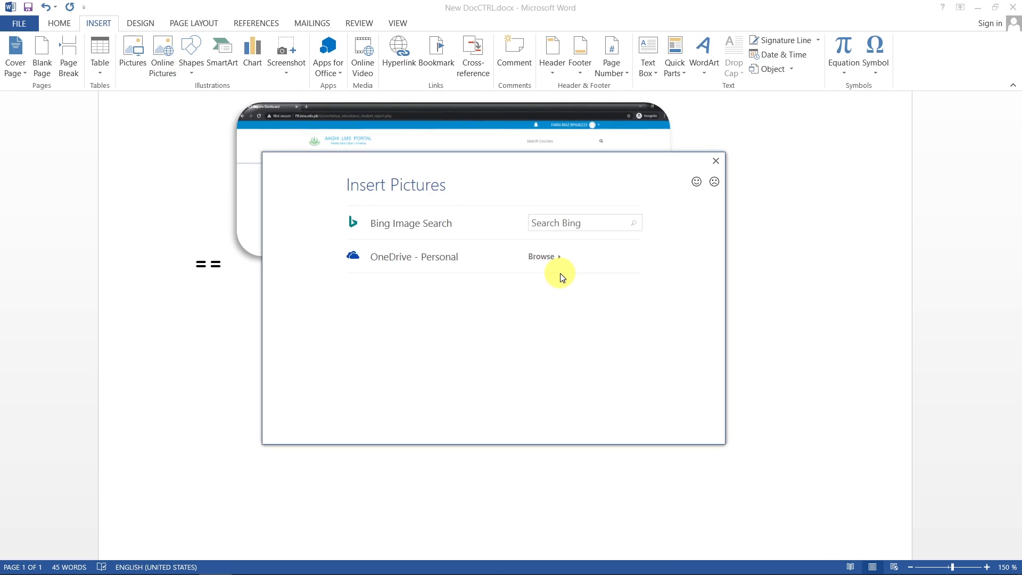
click(548, 220)
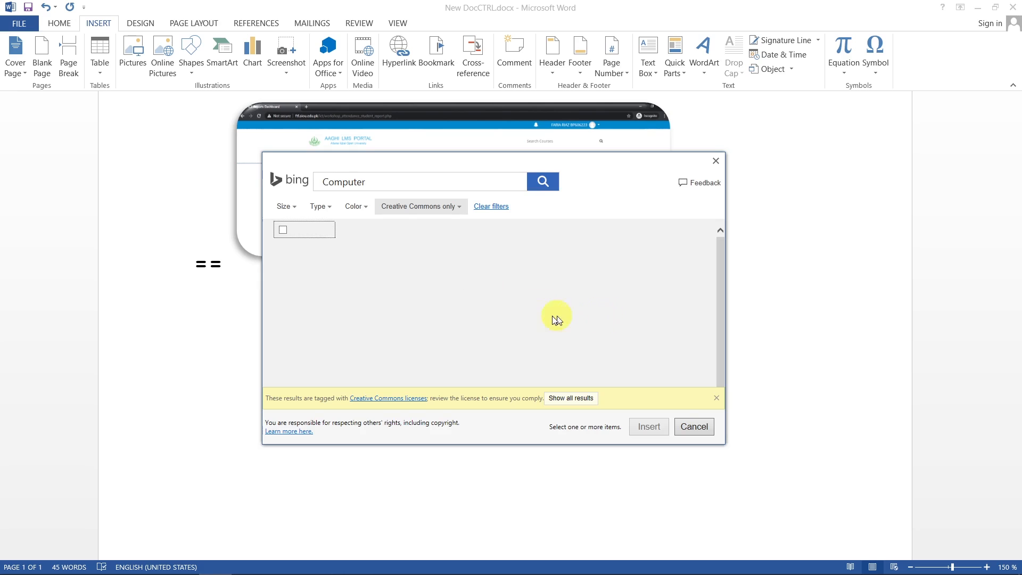
scroll(553, 315, down, 1)
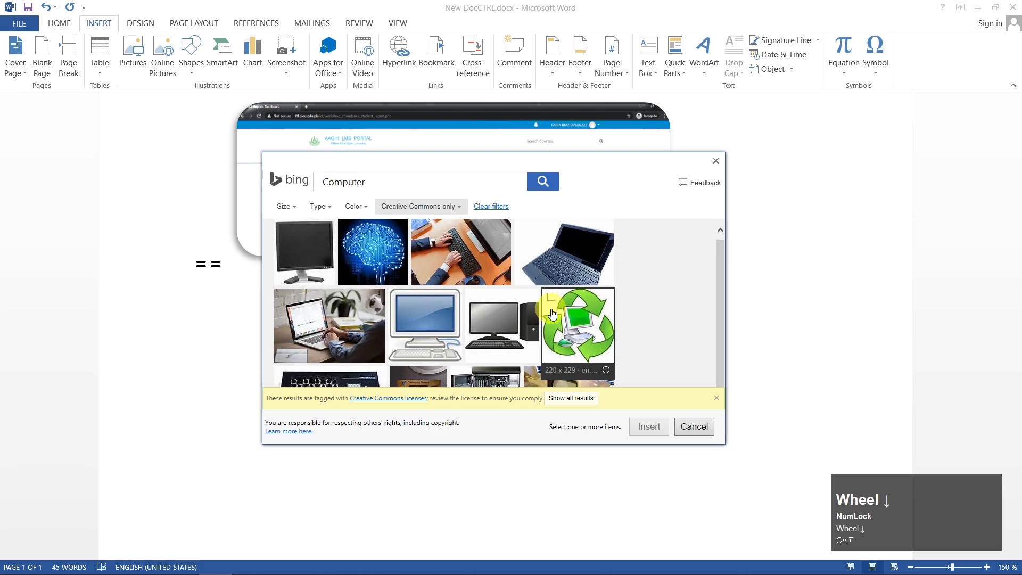
scroll(552, 314, up, 1)
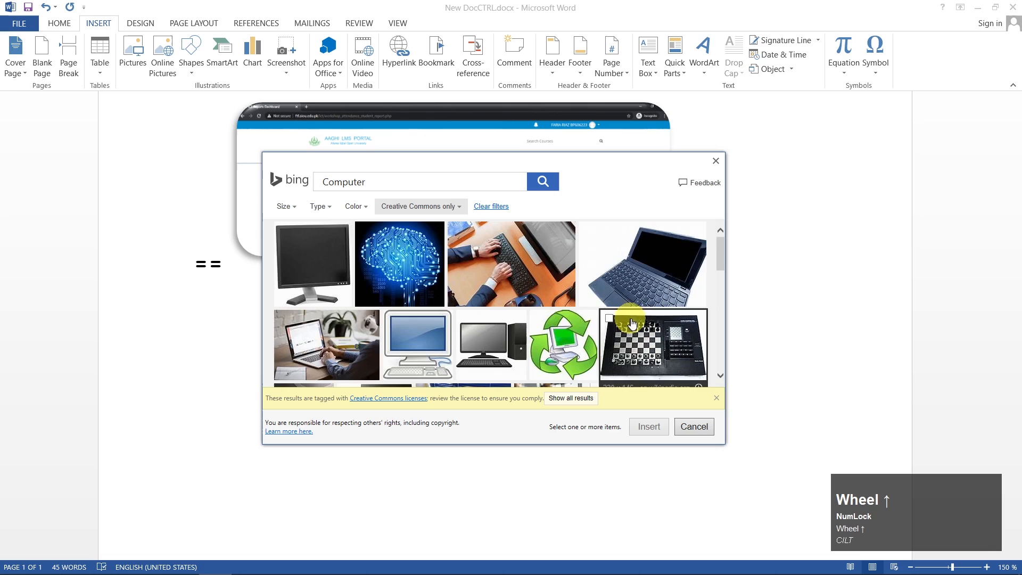
click(650, 269)
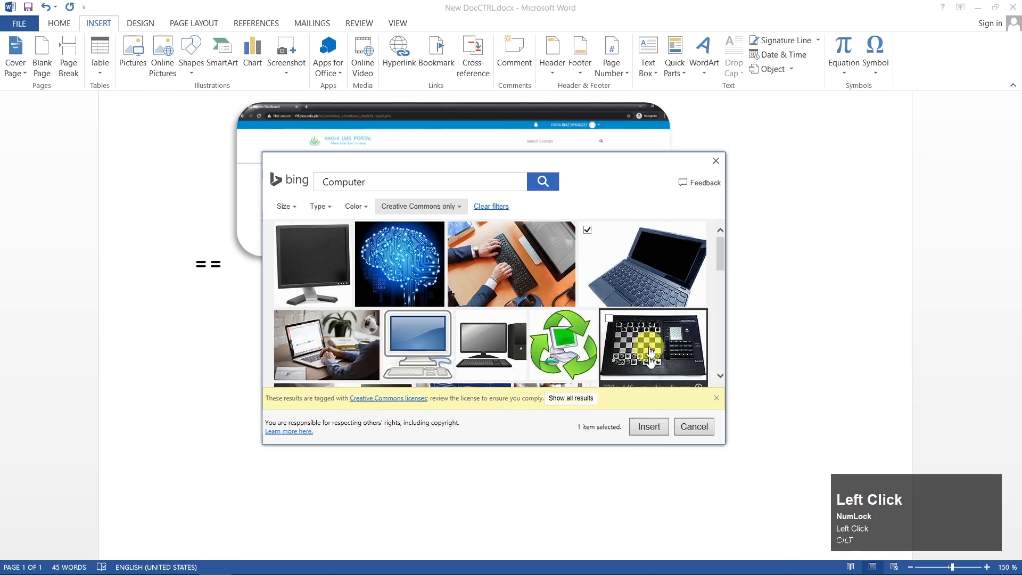
click(648, 427)
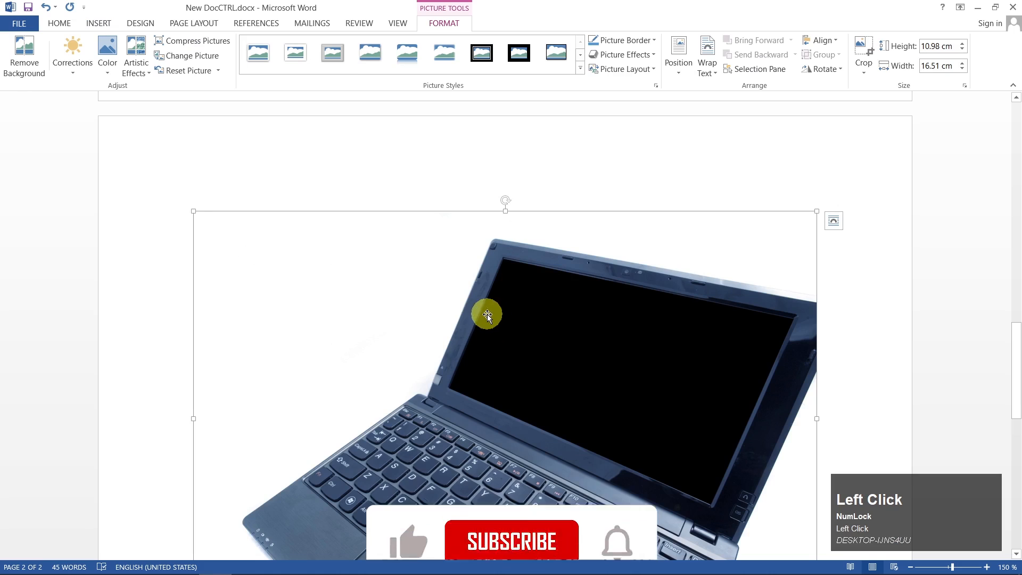
Shrink the laptop picture proportionally from its lower corner to about 8.7 cm wide and 5.8 cm high
scroll(533, 371, down, 2)
scroll(532, 372, up, 1)
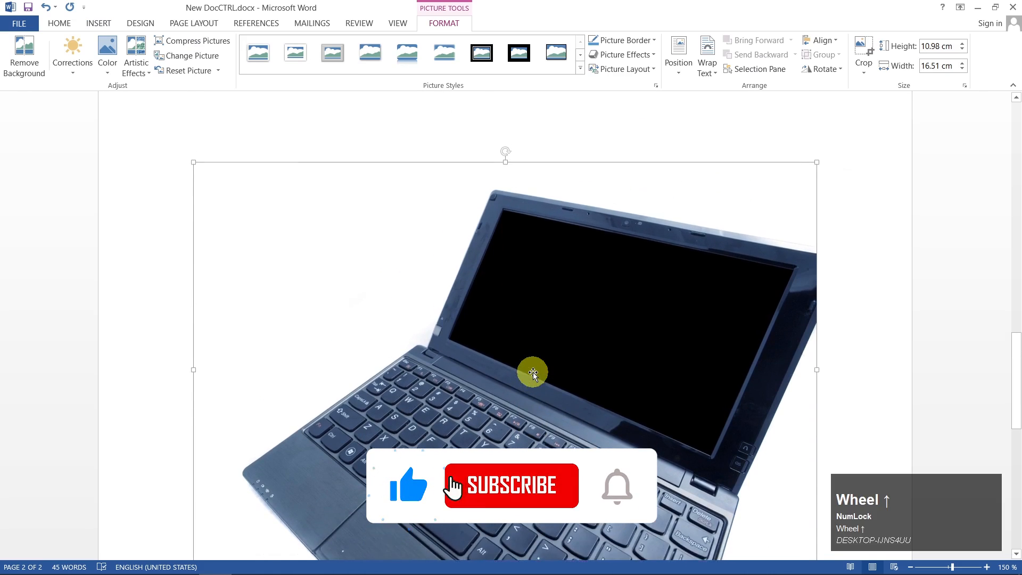
scroll(532, 372, down, 1)
scroll(535, 368, down, 1)
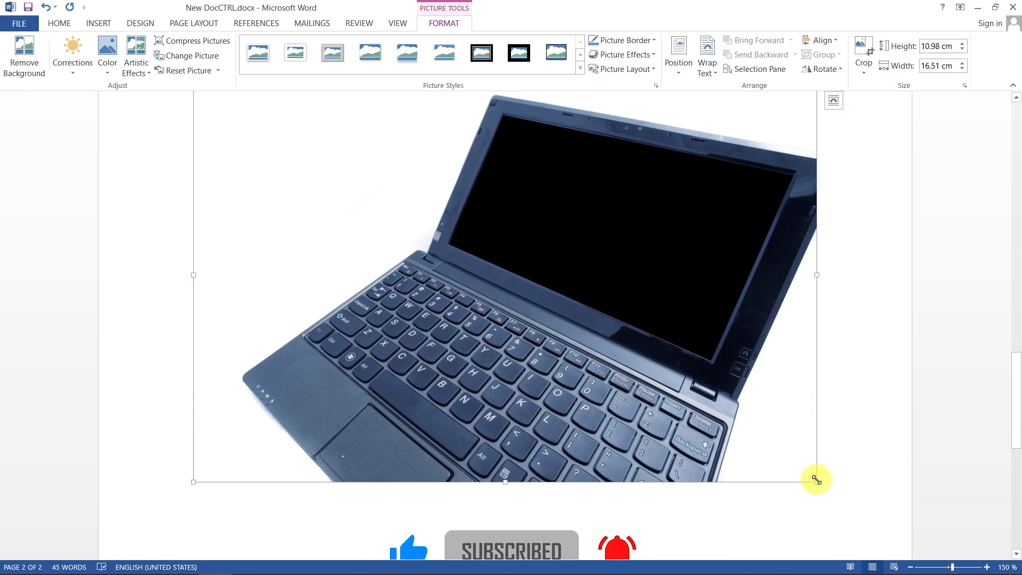
drag(814, 481, 522, 269)
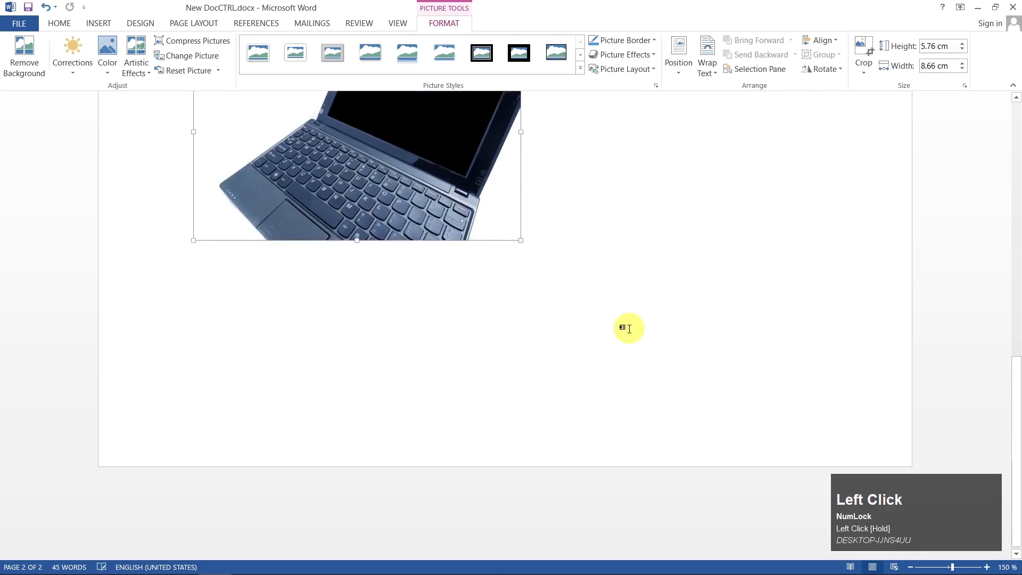
scroll(630, 326, up, 4)
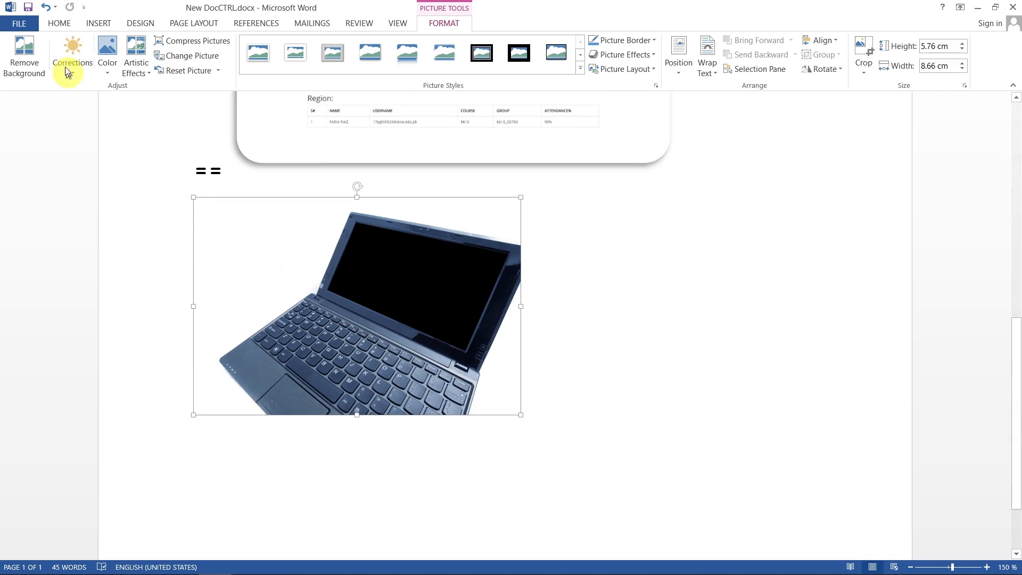
Add blank paragraphs after the laptop picture until the insertion point is on the second page
click(96, 24)
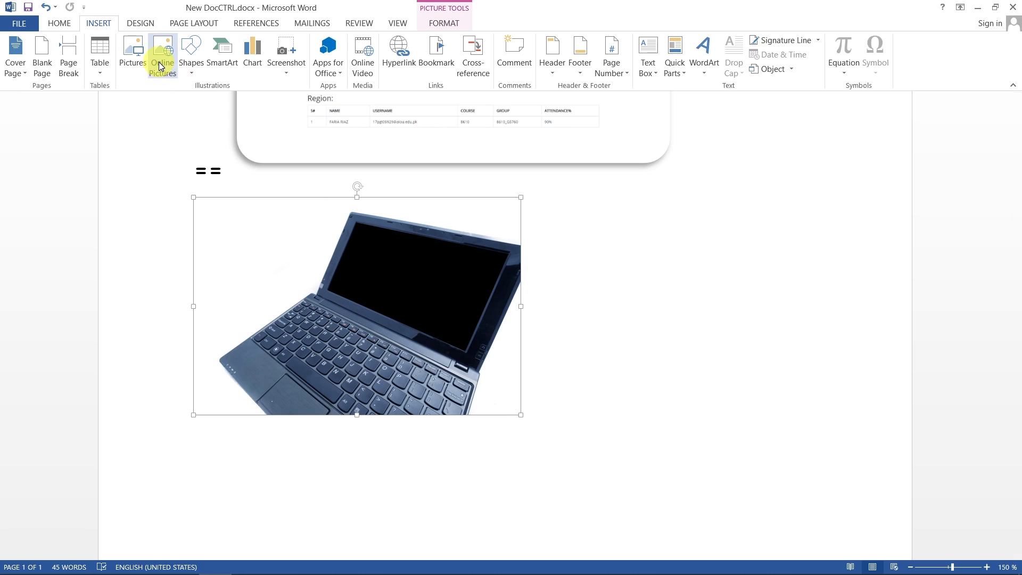
click(556, 396)
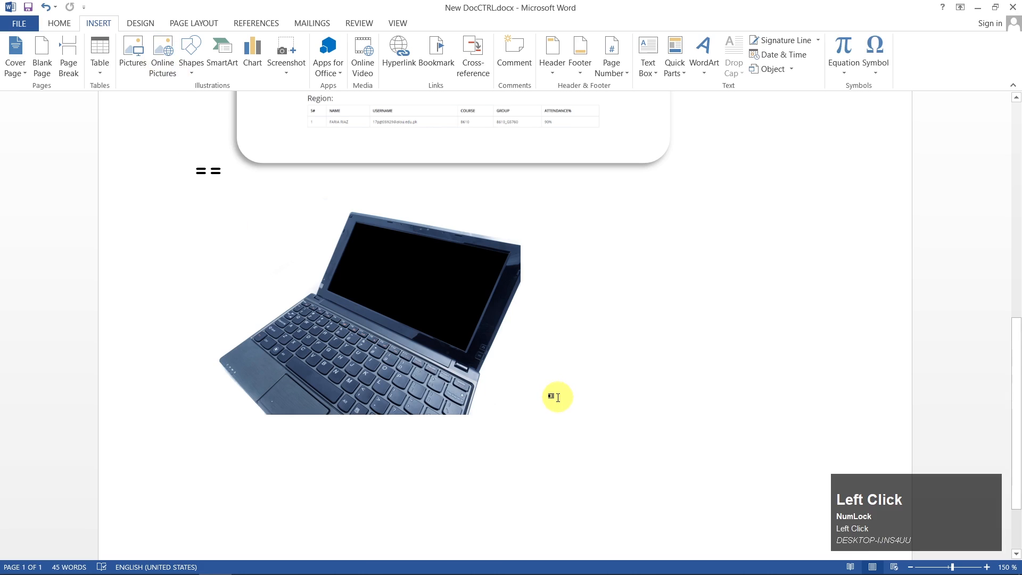
key(Return)
key(Return)
key(Return)
key(Return)
key(Return)
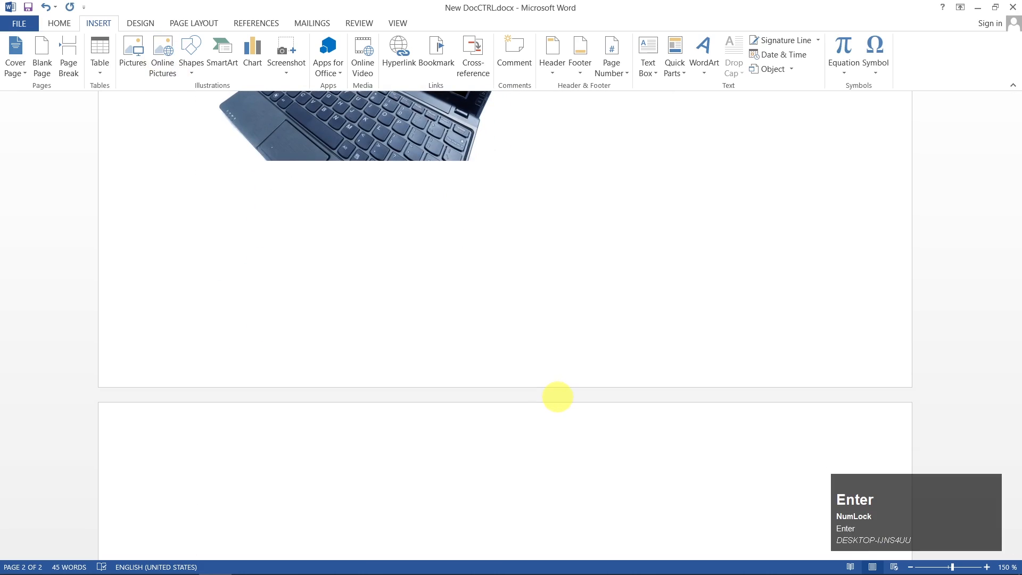
Draw a right triangle about 13.8 cm wide and 4.5 cm high near the start of the second page
click(199, 76)
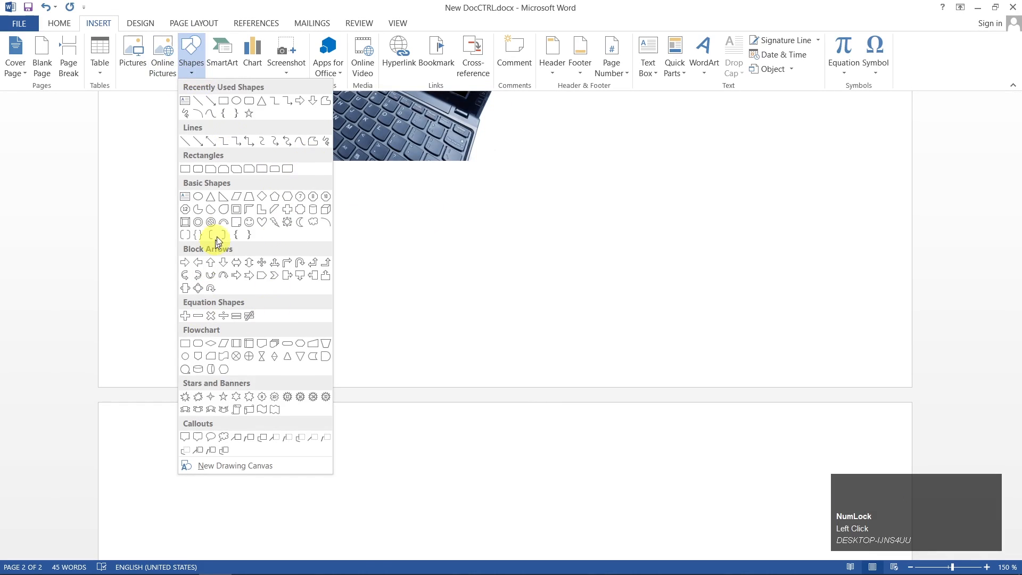
click(223, 199)
scroll(299, 250, down, 5)
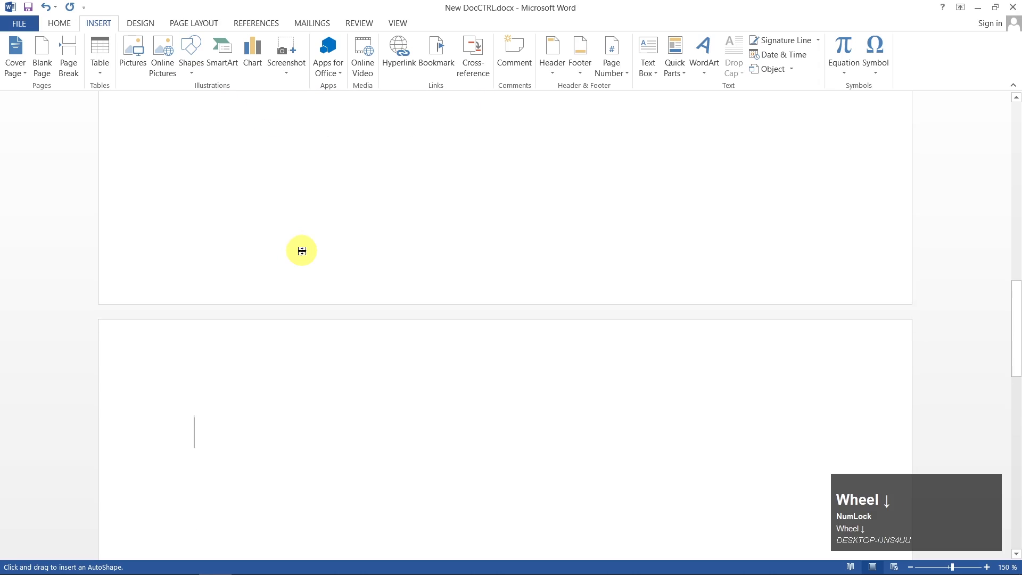
mouse_move(190, 306)
mouse_down()
mouse_move(356, 379)
mouse_move(515, 491)
mouse_move(670, 496)
mouse_move(710, 478)
mouse_up()
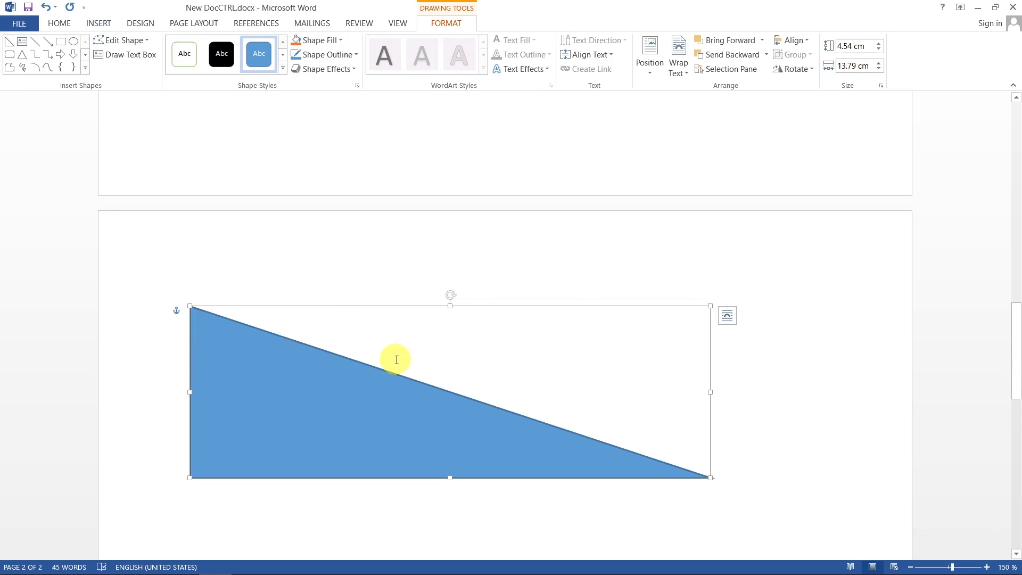
Apply the solid orange shape style from the third row of presets to the right triangle
scroll(397, 360, down, 2)
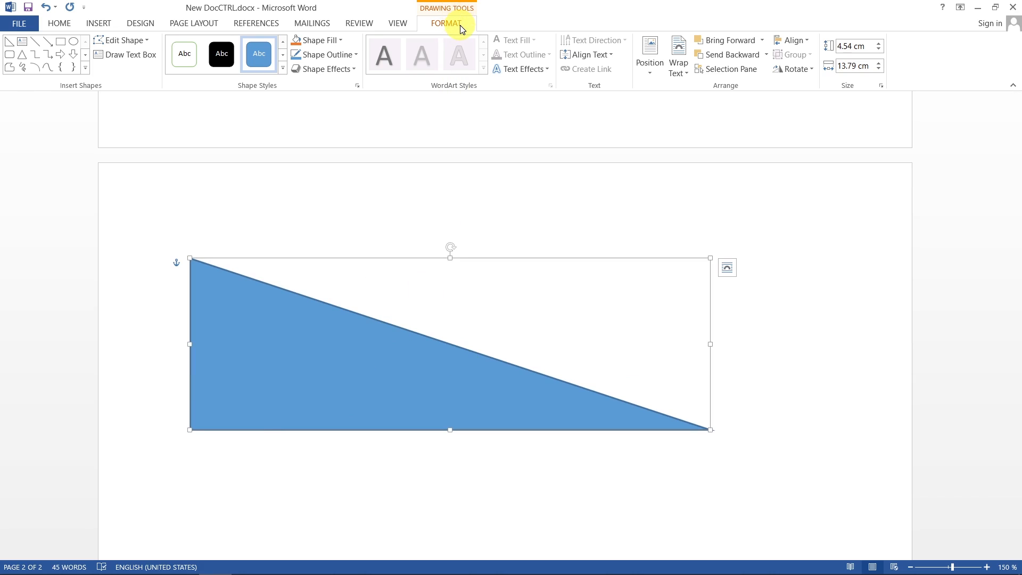
click(283, 70)
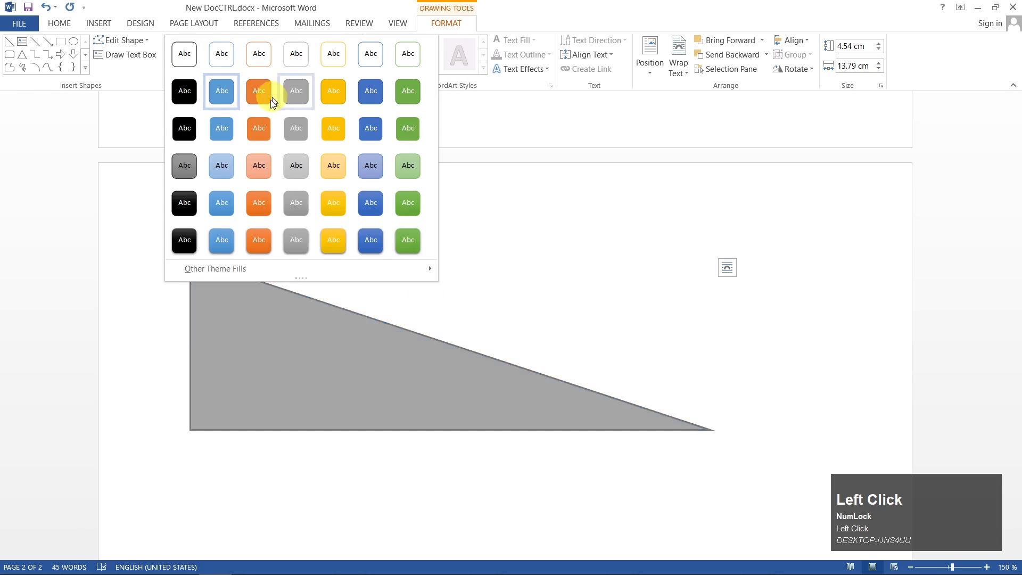
click(262, 130)
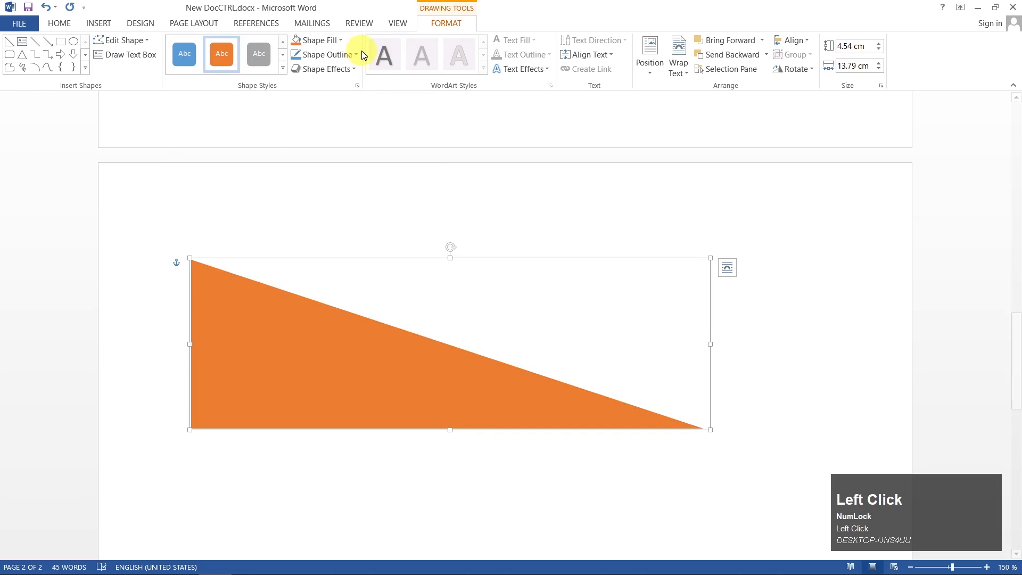
Review the available fill colours and shape effects for the triangle without applying any
click(337, 42)
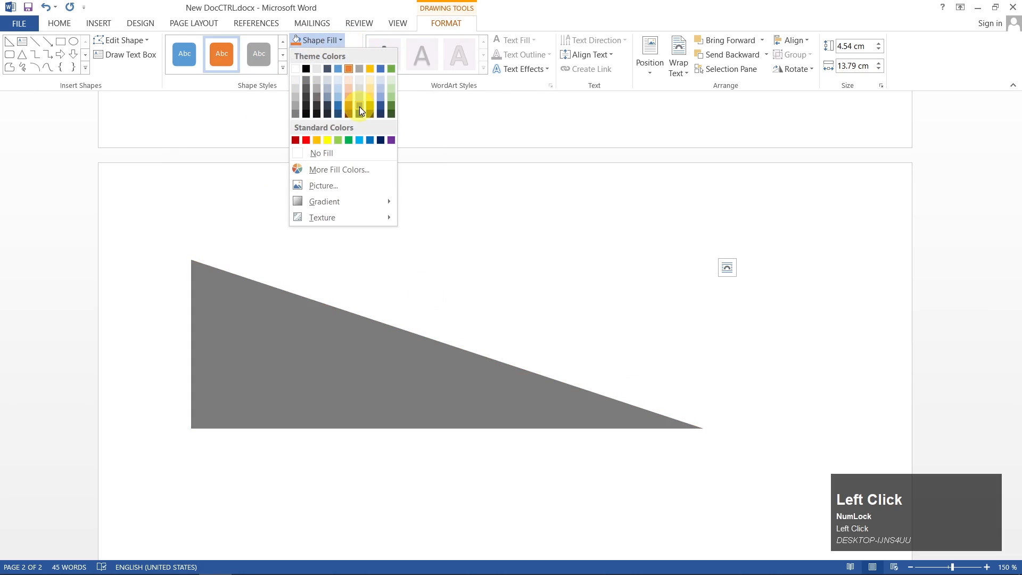
click(351, 41)
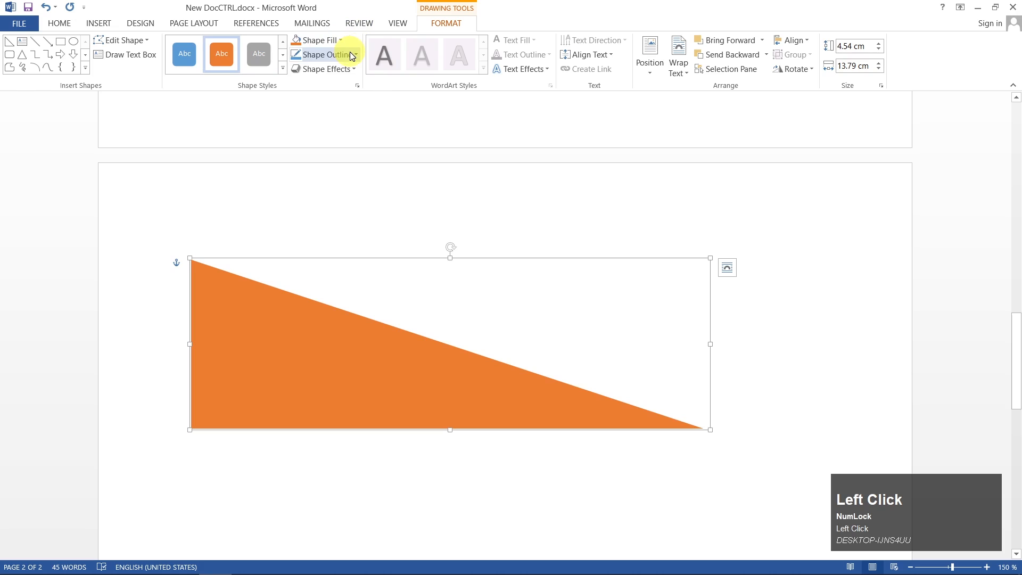
click(352, 69)
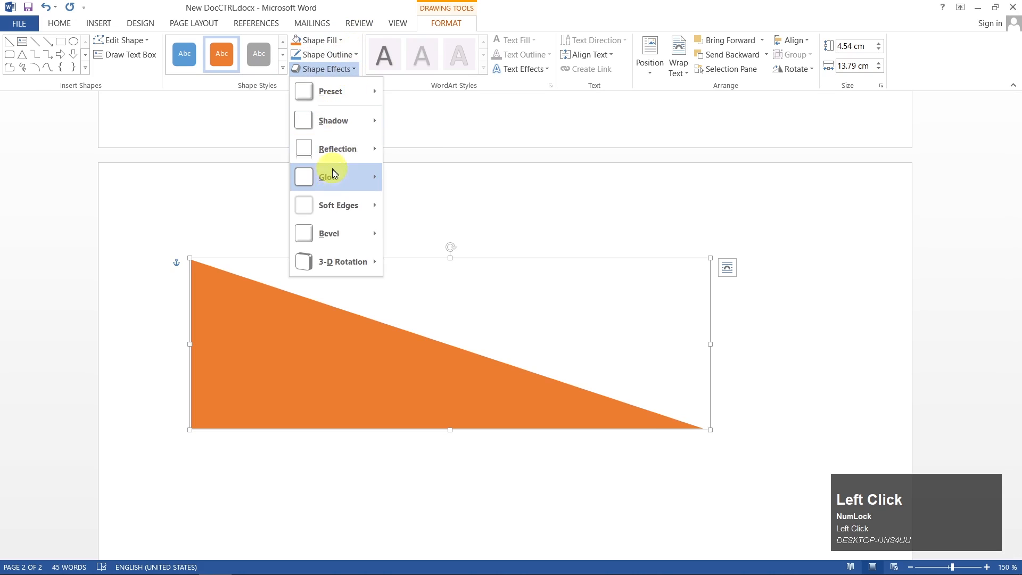
click(335, 8)
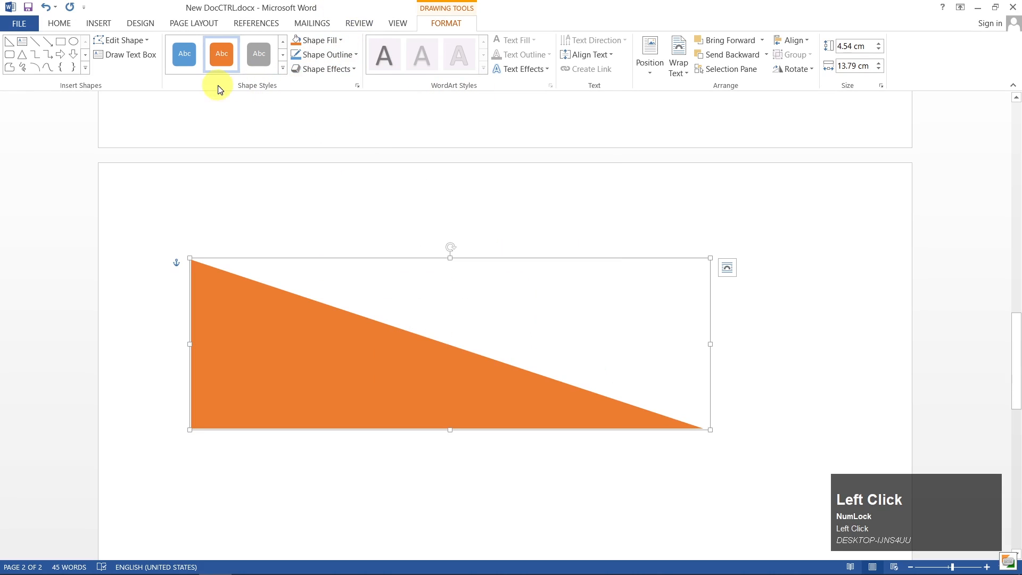
Edit the orange triangle's points, moving its upper-left vertex far to the right and slightly up, for a height of about 5 cm
click(142, 40)
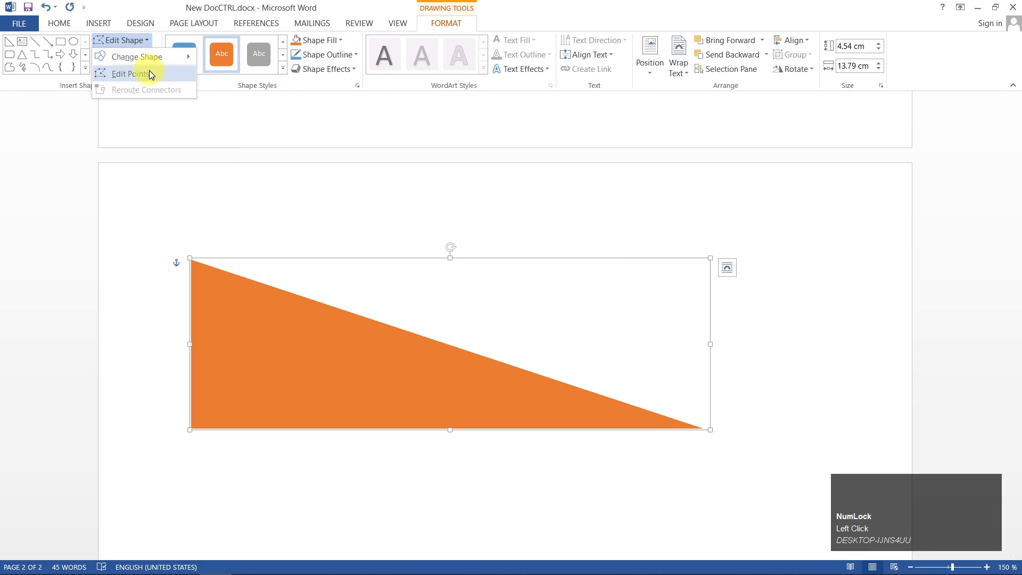
click(149, 73)
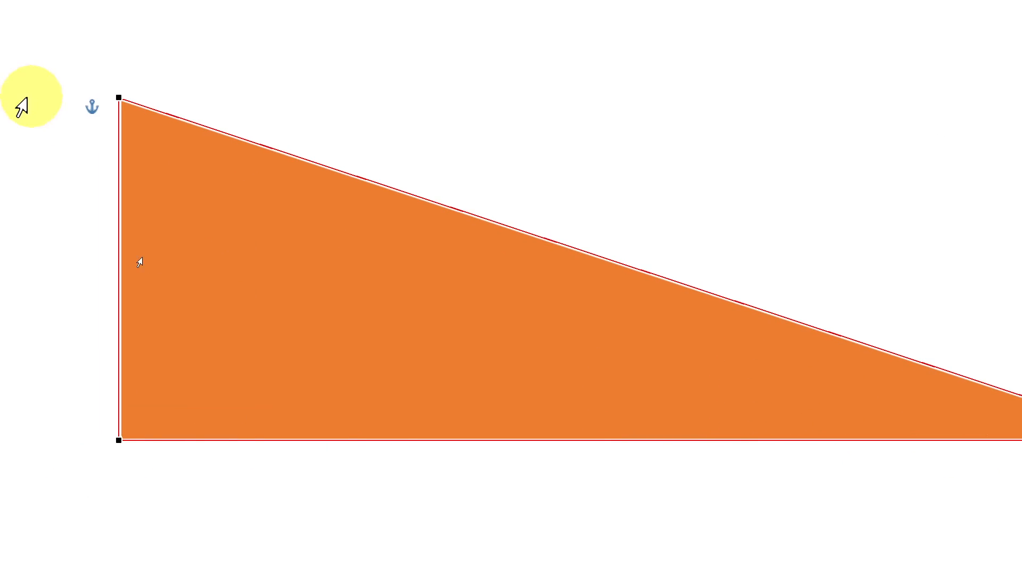
key(super+minus)
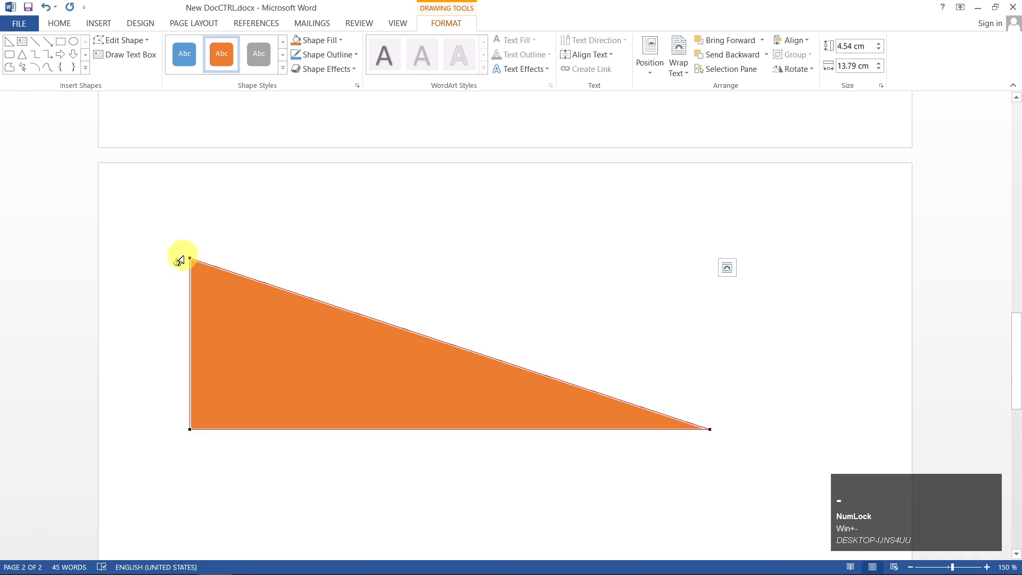
drag(189, 258, 610, 243)
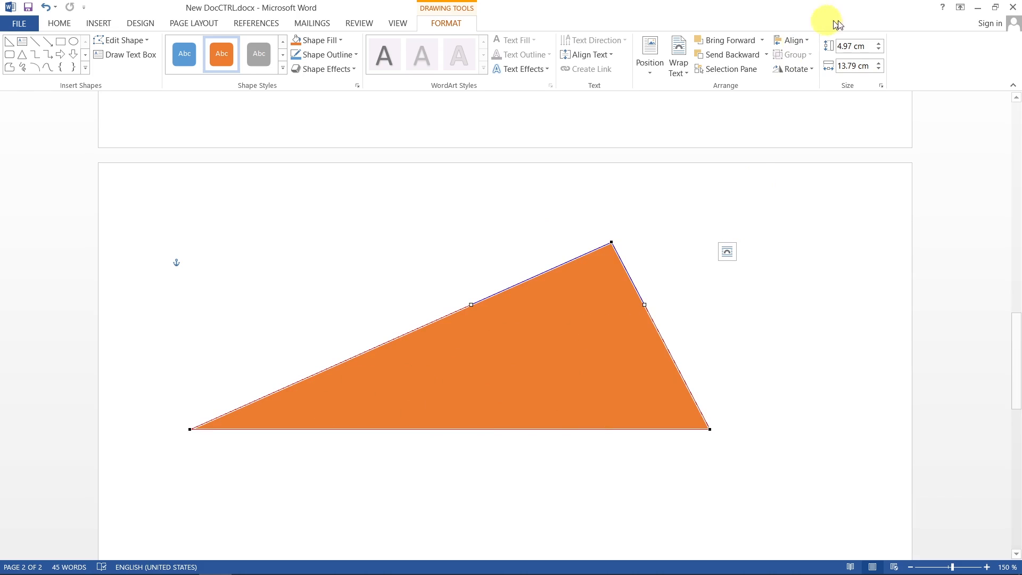
click(857, 47)
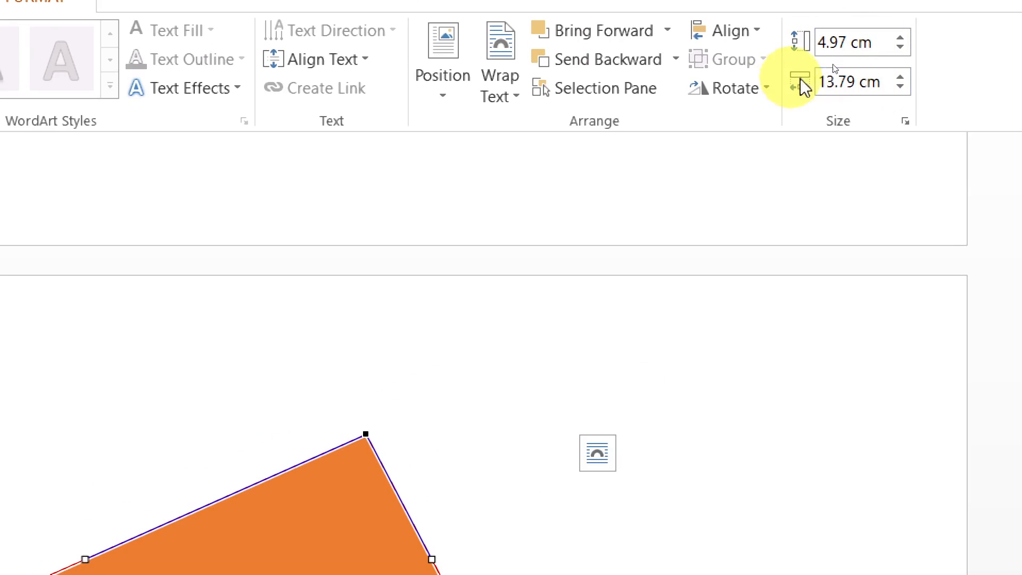
key(super+minus)
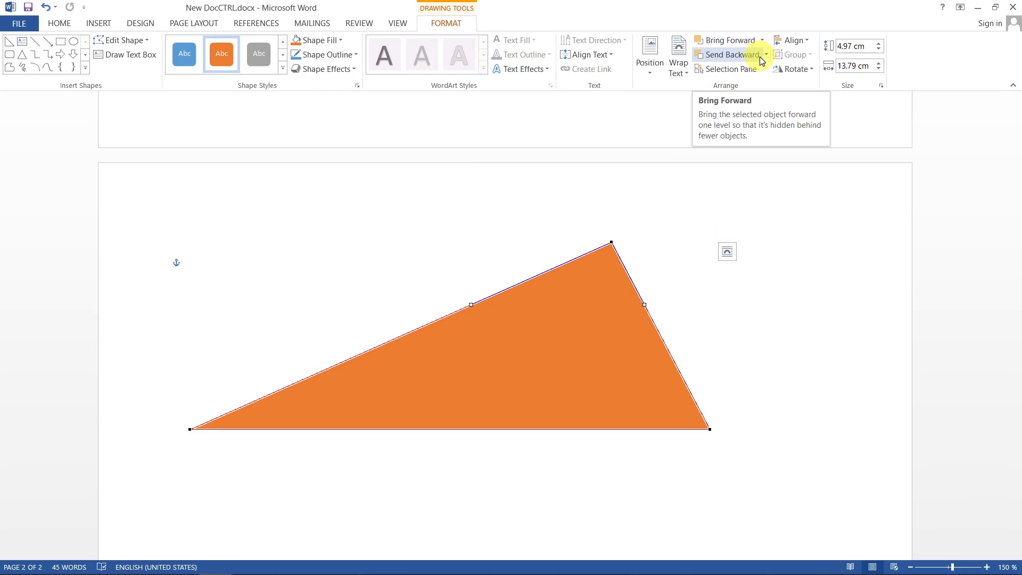
click(588, 342)
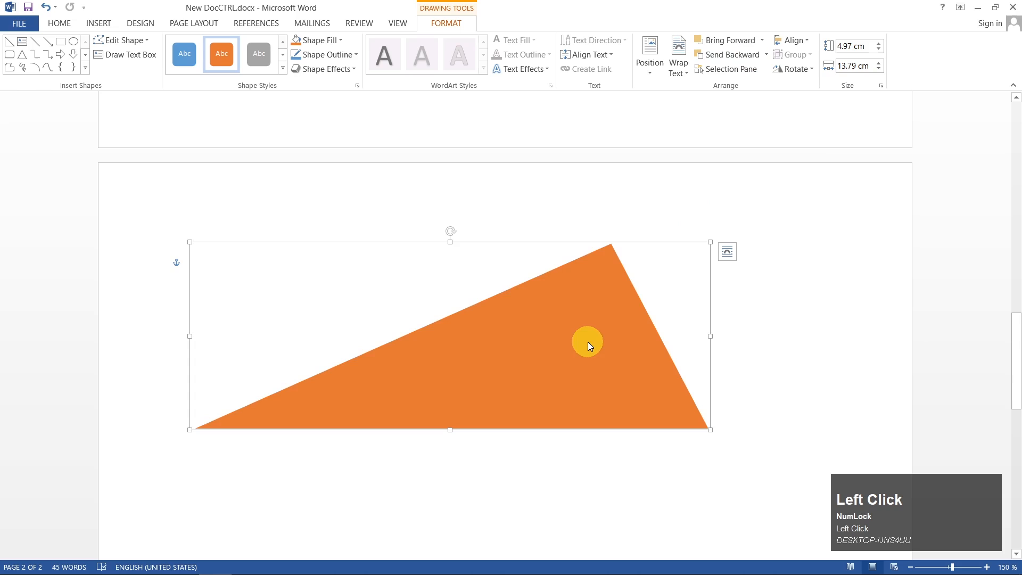
Draw a snip single corner rectangle about 5.8 cm wide and 3.3 cm high over the middle of the orange triangle
click(95, 24)
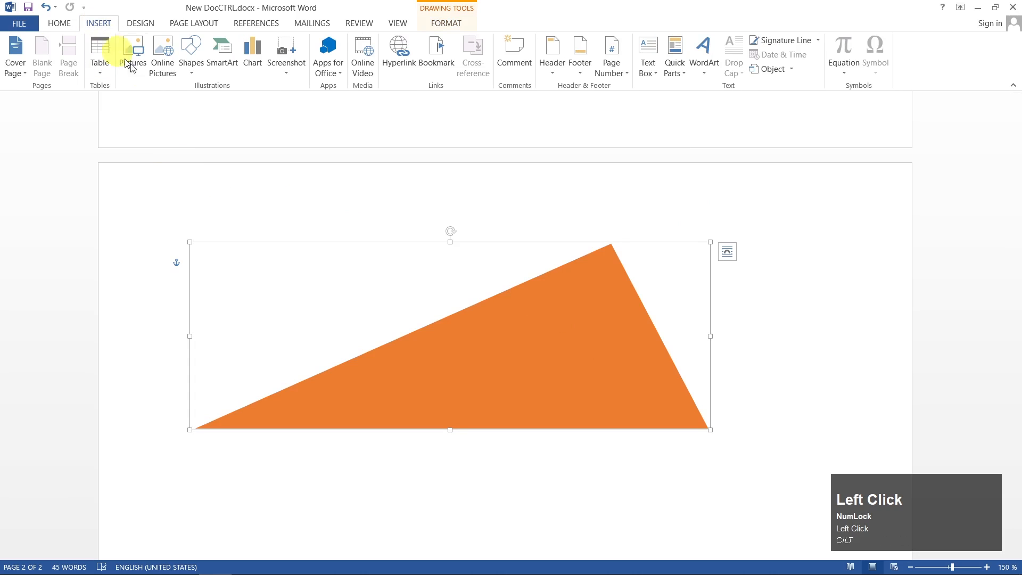
click(184, 69)
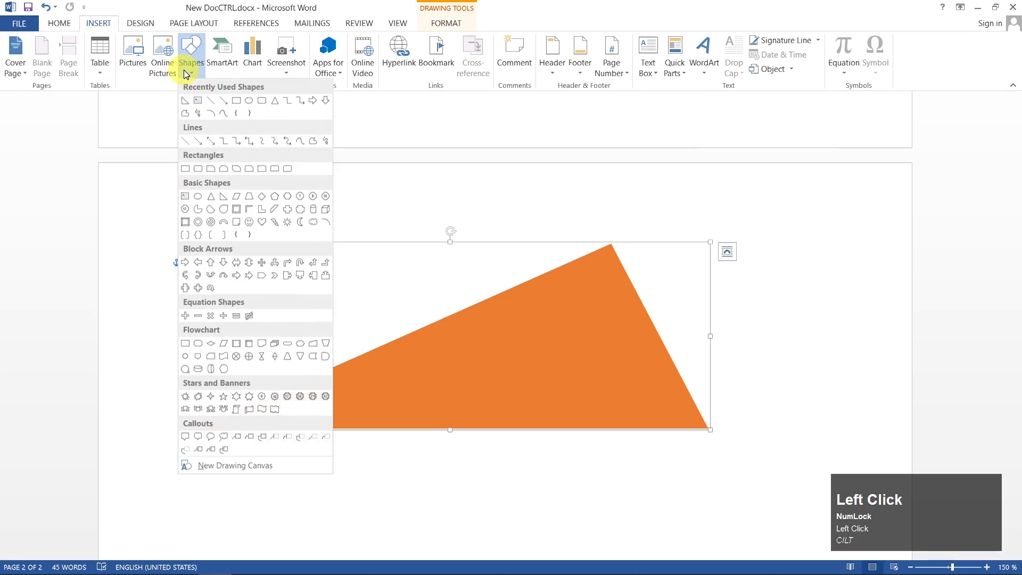
click(222, 168)
drag(351, 279, 569, 401)
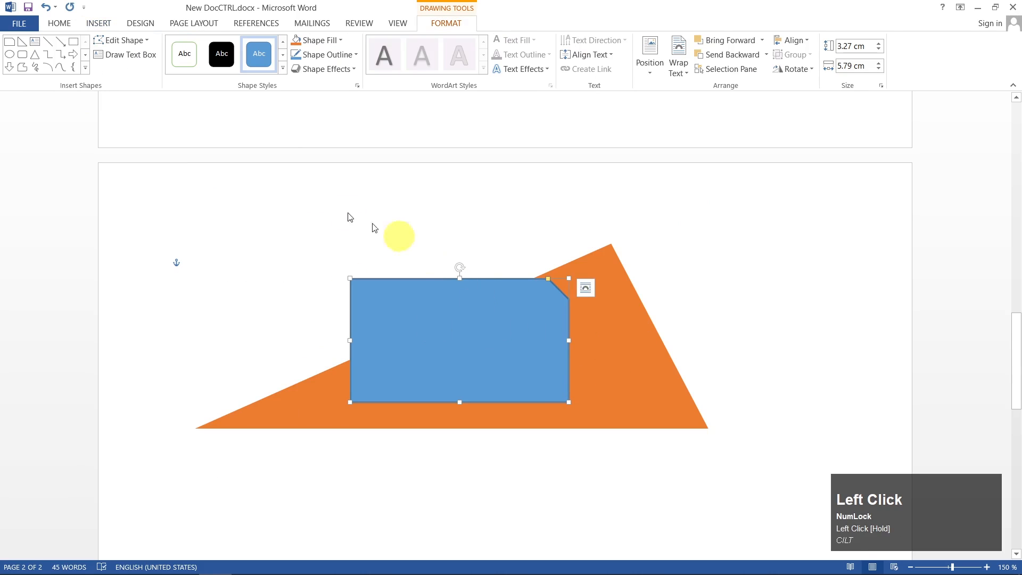
Draw an oval about 4.5 cm wide and 5 cm high overlapping the right part of the rectangle and the triangle
click(97, 24)
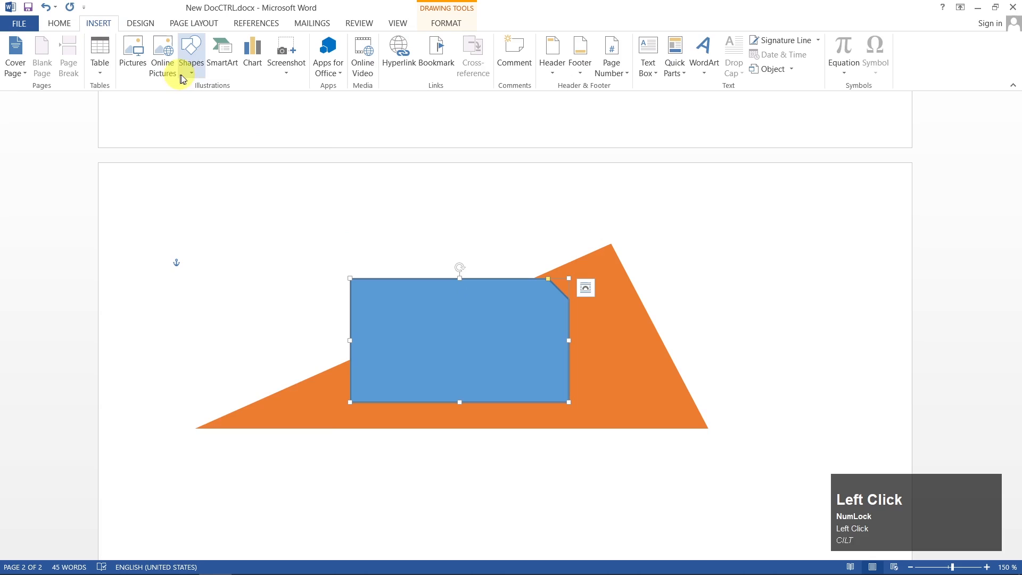
click(200, 73)
click(263, 105)
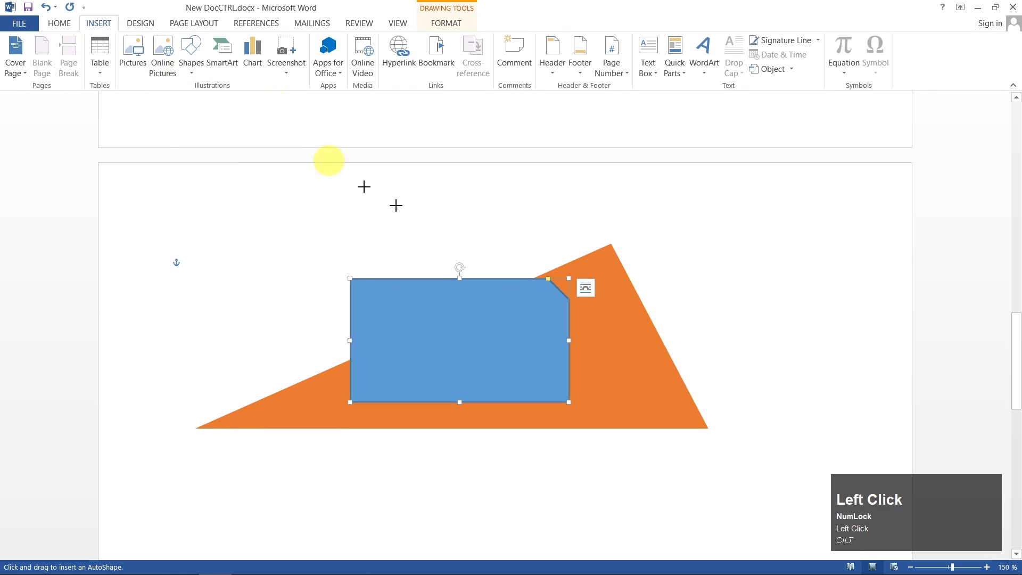
drag(520, 213, 691, 404)
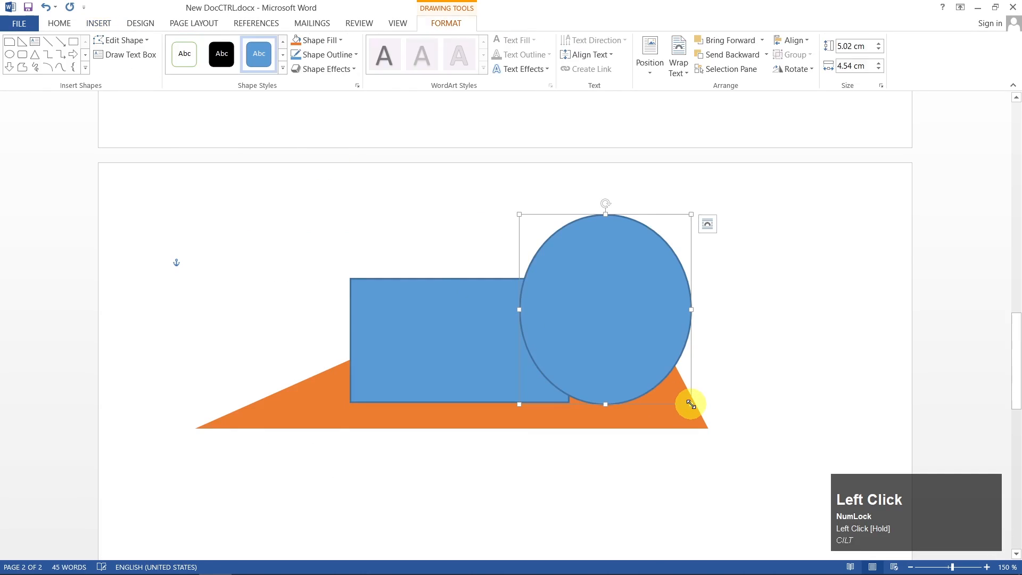
Apply the solid green shape style with a white outline to the oval and deselect it
click(282, 68)
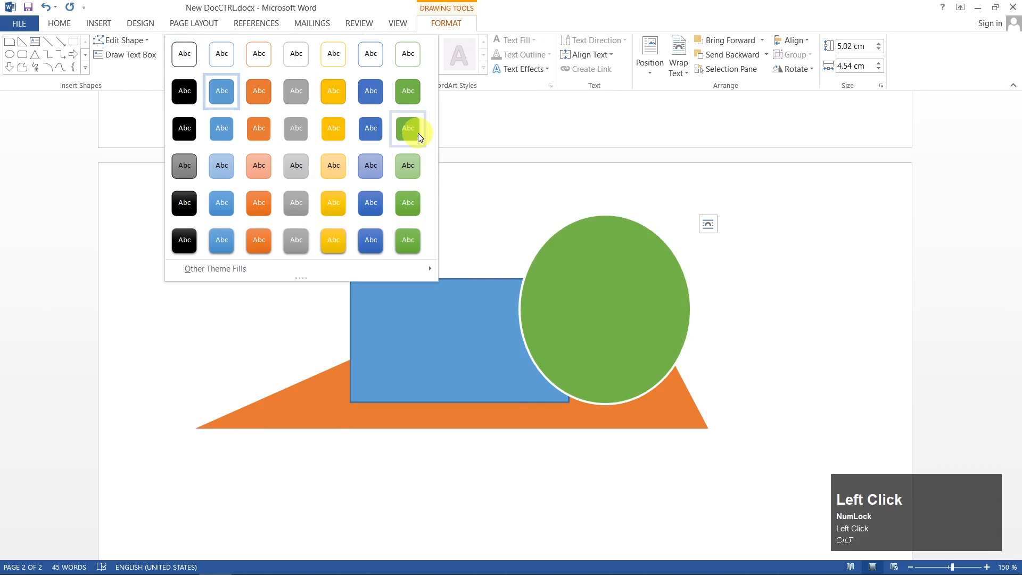
click(410, 198)
click(813, 329)
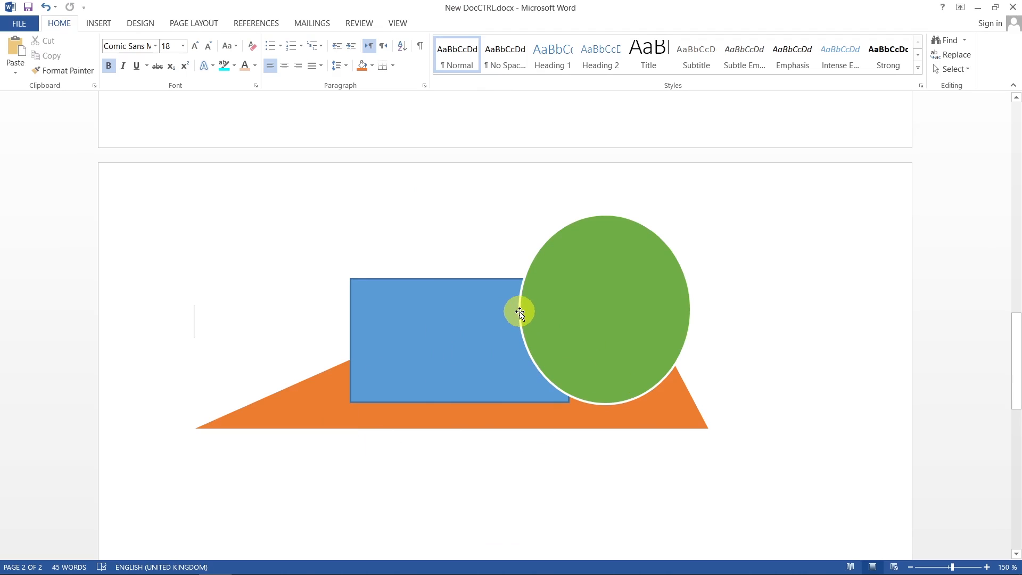
Send the green oval backward one level so it lies behind the blue rectangle
click(98, 23)
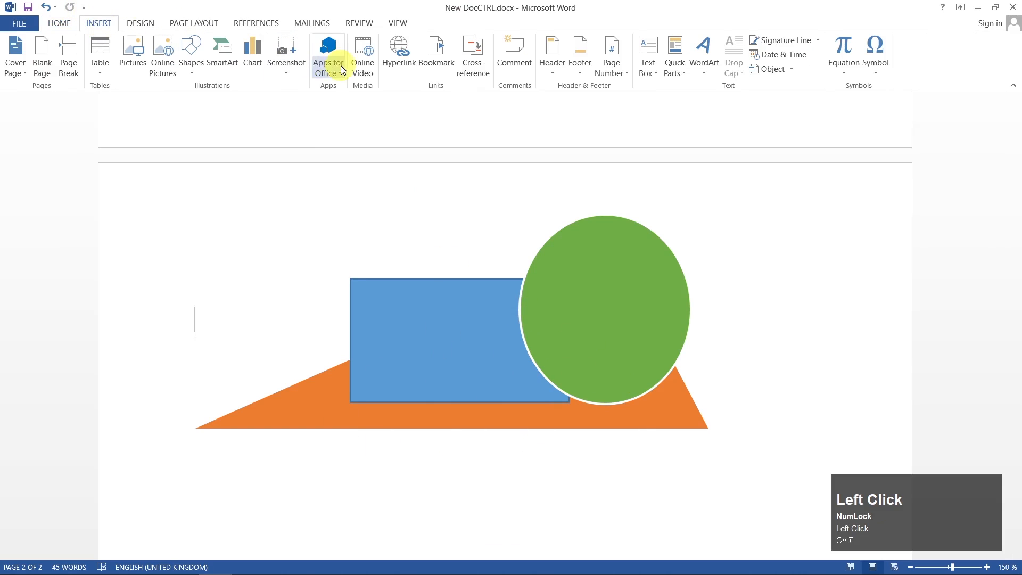
click(602, 311)
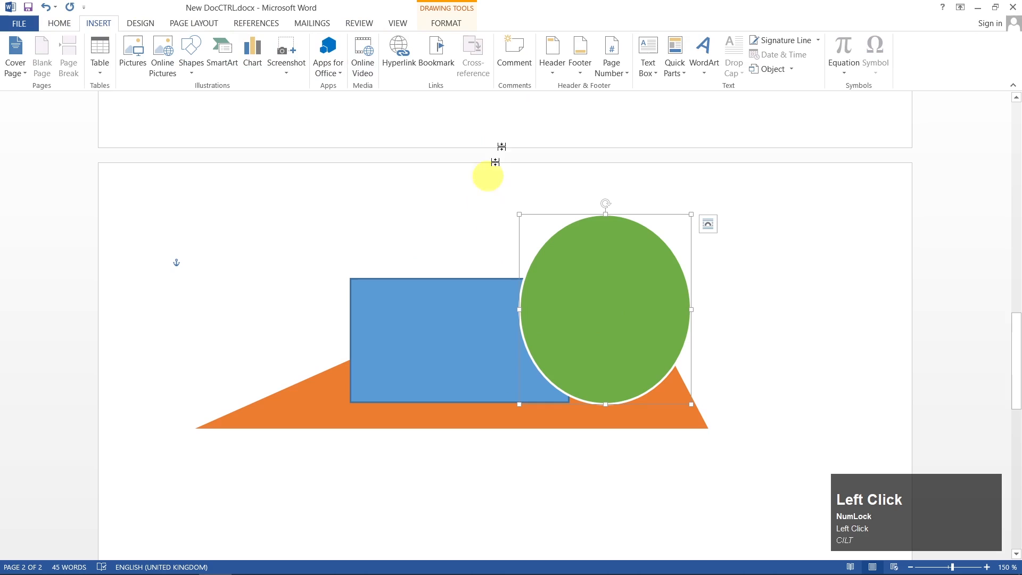
click(446, 22)
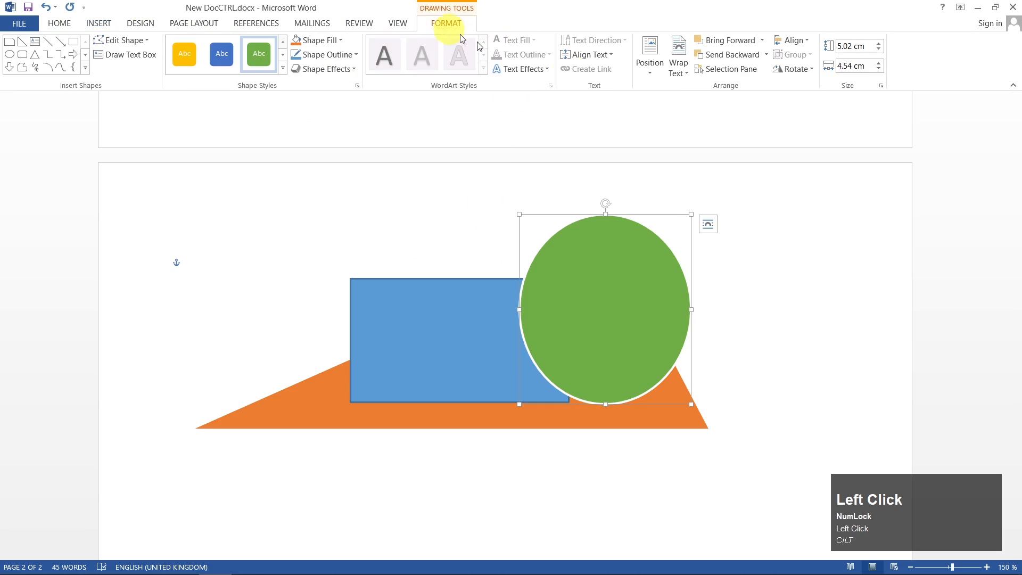
click(742, 55)
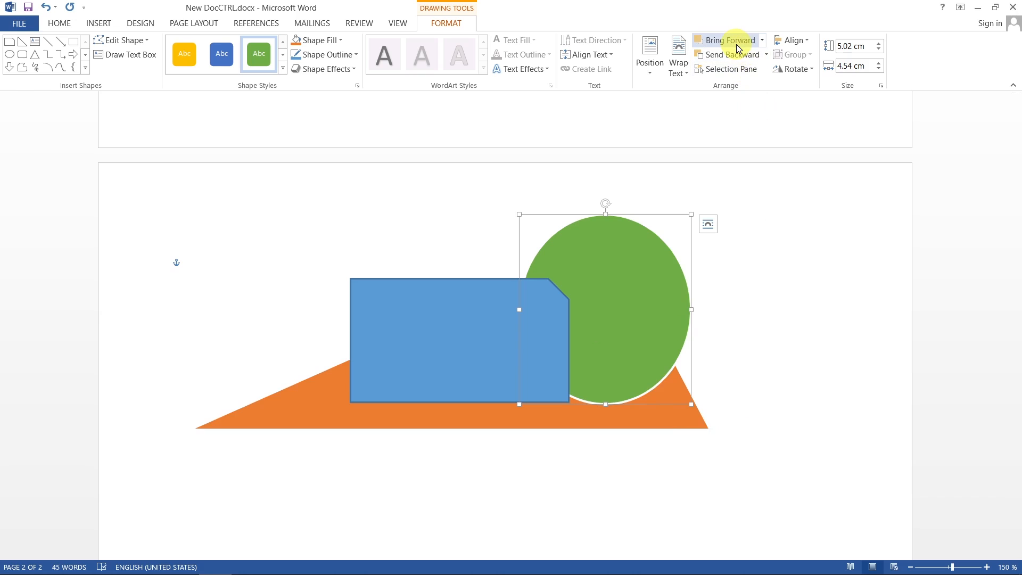
Bring the orange triangle forward two levels so it lies in front of the oval and the rectangle
click(271, 419)
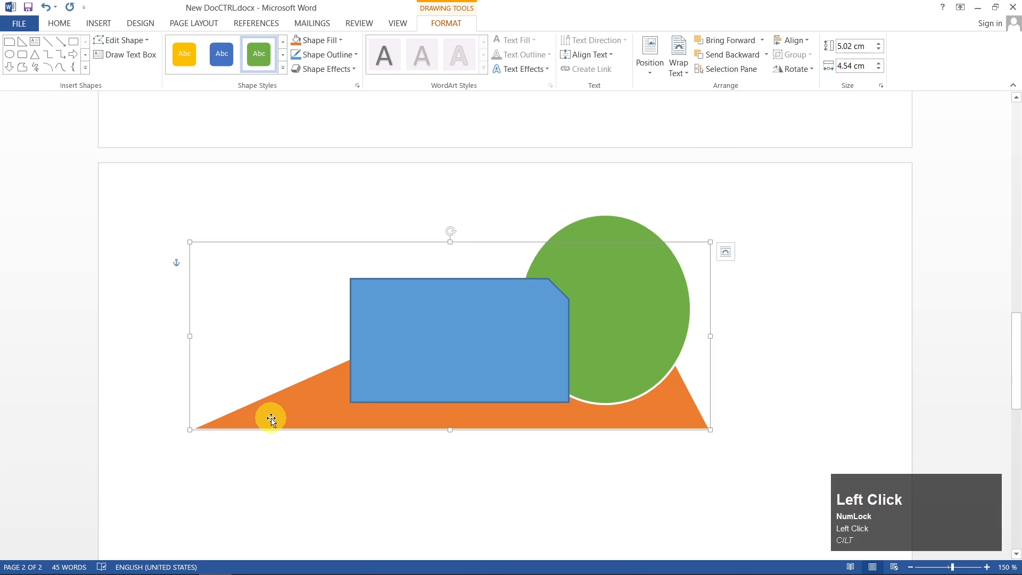
click(724, 40)
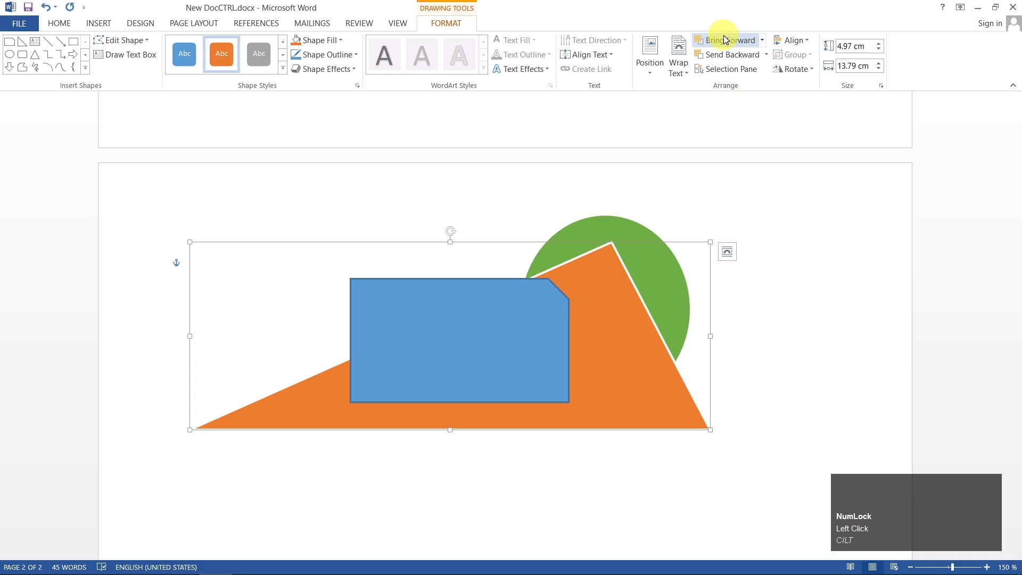
click(723, 39)
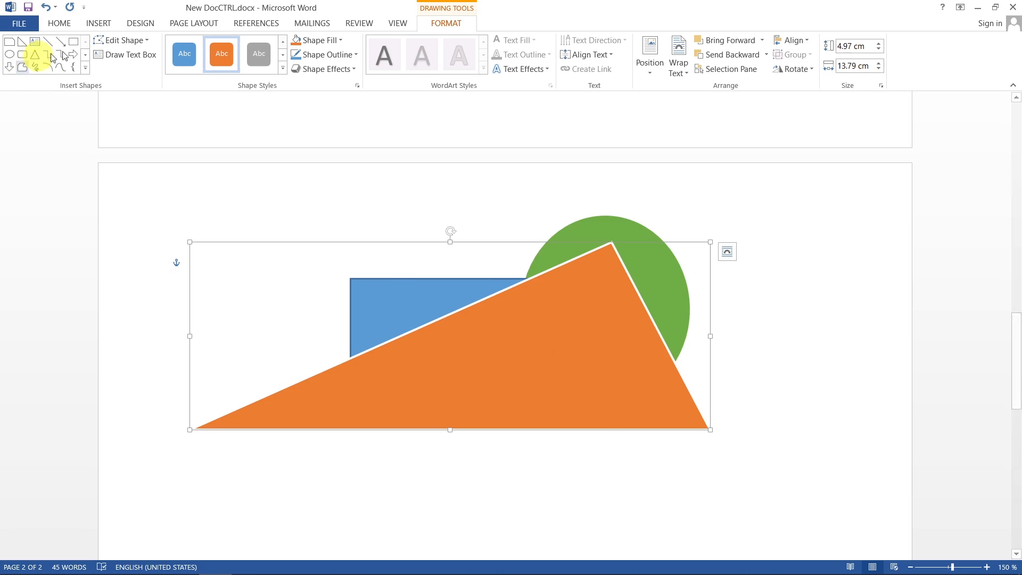
Insert a Basic Process SmartArt graphic on the second page with the overlapping shapes
click(99, 25)
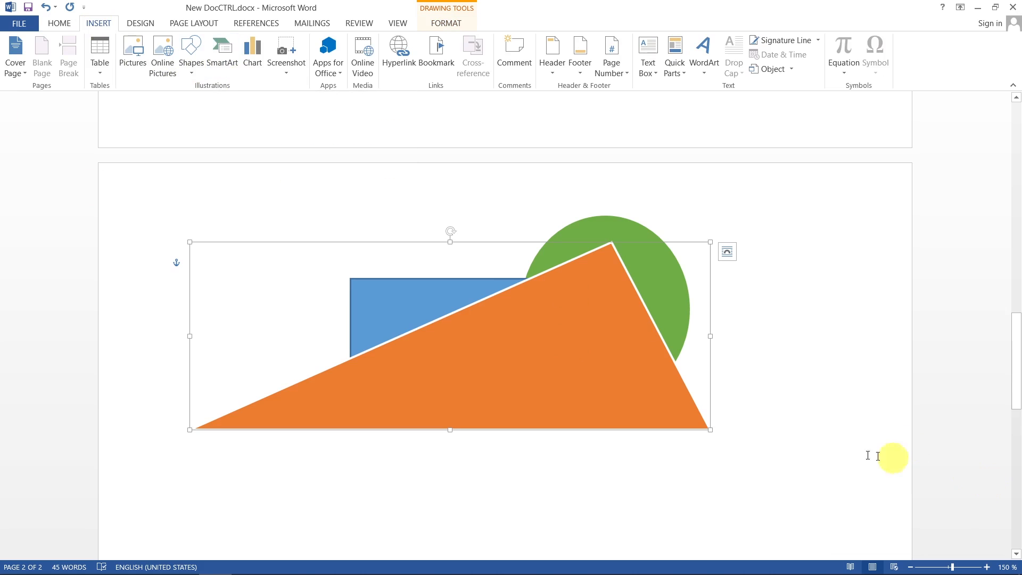
scroll(736, 397, down, 1)
click(736, 378)
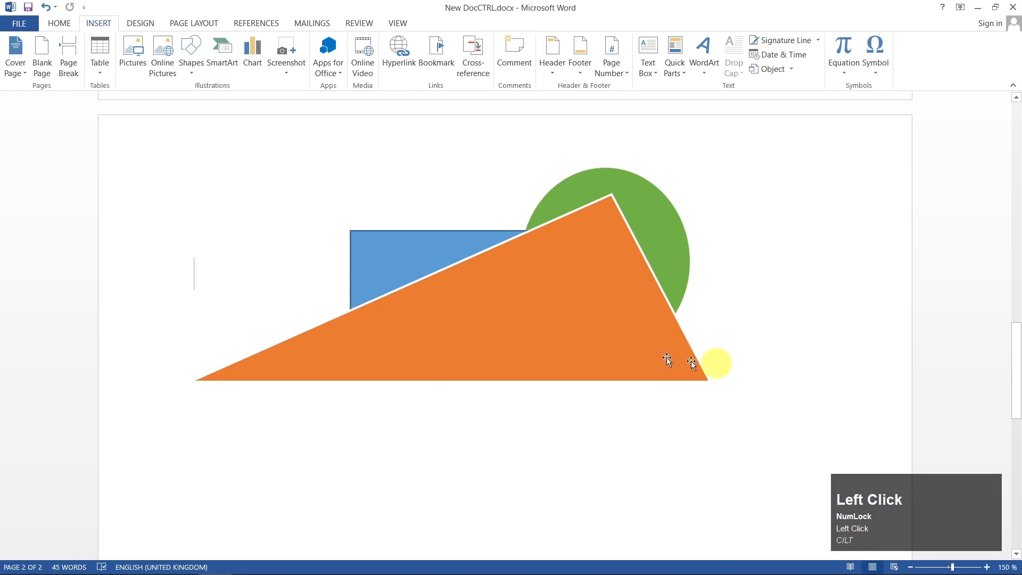
click(223, 60)
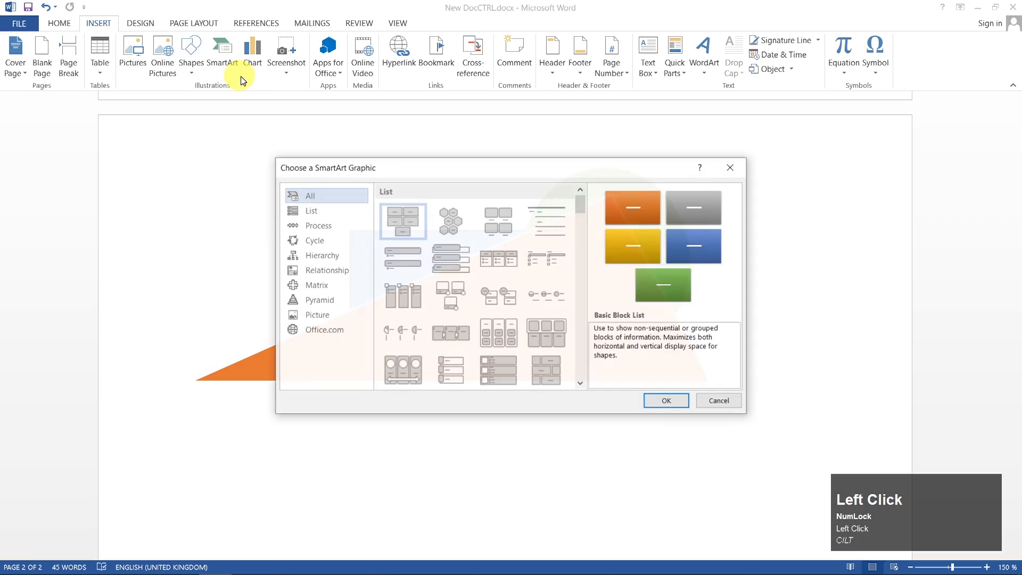
scroll(495, 340, down, 3)
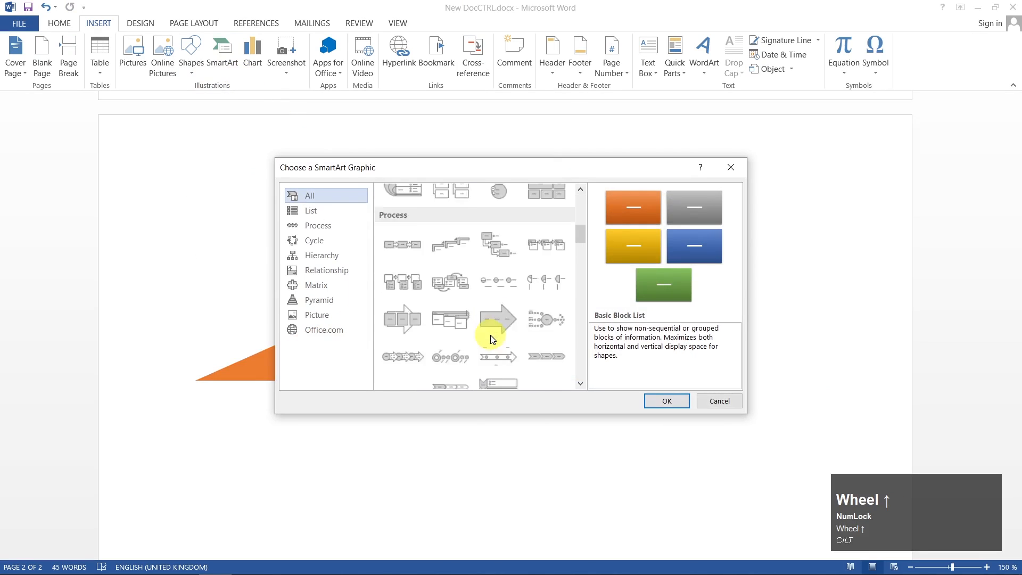
scroll(491, 339, up, 3)
scroll(490, 334, down, 3)
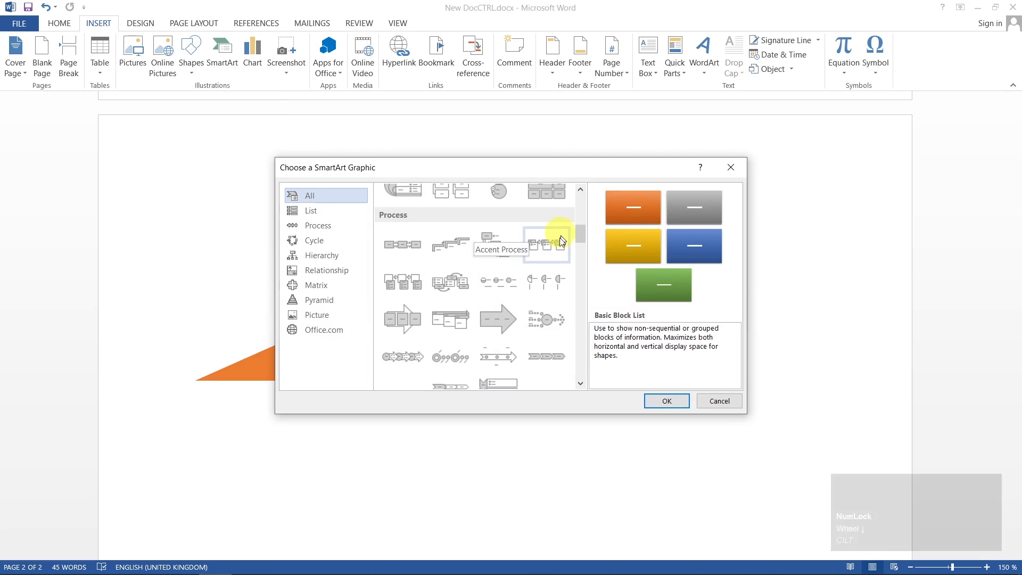
click(403, 250)
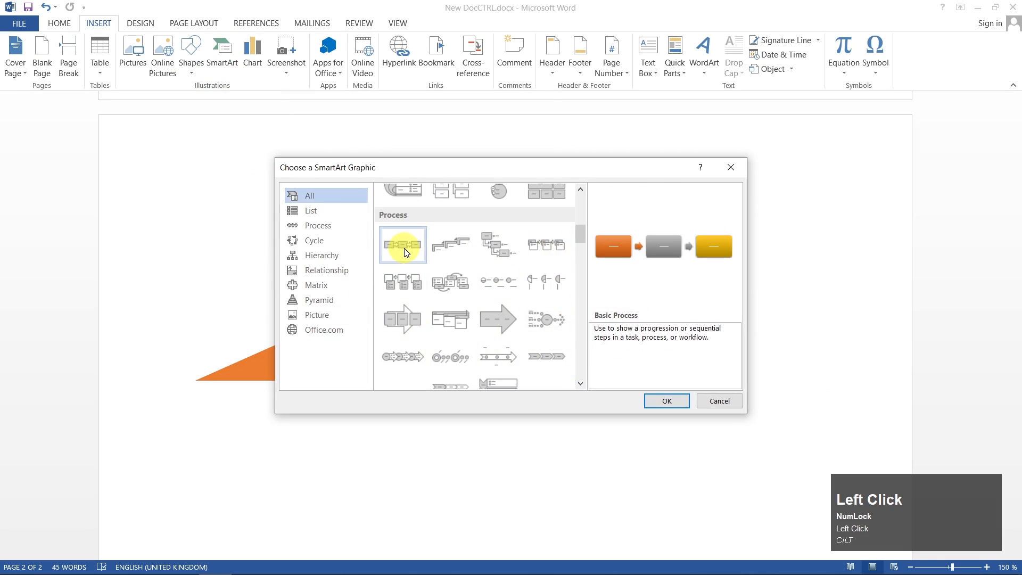
click(665, 401)
Fill the three process boxes from left to right with the texts "dfgdfg", "gdsfgd" and "dfgd"
scroll(709, 393, down, 2)
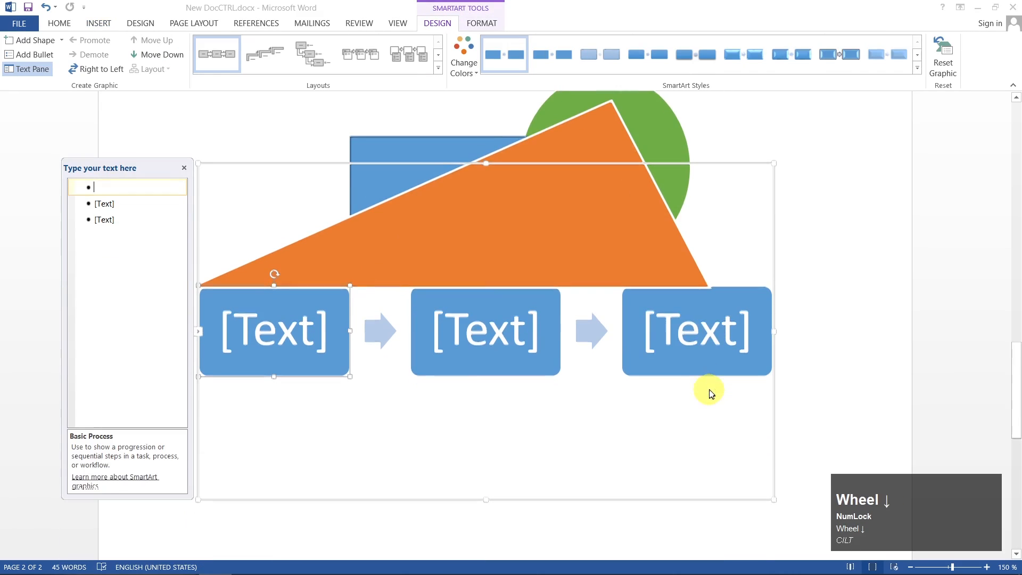
click(663, 333)
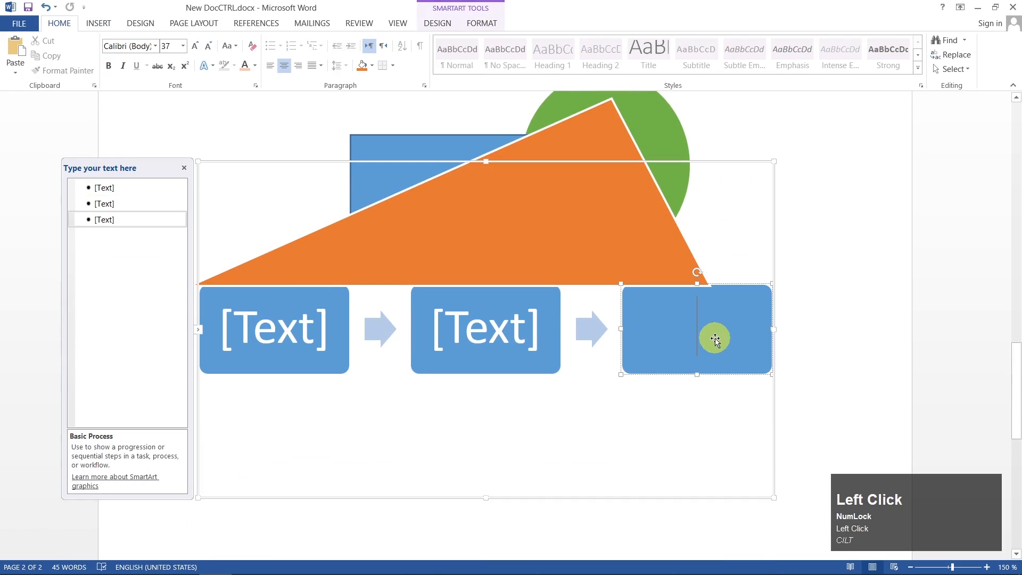
text(dfgd)
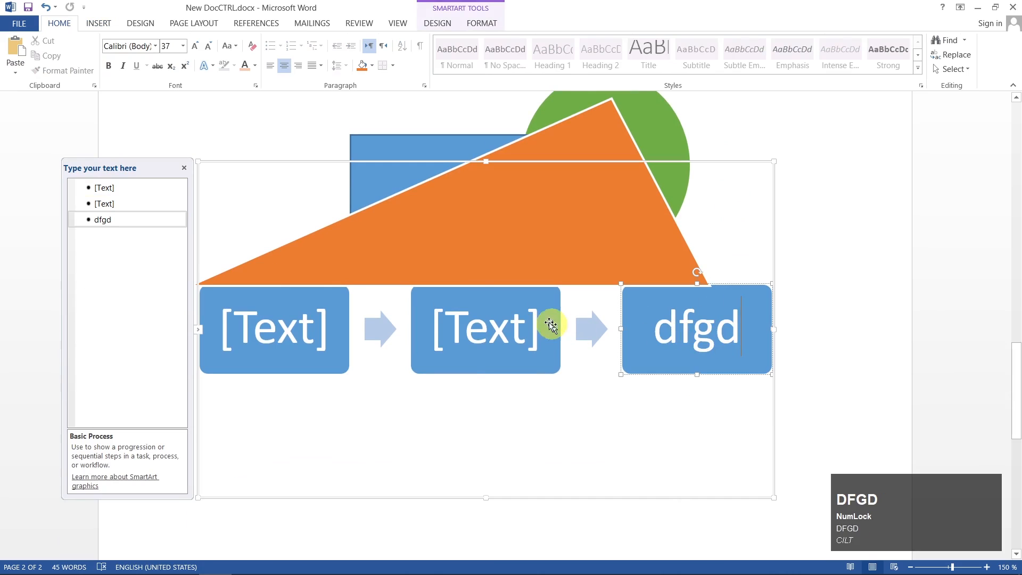
click(515, 329)
text(gdsfgd)
click(313, 325)
text(d)
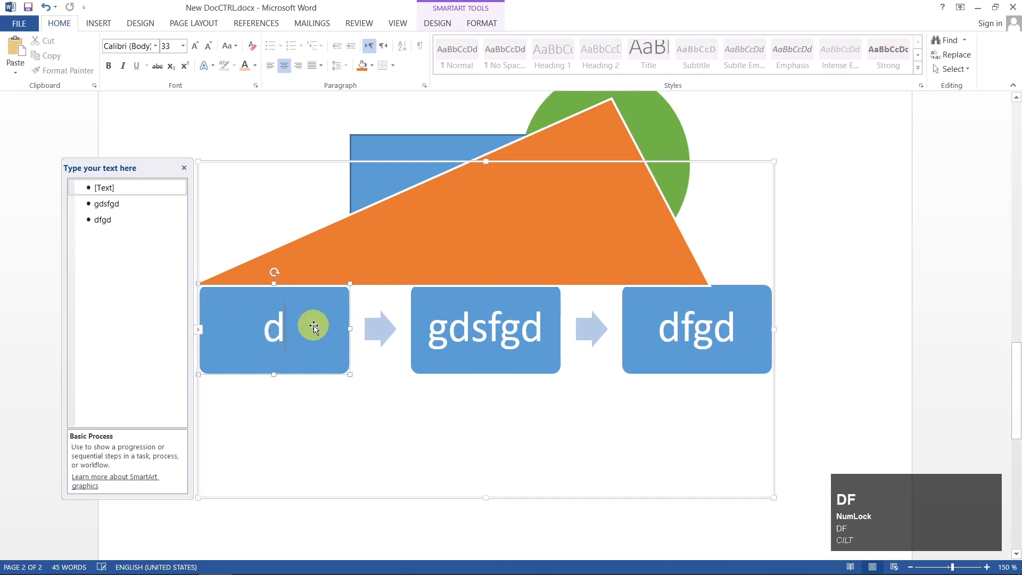
text(fgdfg)
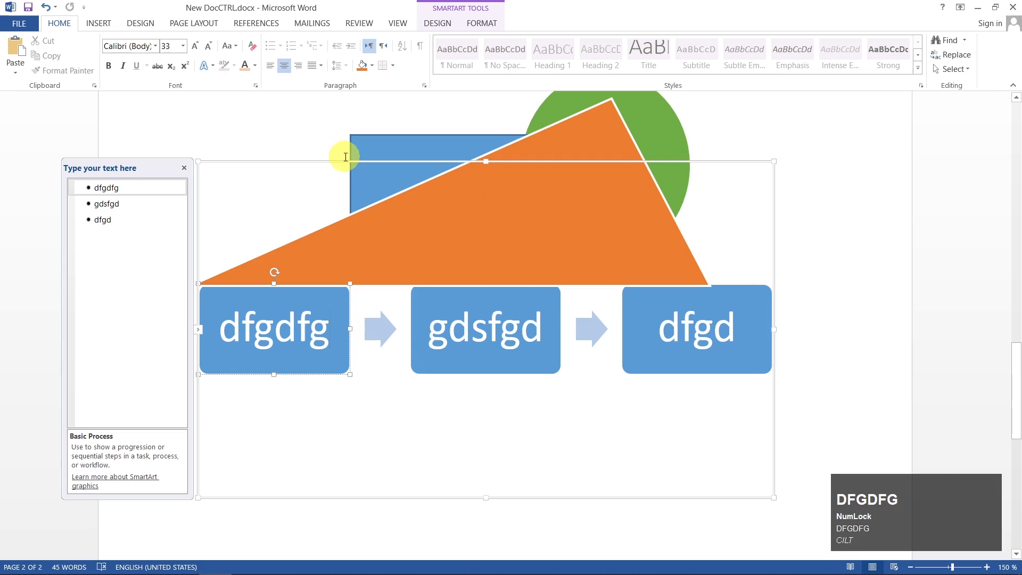
Shrink the process graphic from its upper-right corner to about two-thirds of its width
drag(338, 160, 372, 490)
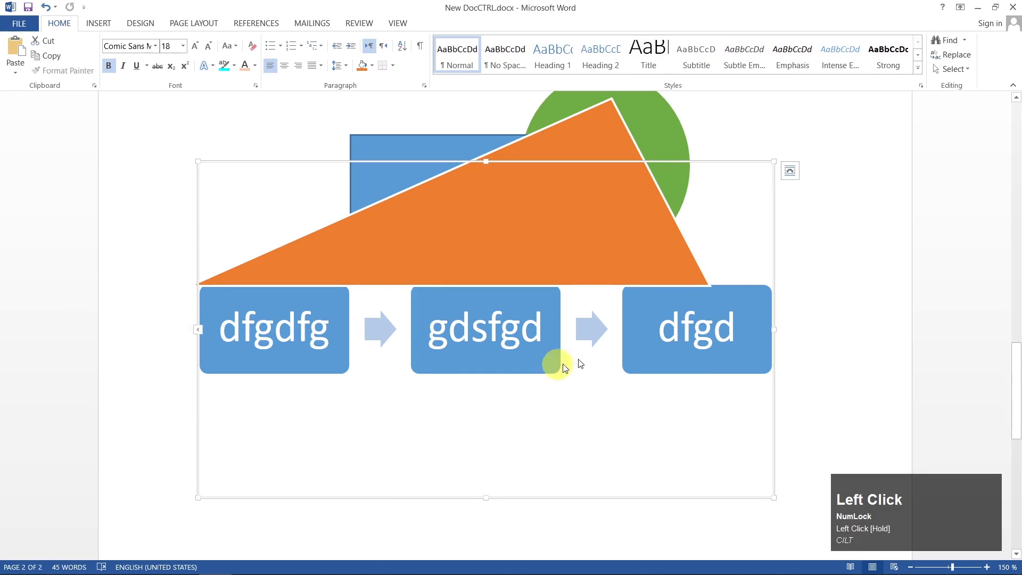
drag(773, 161, 593, 295)
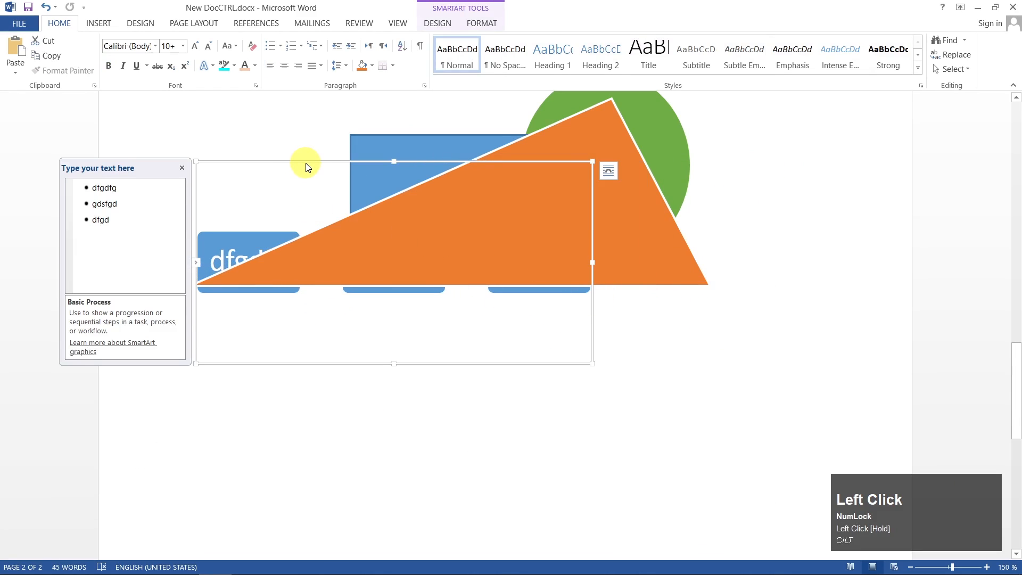
Try to move the in-line portal screenshot on the first page into the blank space to its right
click(347, 294)
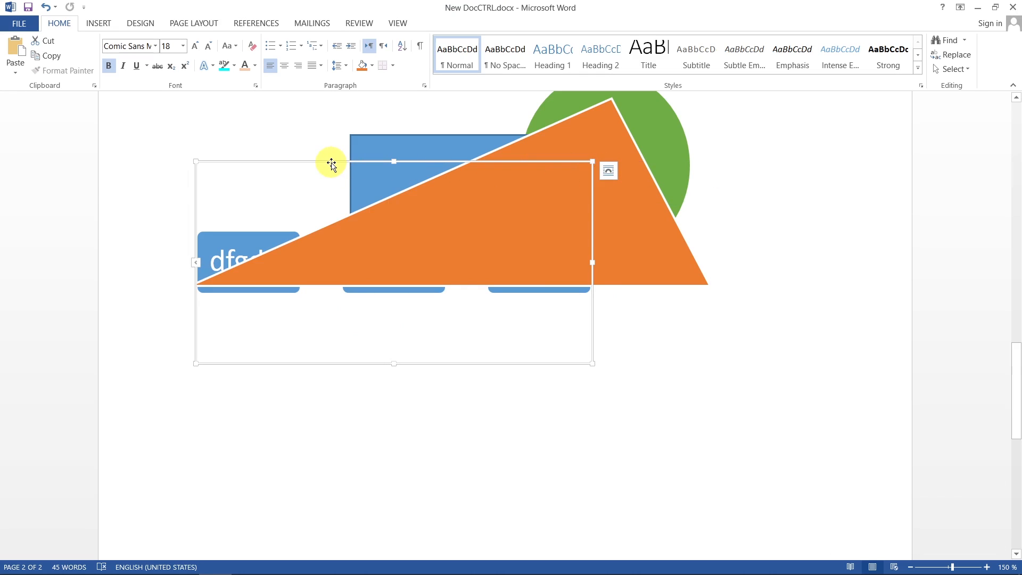
scroll(561, 253, up, 8)
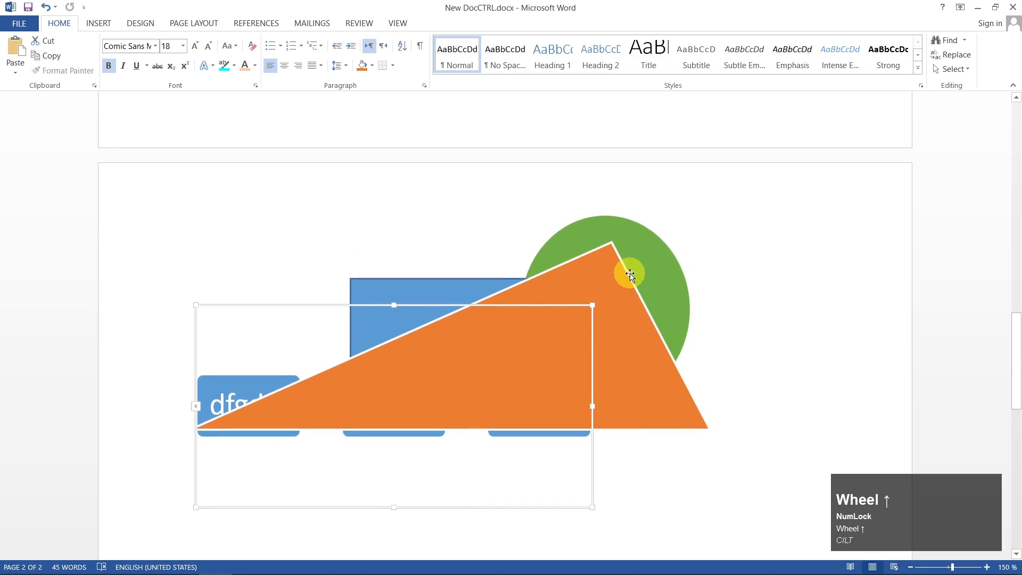
scroll(617, 269, up, 5)
click(426, 160)
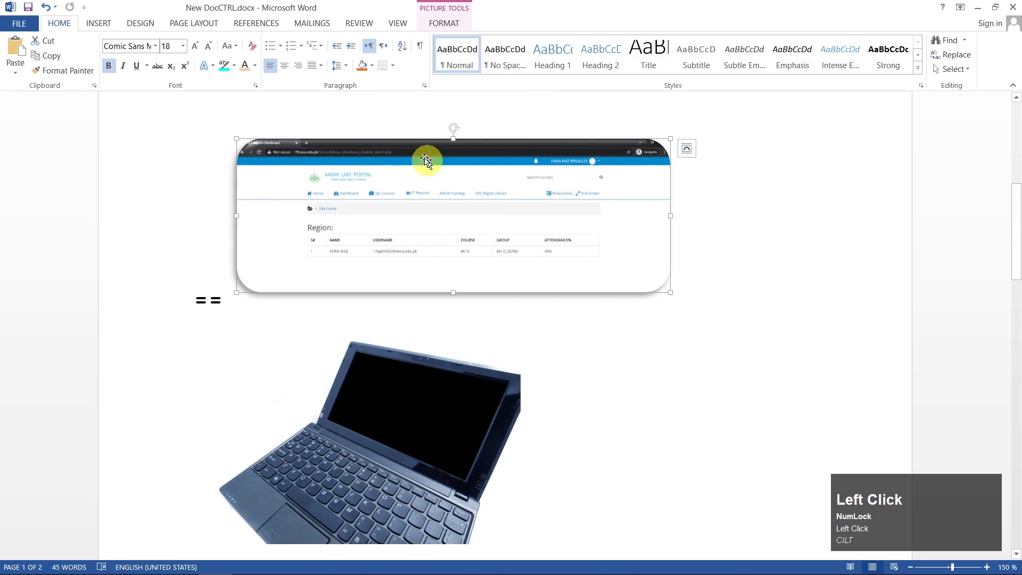
click(749, 209)
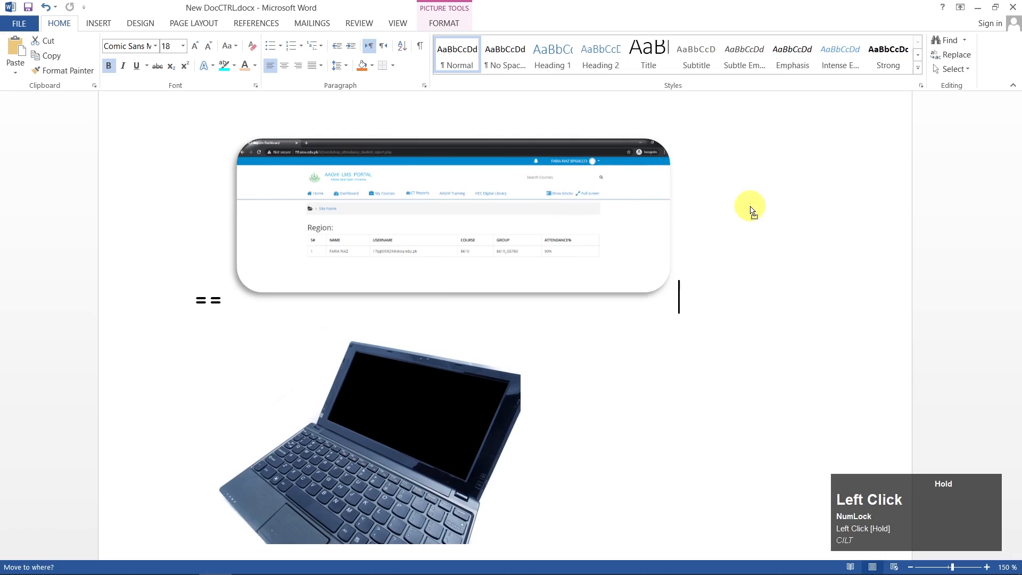
click(447, 205)
click(749, 213)
click(468, 211)
click(744, 215)
click(434, 212)
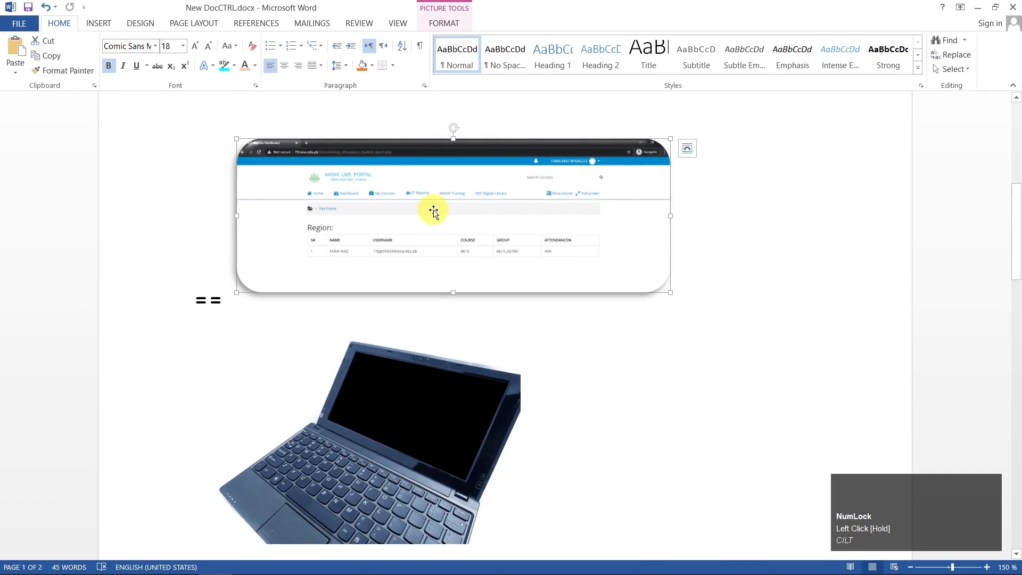
scroll(433, 209, down, 3)
scroll(433, 209, up, 3)
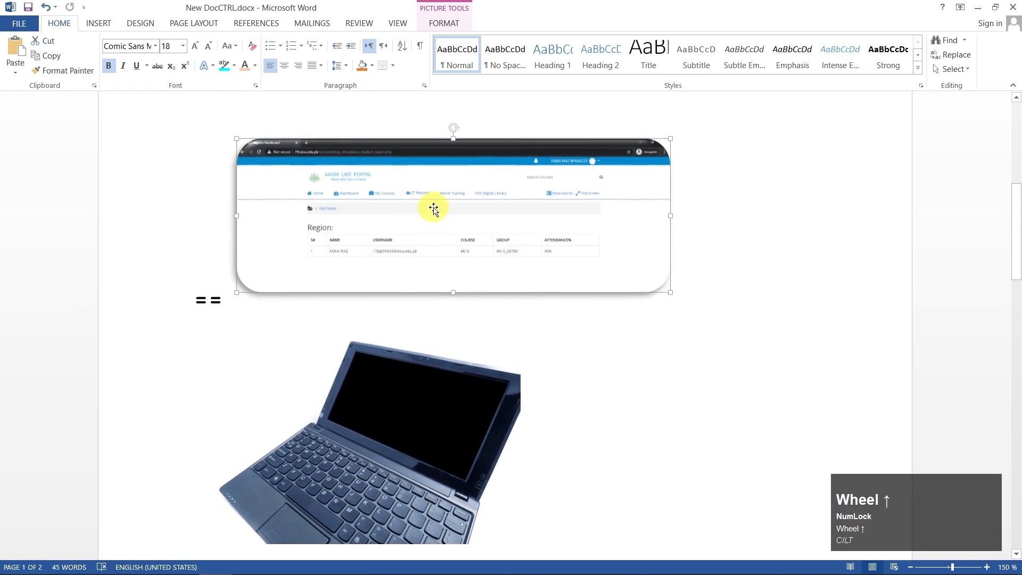
scroll(433, 209, down, 12)
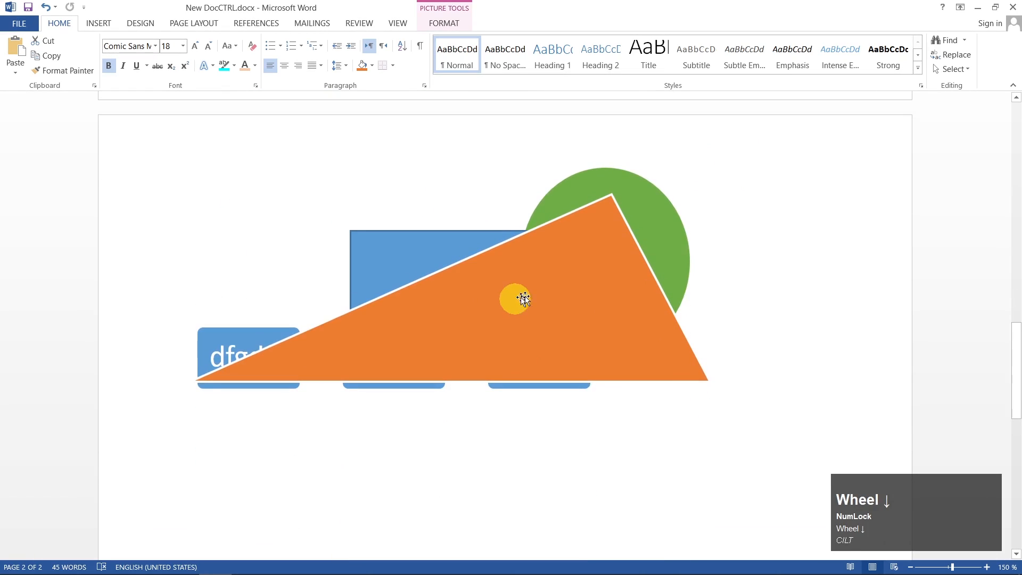
click(525, 297)
scroll(525, 297, down, 4)
scroll(469, 239, up, 2)
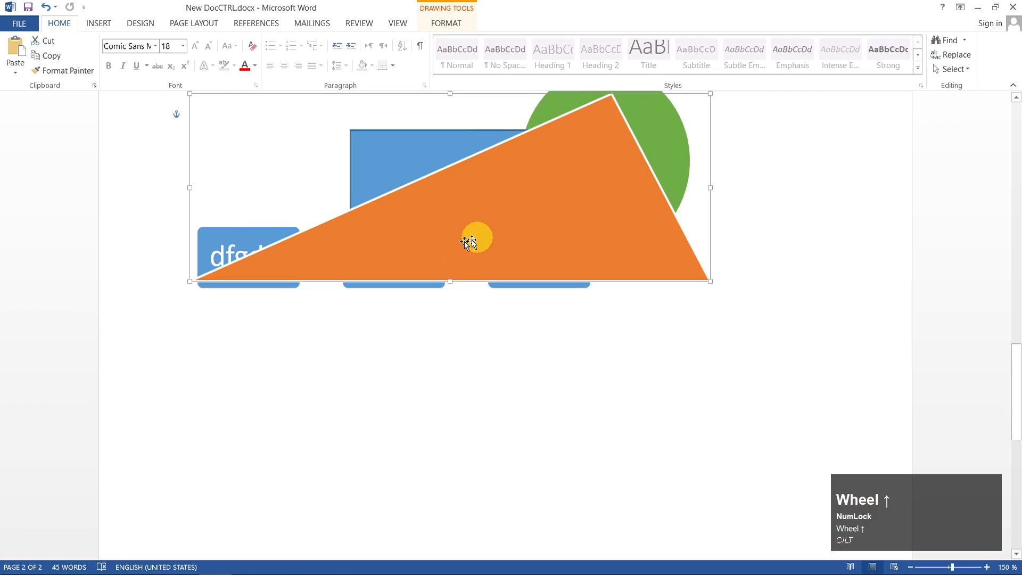
click(222, 232)
Set the portal screenshot's text wrapping to Square and move it to the left margin below the table
scroll(580, 457, up, 9)
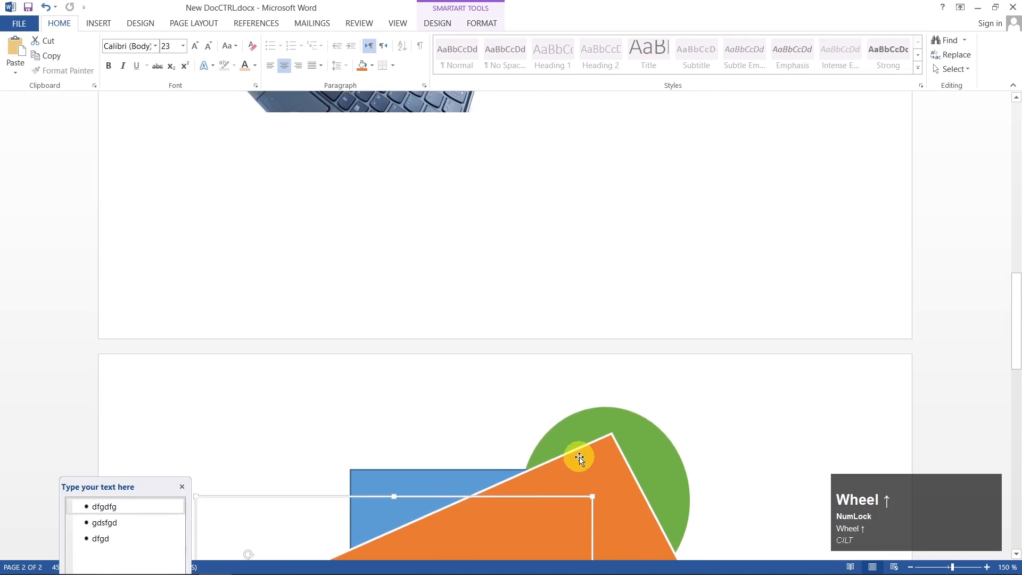
scroll(579, 456, up, 5)
click(493, 408)
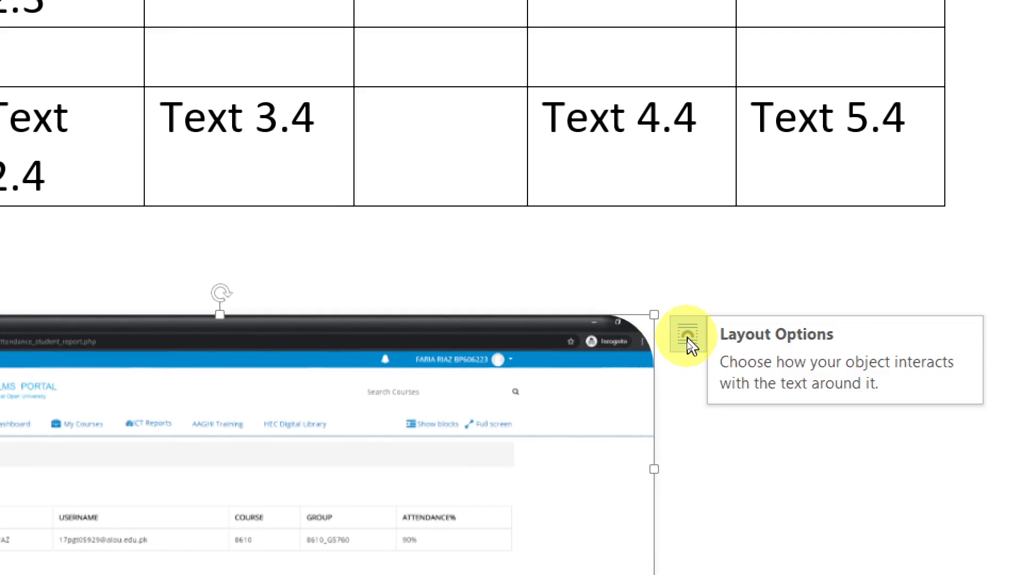
click(687, 341)
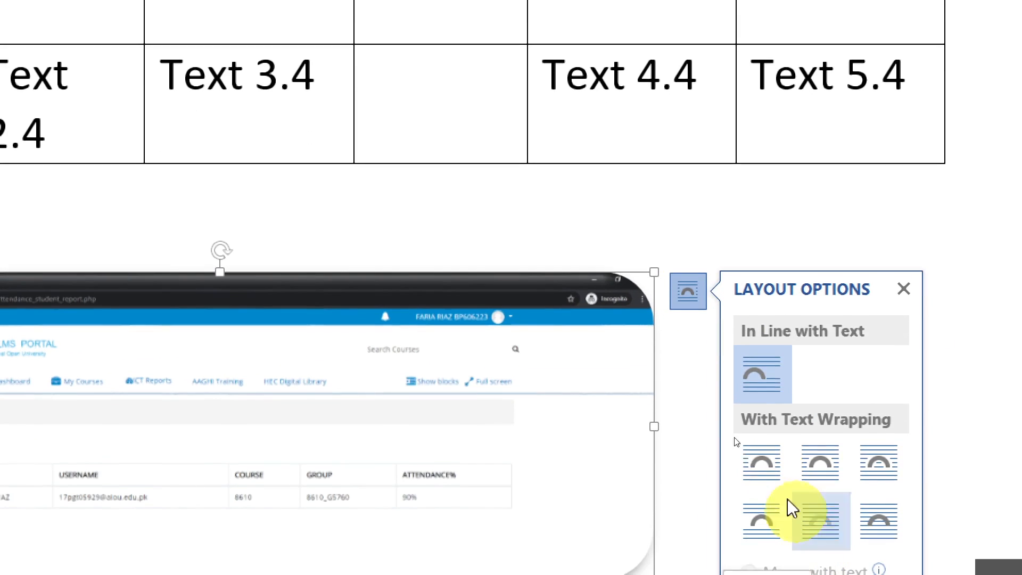
click(762, 467)
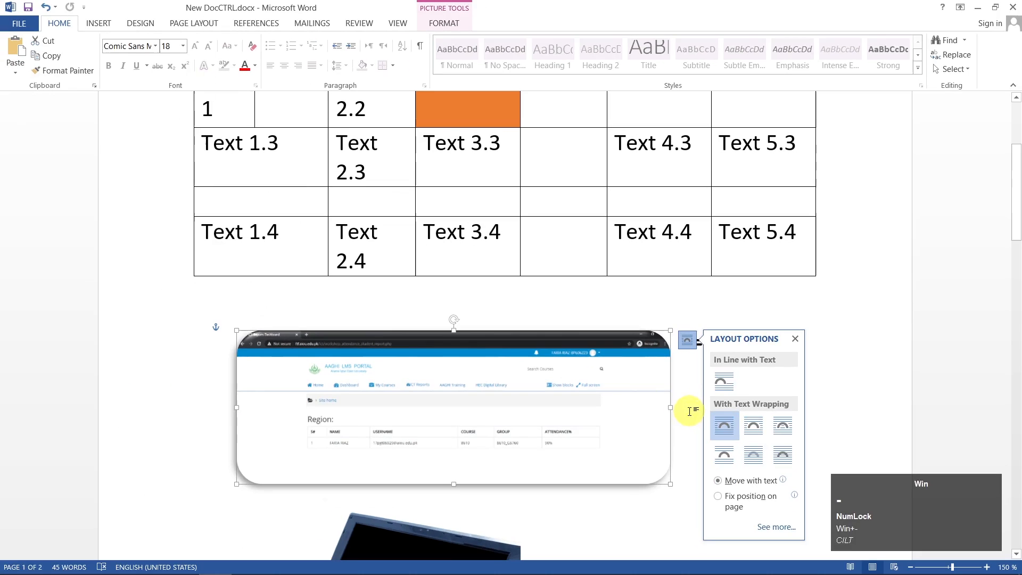
drag(285, 342, 448, 433)
drag(566, 410, 410, 417)
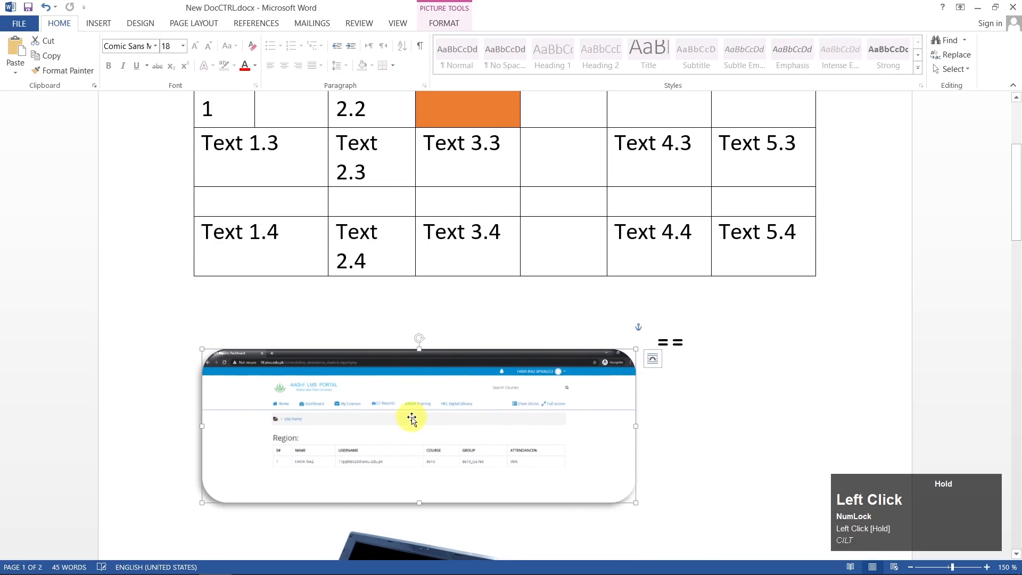
Replace the "==" beside the portal screenshot with several lines of filler text starting with "fghgfghfgh dfsgs sdf gs"
scroll(647, 420, down, 3)
scroll(644, 426, up, 2)
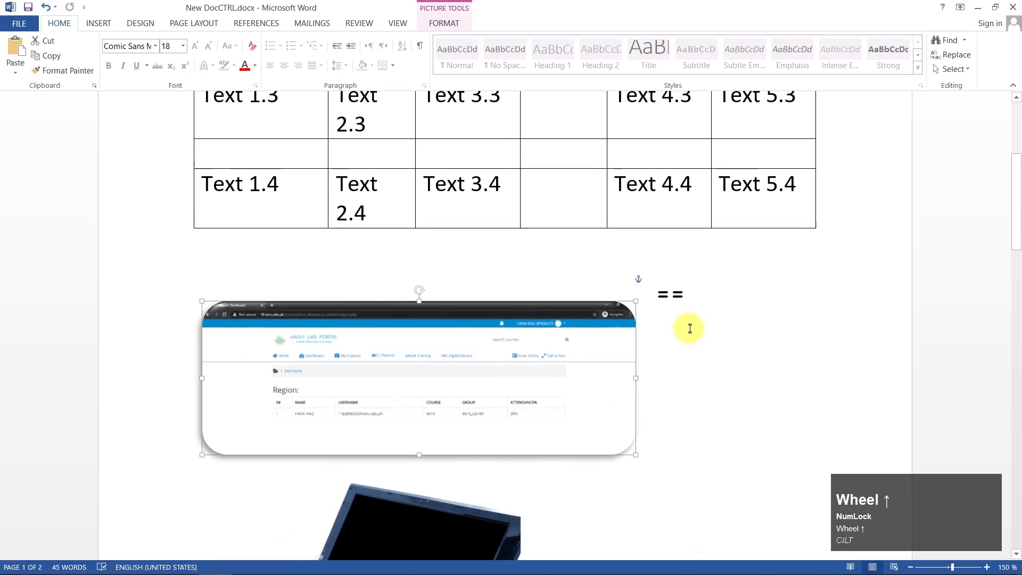
click(646, 320)
scroll(671, 341, down, 2)
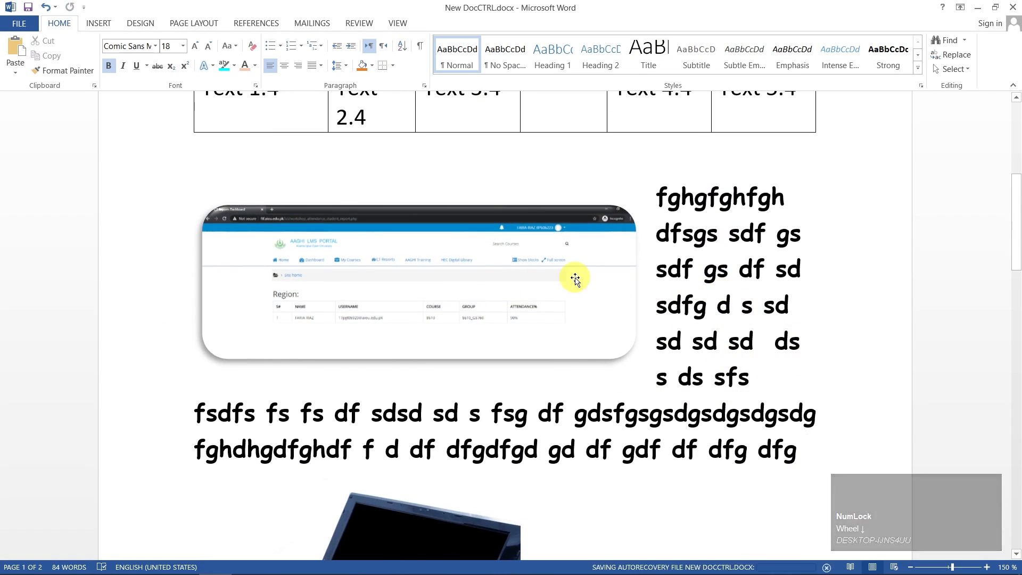
Narrow the portal screenshot from its right edge to about half the text width, keeping its height
click(635, 278)
drag(637, 283, 511, 287)
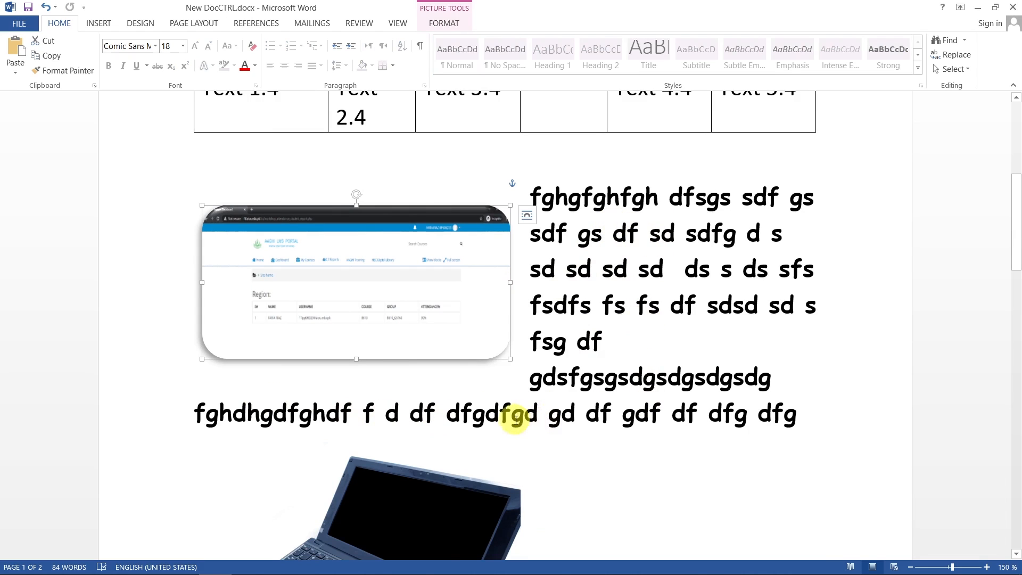
click(414, 314)
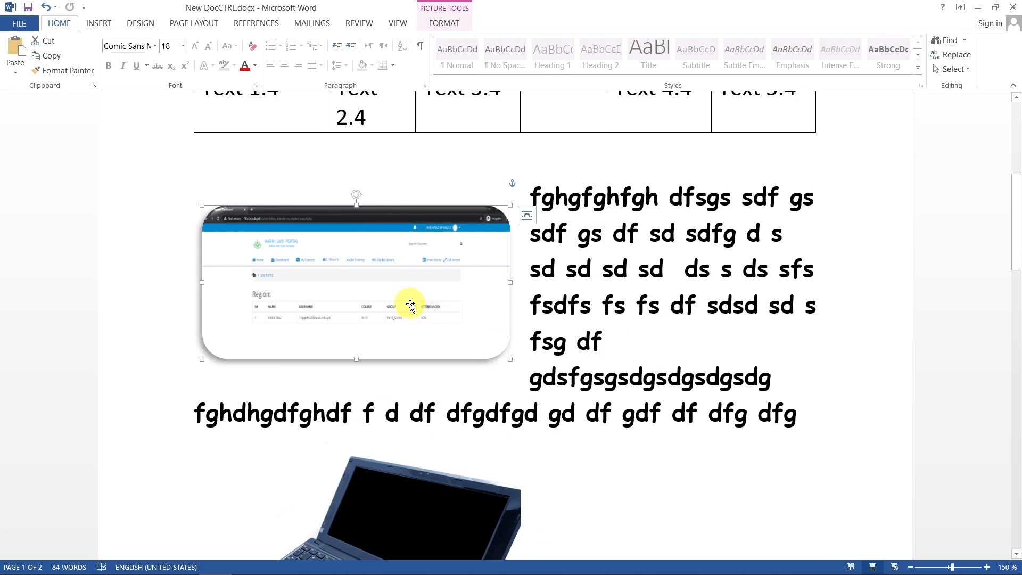
Try the Tight, Through, Top and Bottom, Behind Text and In Front of Text wrapping options on the portal screenshot
click(527, 214)
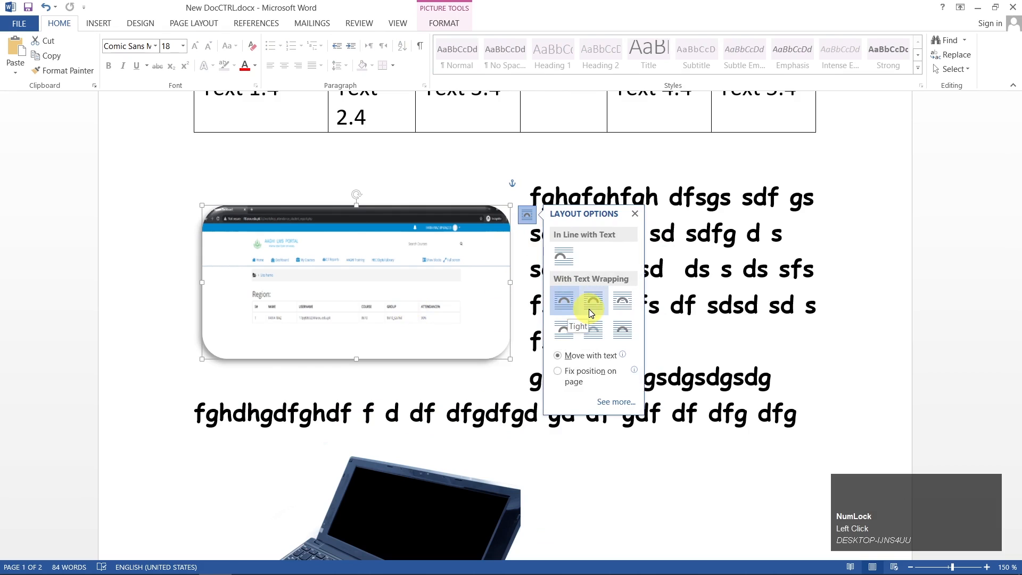
click(591, 305)
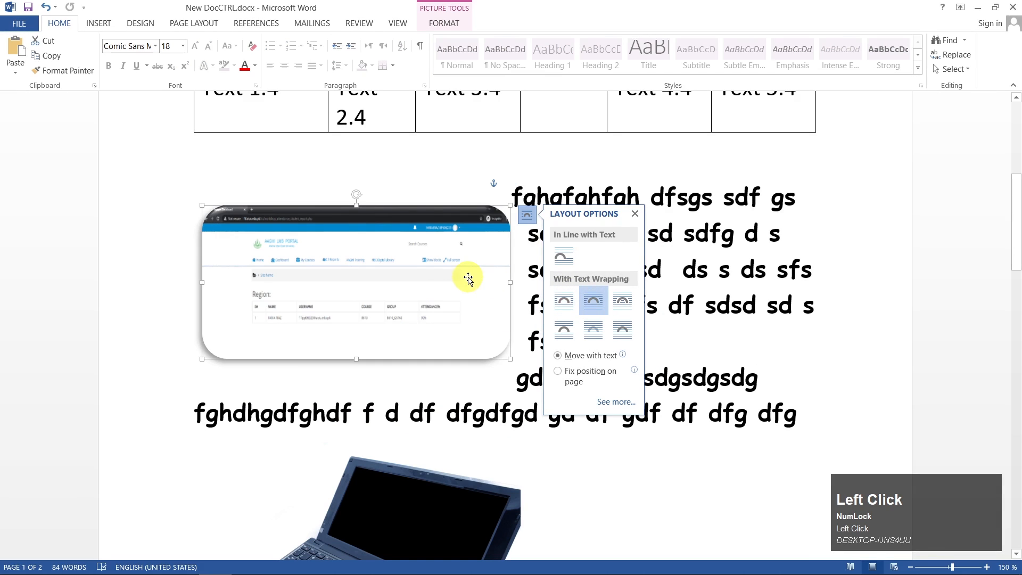
click(620, 300)
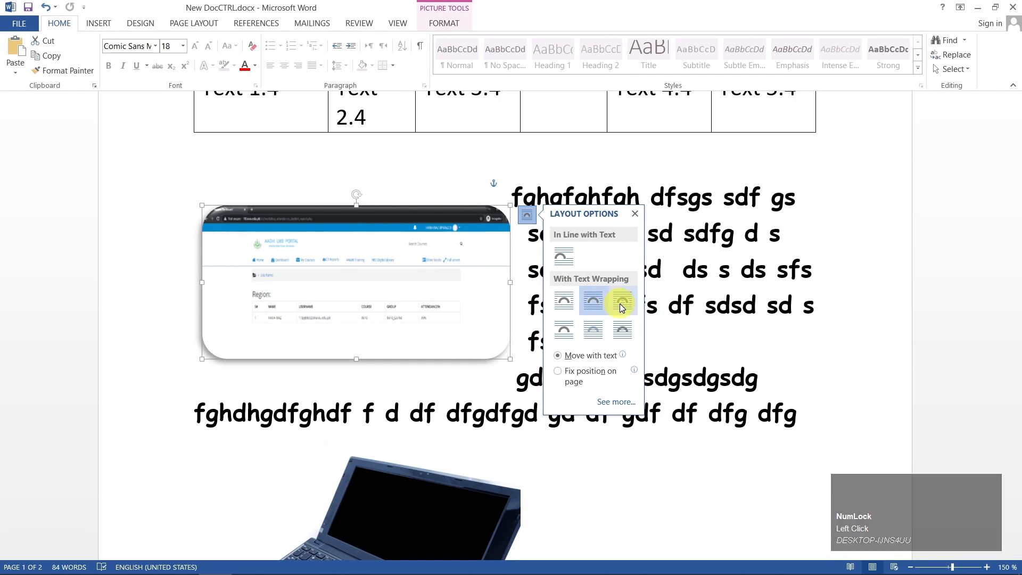
click(566, 336)
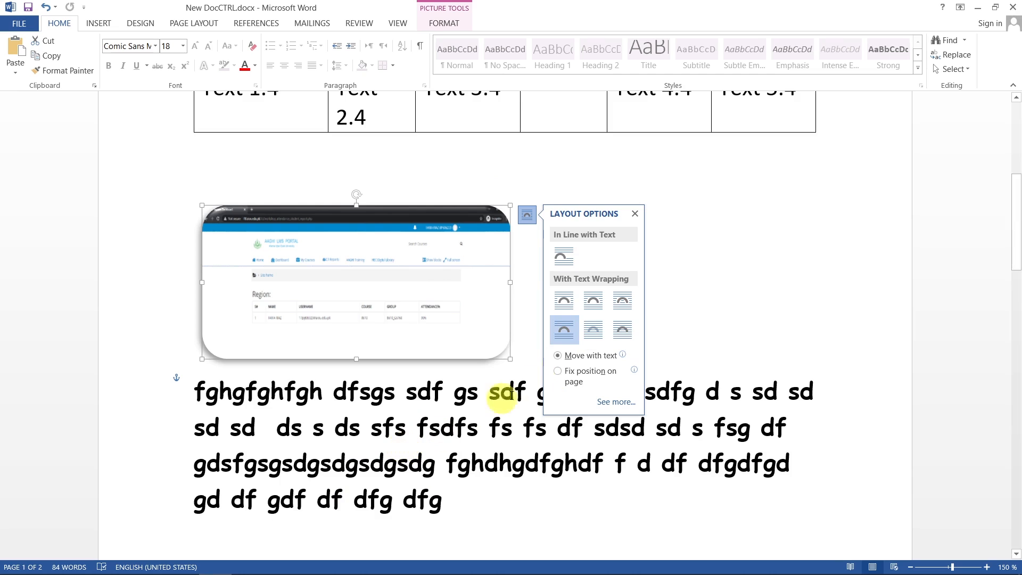
click(599, 333)
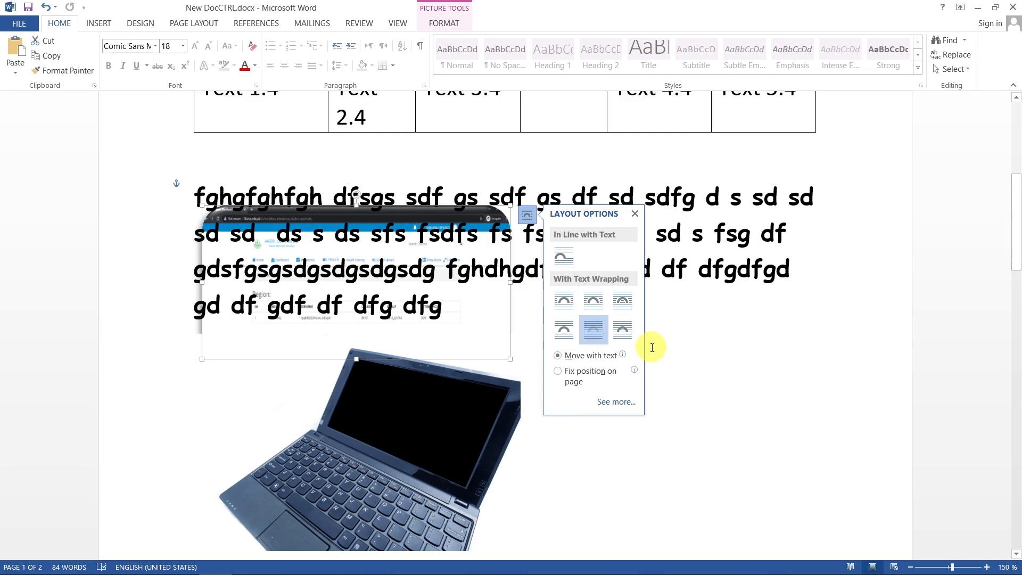
click(619, 333)
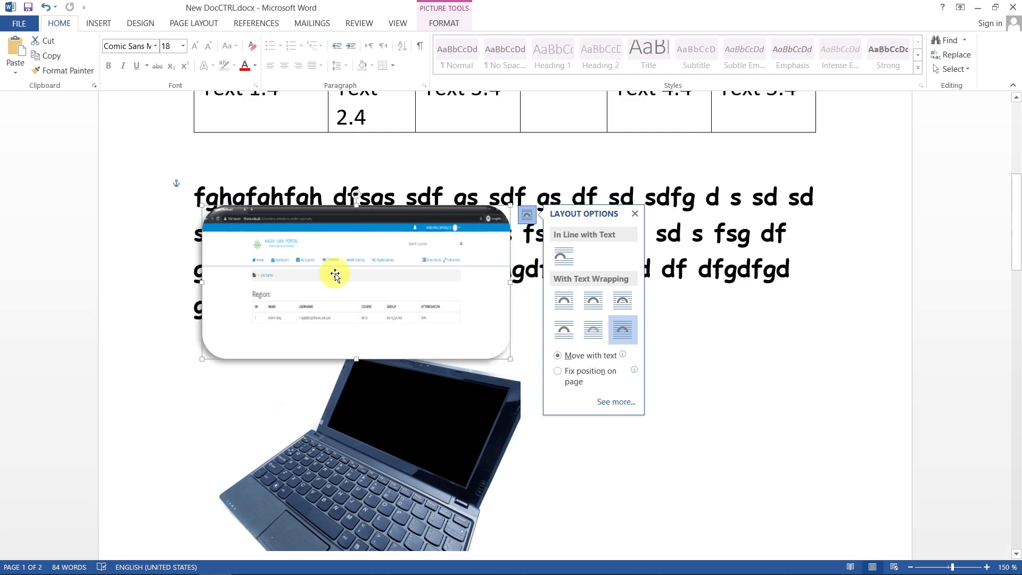
Set the portal screenshot's wrapping back to Square and move it to the right side of the filler text
click(572, 306)
click(761, 261)
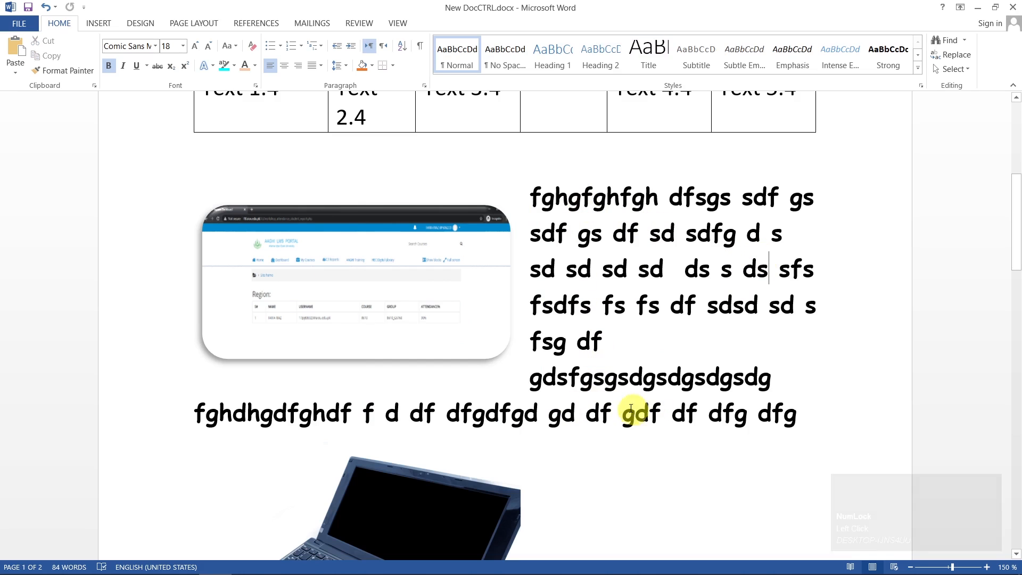
drag(299, 274, 575, 280)
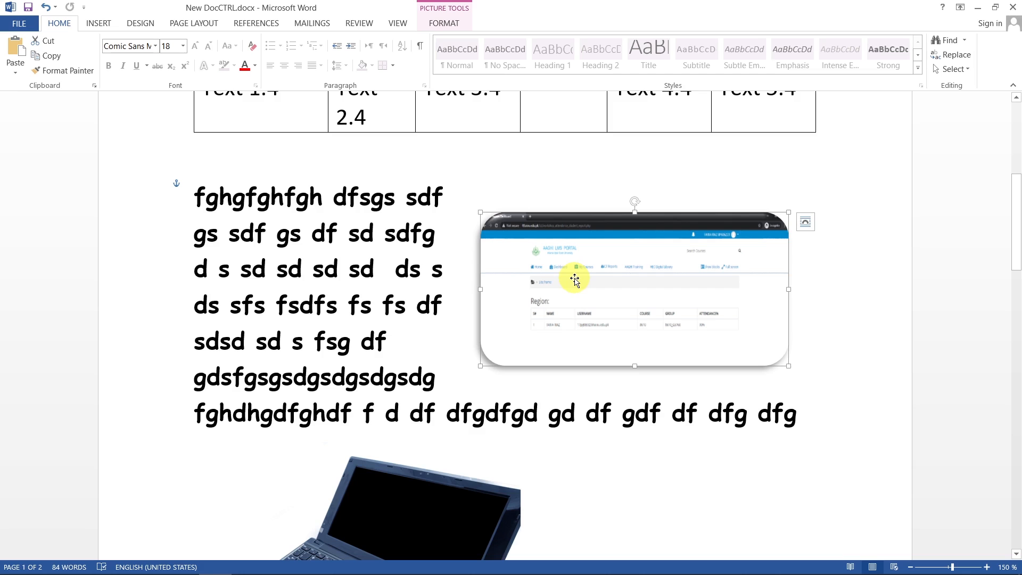
Set the process graphic's text wrapping to Square and move it into the empty space below the orange triangle
scroll(574, 340, down, 10)
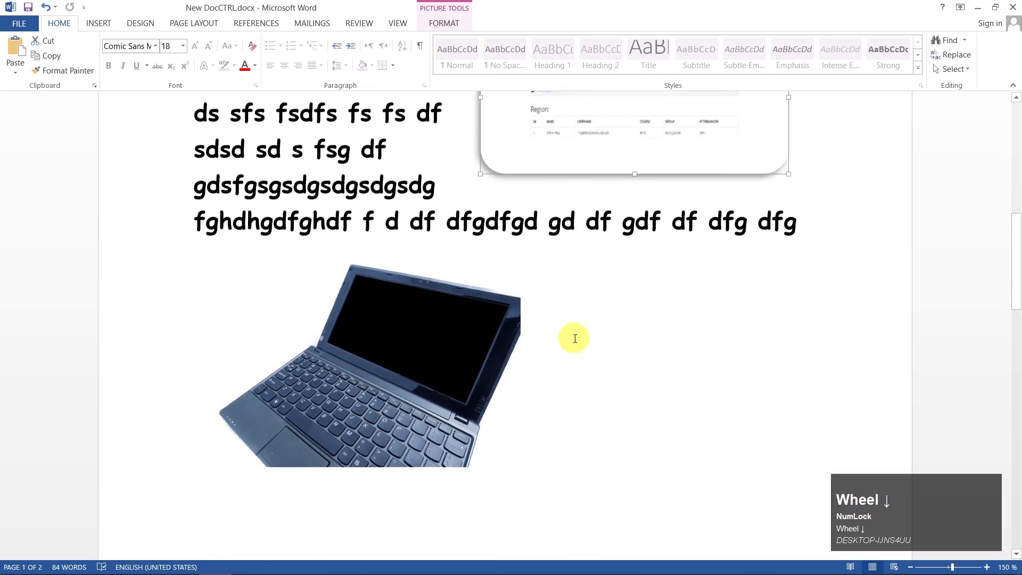
scroll(574, 340, down, 3)
click(246, 184)
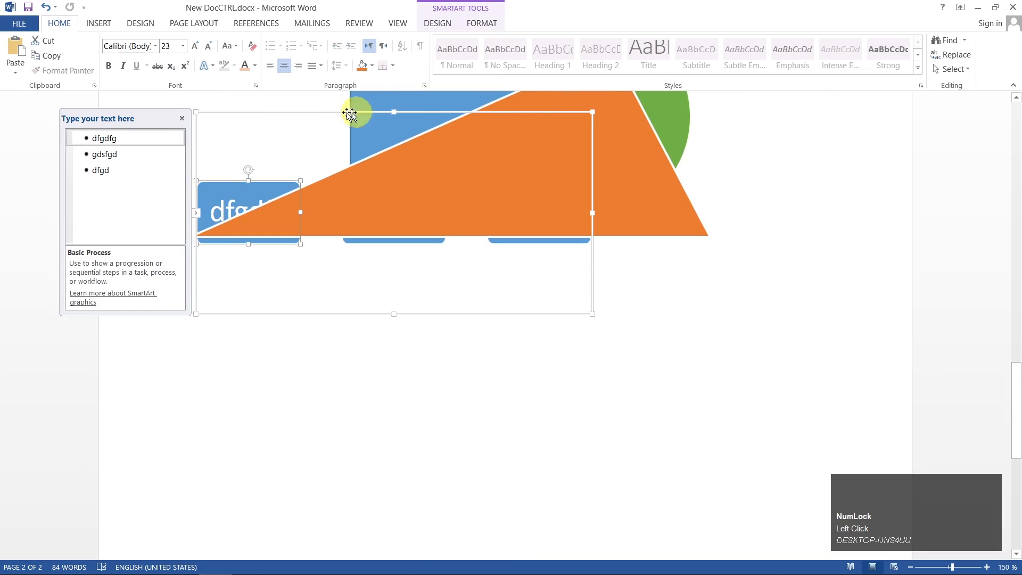
click(306, 107)
click(201, 255)
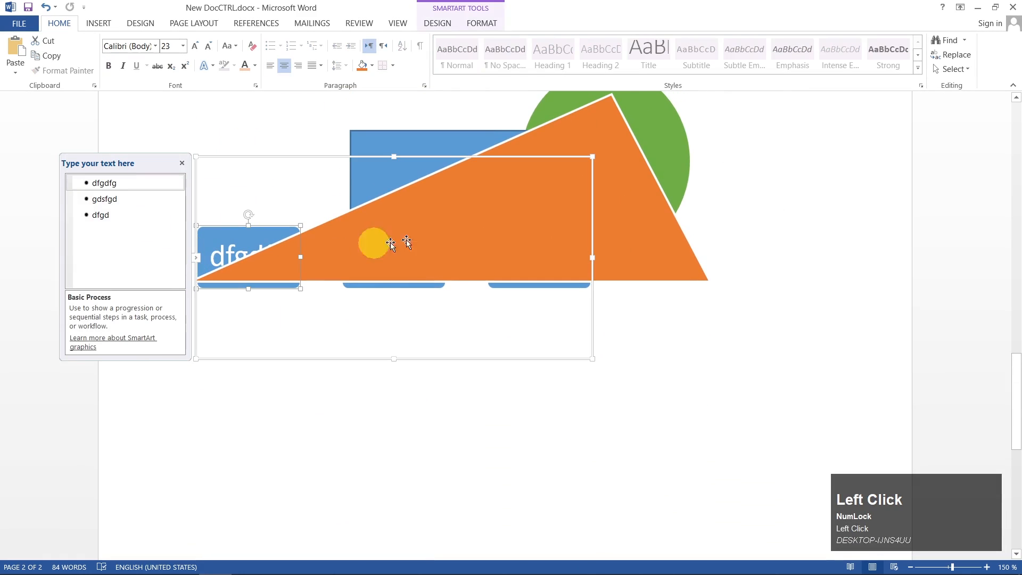
click(354, 360)
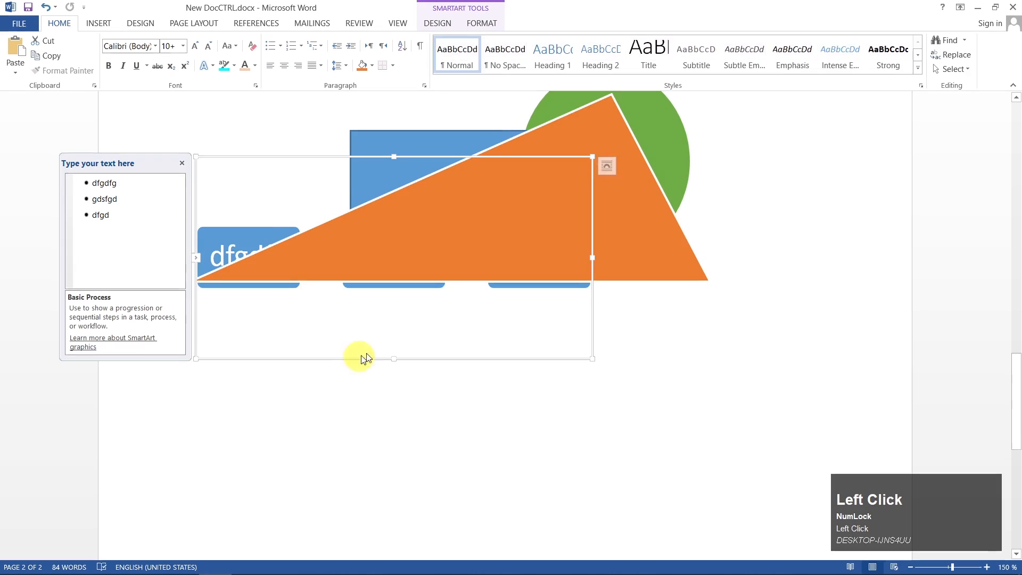
click(608, 169)
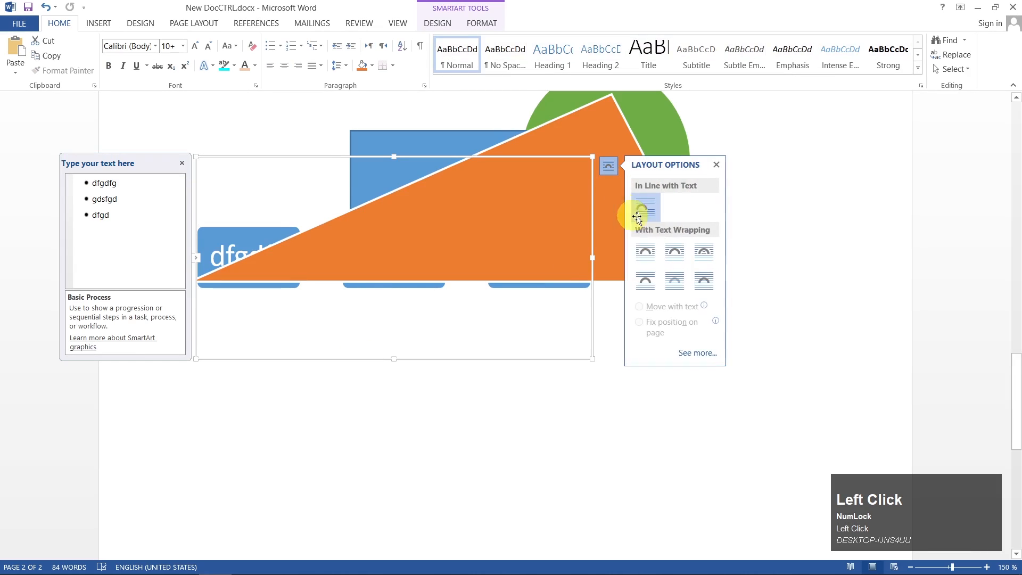
click(646, 254)
drag(262, 157, 367, 318)
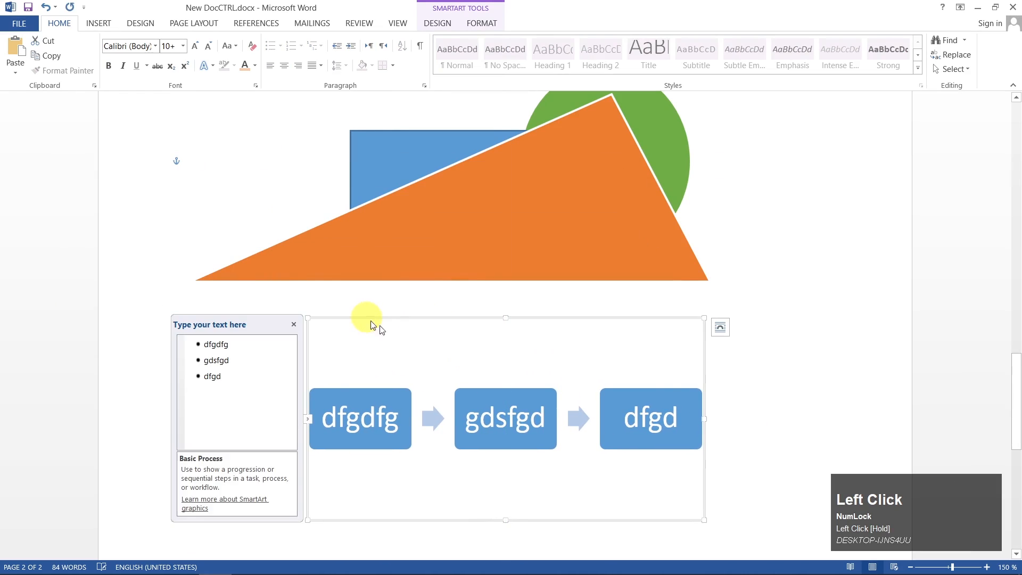
scroll(737, 373, down, 3)
click(738, 328)
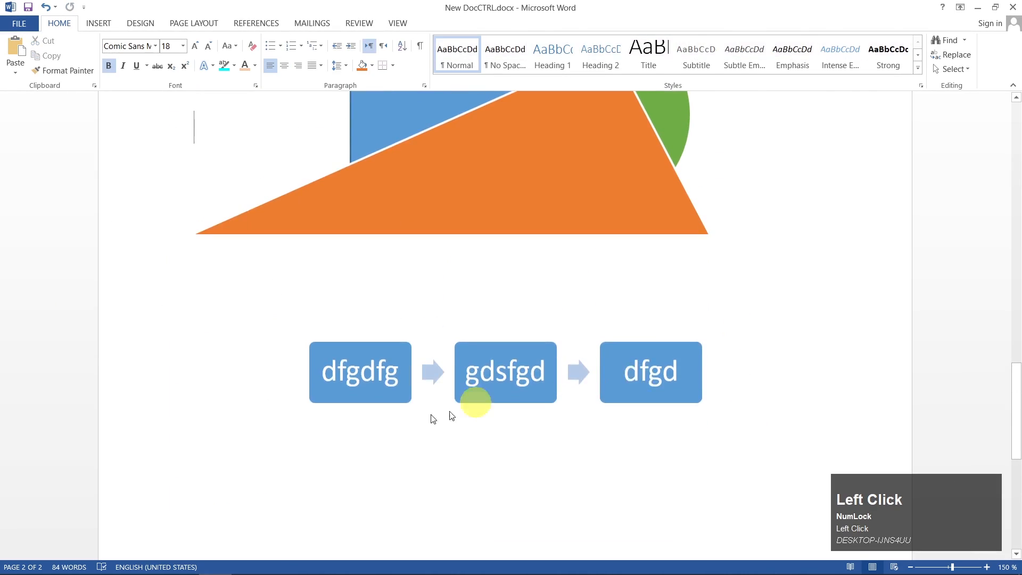
Insert a Clustered Column chart with the default sample data below the process graphic
click(89, 23)
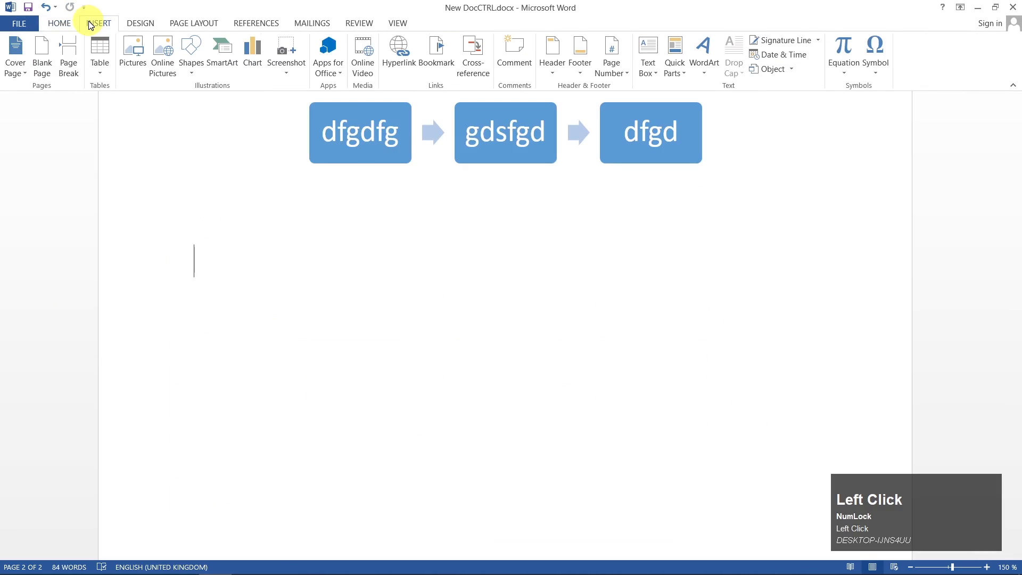
click(251, 66)
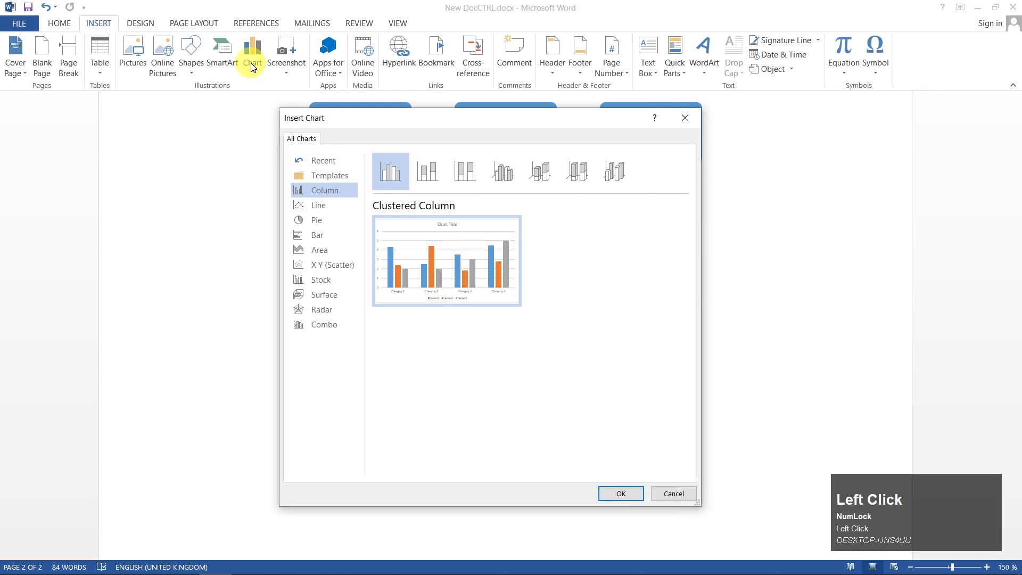
mouse_move(487, 288)
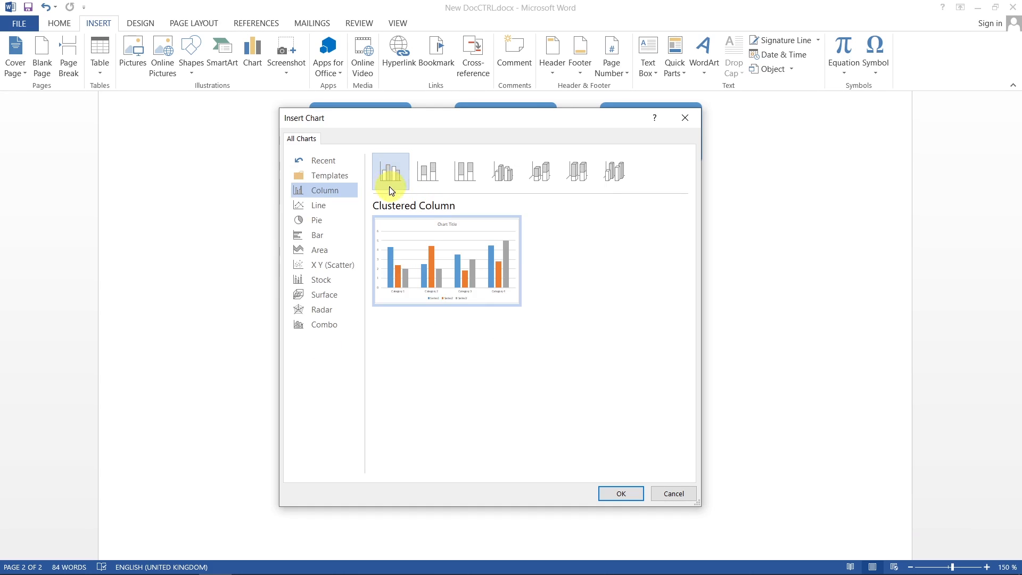
click(620, 493)
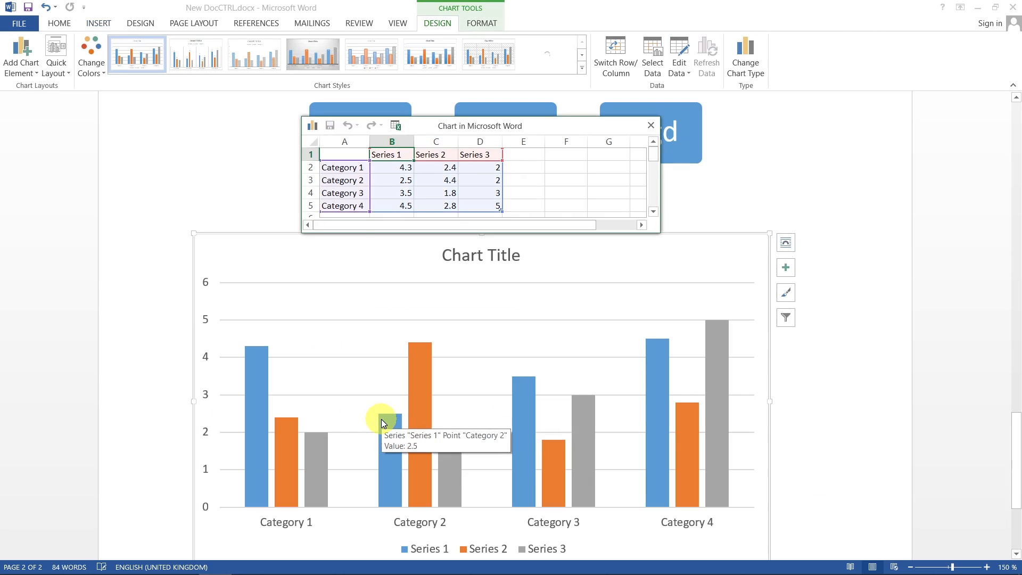
click(381, 168)
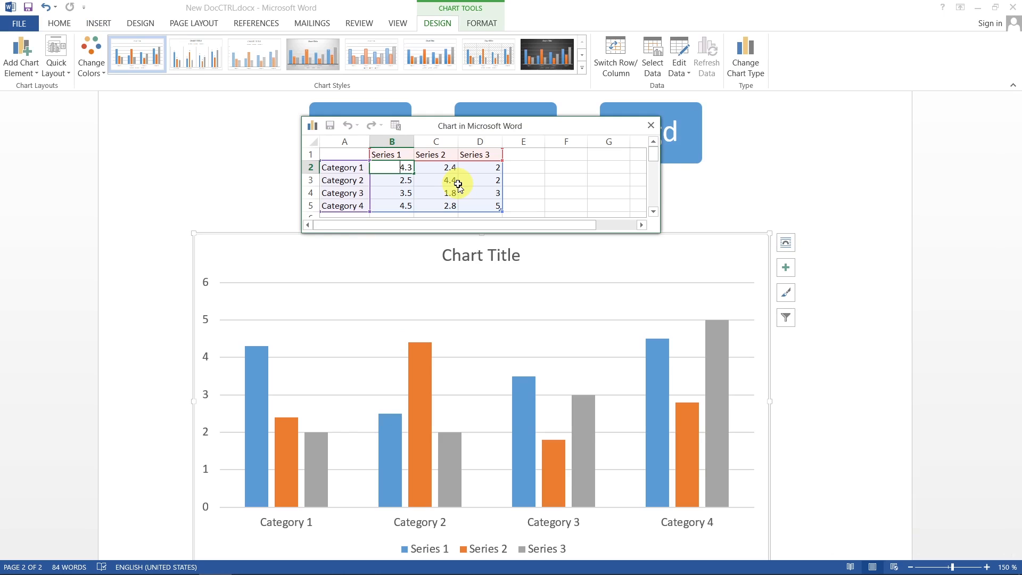
key(Right)
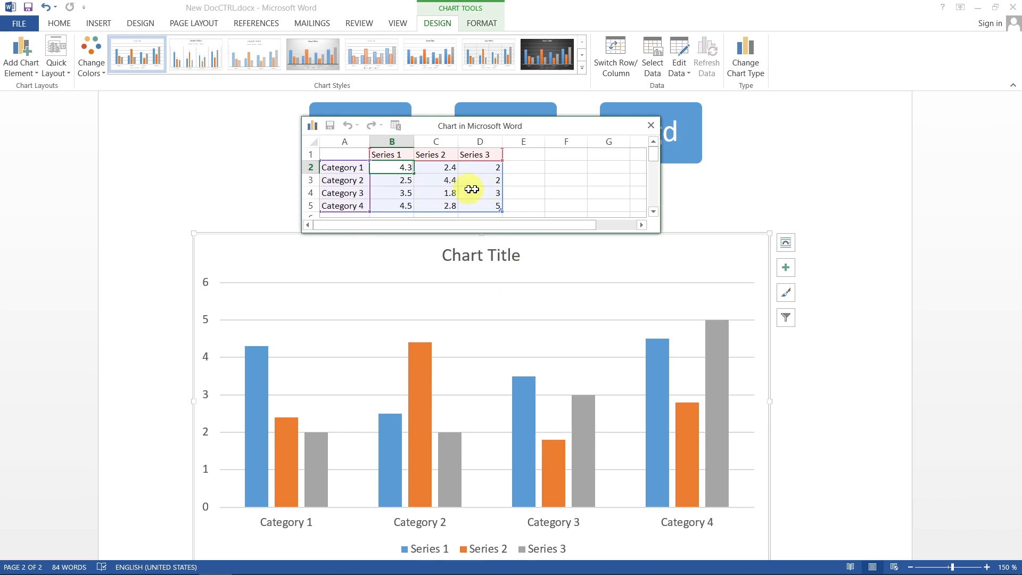
Apply the dark chart style with glowing outlined columns to the column chart
click(585, 269)
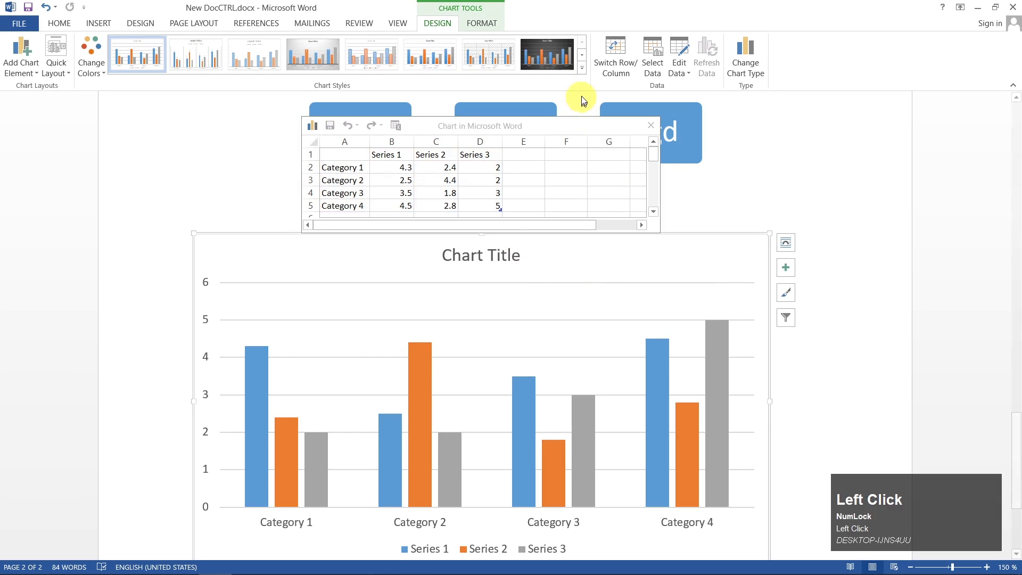
click(582, 74)
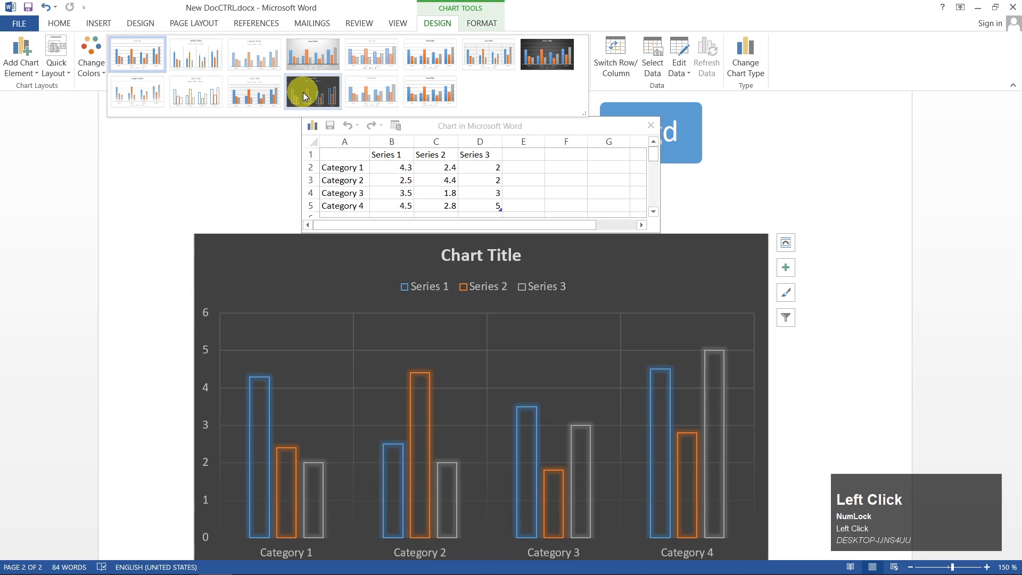
click(302, 91)
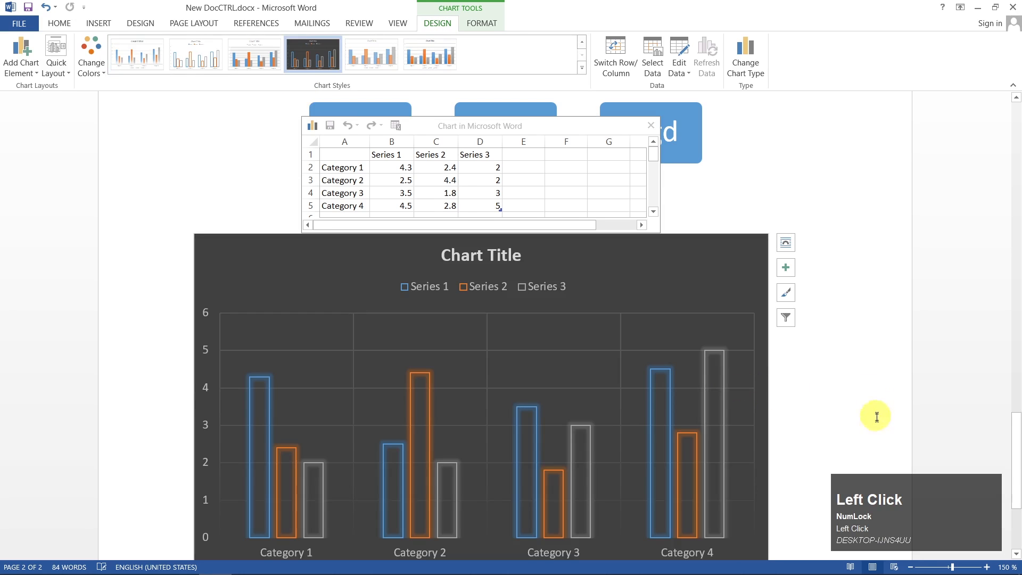
click(804, 434)
scroll(787, 453, down, 3)
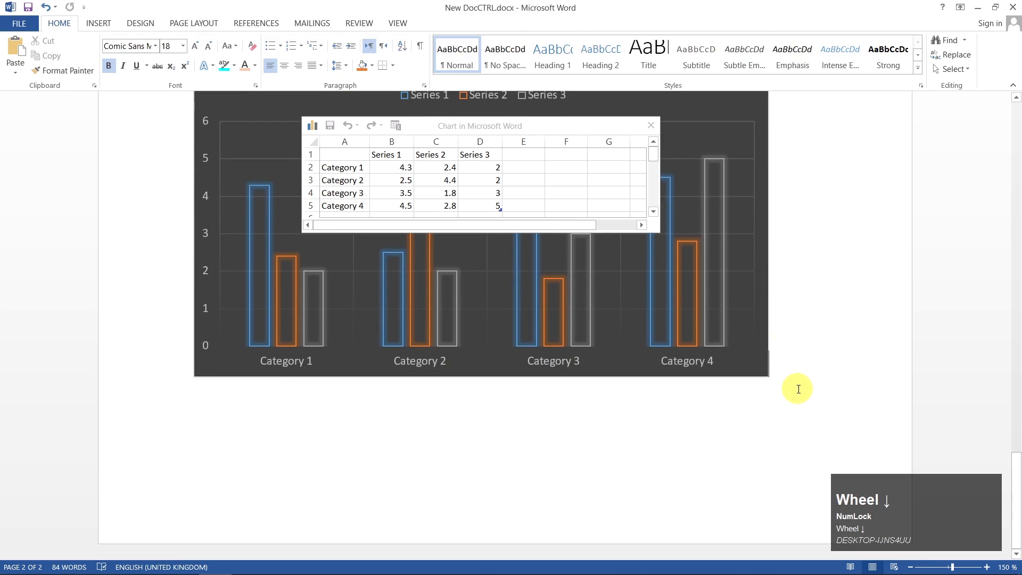
Preview alternative colour schemes for the column chart, including the gold monochromatic palette, without applying one
click(544, 290)
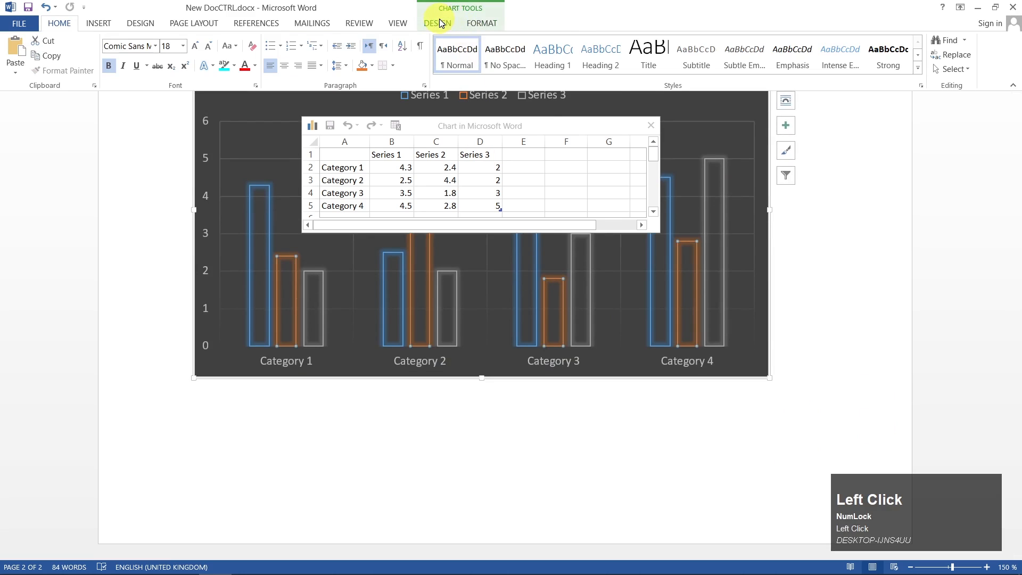
click(476, 26)
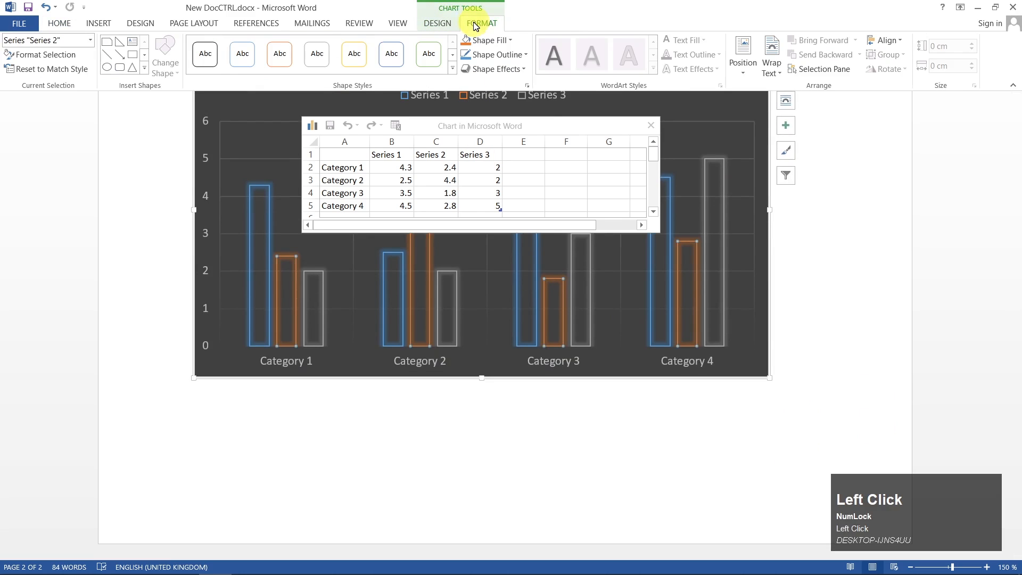
click(436, 23)
click(97, 68)
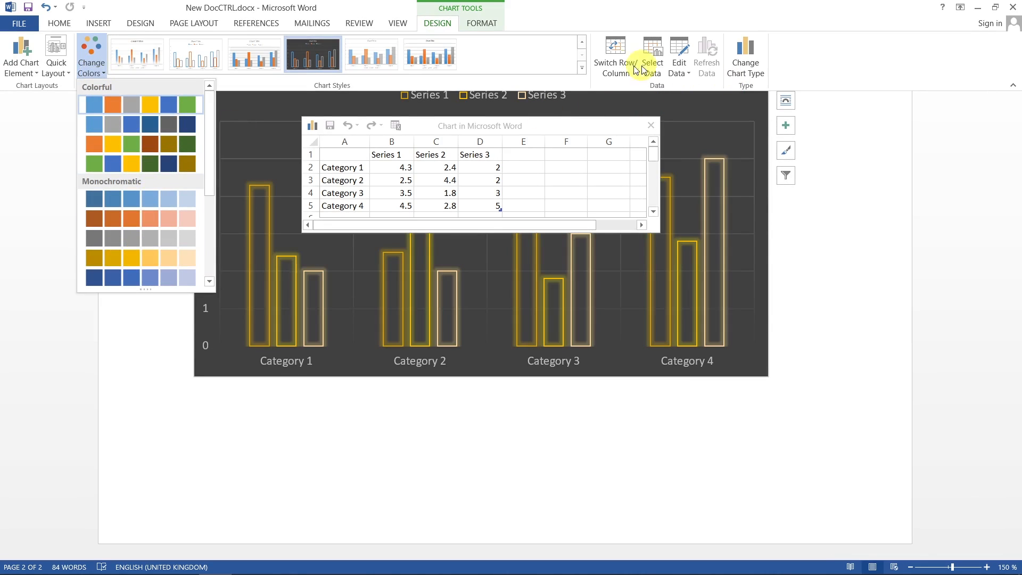
click(618, 6)
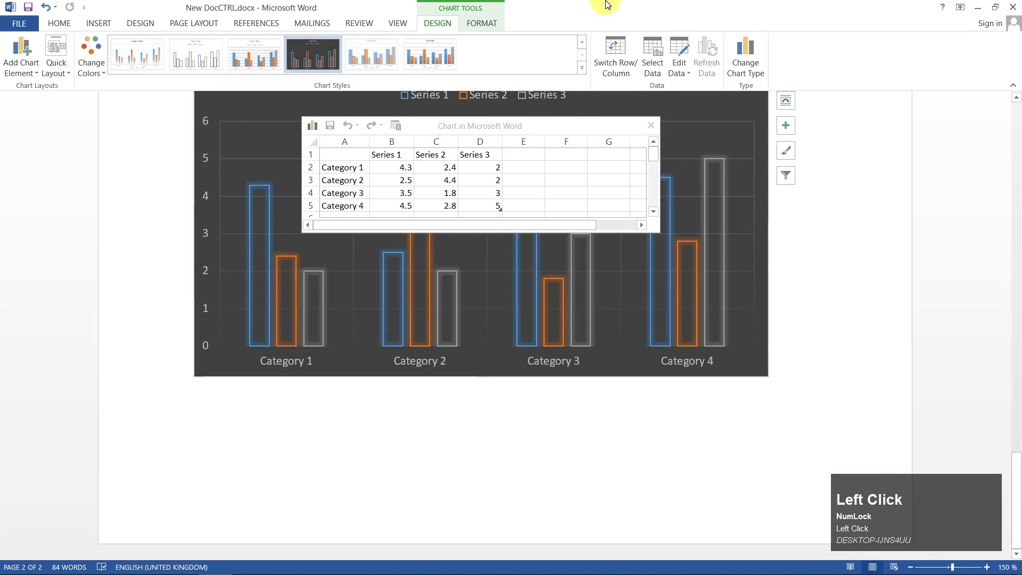
Insert the built-in Alphabet header into the document
click(92, 23)
click(237, 411)
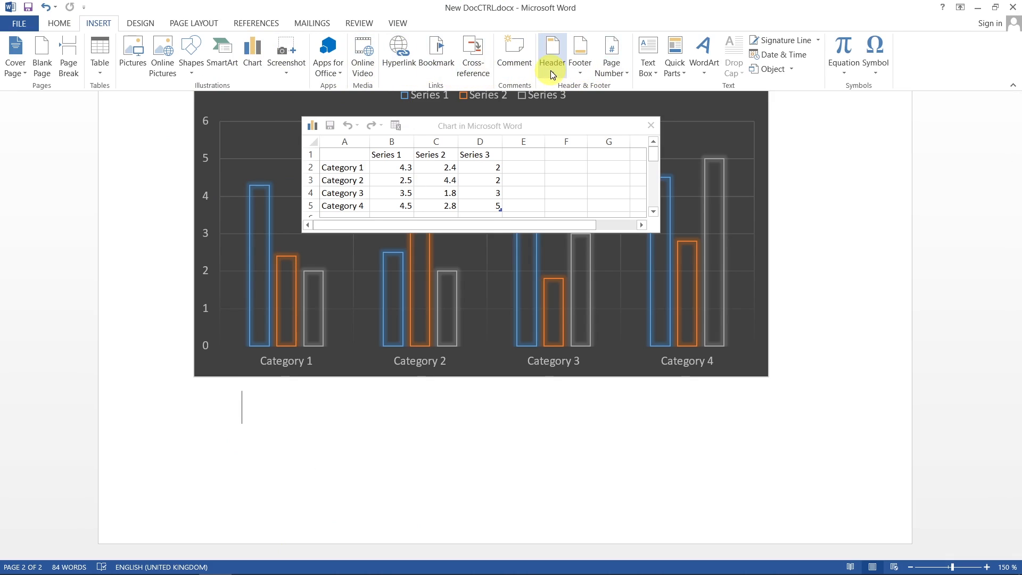
click(666, 251)
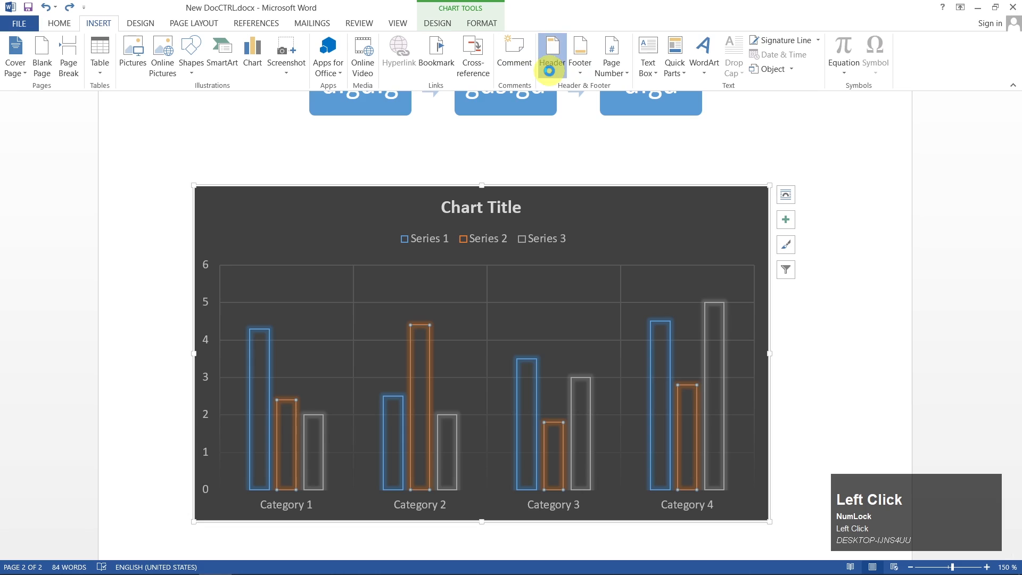
click(549, 71)
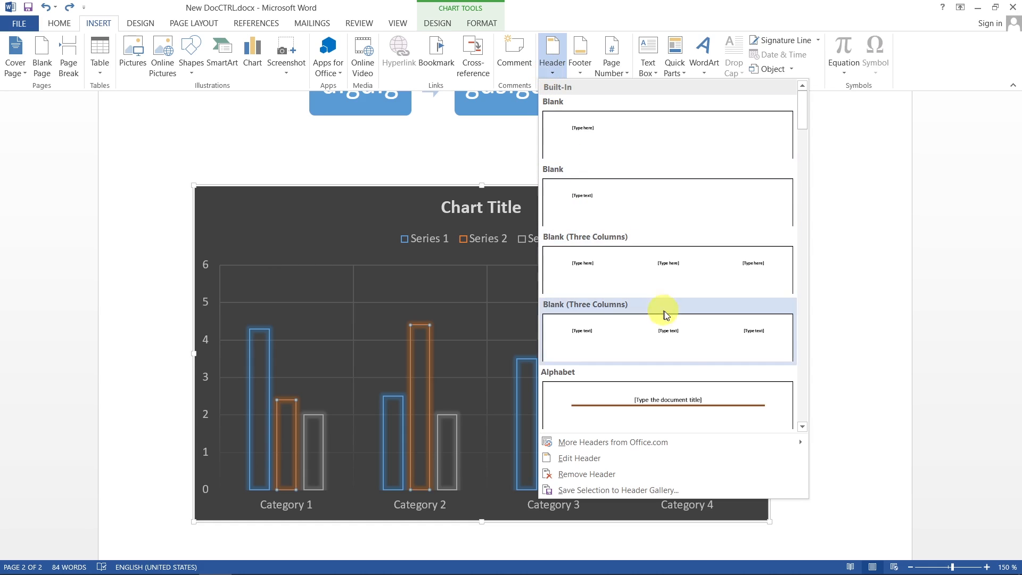
scroll(740, 348, down, 3)
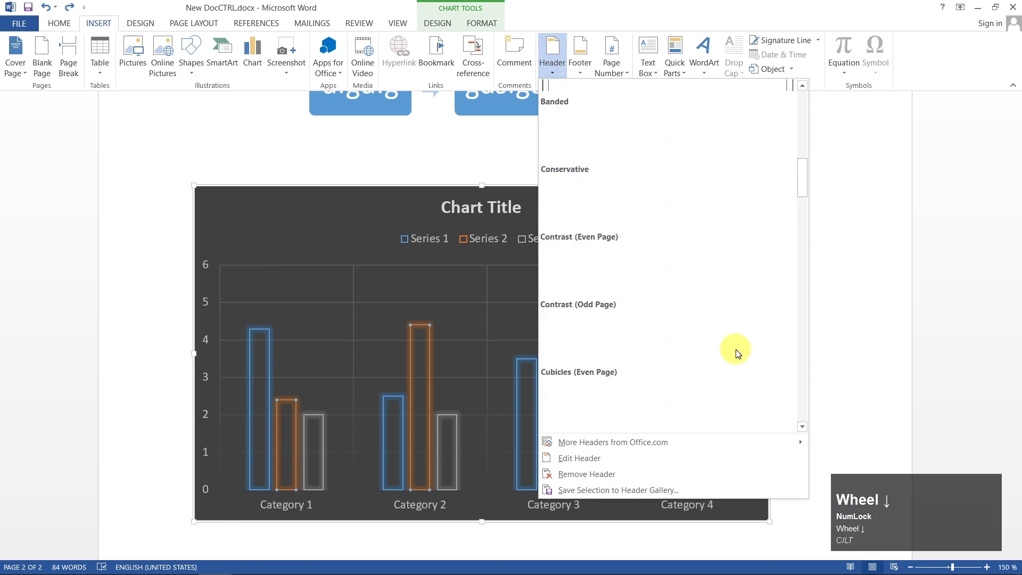
scroll(735, 354, up, 3)
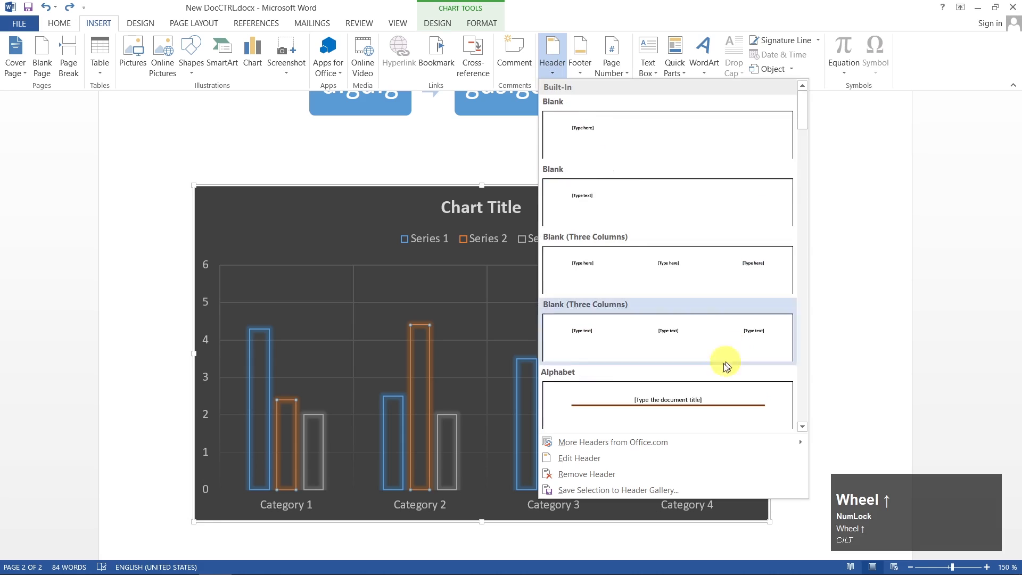
click(692, 400)
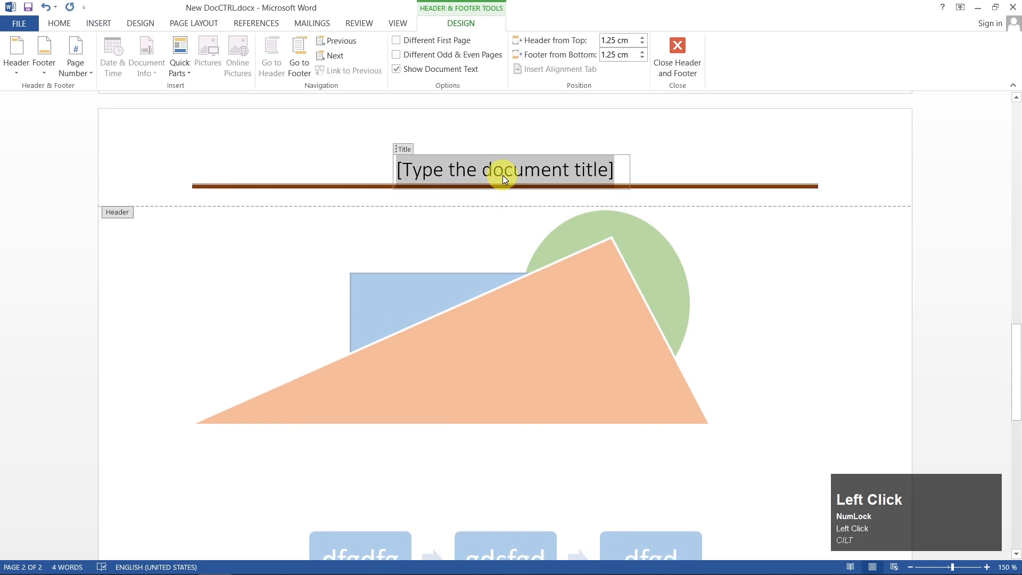
Enter "MS Office Course" as the header's document title and close the header
text(M)
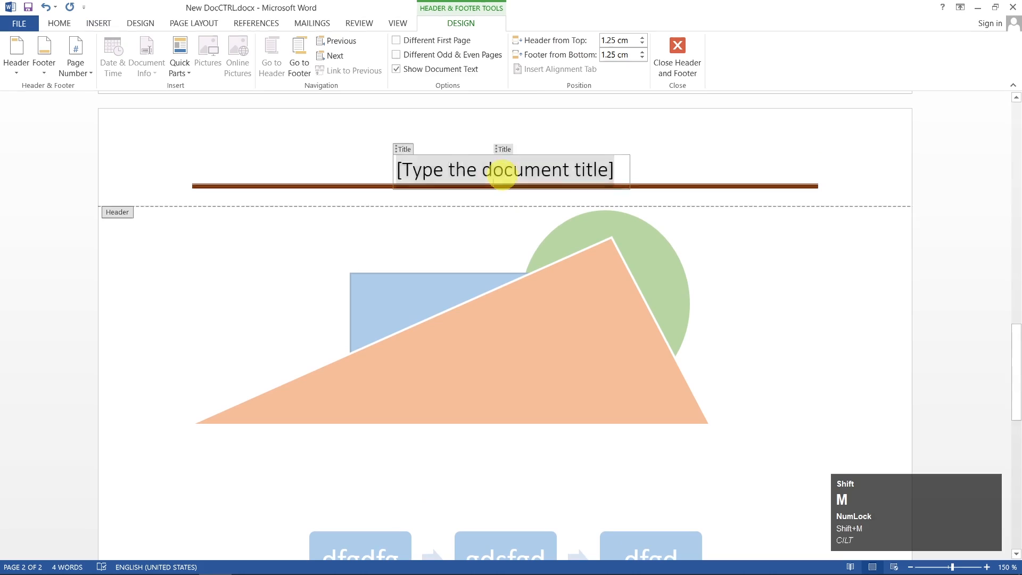
text(S Office)
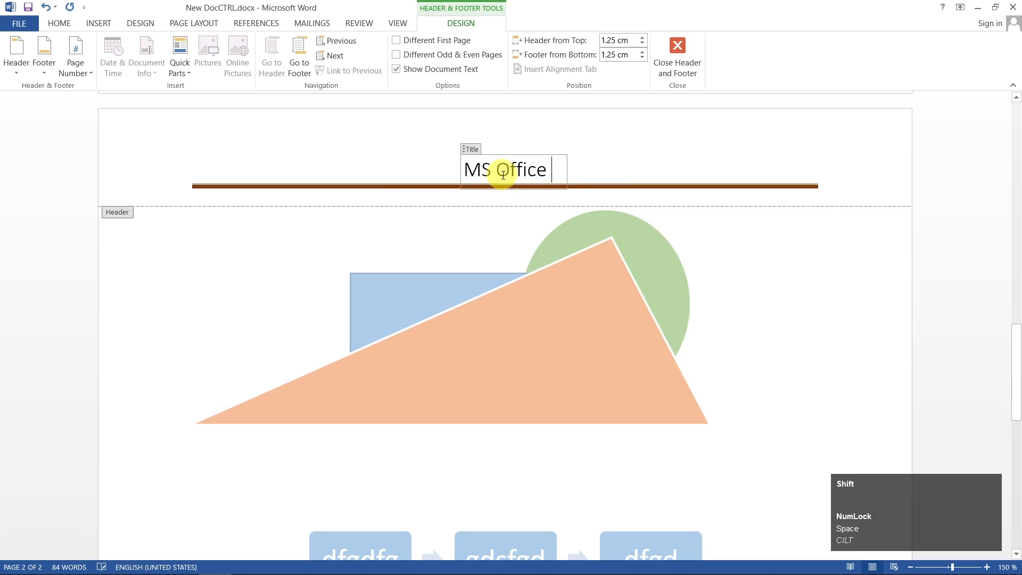
text( Course)
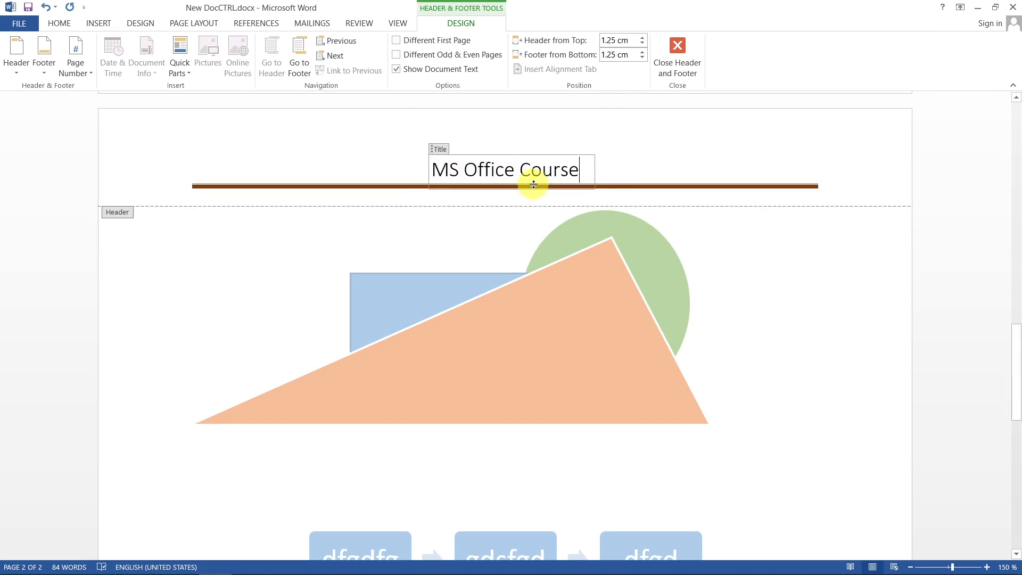
key(Num_Lock)
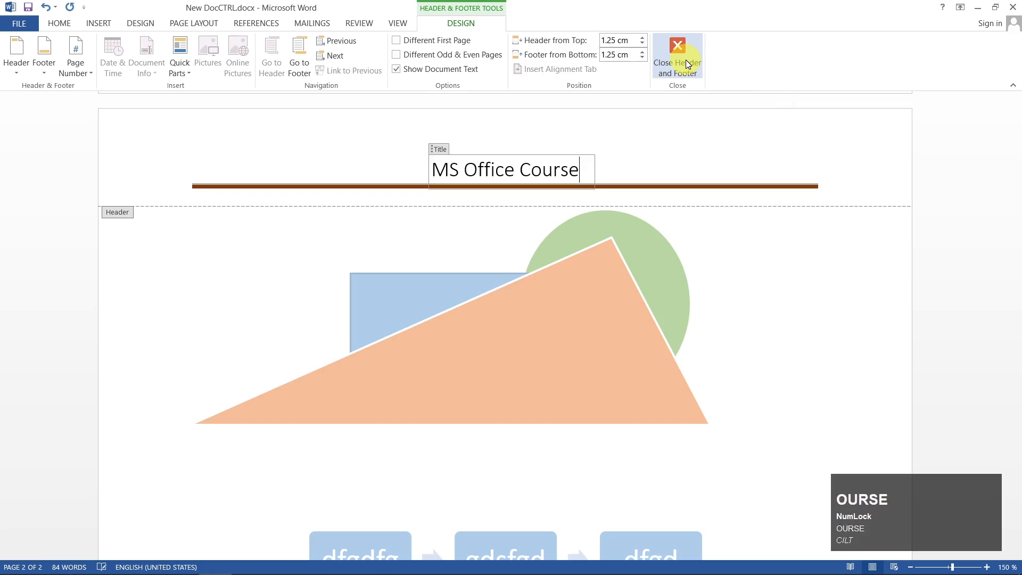
click(686, 64)
Examine how the header appears across both pages of the document
scroll(830, 404, up, 8)
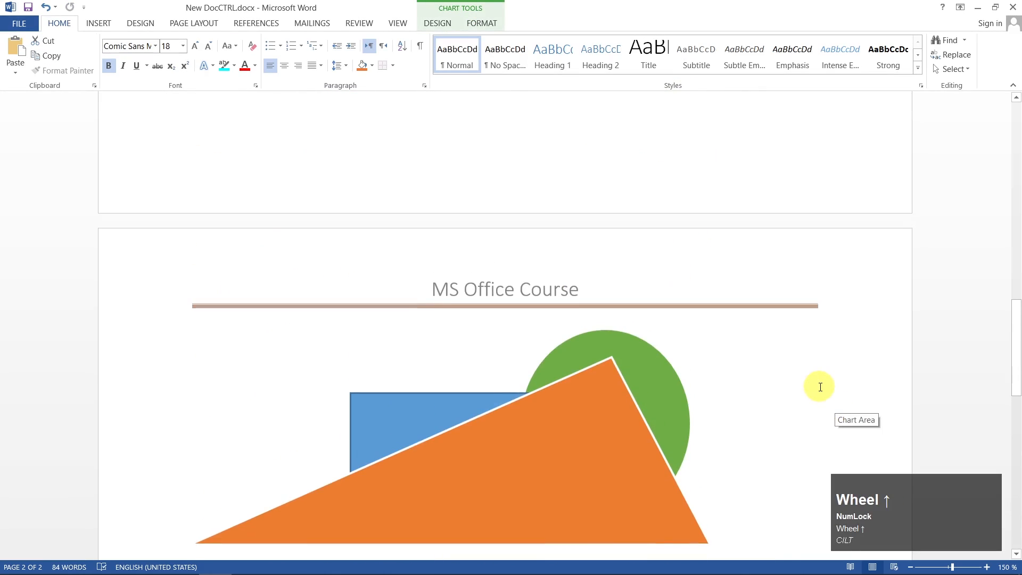
scroll(820, 387, up, 1)
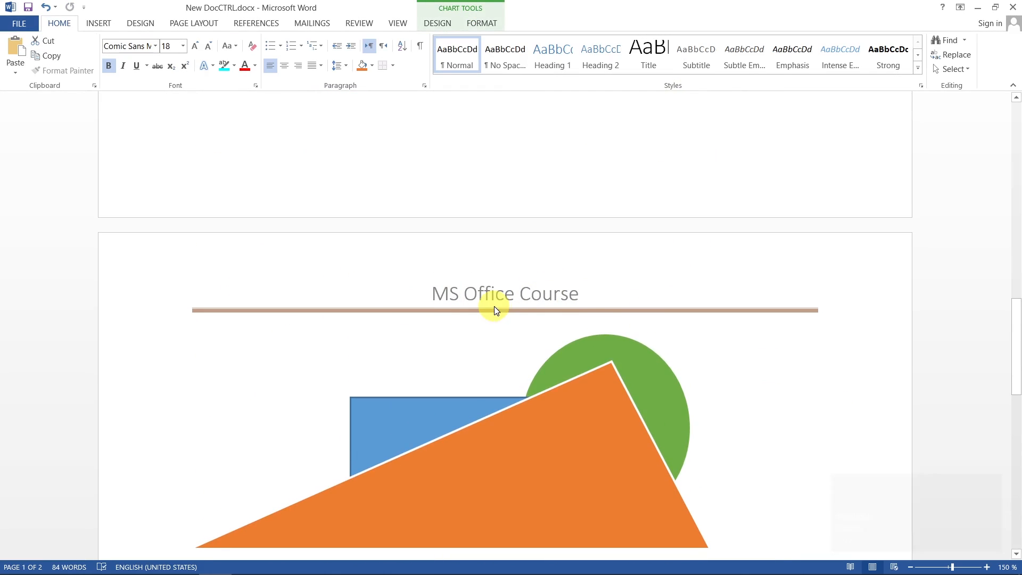
scroll(807, 383, up, 8)
scroll(804, 383, up, 8)
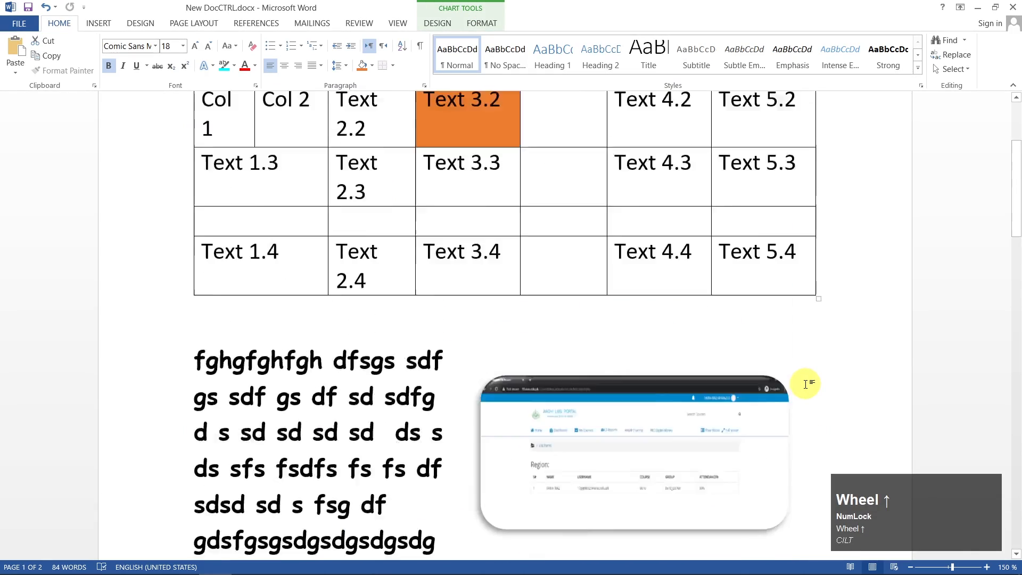
scroll(484, 425, down, 15)
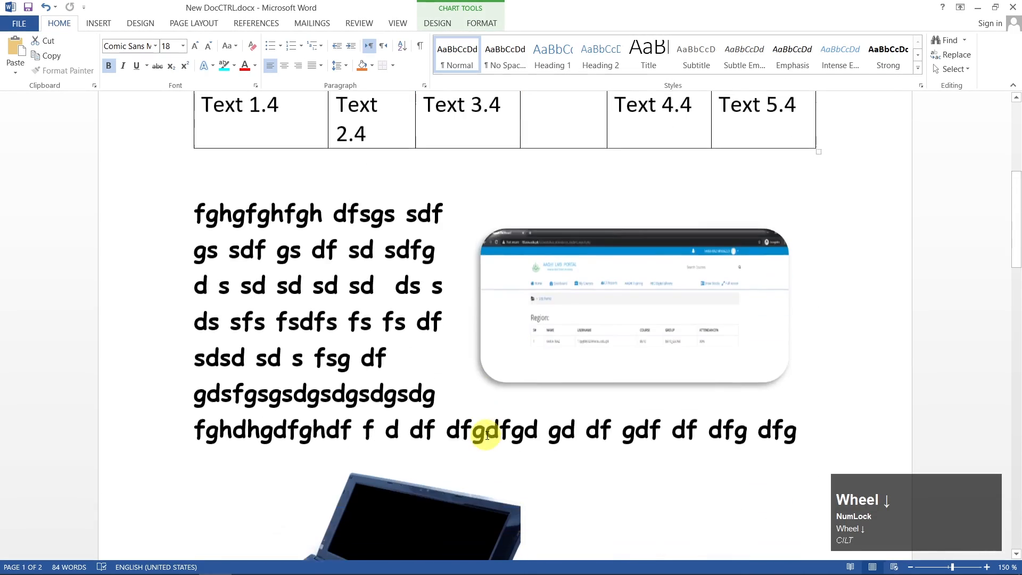
scroll(490, 424, down, 7)
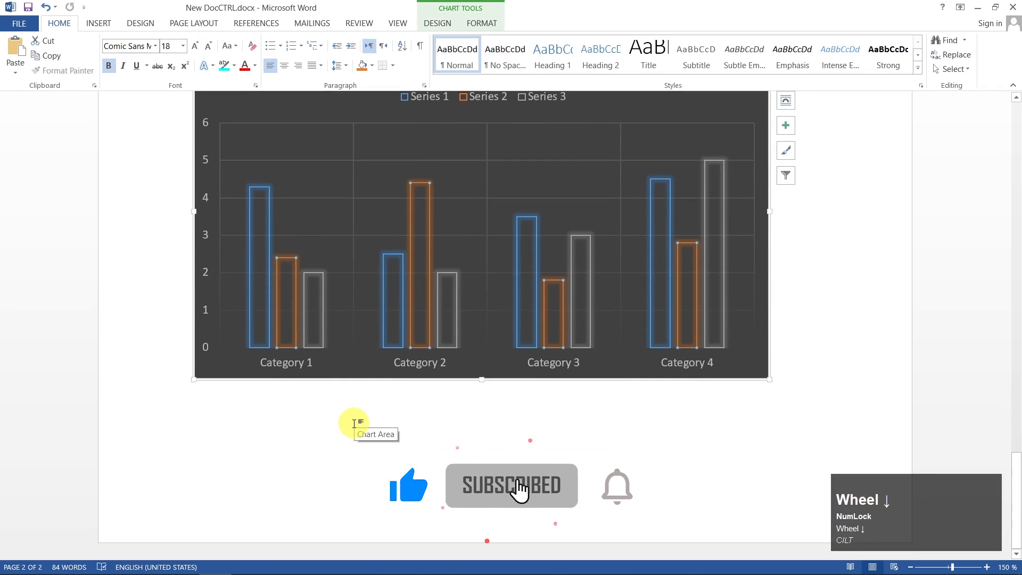
key(Return)
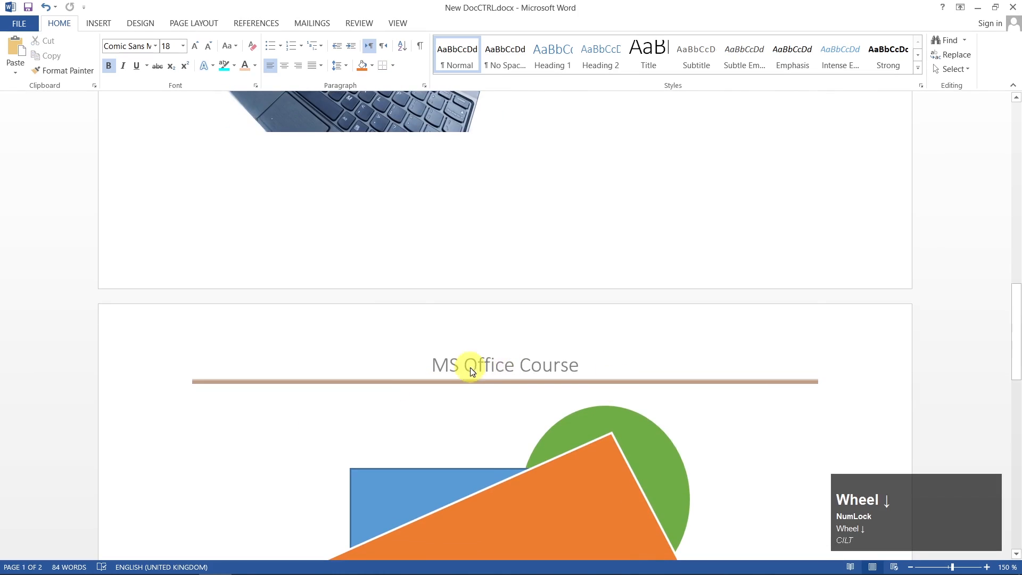
Reopen the header for editing and turn on Different First Page for the page with the table
double_click(549, 369)
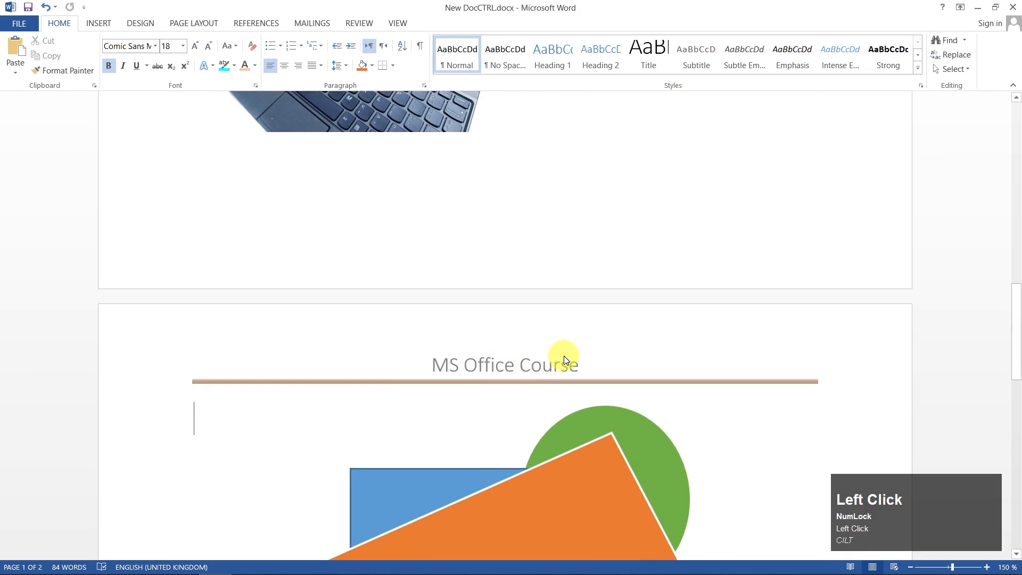
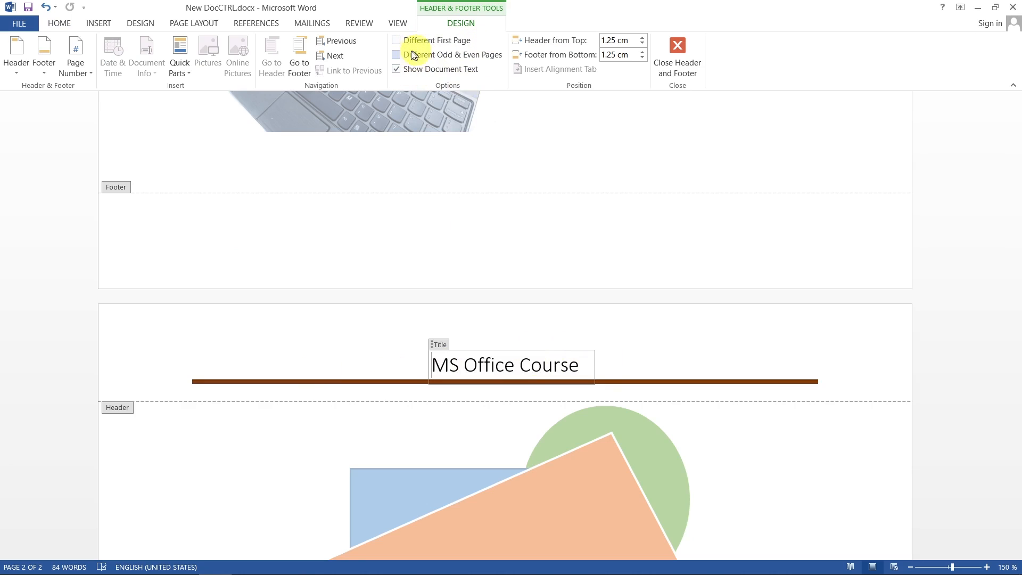
scroll(494, 263, up, 15)
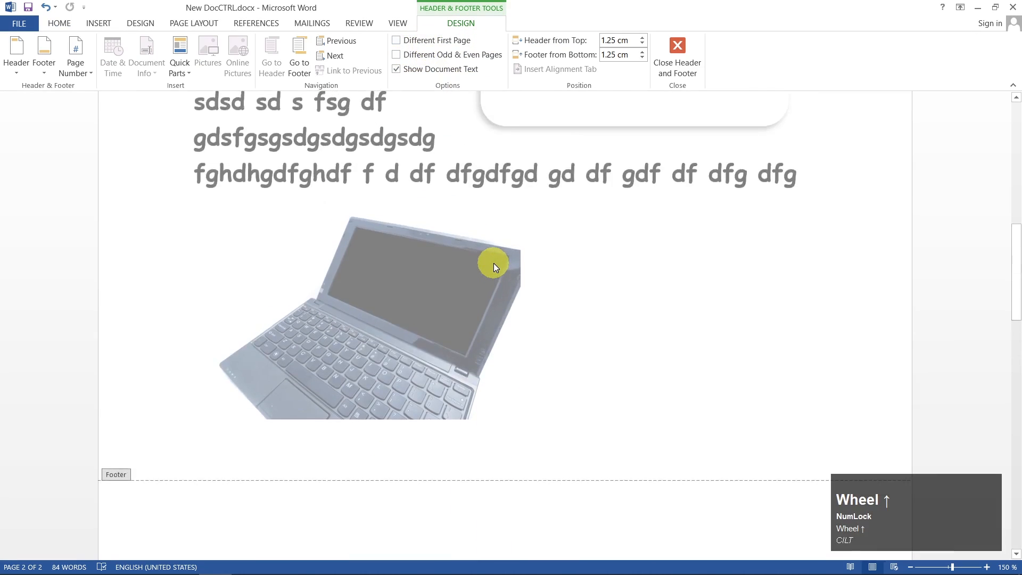
click(511, 169)
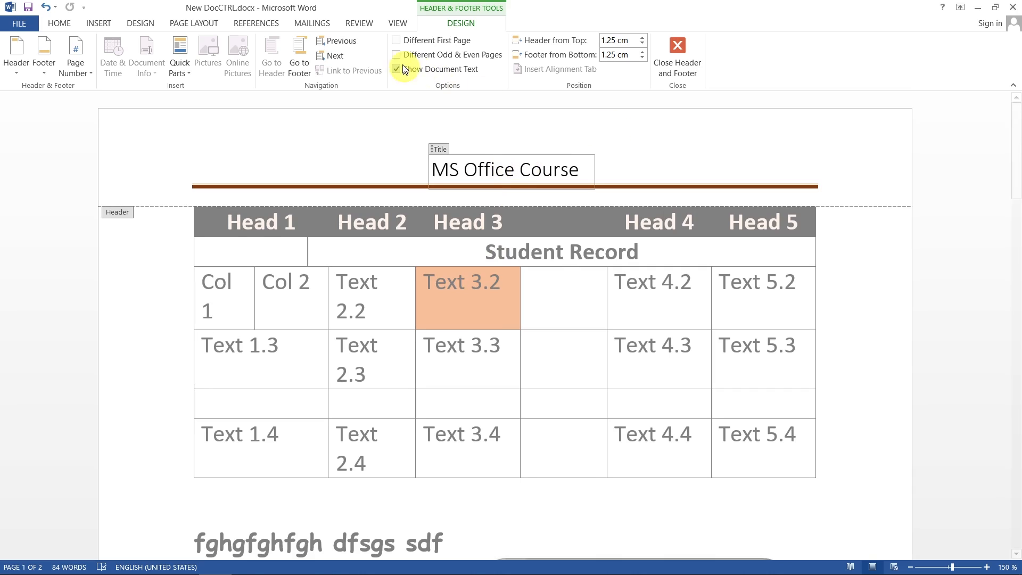
click(396, 39)
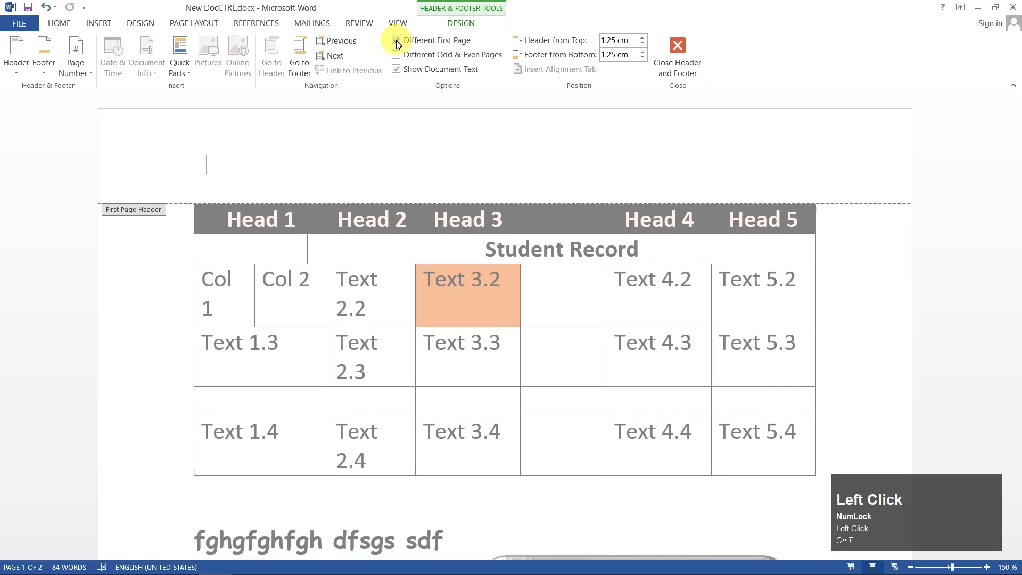
Insert the built-in Banded header on the first page, close the header and compare it with the second page's header
click(16, 68)
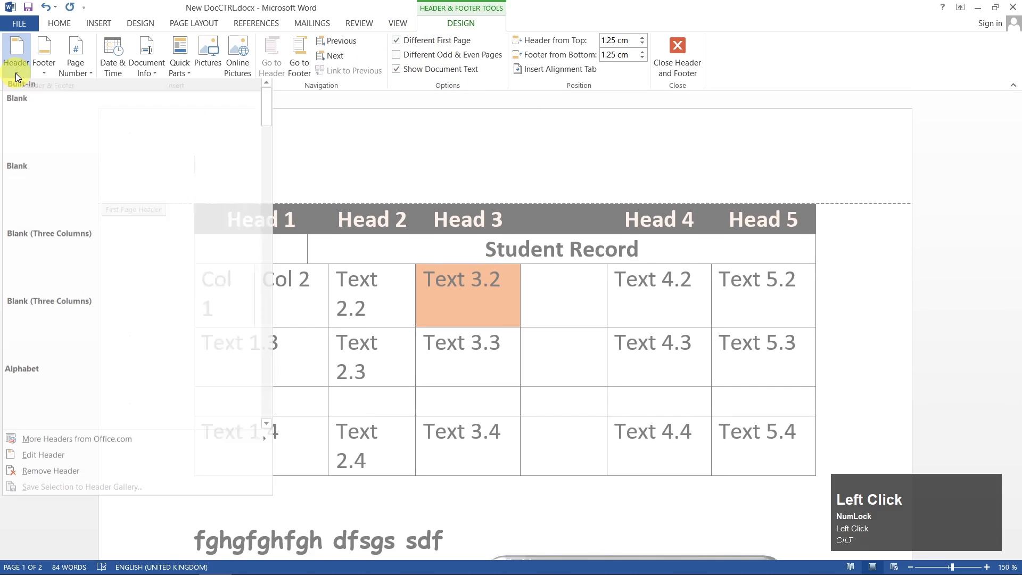
scroll(121, 329, down, 6)
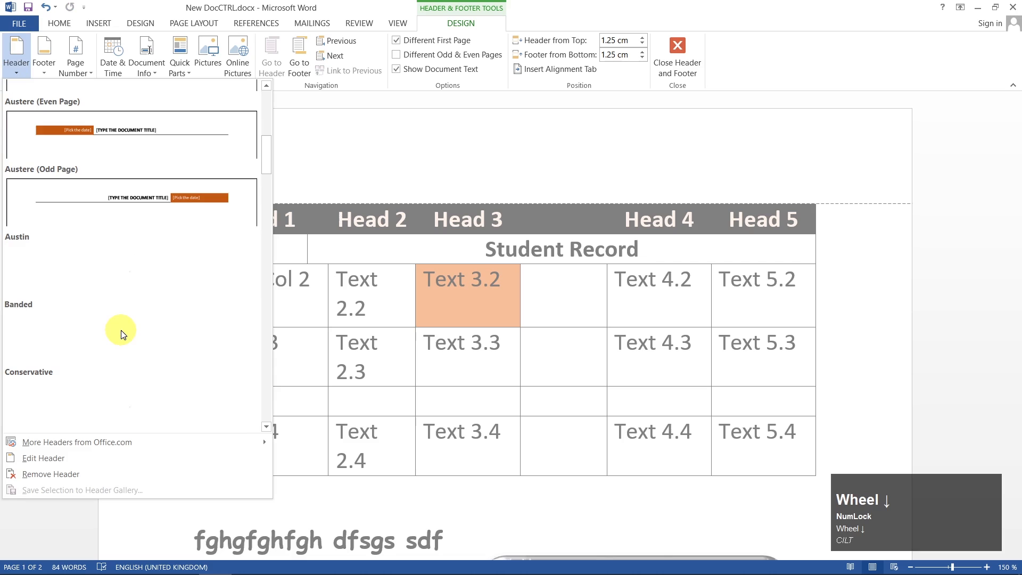
scroll(120, 330, up, 3)
scroll(120, 330, down, 3)
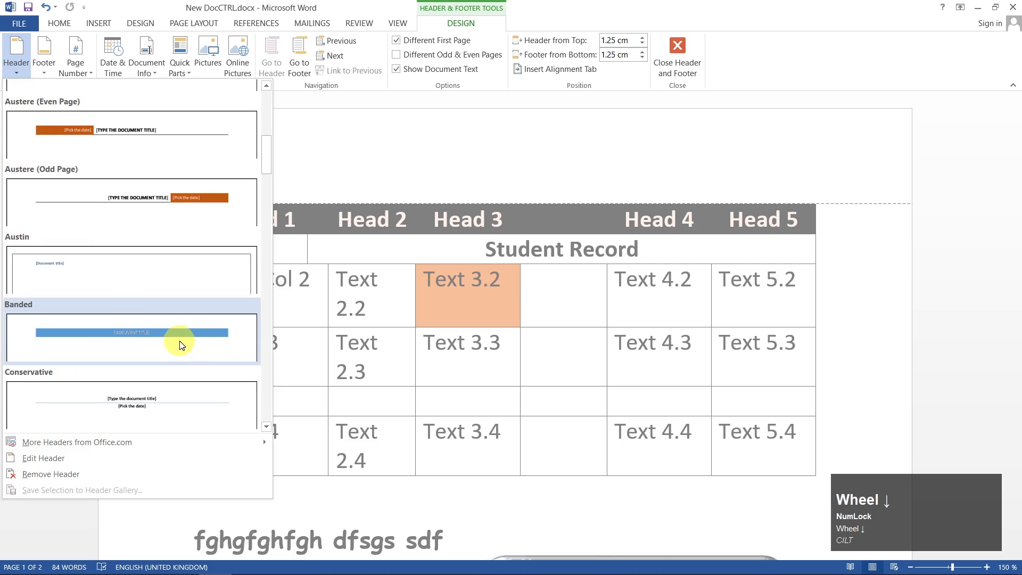
click(180, 343)
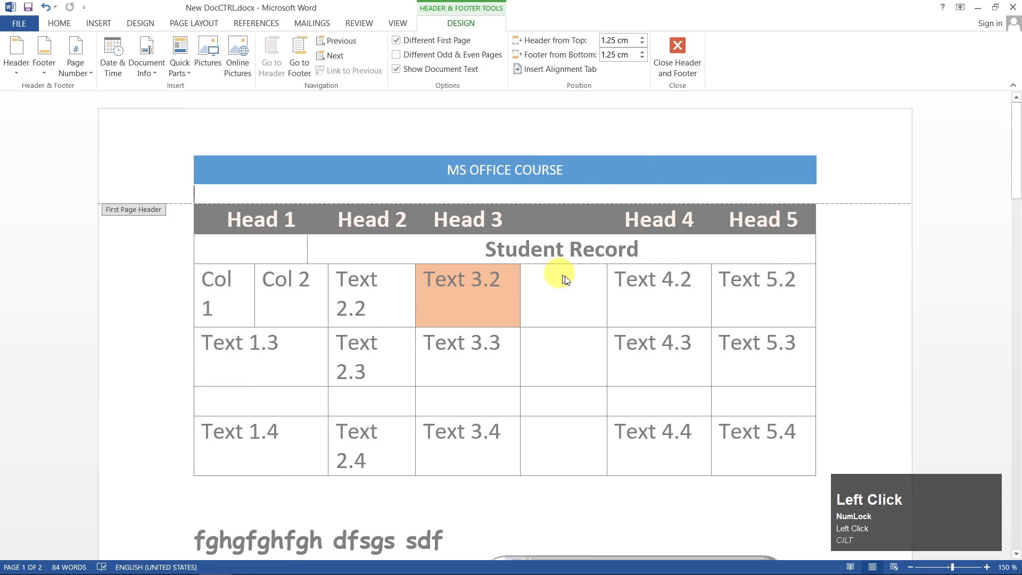
double_click(445, 362)
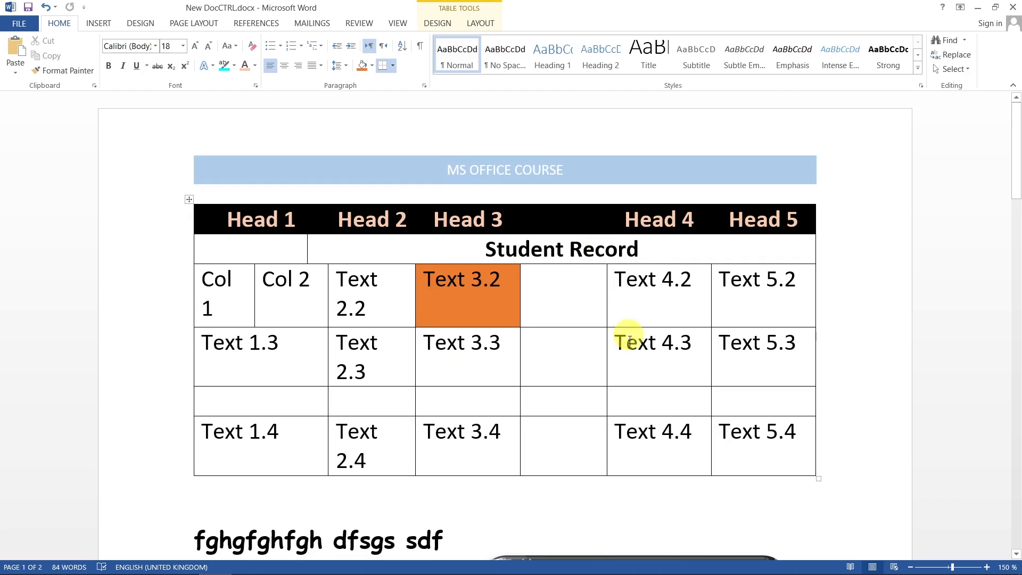
scroll(628, 359, down, 3)
scroll(628, 359, down, 12)
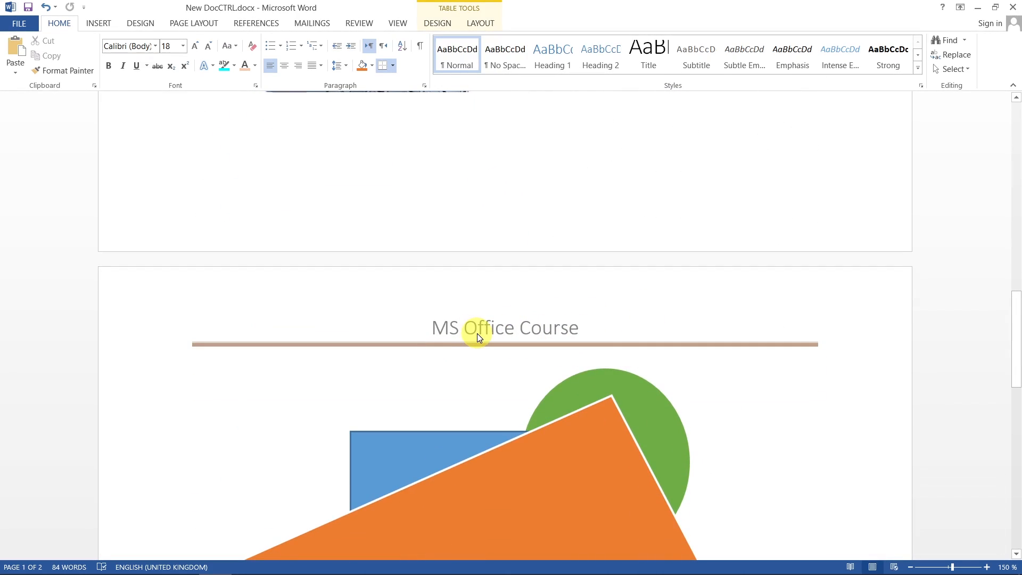
scroll(476, 333, up, 15)
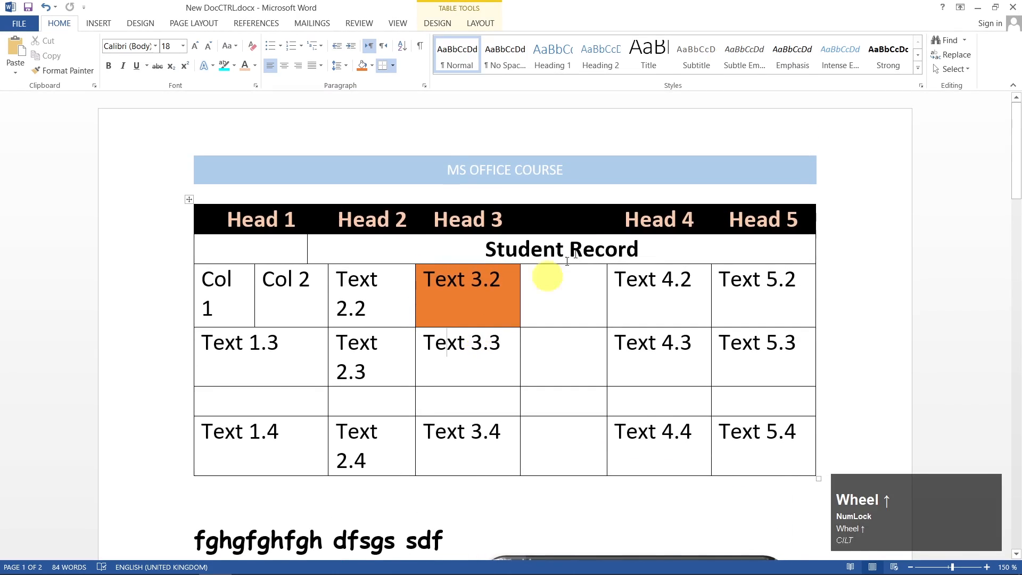
Insert blank pages at the cursor in the first page's table
click(97, 24)
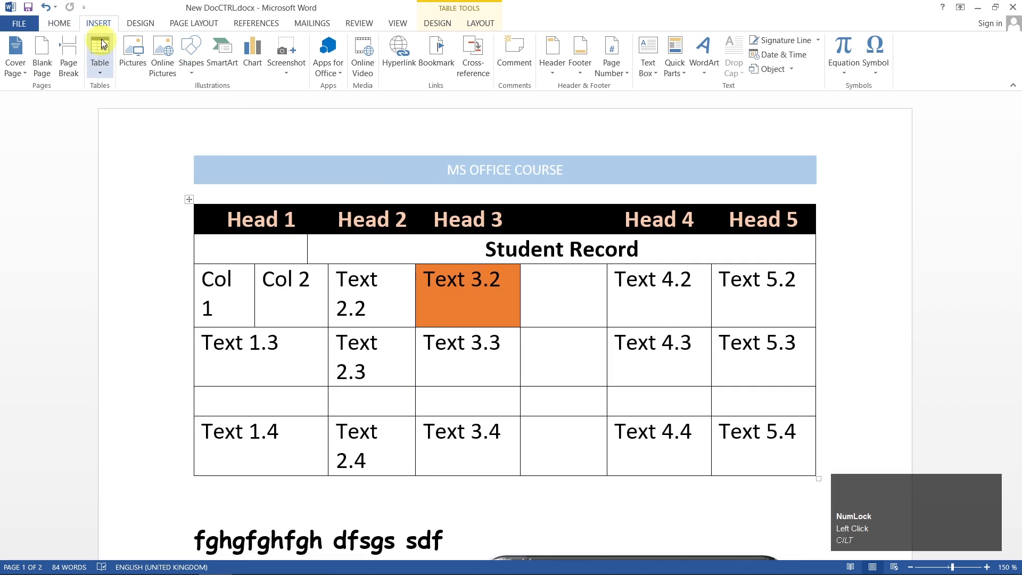
click(42, 58)
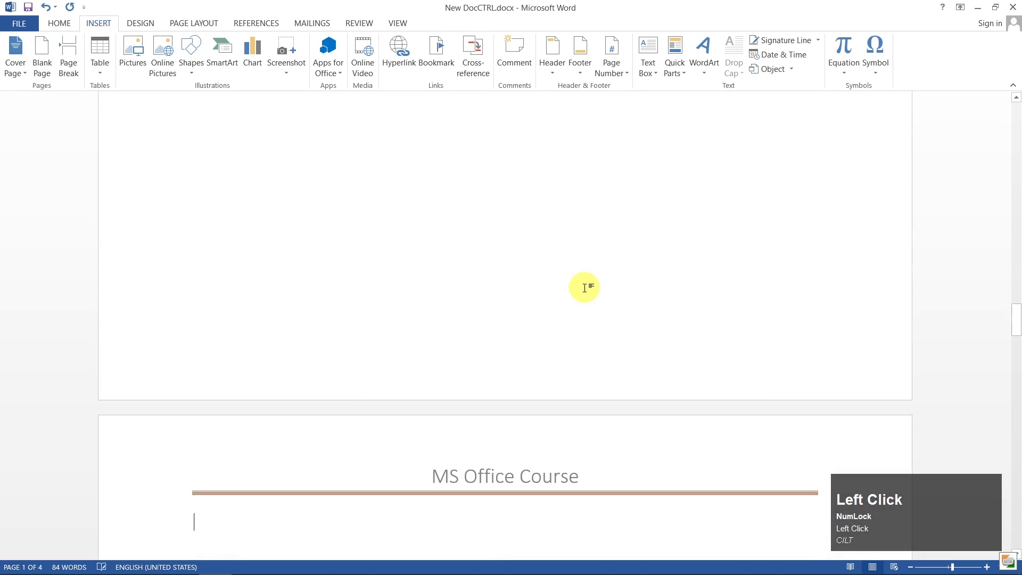
scroll(582, 286, up, 3)
scroll(582, 293, up, 15)
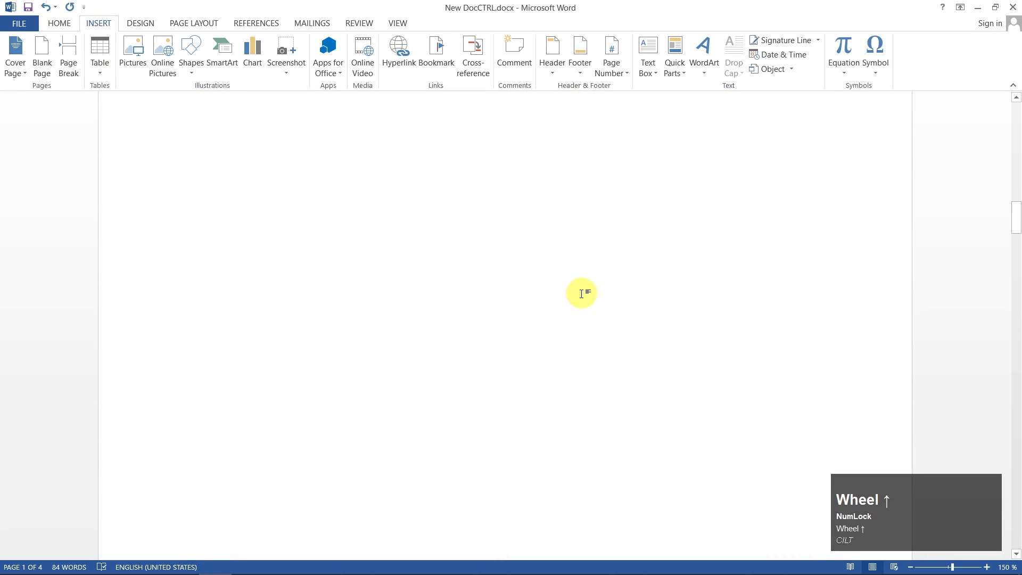
scroll(579, 294, up, 10)
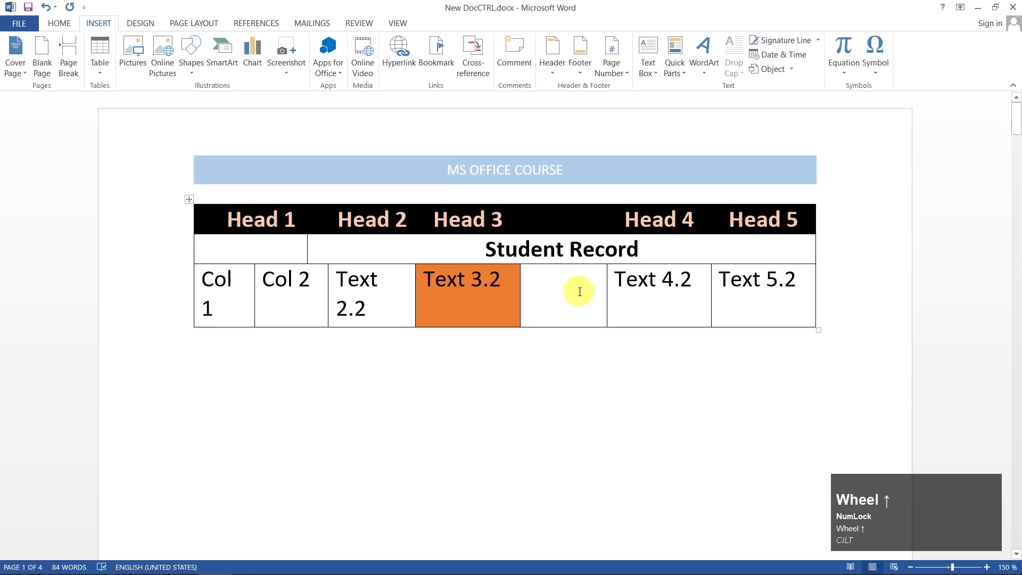
drag(529, 213, 495, 307)
click(486, 445)
Examine the headers on the first page and on the added blank pages
scroll(486, 445, down, 15)
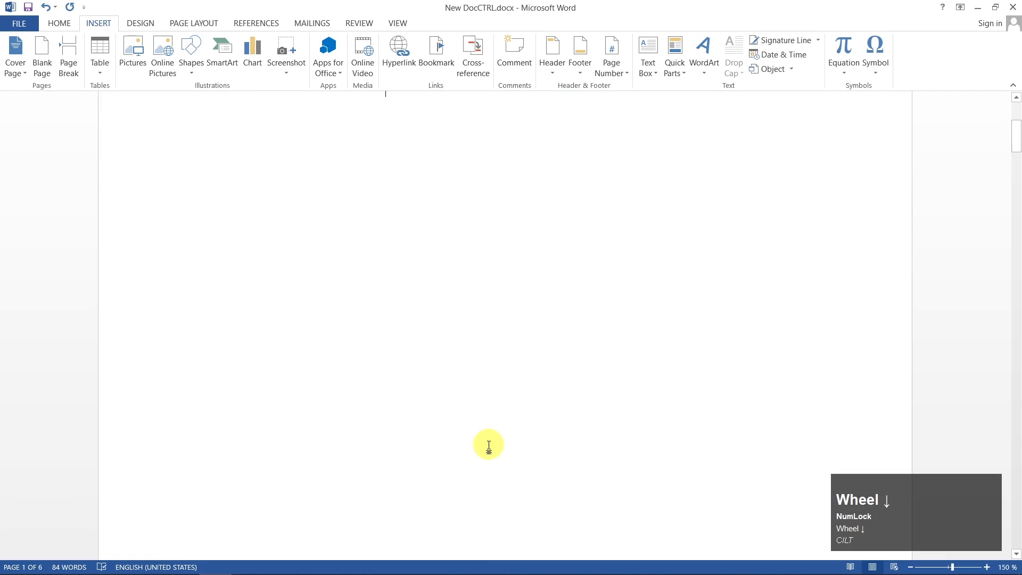
scroll(493, 435, down, 5)
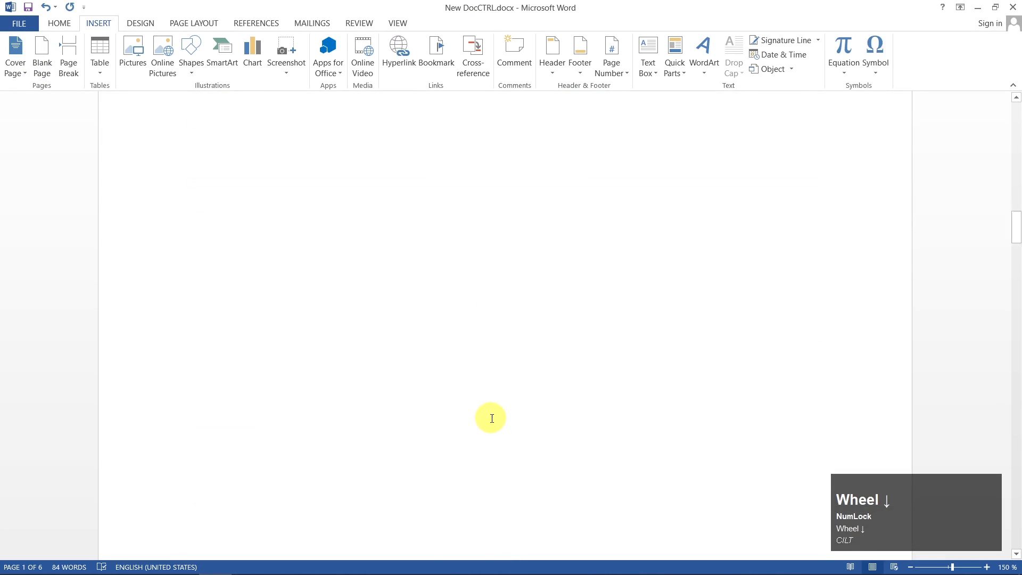
scroll(492, 418, down, 8)
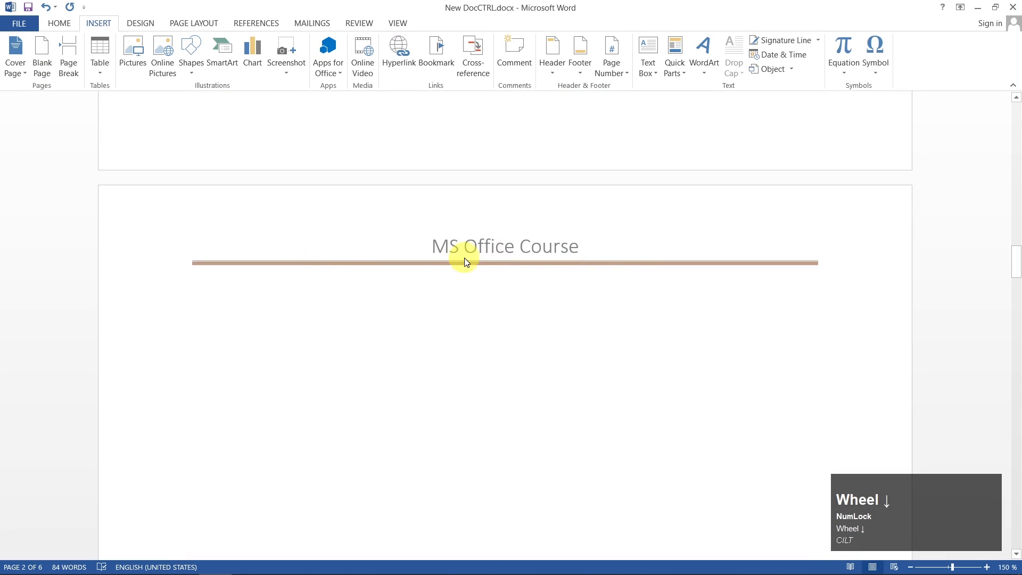
scroll(547, 430, up, 10)
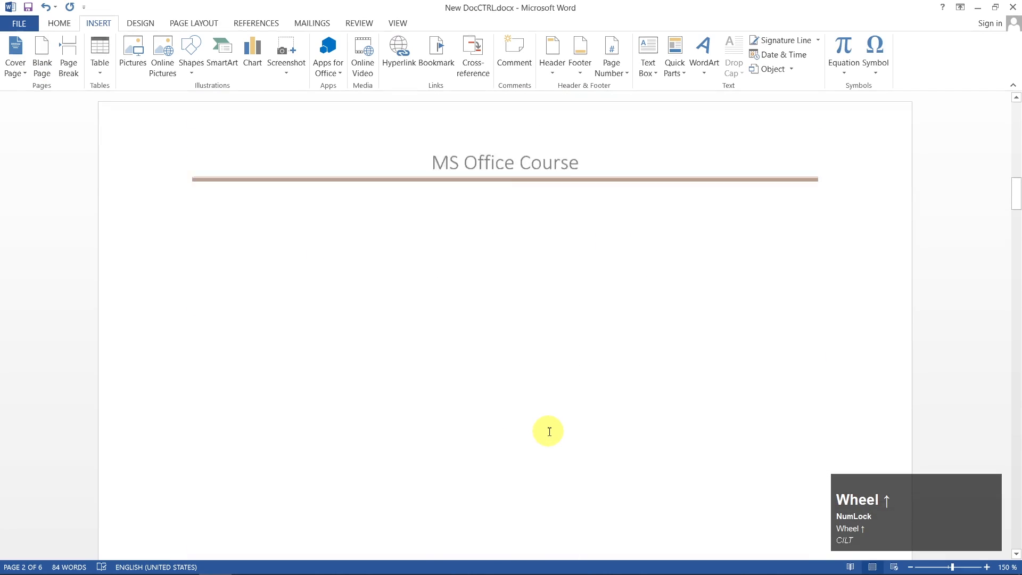
scroll(548, 431, up, 2)
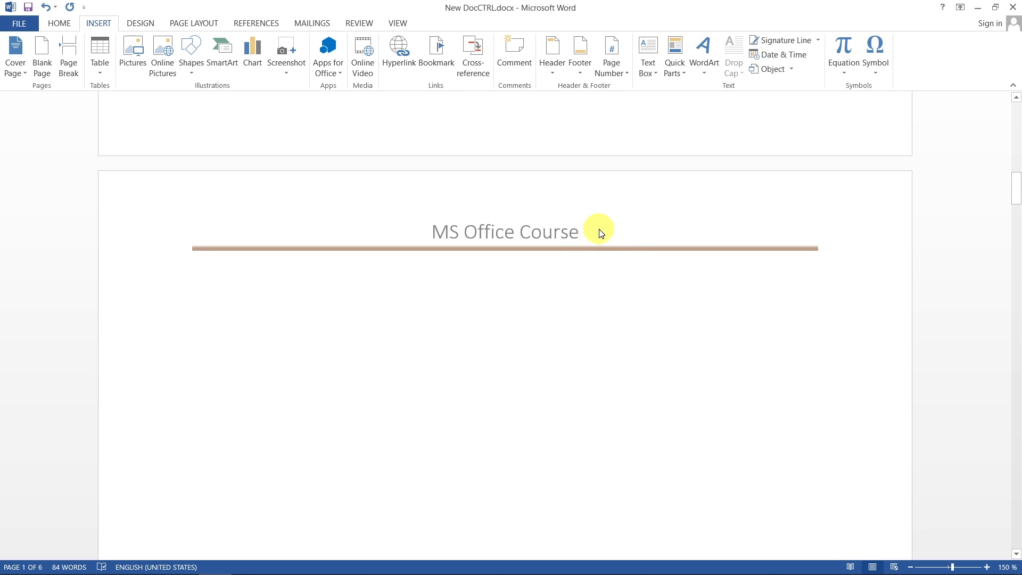
scroll(599, 227, up, 12)
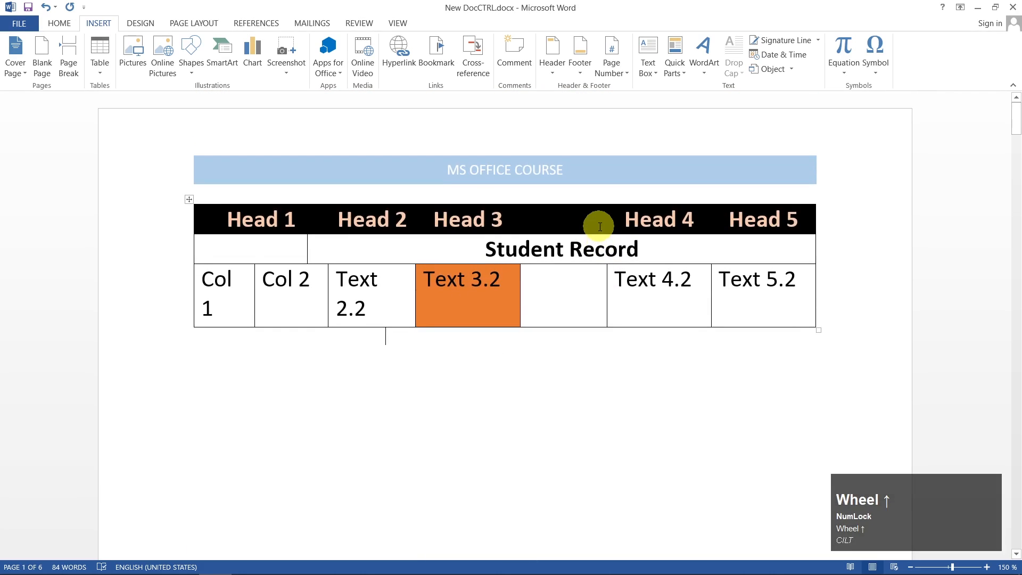
scroll(623, 271, down, 1)
scroll(623, 272, down, 12)
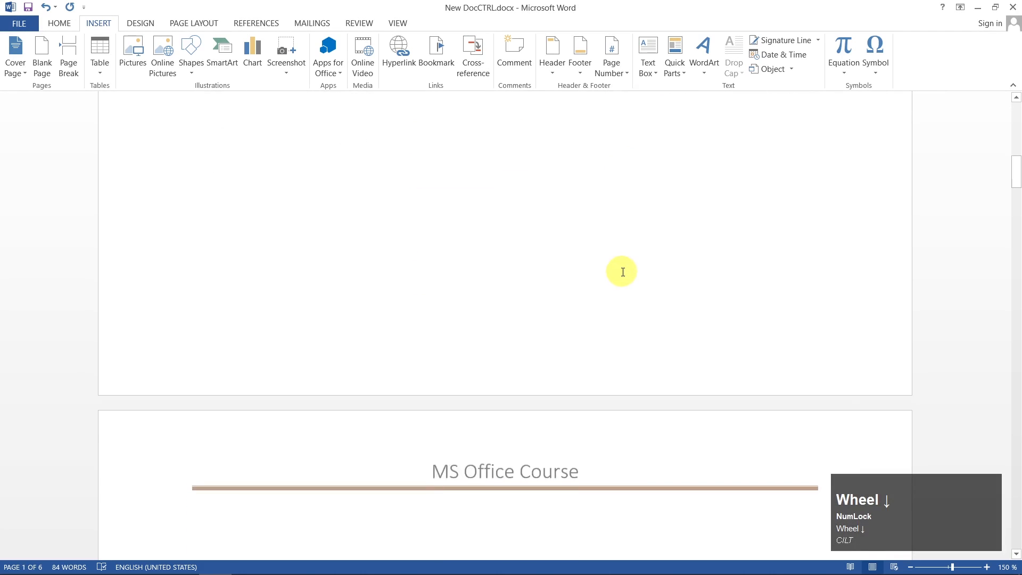
Reopen the header on page 2, turn on Different Odd & Even Pages and insert the Austere (Even Page) header
double_click(593, 232)
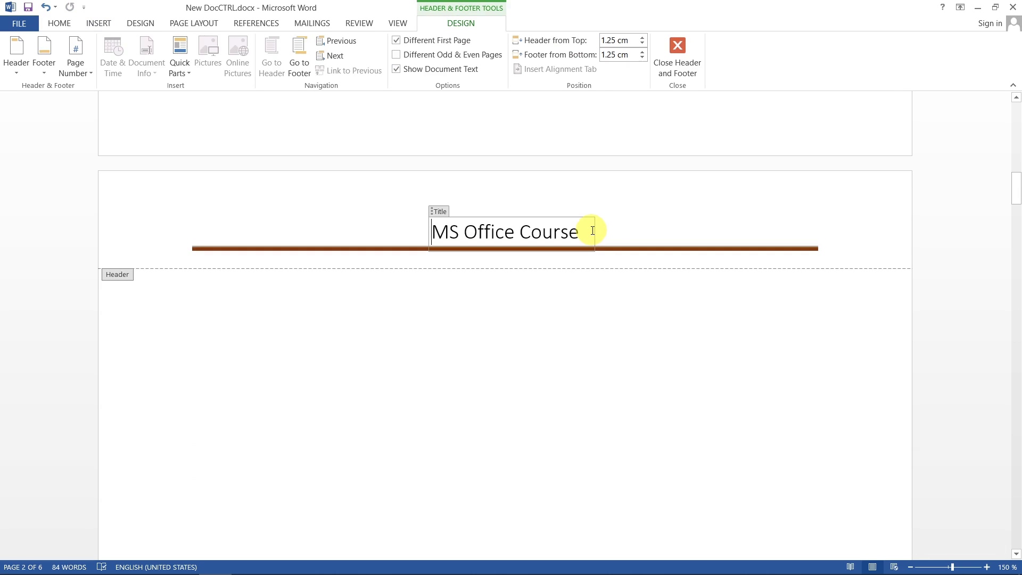
click(397, 55)
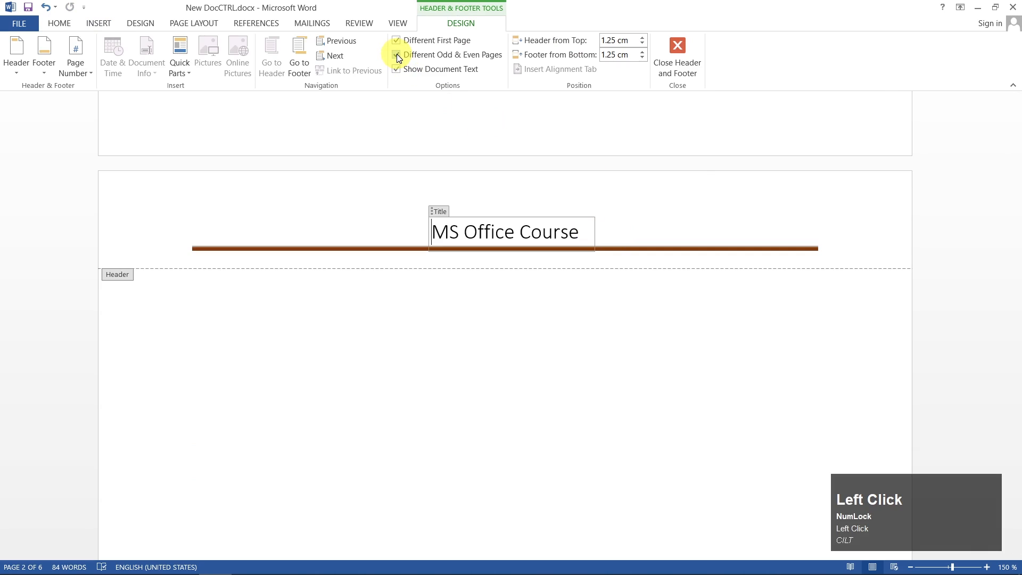
click(11, 71)
scroll(112, 344, down, 3)
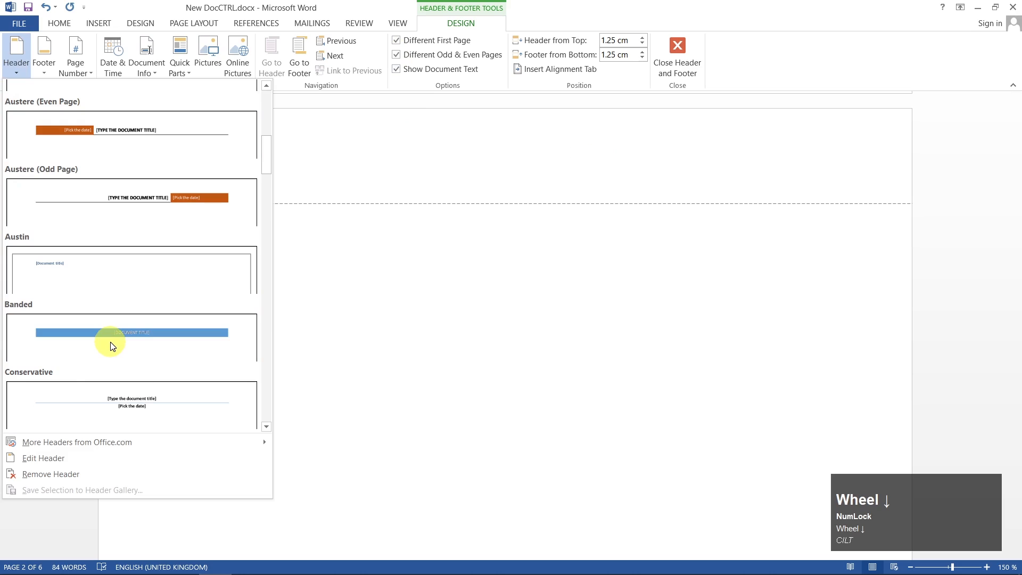
click(101, 160)
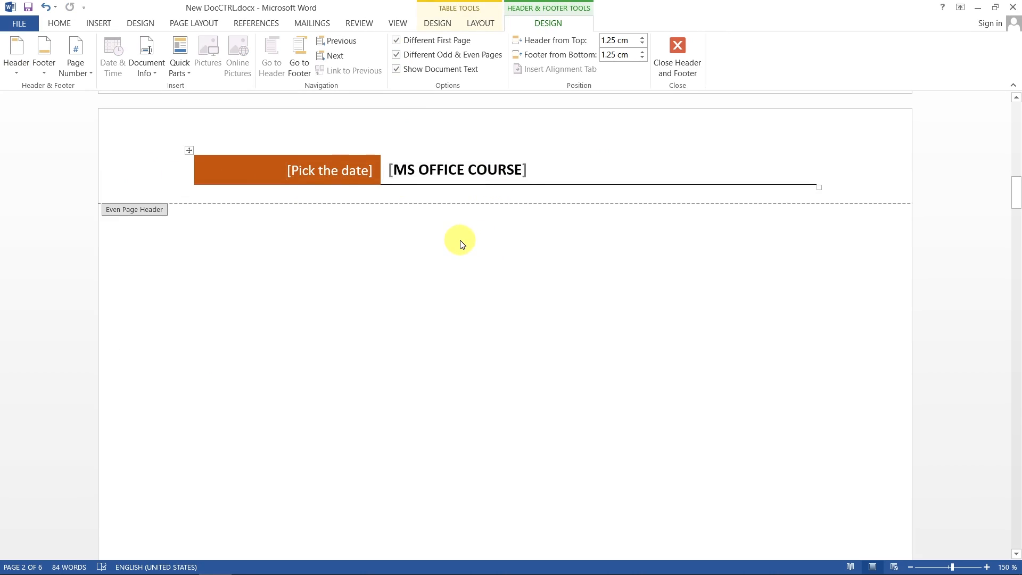
Replace the odd page header on page 3 with the built-in Austere (Odd Page) header
scroll(468, 270, down, 5)
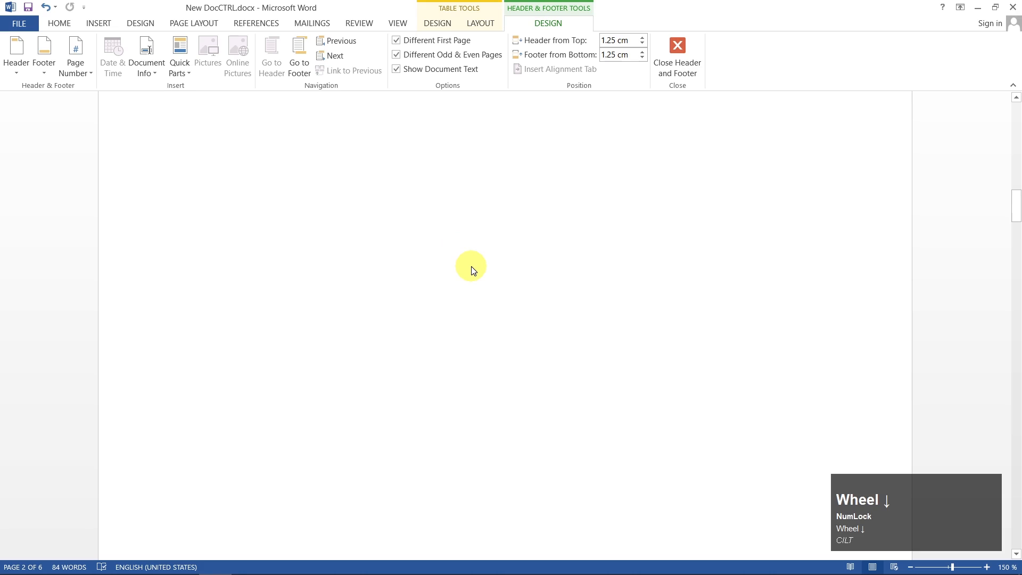
scroll(471, 269, down, 6)
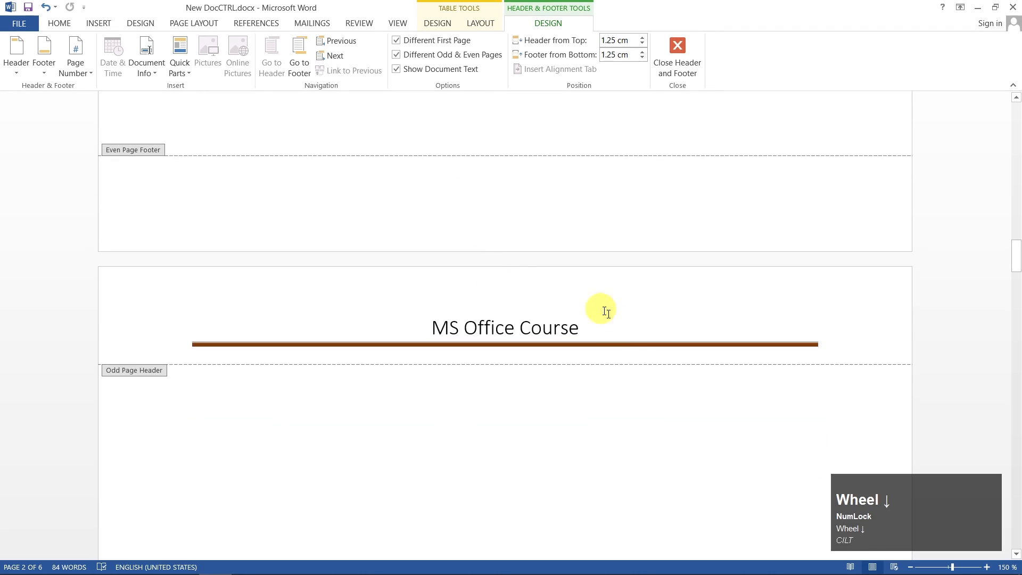
click(639, 333)
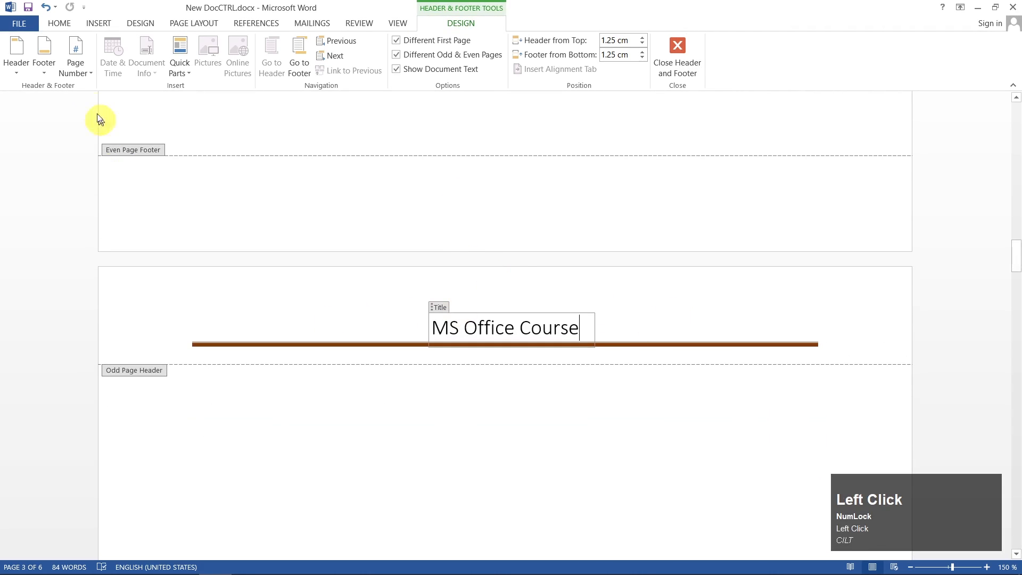
click(11, 76)
scroll(126, 342, down, 4)
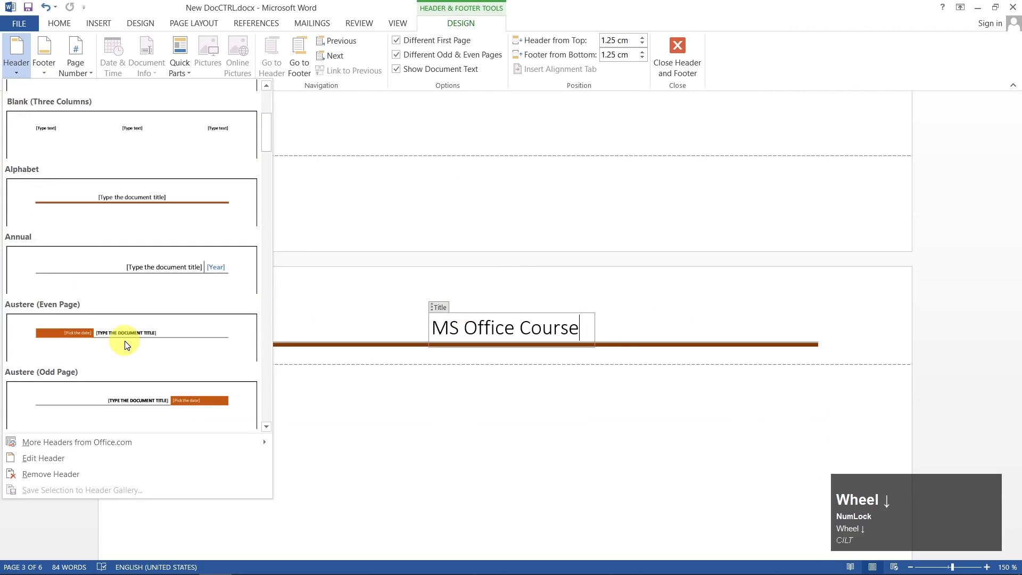
click(147, 213)
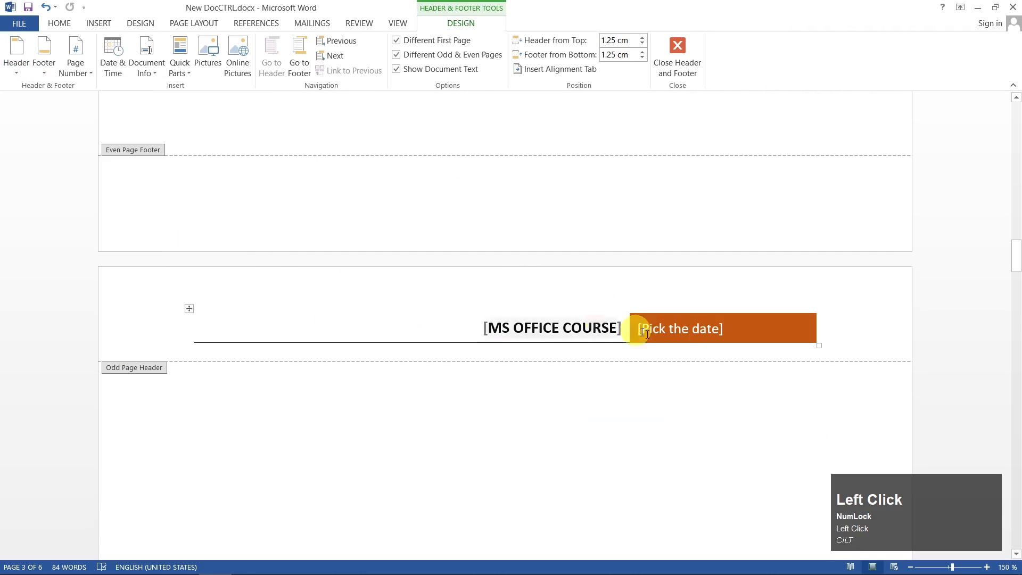
Compare the first, even and odd page headers and close header editing to return to the document body
scroll(656, 369, up, 5)
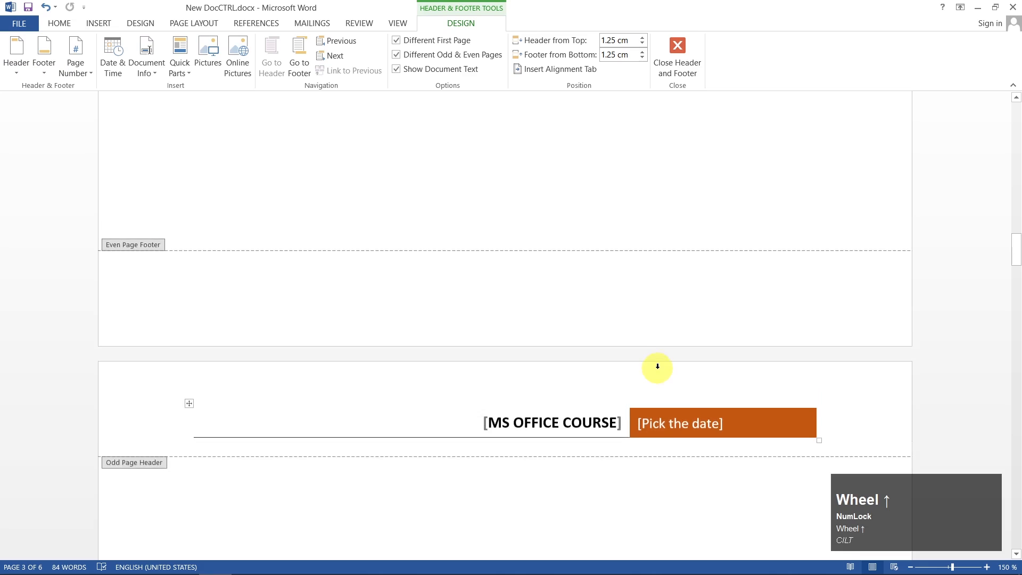
scroll(658, 367, up, 6)
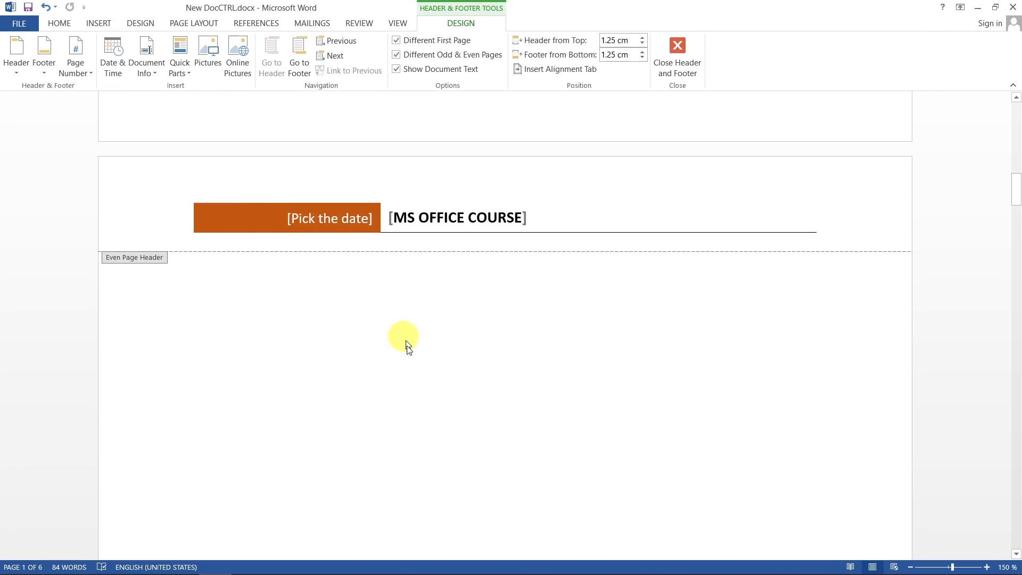
scroll(409, 356, down, 3)
scroll(414, 358, down, 5)
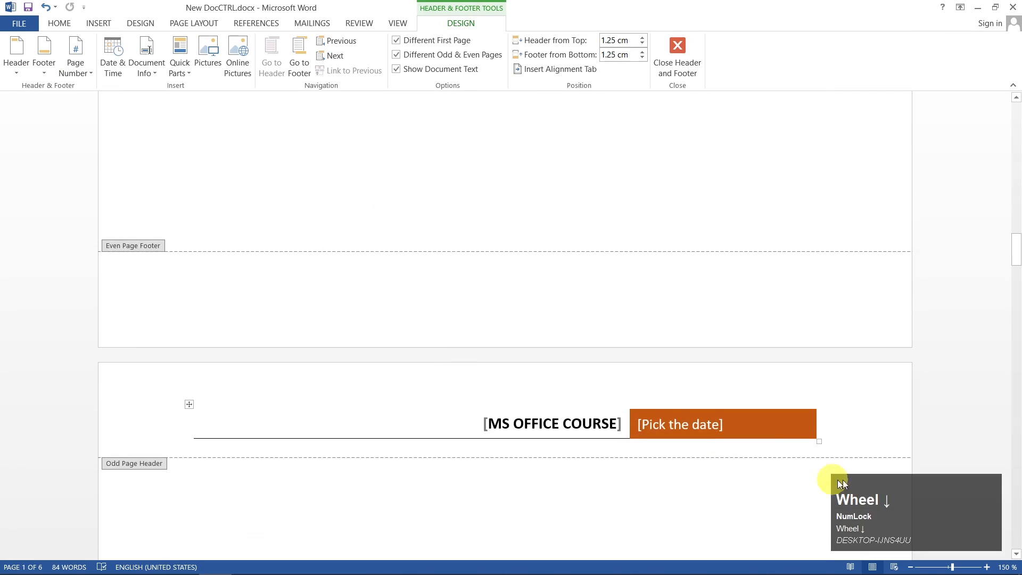
scroll(726, 429, up, 5)
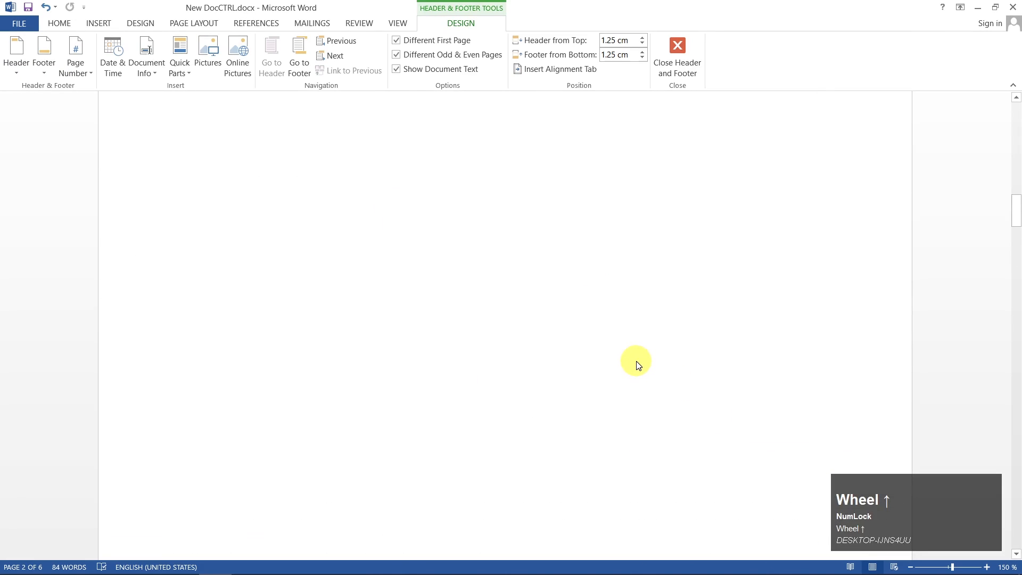
scroll(638, 365, up, 3)
click(315, 431)
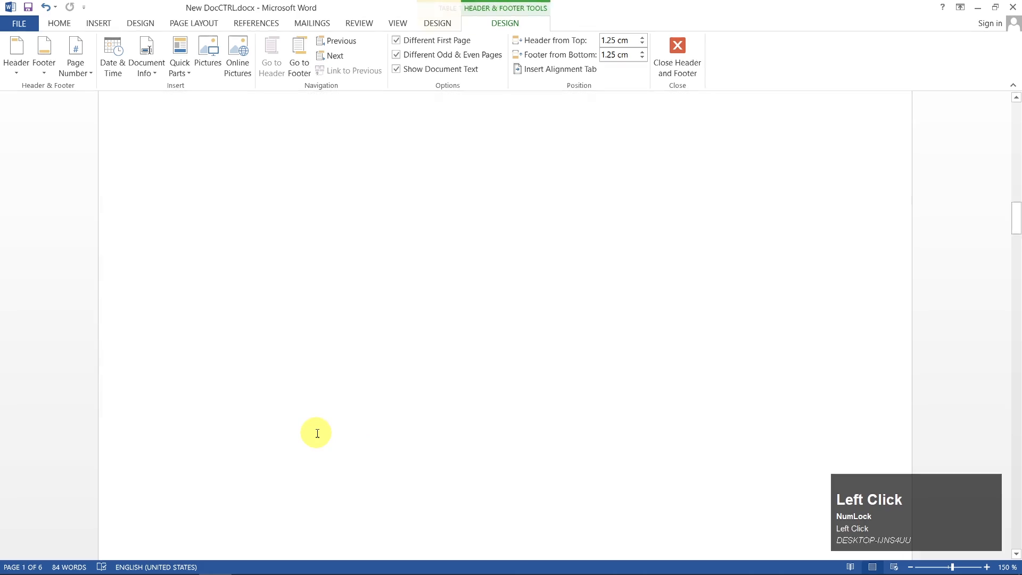
double_click(505, 282)
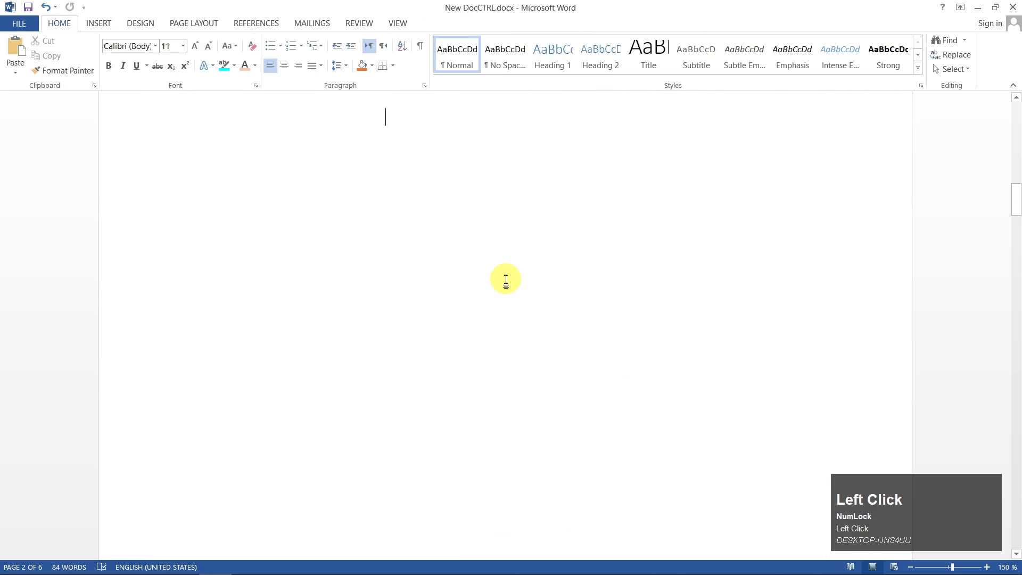
scroll(504, 279, up, 3)
scroll(506, 277, up, 3)
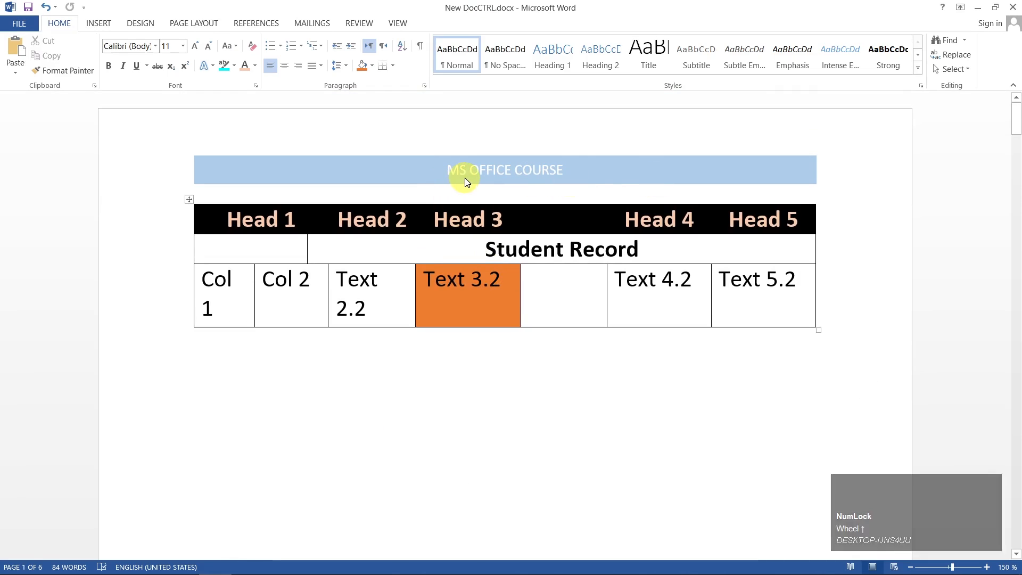
scroll(505, 471, down, 10)
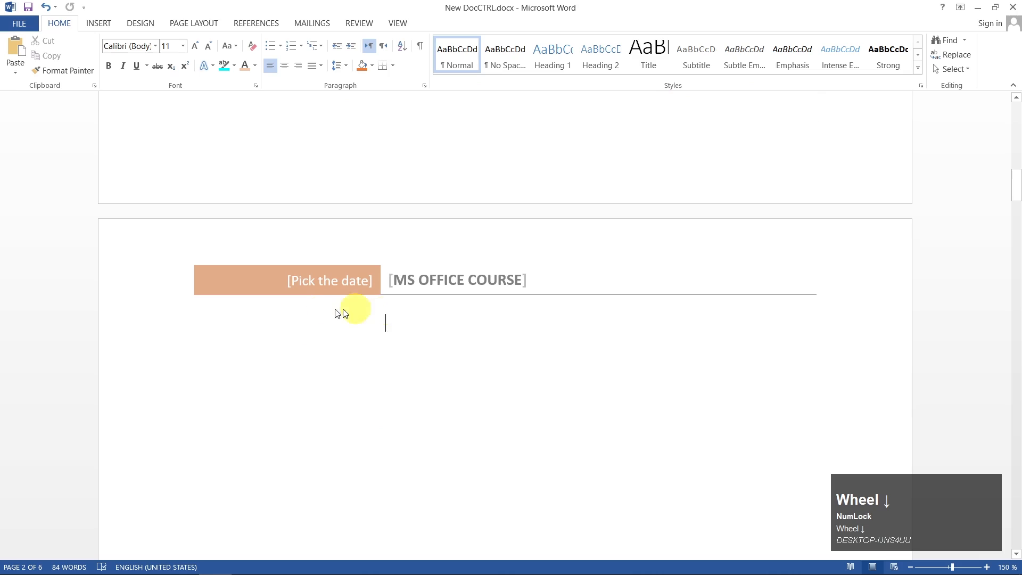
Examine the alternating even and odd page headers throughout the document, from page 2 to the table page and back
scroll(444, 419, down, 5)
scroll(444, 412, down, 3)
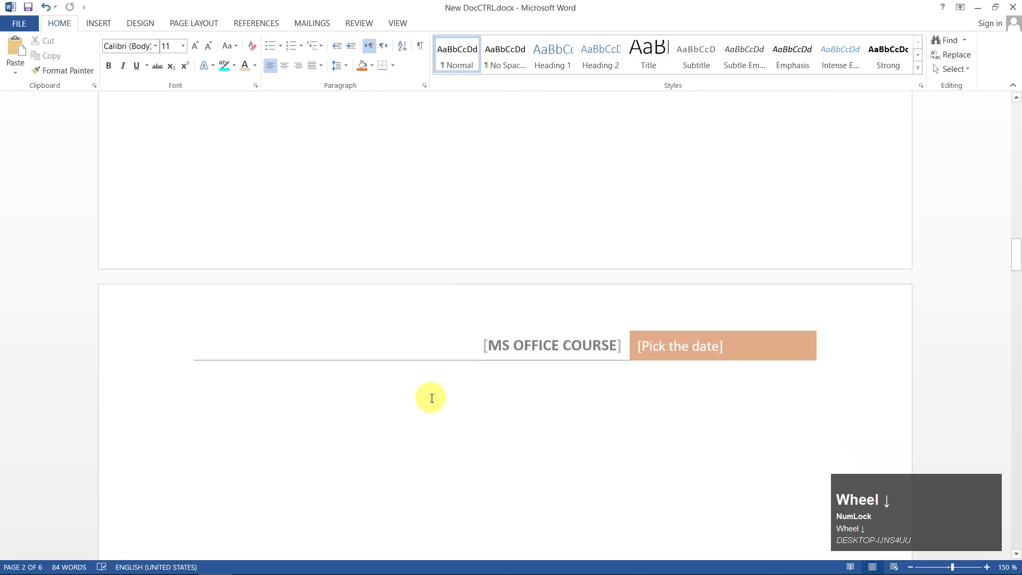
scroll(424, 408, down, 15)
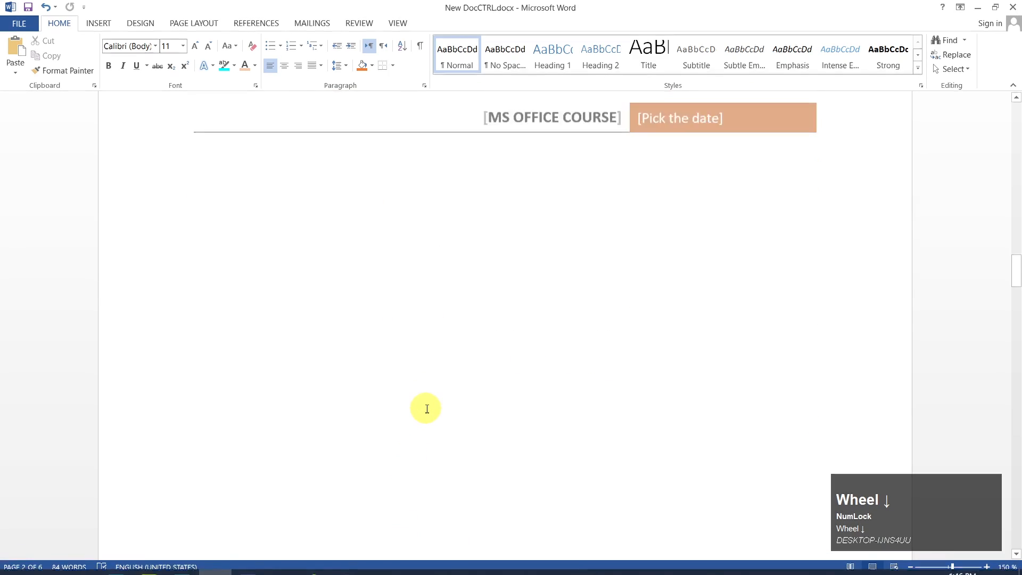
scroll(388, 274, down, 12)
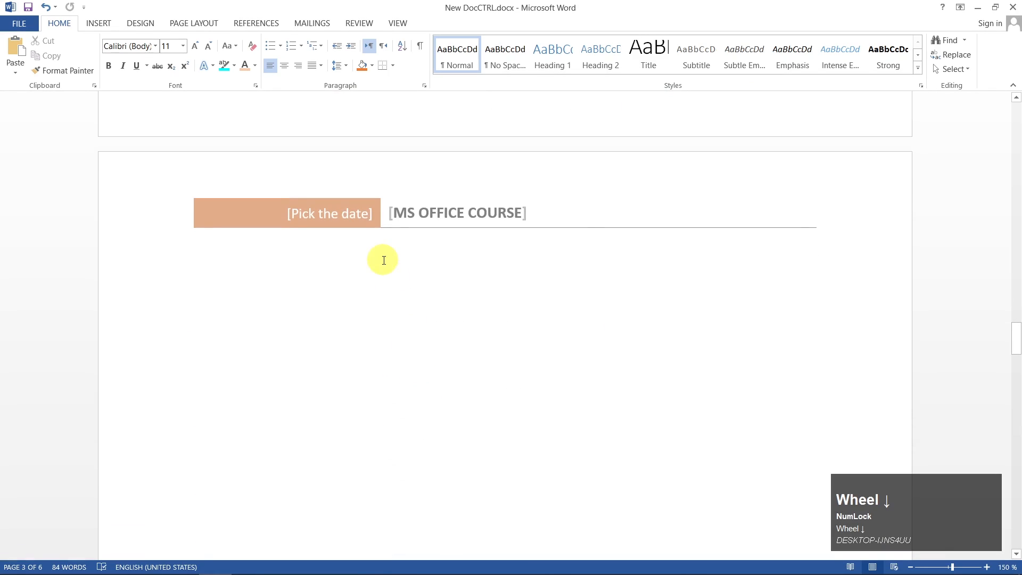
scroll(389, 274, down, 5)
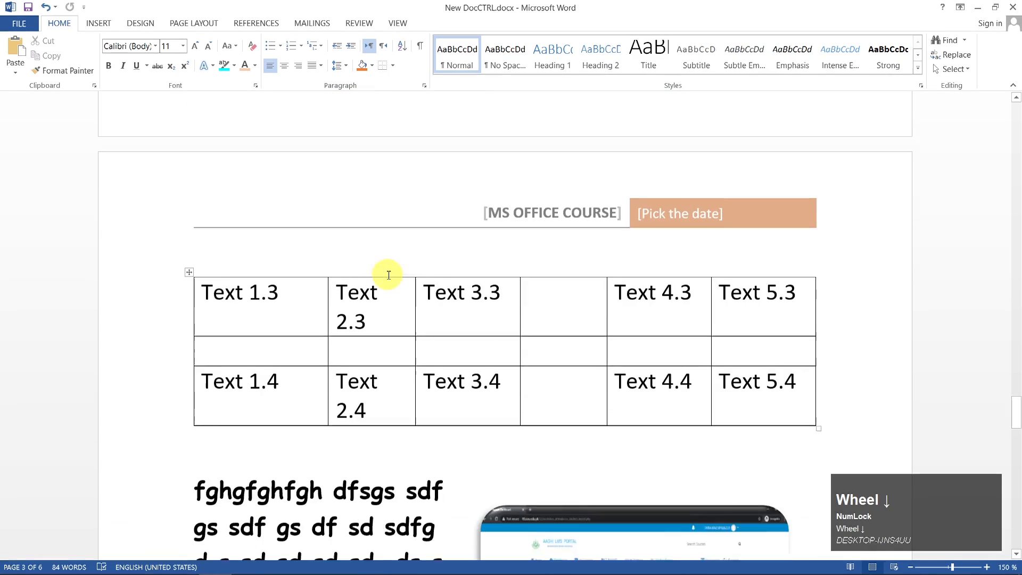
scroll(463, 366, up, 5)
scroll(465, 367, up, 3)
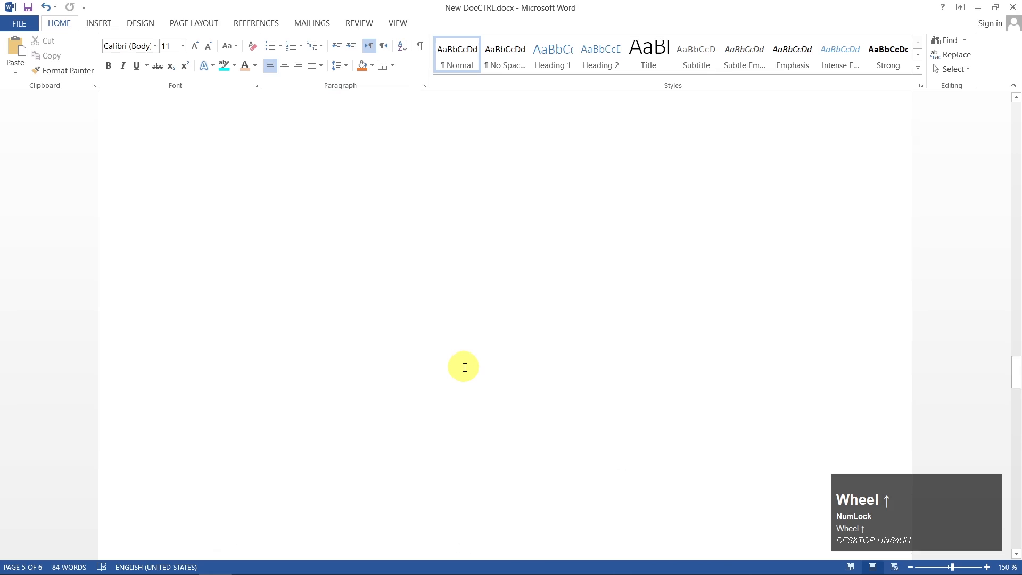
scroll(465, 367, up, 15)
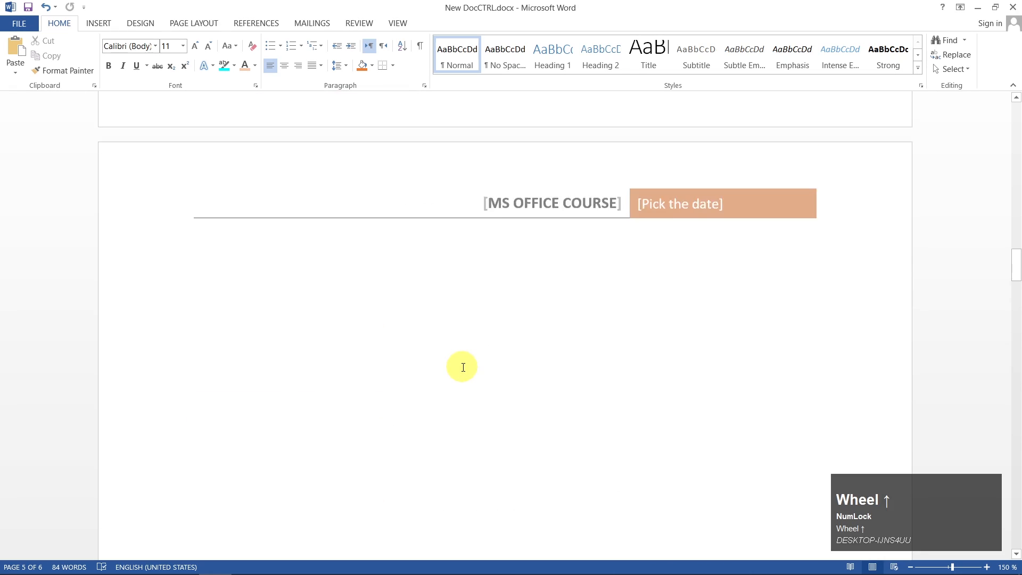
Insert the built-in Alphabet footer on the even pages and close footer editing
click(98, 23)
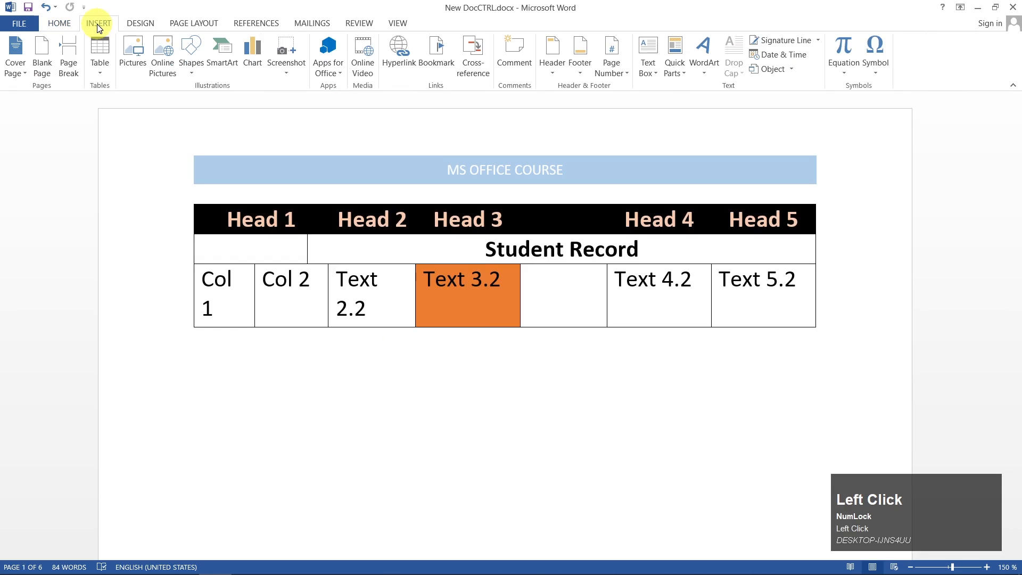
click(579, 75)
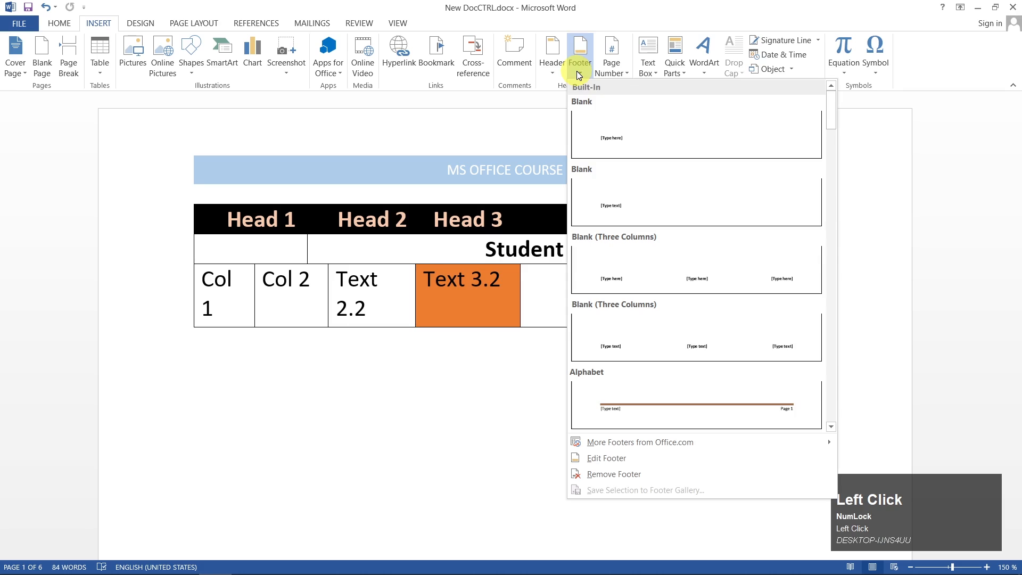
scroll(714, 394, down, 3)
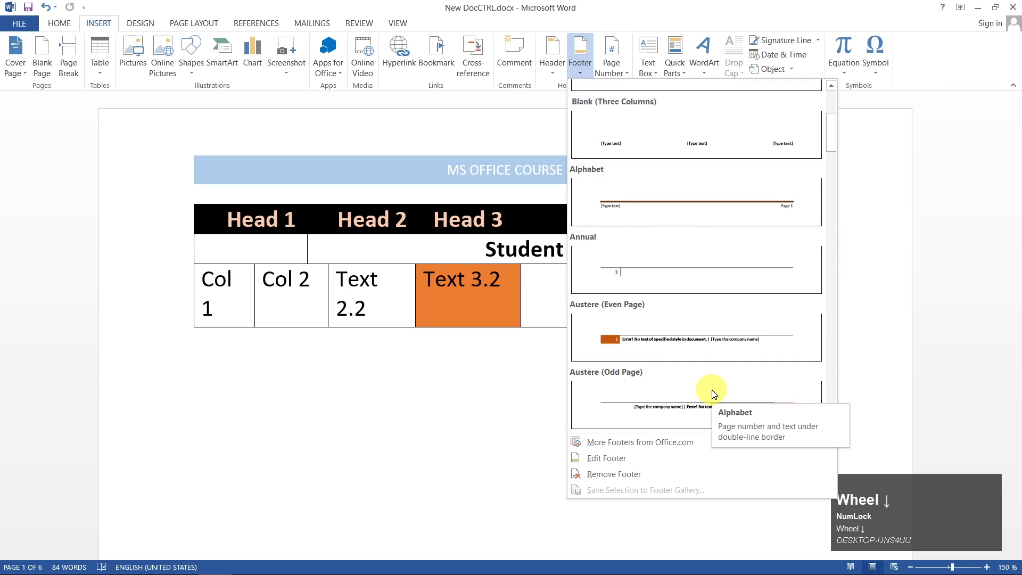
click(688, 214)
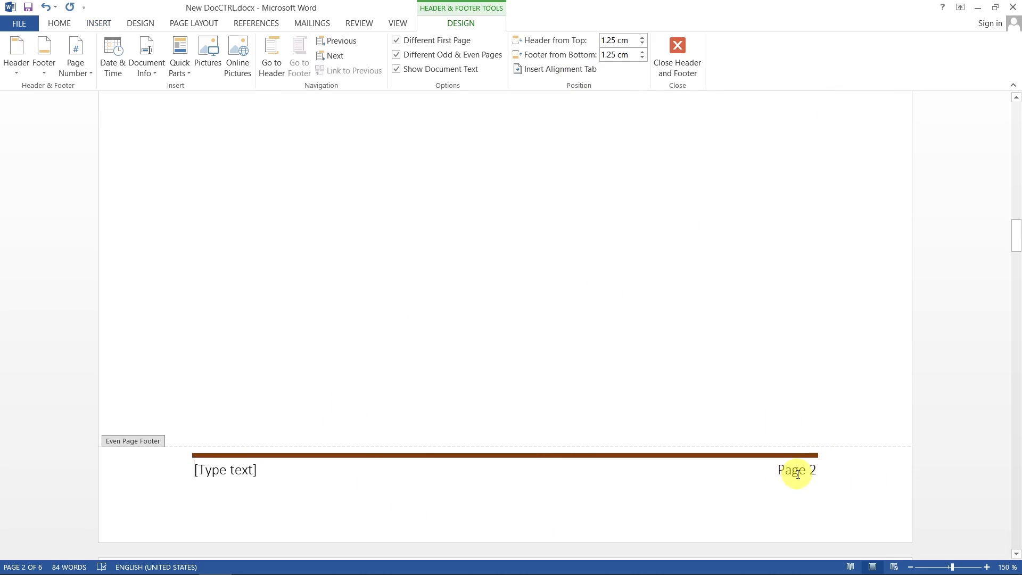
double_click(474, 245)
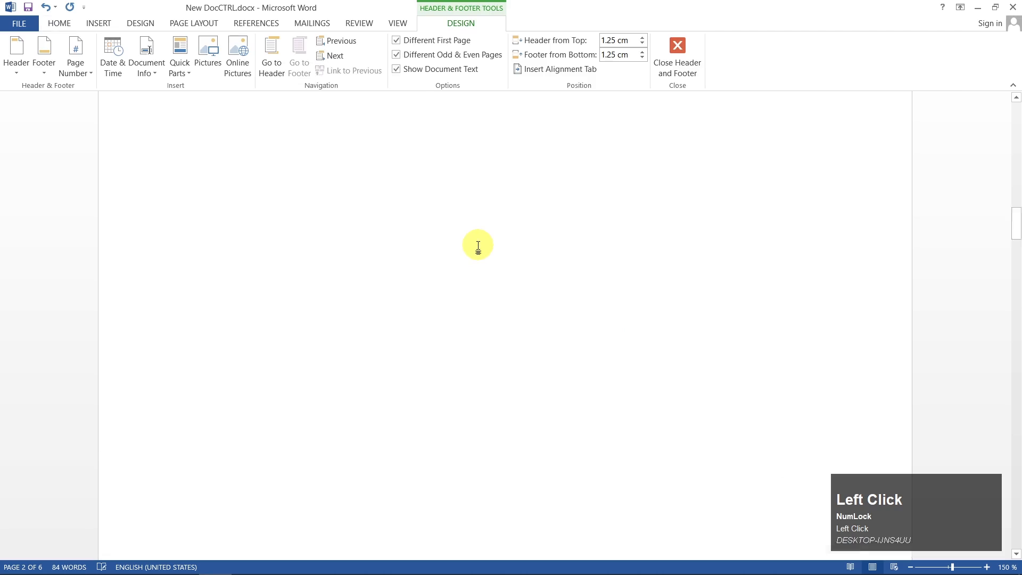
Compare the bottoms of the first, even and odd pages to check which ones carry the Alphabet footer
scroll(524, 309, up, 3)
scroll(525, 308, up, 6)
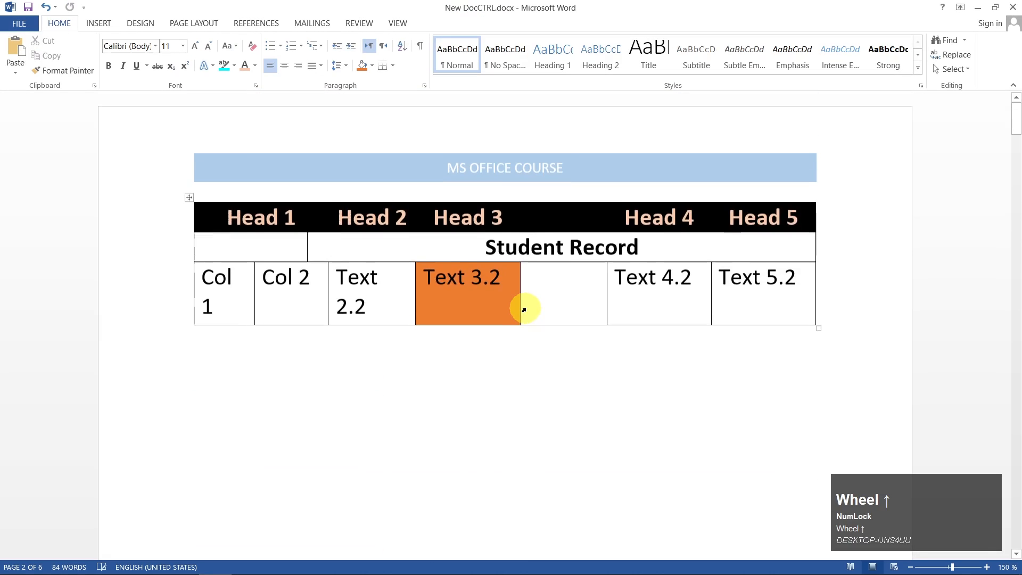
scroll(525, 309, down, 2)
scroll(525, 309, down, 2)
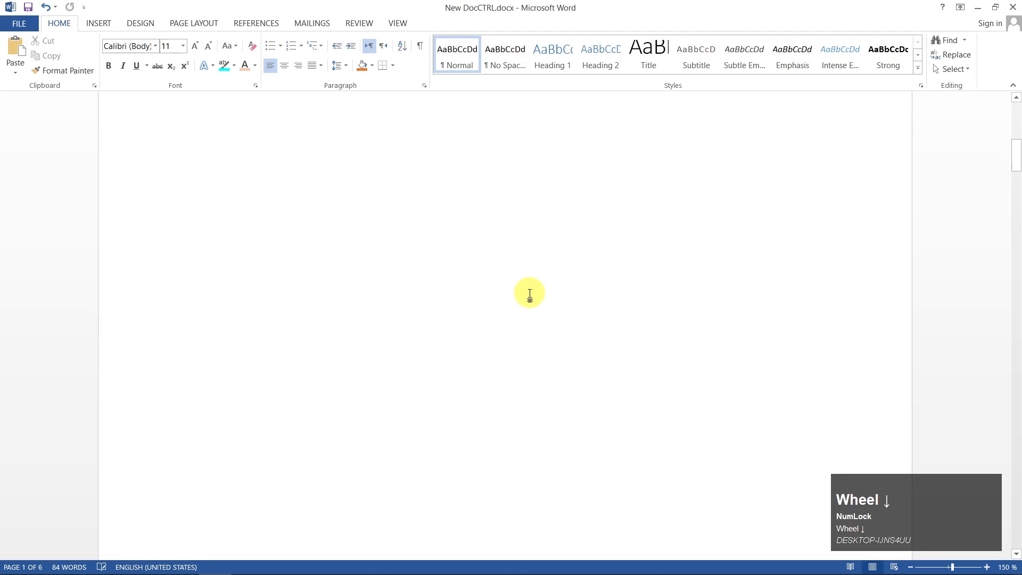
scroll(529, 295, down, 2)
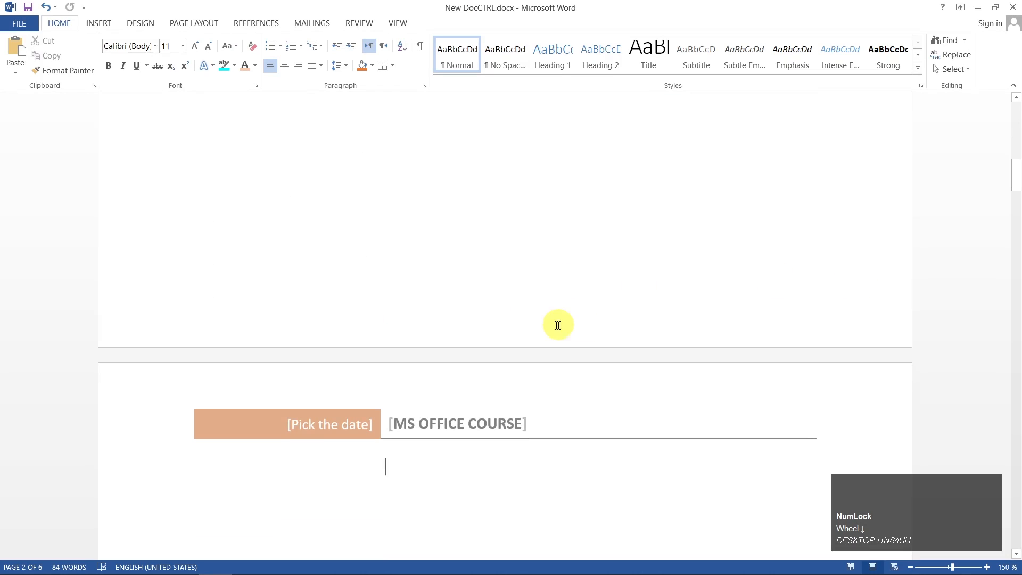
scroll(553, 324, down, 4)
scroll(549, 321, up, 3)
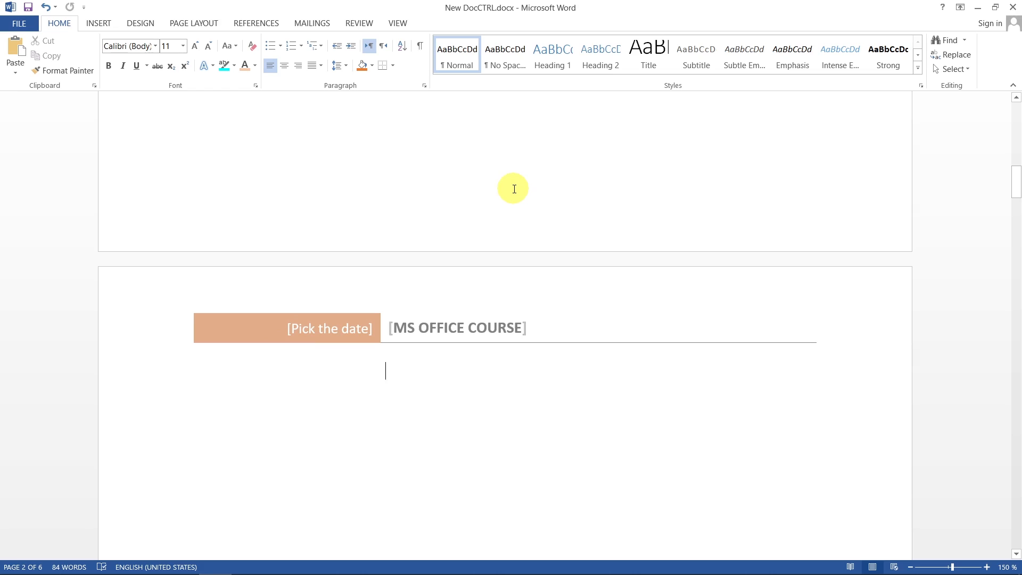
scroll(514, 189, down, 3)
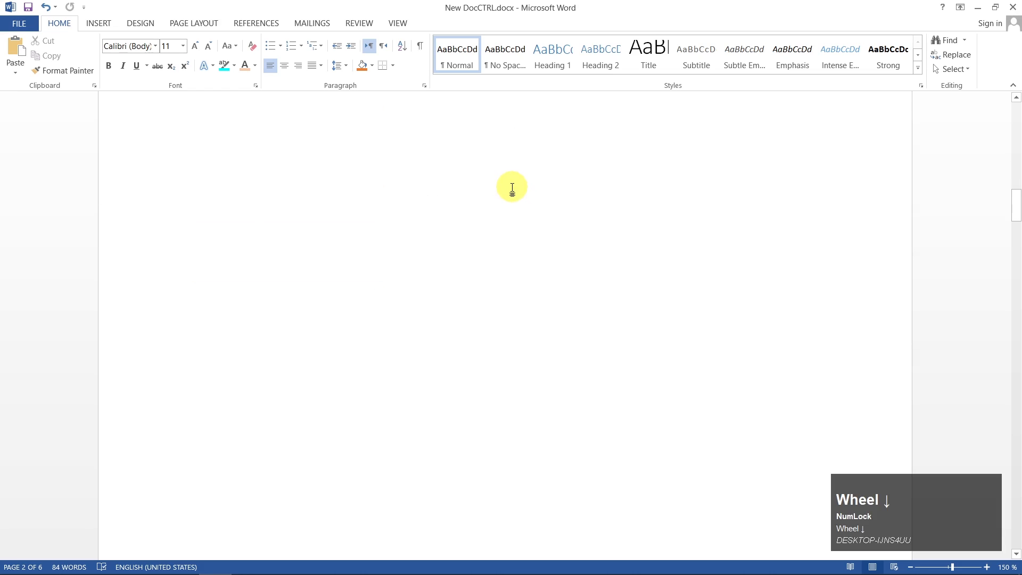
scroll(512, 183, down, 3)
scroll(754, 296, down, 3)
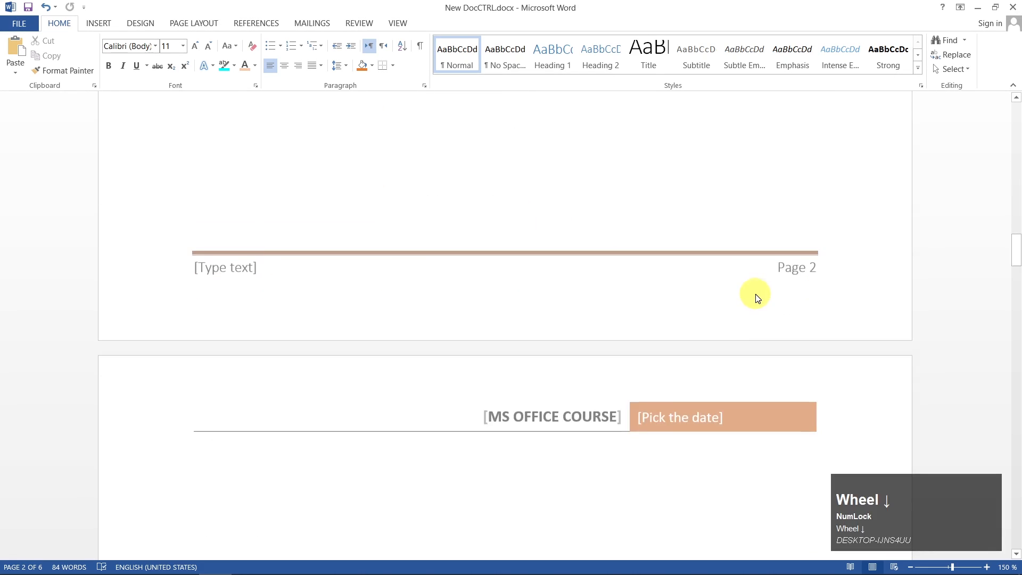
scroll(755, 291, down, 12)
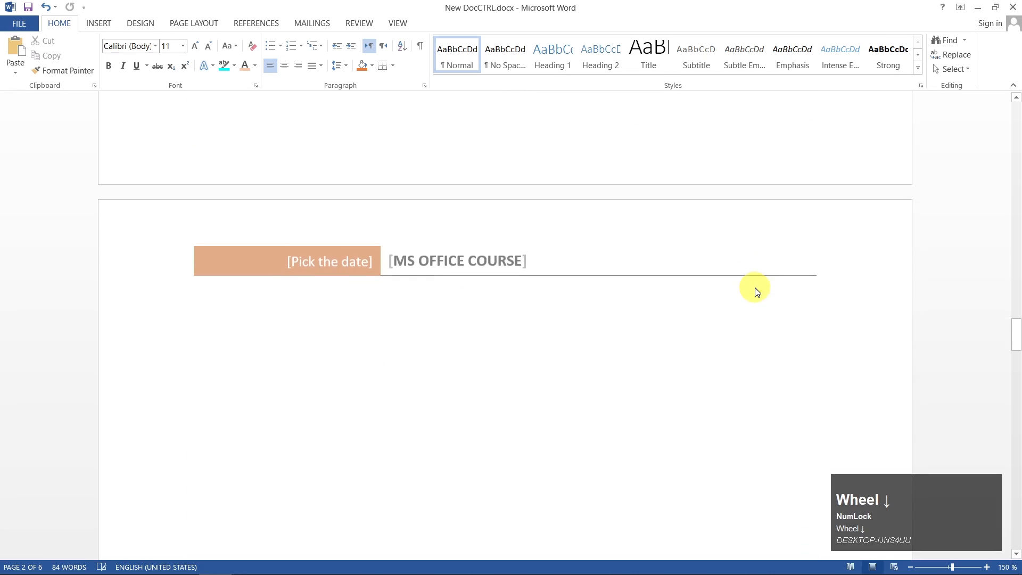
scroll(755, 288, up, 3)
scroll(755, 287, up, 1)
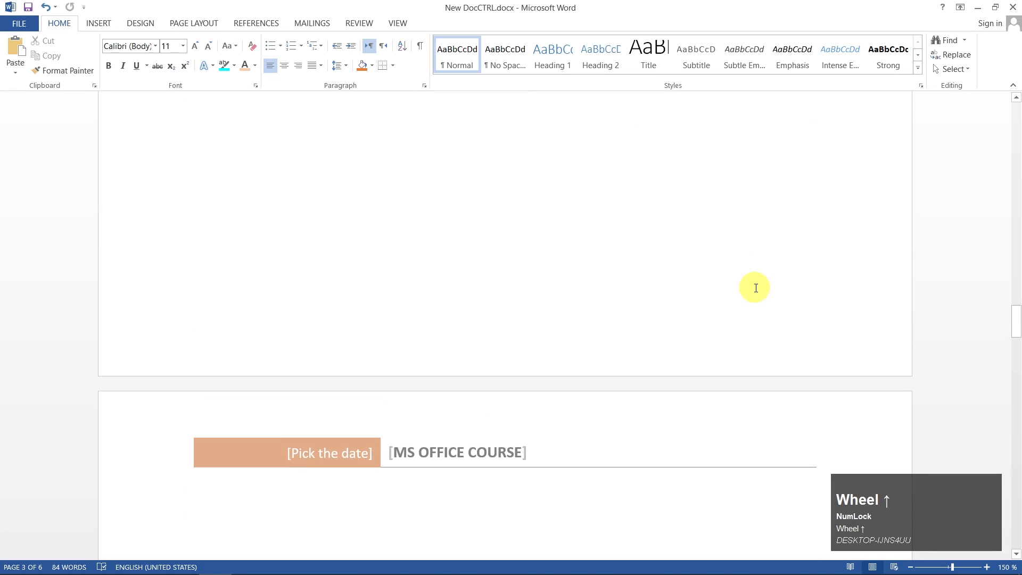
scroll(755, 287, up, 9)
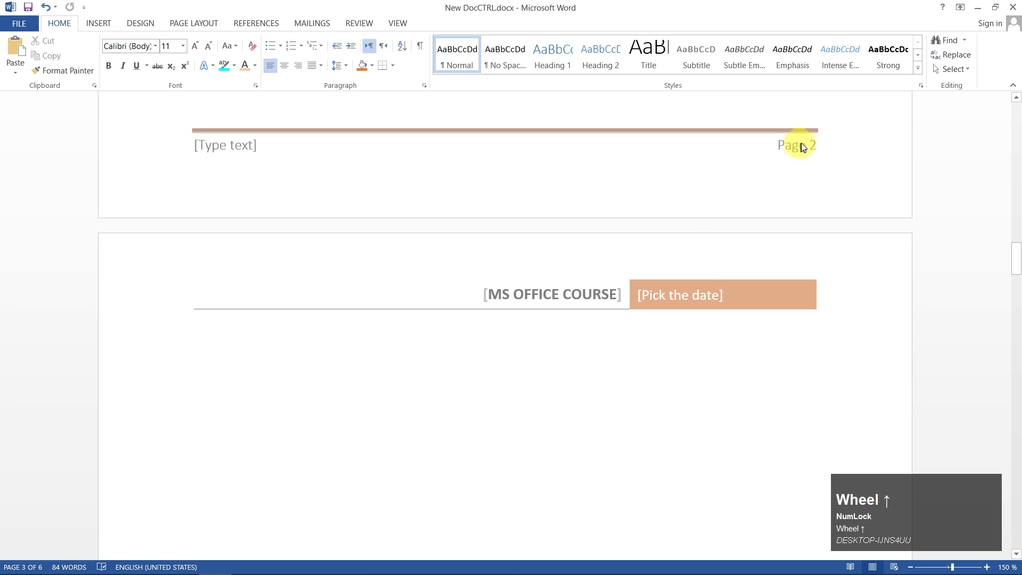
Reapply the built-in Alphabet footer to the even page footer on page 2, keeping footer editing open
click(105, 20)
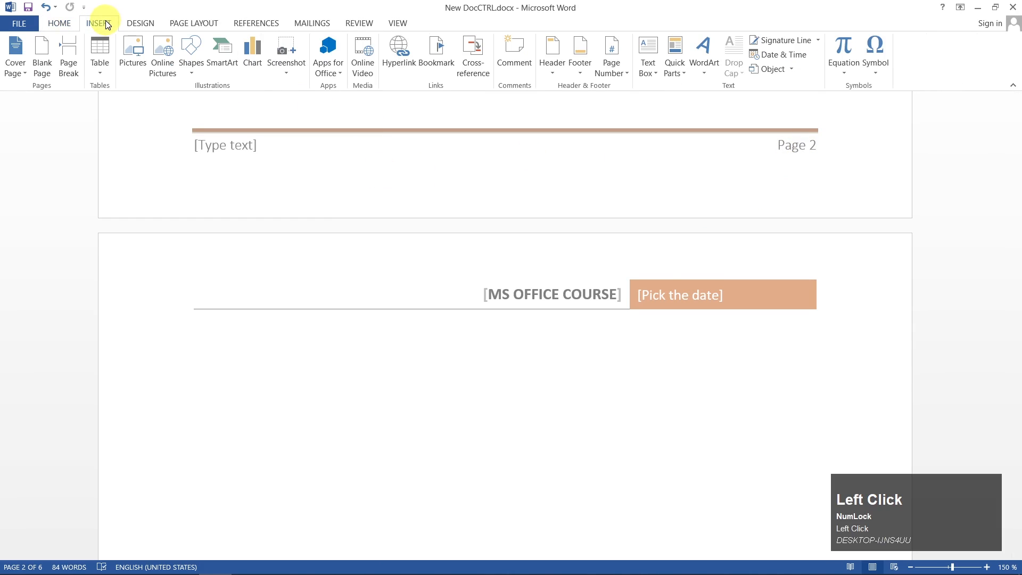
click(580, 72)
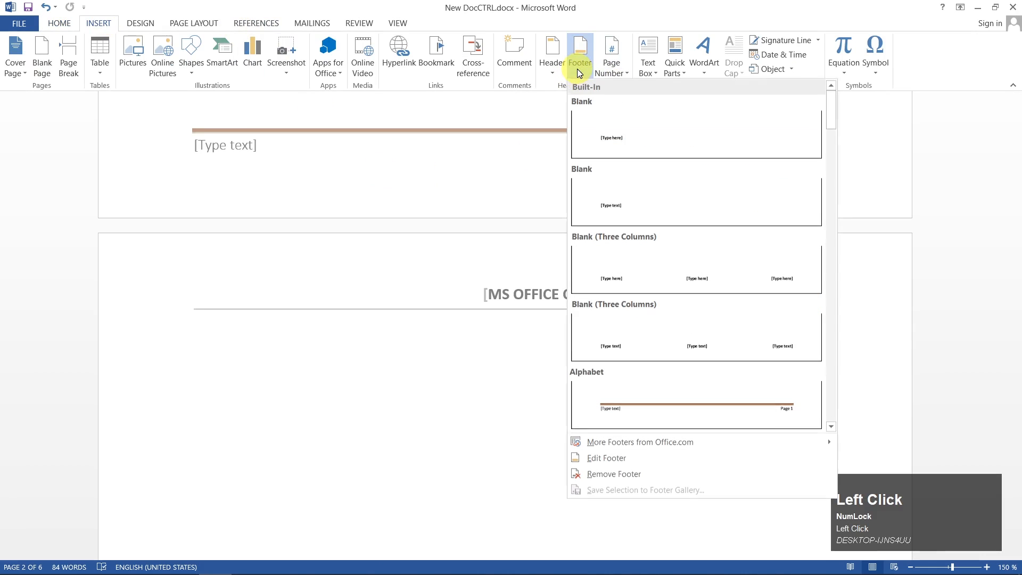
click(694, 412)
scroll(544, 434, down, 5)
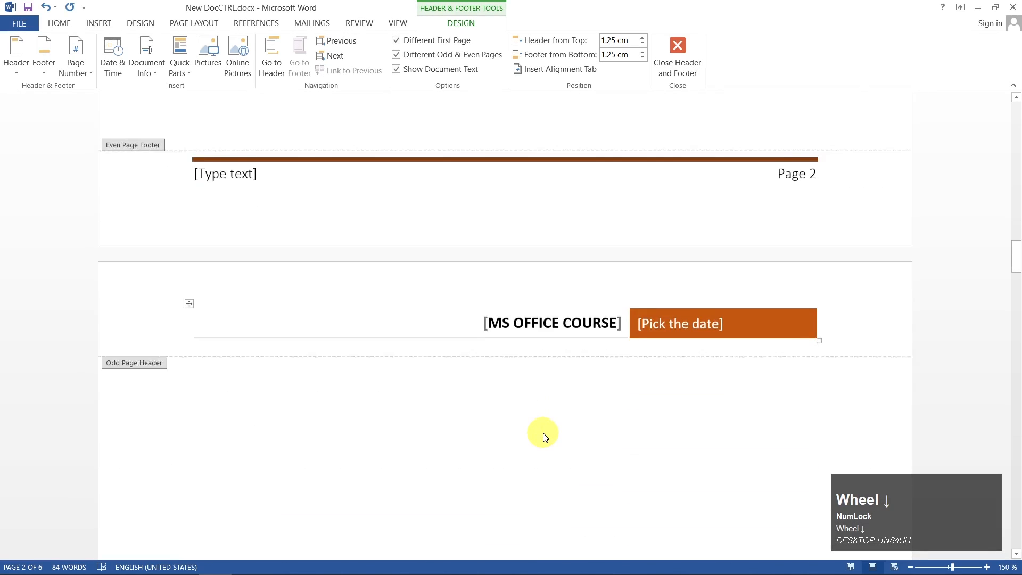
Insert the built-in Alphabet footer in the first page footer on page 1
scroll(543, 433, up, 5)
scroll(544, 434, up, 10)
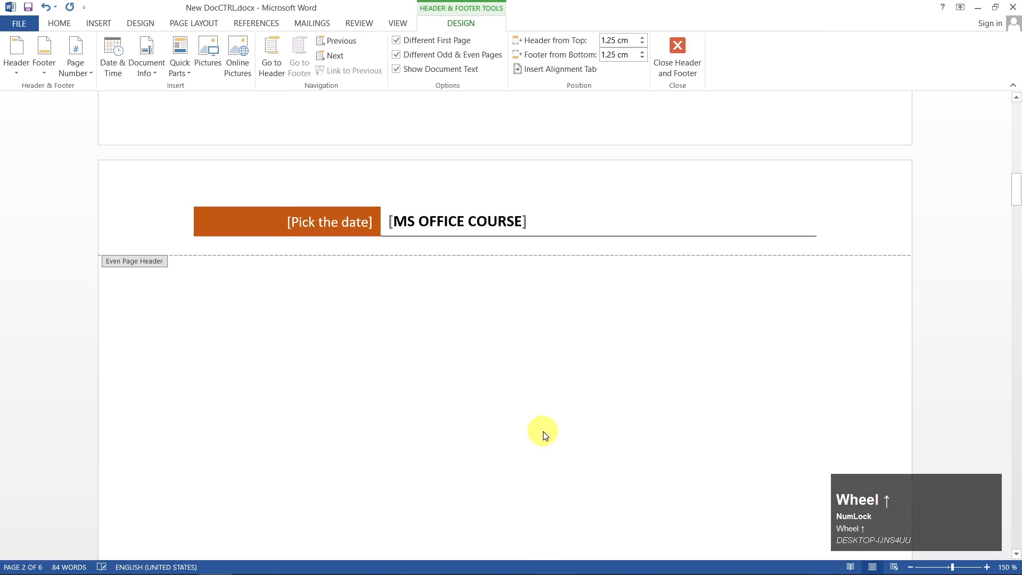
scroll(482, 328, up, 1)
click(454, 278)
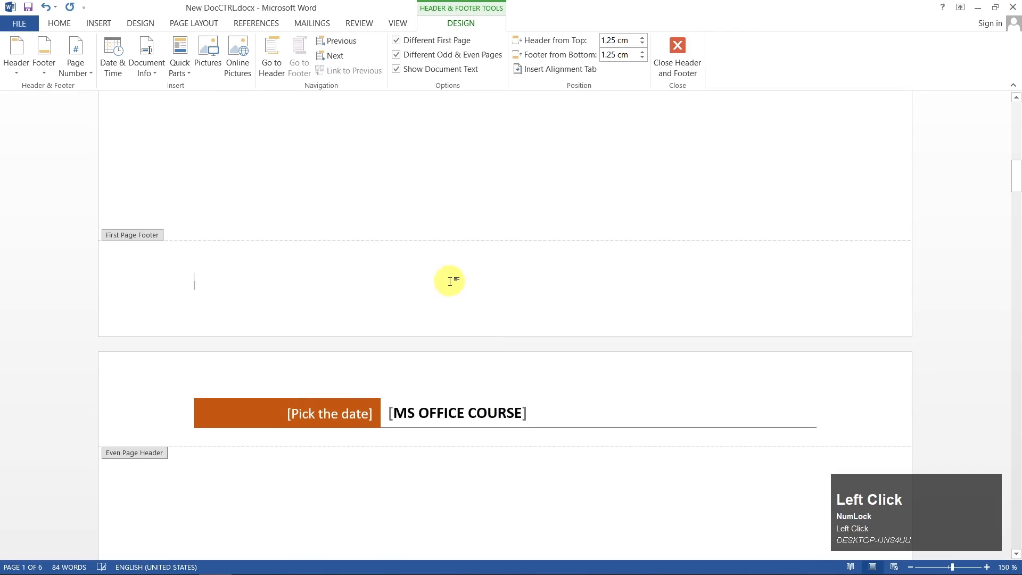
click(39, 70)
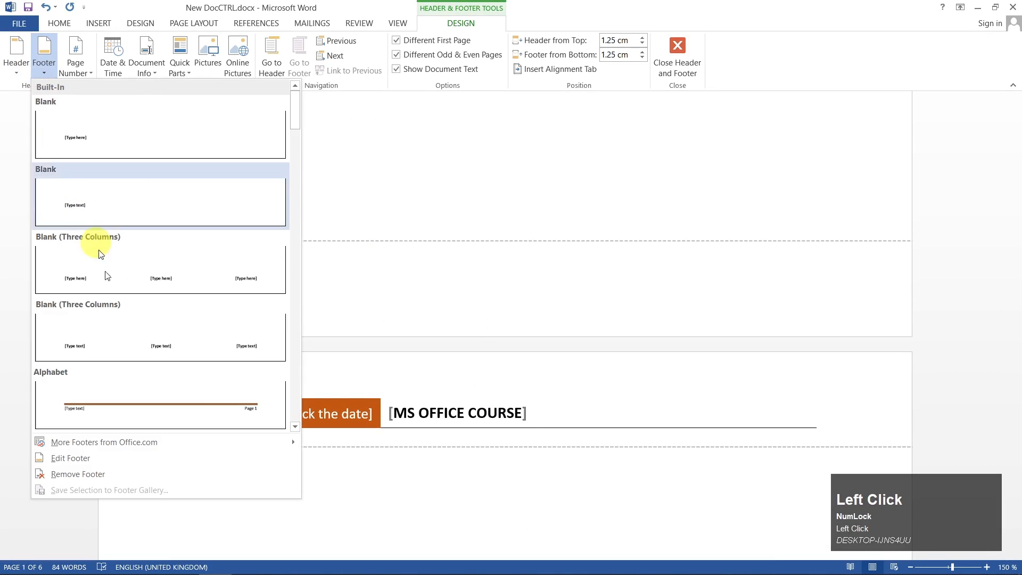
click(178, 406)
Insert the built-in Alphabet footer in the odd page footer on page 3 and return to the document body
scroll(429, 403, down, 10)
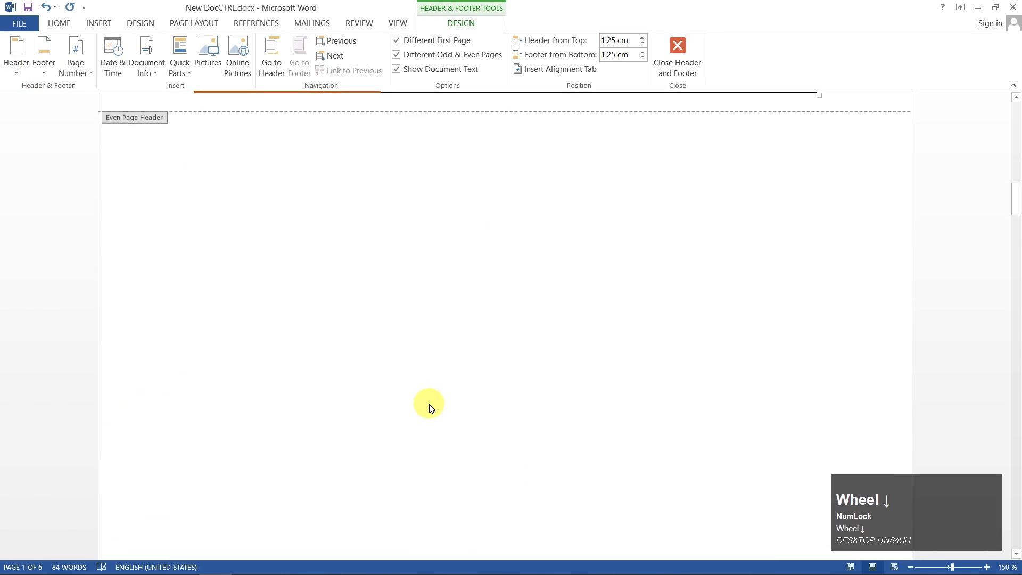
scroll(430, 399, down, 10)
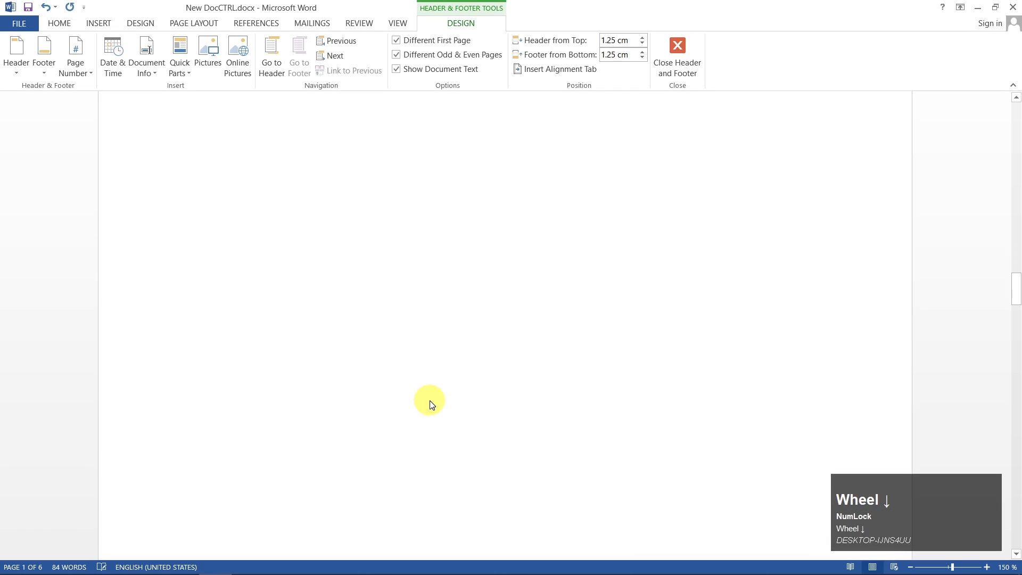
click(321, 447)
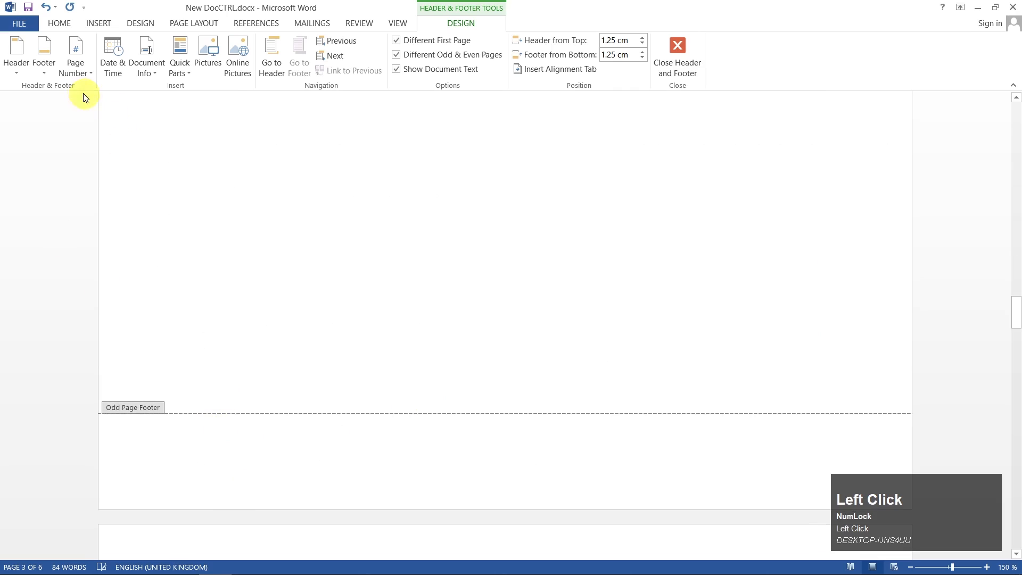
click(50, 71)
click(155, 394)
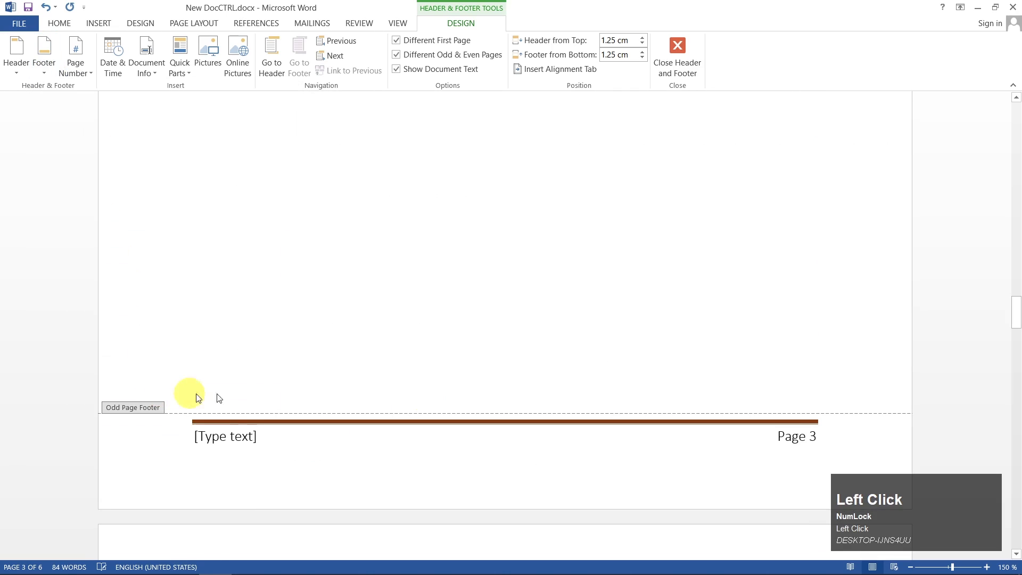
double_click(536, 272)
Review the first and even page footers together with the headers on pages 2 and 3
scroll(535, 269, up, 10)
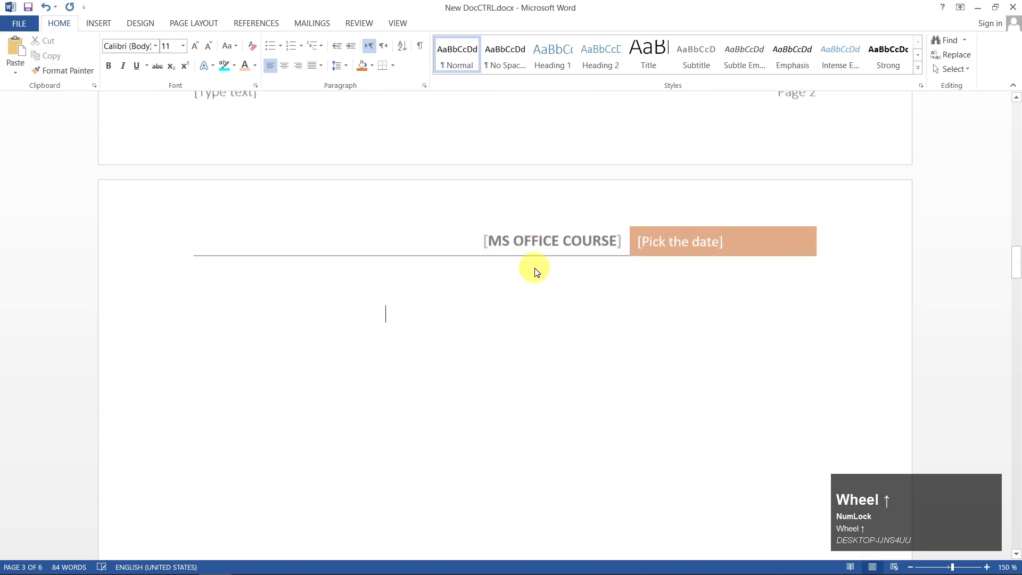
scroll(533, 268, up, 15)
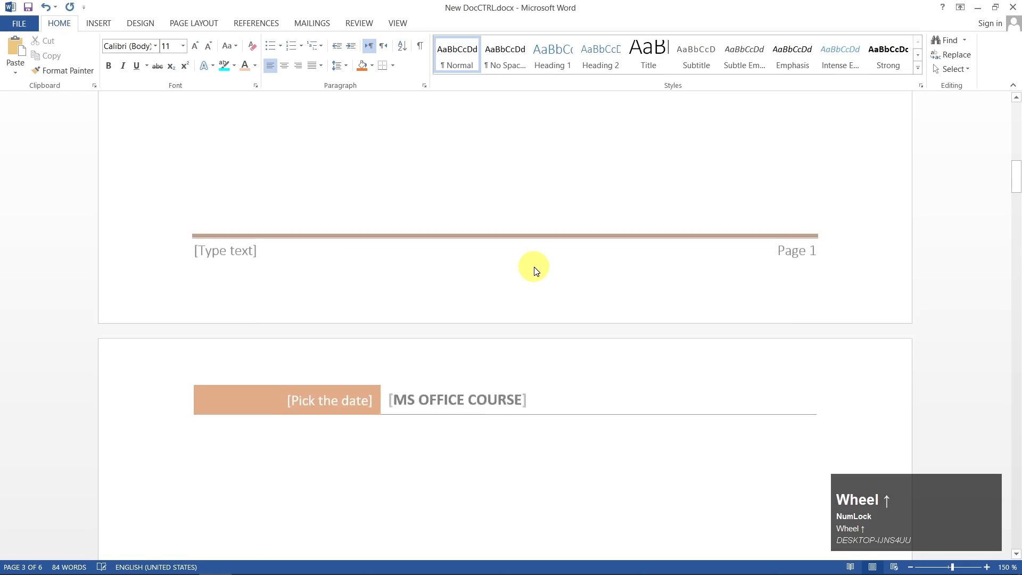
scroll(492, 268, down, 12)
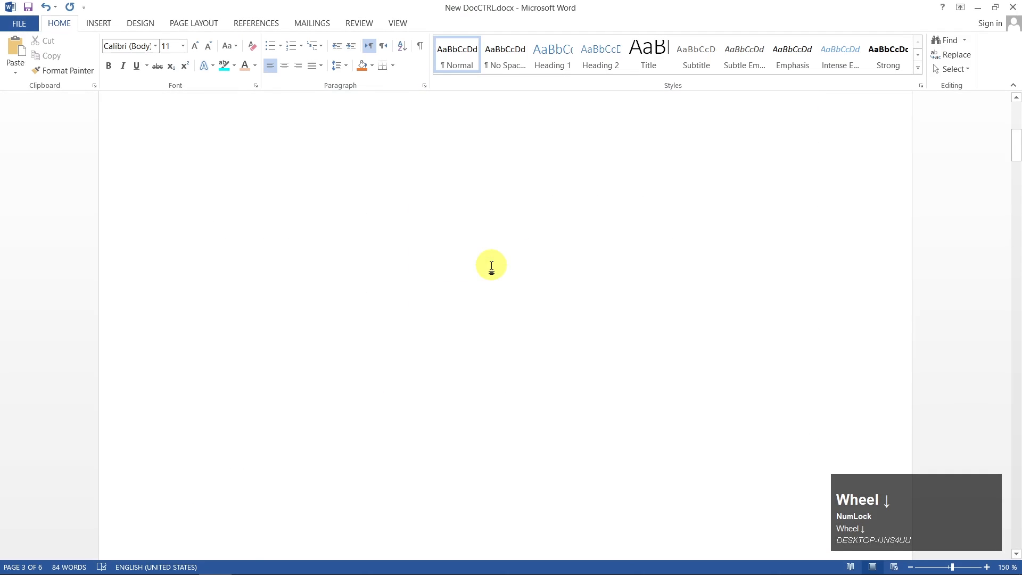
scroll(315, 274, down, 6)
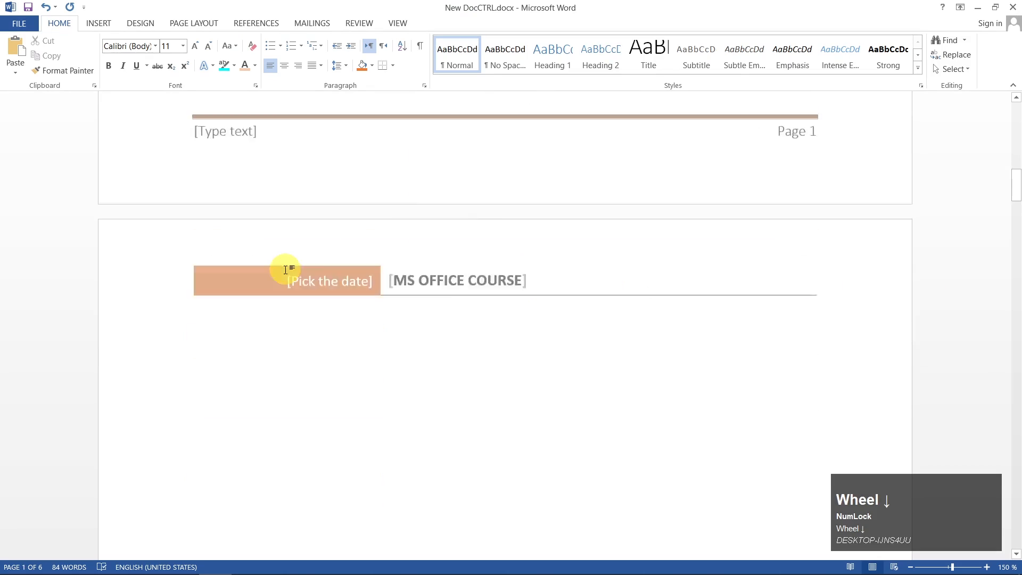
scroll(286, 266, down, 10)
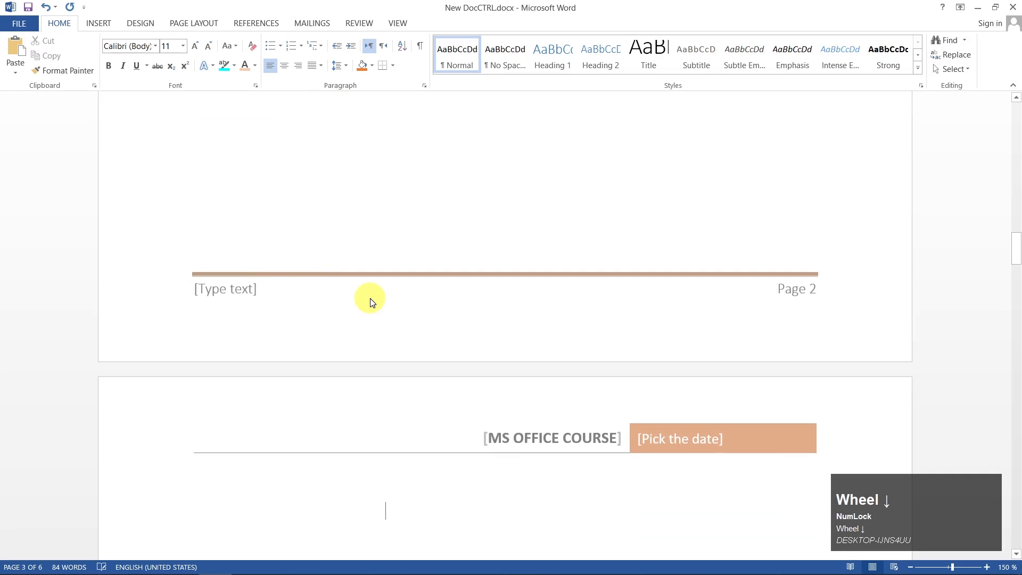
Review the footer on page 3 and the header on page 4, ending back at the table on page 1
scroll(372, 290, down, 15)
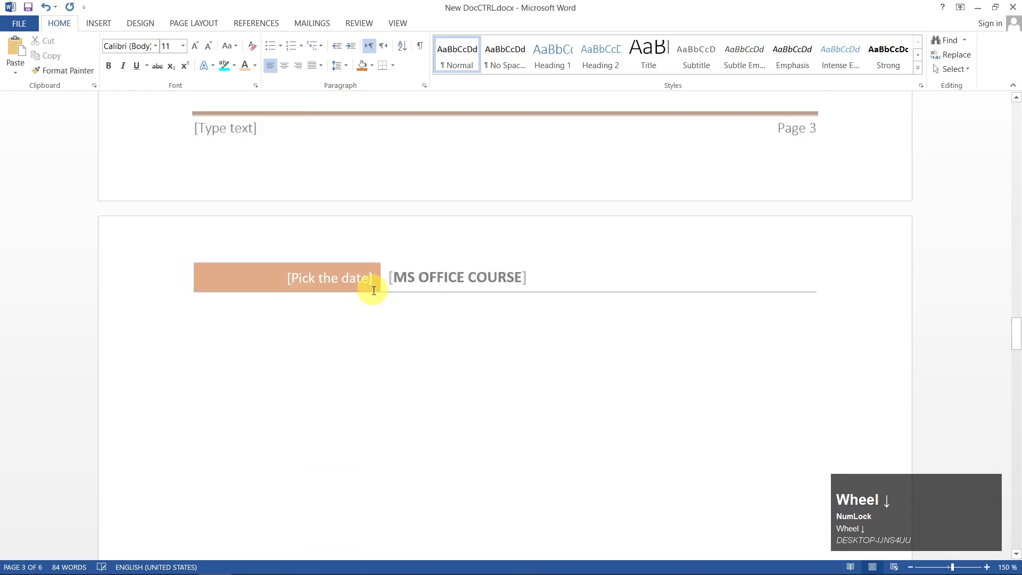
scroll(373, 289, down, 3)
scroll(373, 288, up, 7)
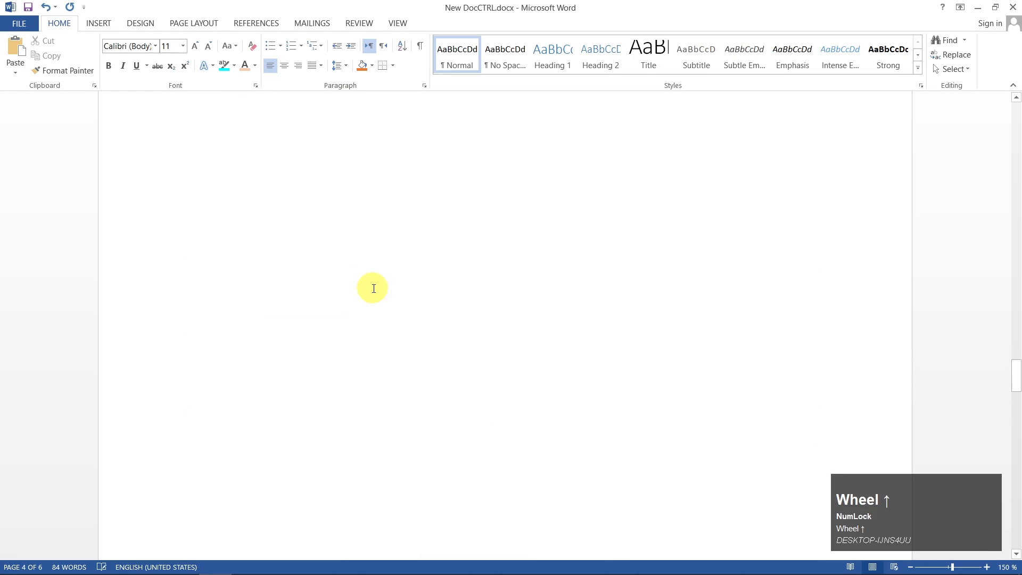
scroll(372, 287, up, 20)
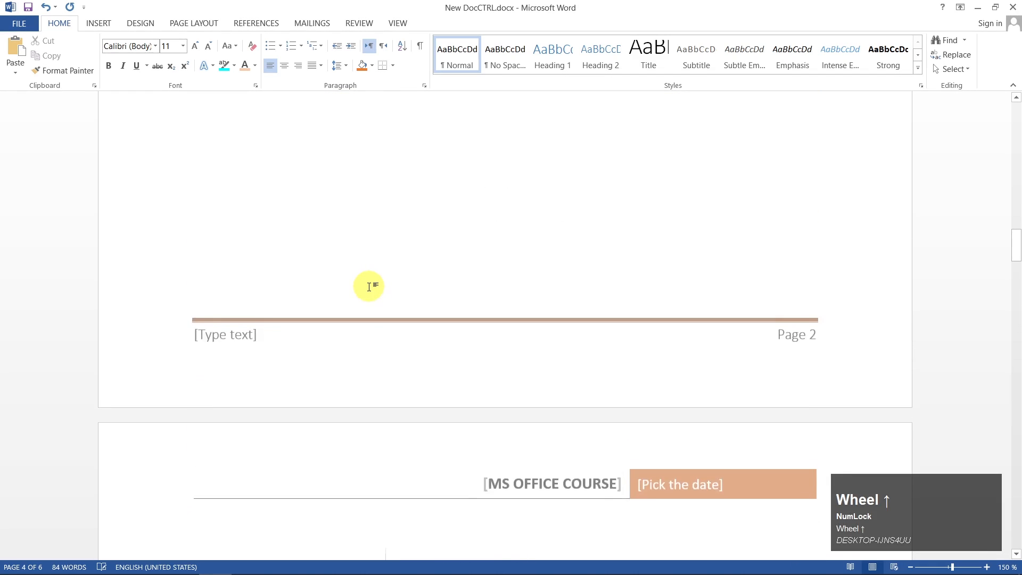
scroll(369, 286, up, 15)
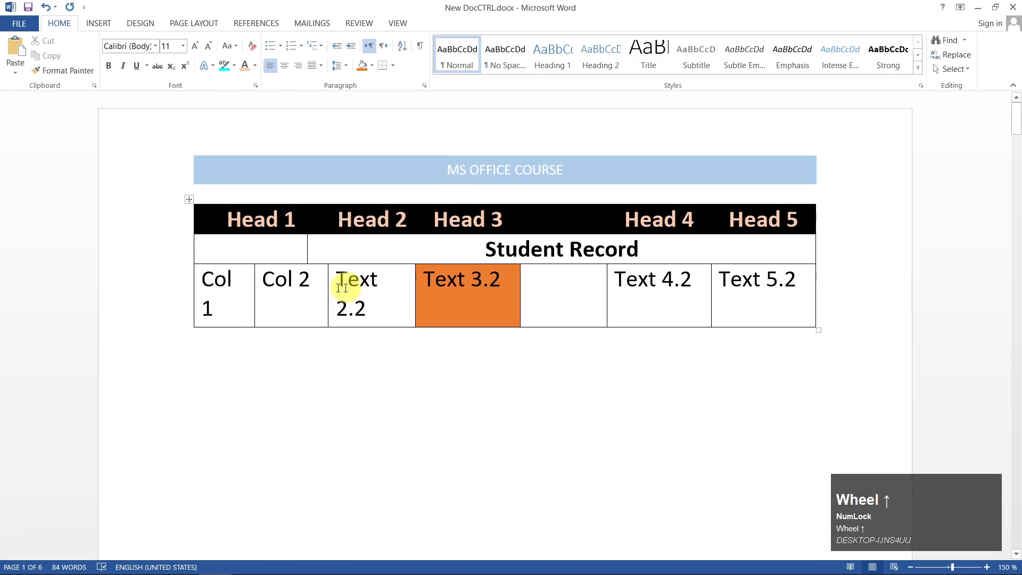
Look through the page number placement options, including the top and bottom of page designs
click(93, 24)
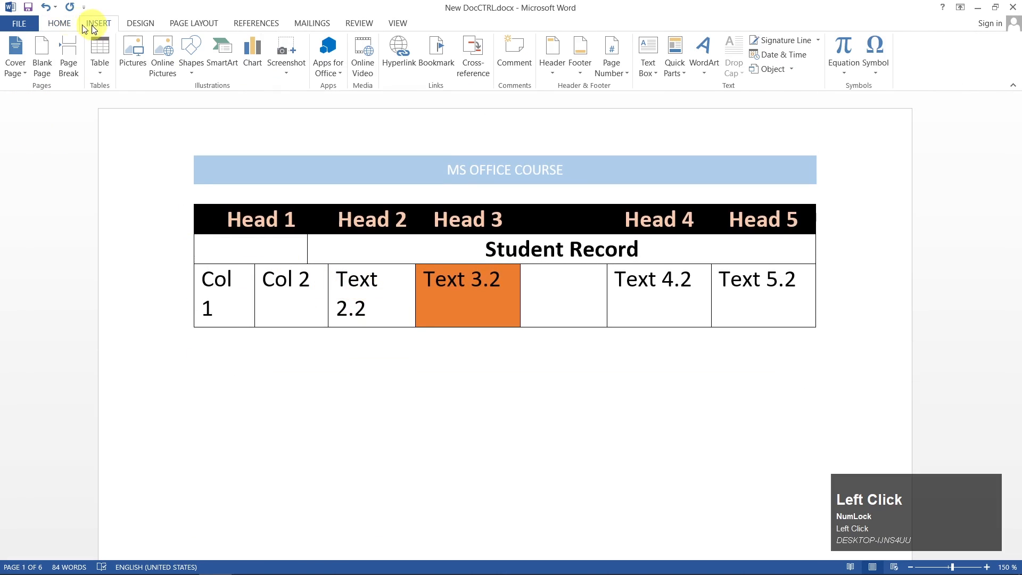
click(620, 75)
mouse_move(627, 90)
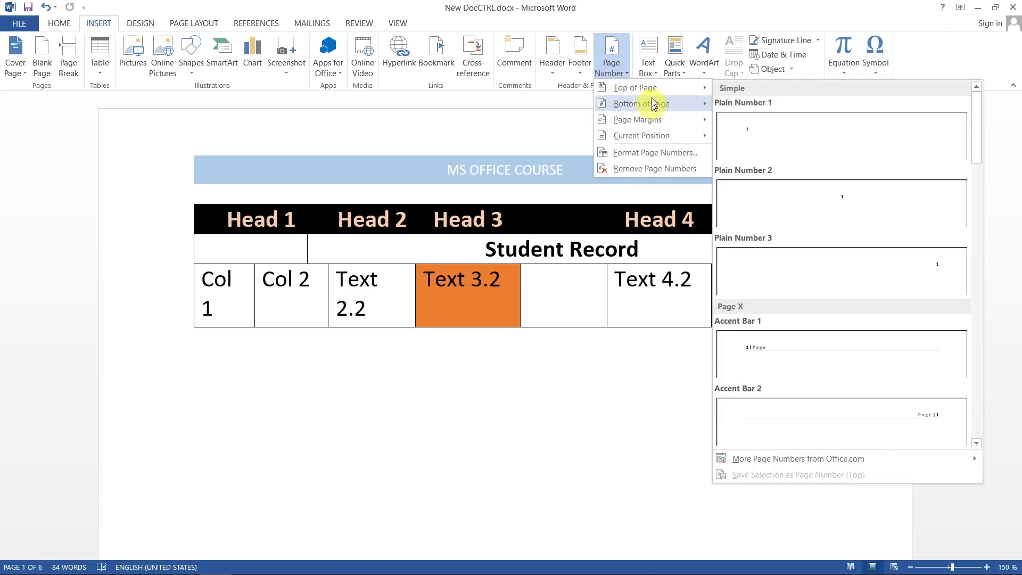
mouse_move(658, 105)
click(637, 5)
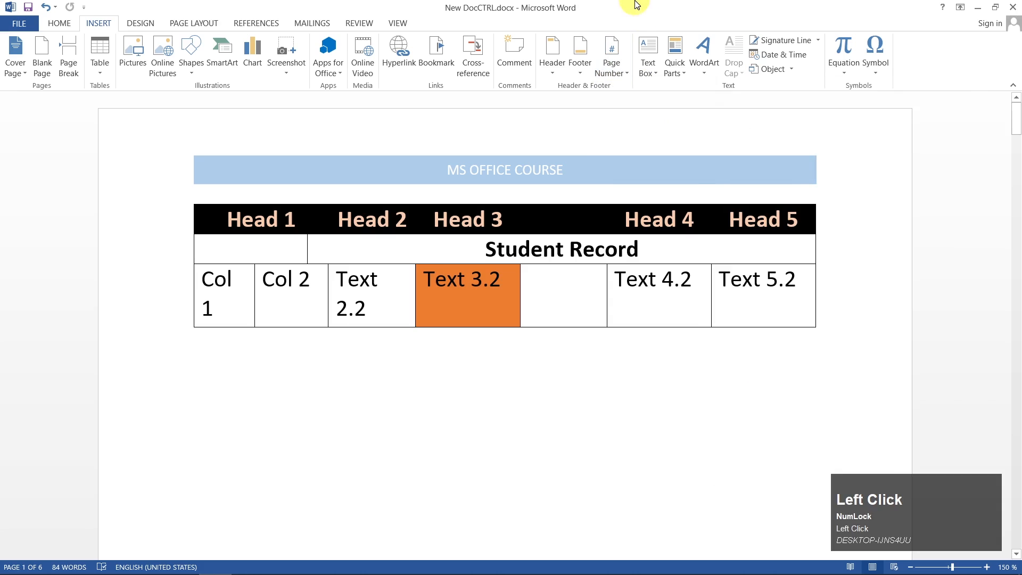
Draw a text box about 3.6 cm high and 7.1 cm wide below the table on page 1 and fill it with filler text
click(651, 68)
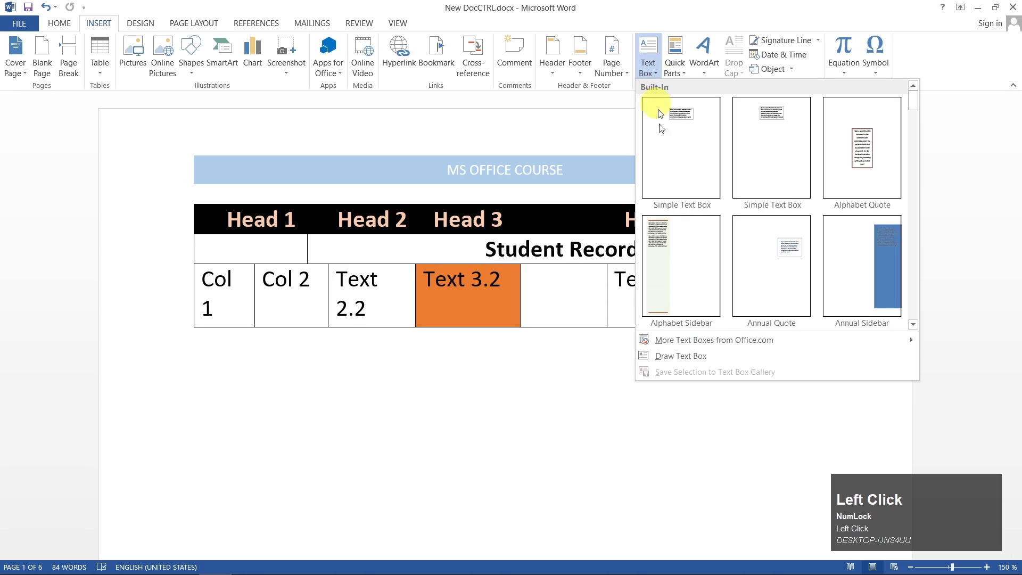
click(682, 357)
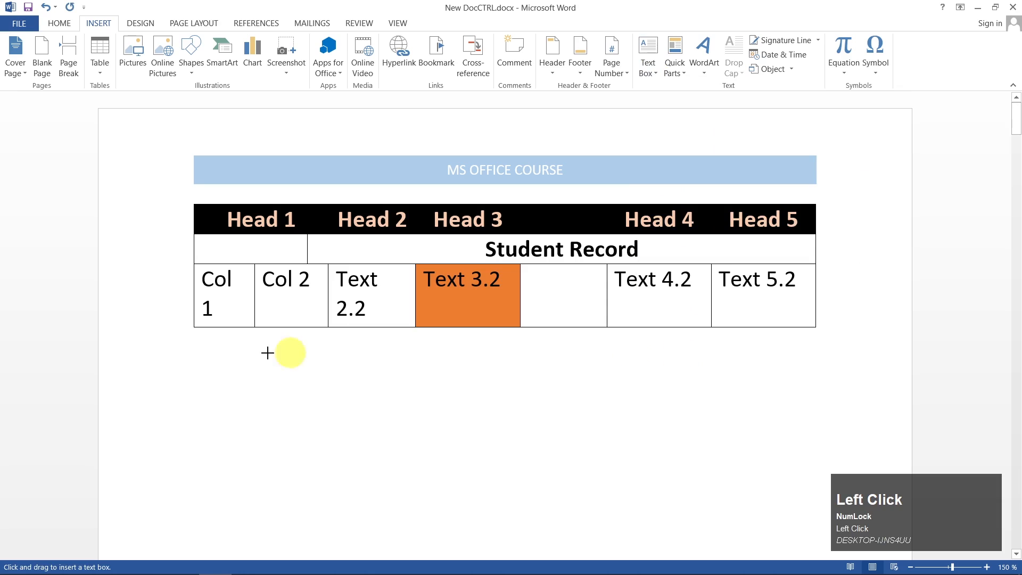
mouse_move(204, 368)
mouse_down()
mouse_move(247, 399)
mouse_move(406, 458)
mouse_move(471, 502)
mouse_up()
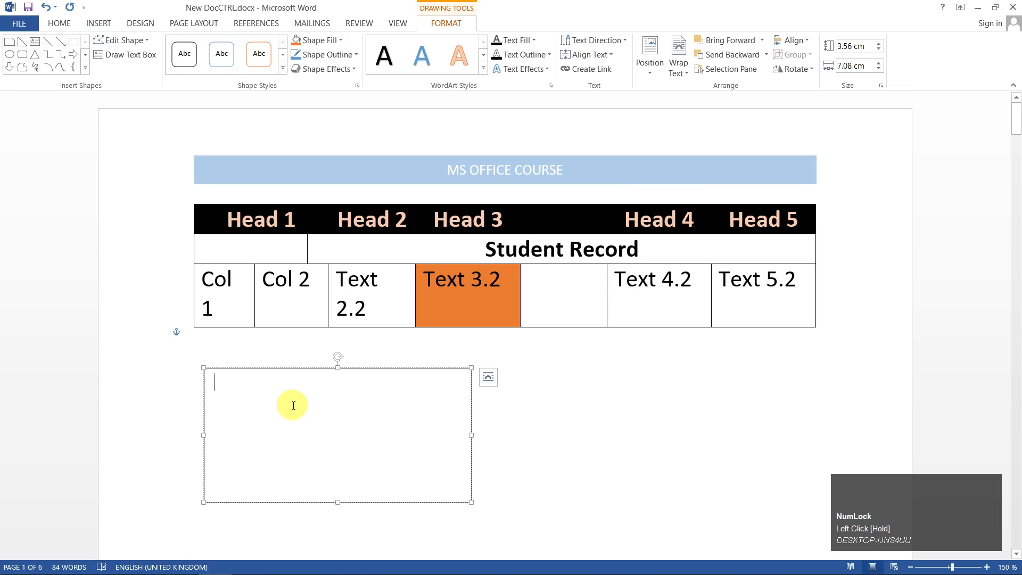
text(Alkshdajlks asfla sfas lflashf lash flash lfha slhfl akshfl kashl faslkhfals flas hflash lfahslfkaj hgfkjagflasflashlf hasl flahslf hals hflahs flahslfhaslkf als flas hflkah slflaskh flas hflahslkfhals hflashf la)
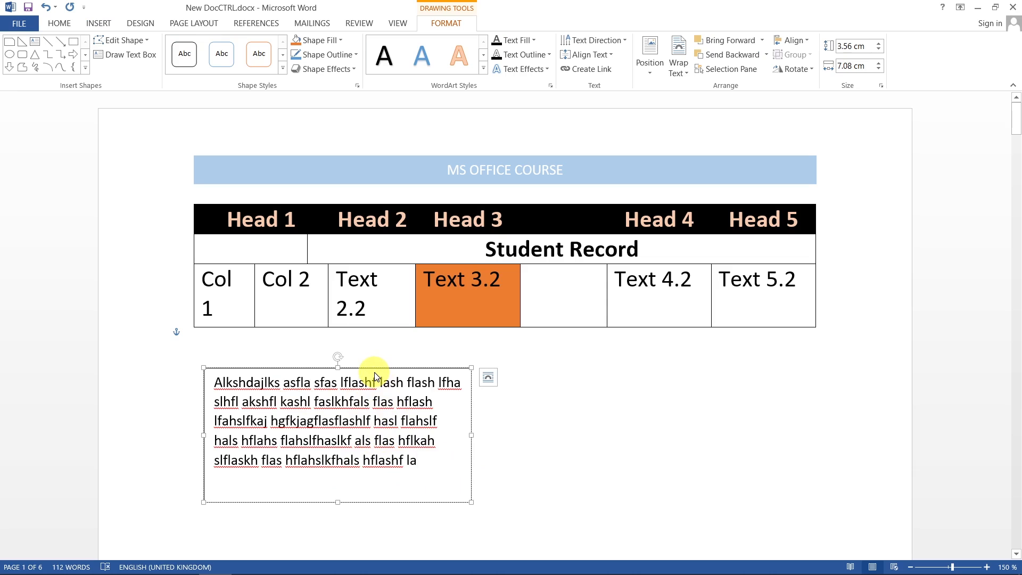
Justify the text in the text box and nudge the box slightly so it starts near the table's first column
mouse_move(269, 367)
mouse_down()
mouse_move(574, 381)
mouse_move(612, 411)
mouse_move(463, 356)
mouse_move(297, 370)
mouse_move(490, 376)
mouse_move(306, 421)
mouse_move(269, 381)
mouse_move(557, 383)
mouse_move(277, 367)
mouse_up()
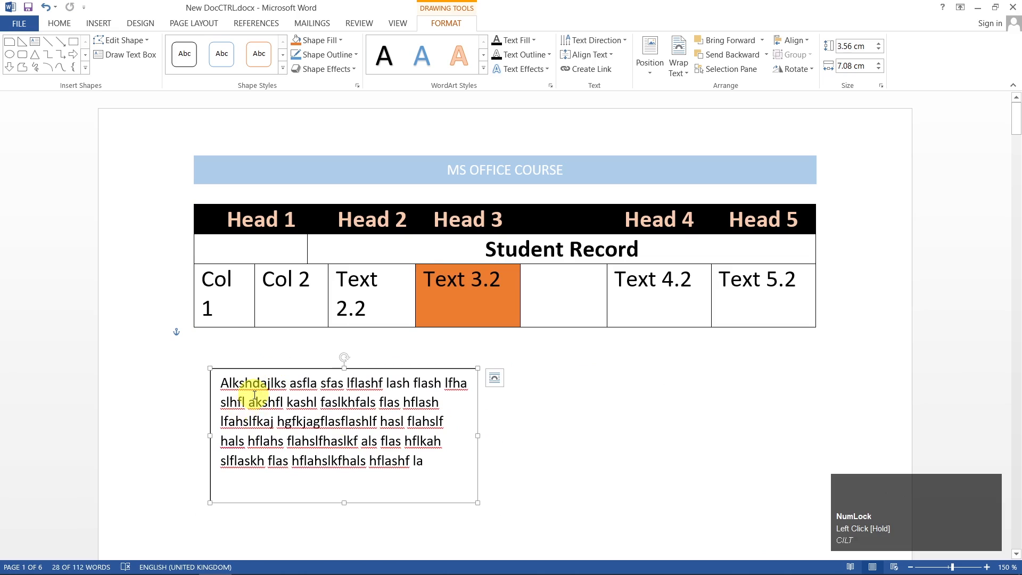
click(62, 24)
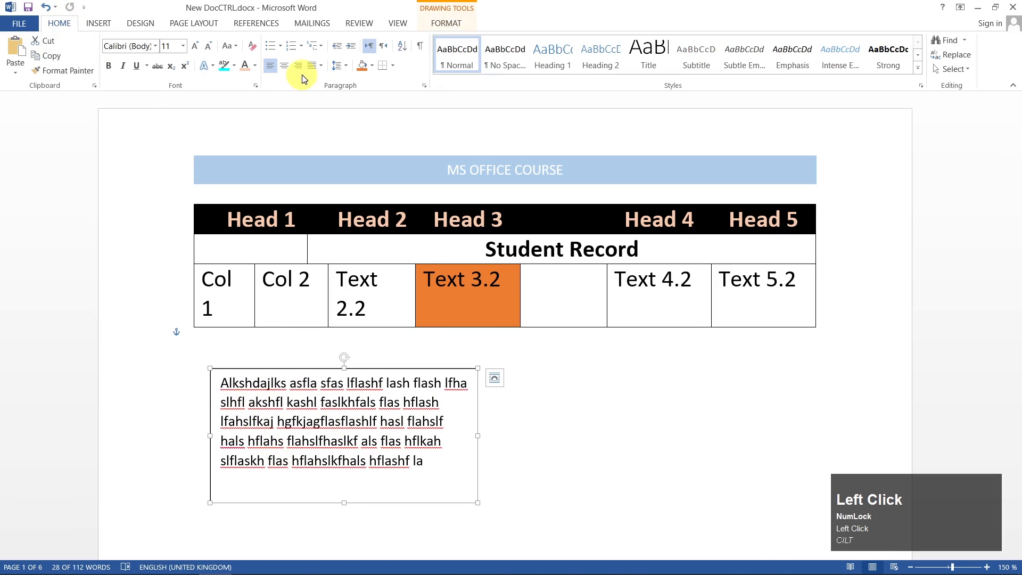
click(334, 83)
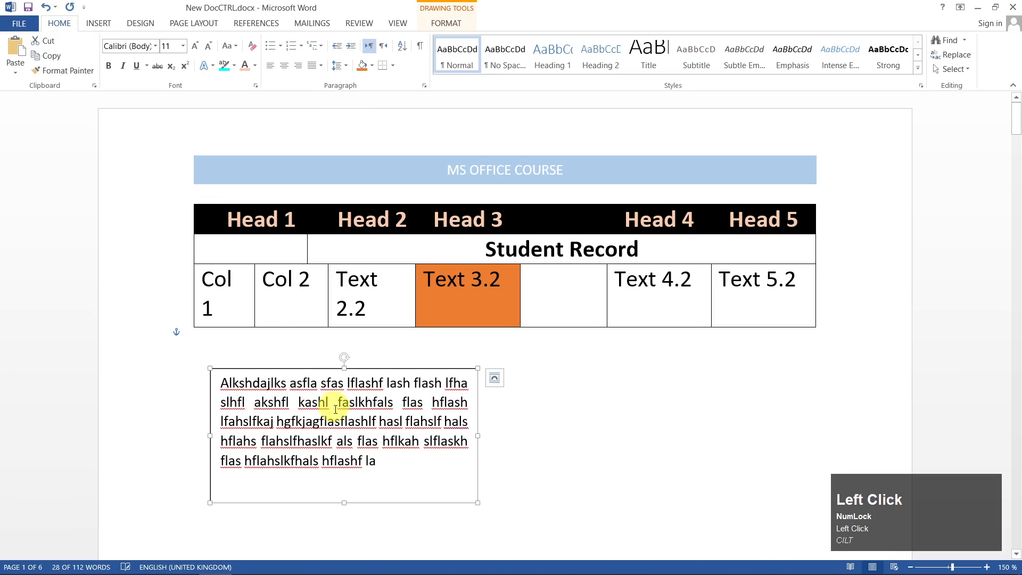
drag(374, 368, 360, 372)
click(625, 483)
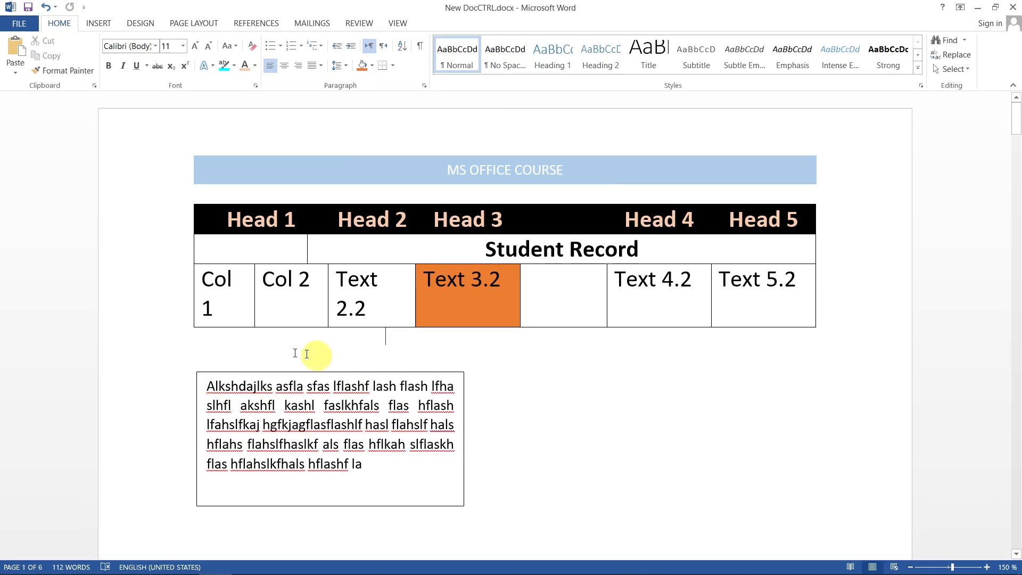
Remove the outline from the text box below the table, leaving its fill as it is
click(416, 381)
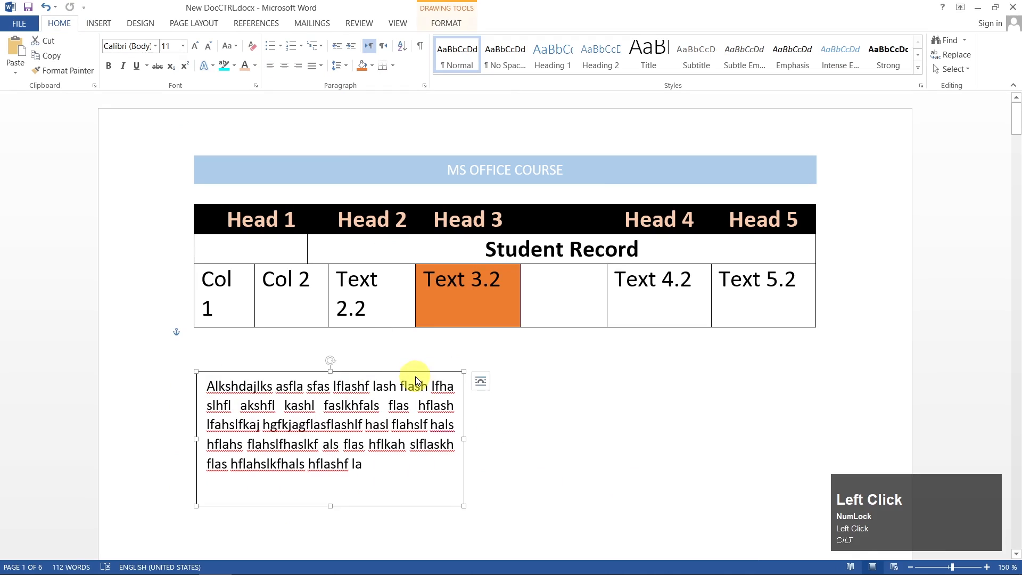
click(446, 23)
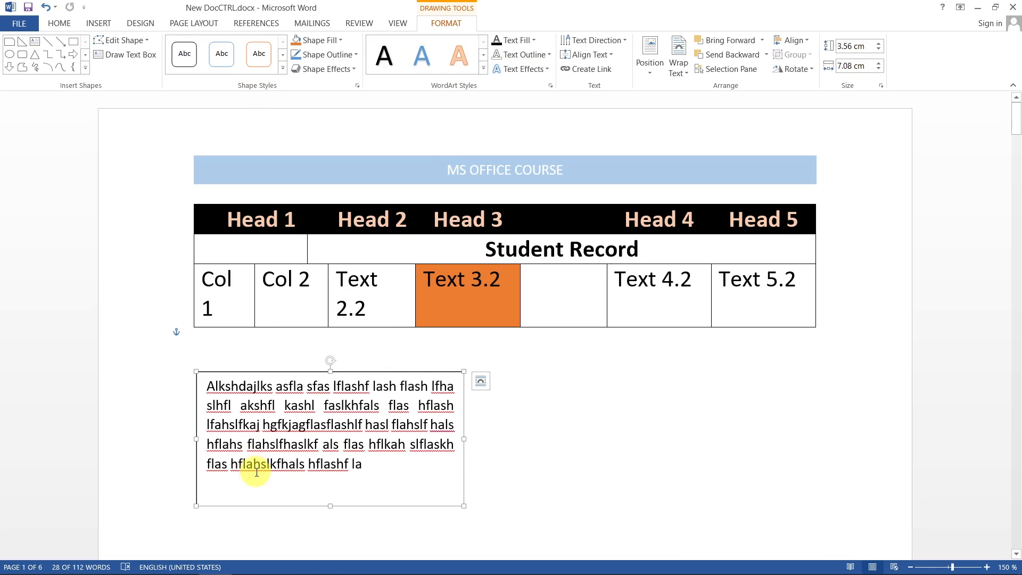
click(337, 41)
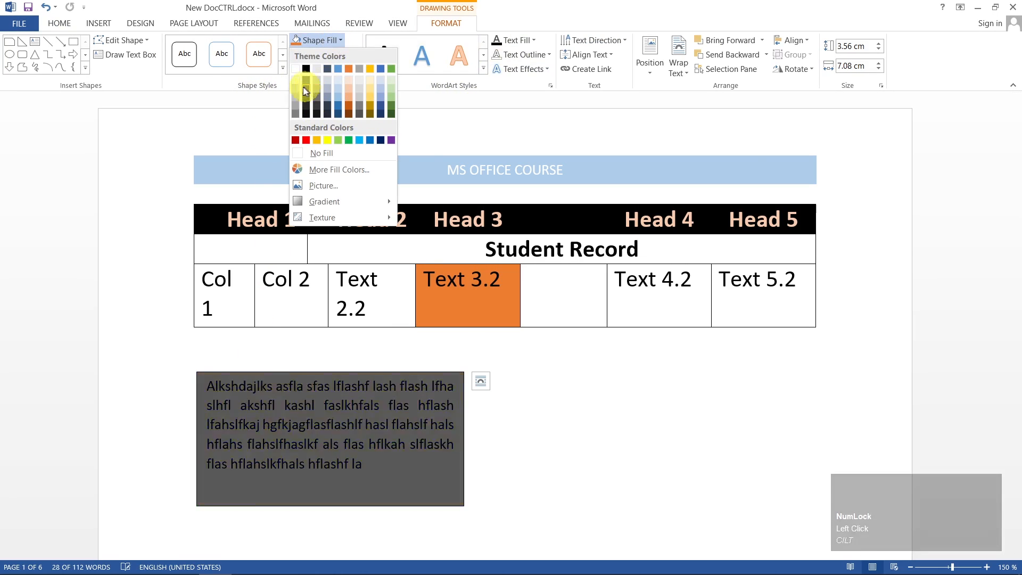
click(241, 4)
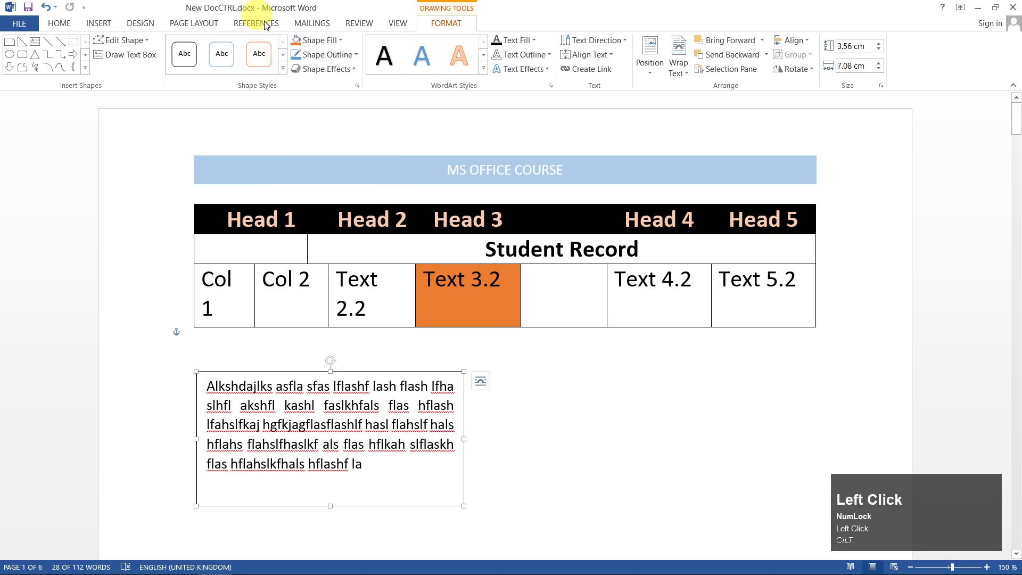
click(343, 60)
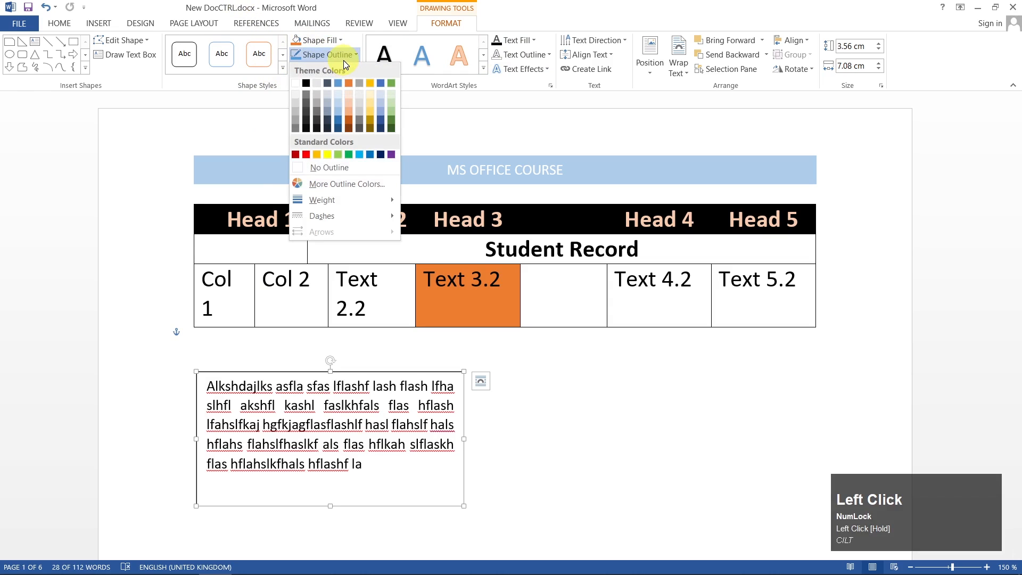
click(343, 169)
click(613, 494)
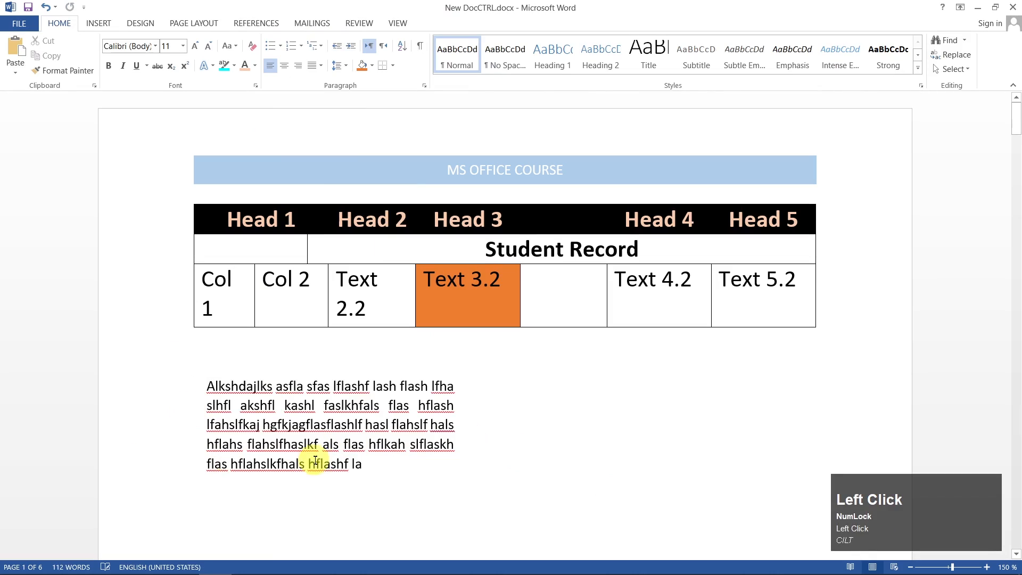
Reselect the text box and inspect its shape outline options, including No Outline
click(291, 444)
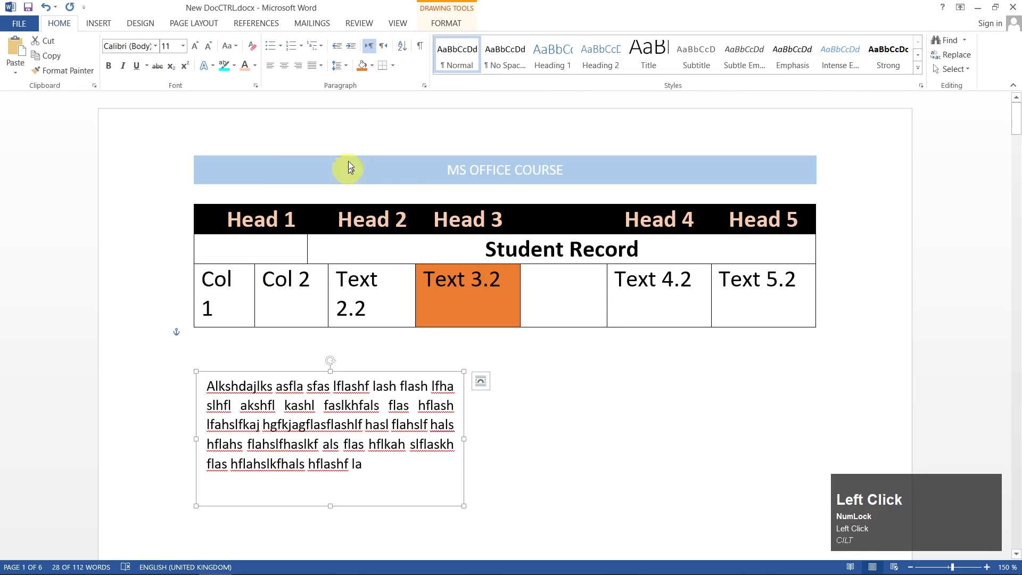
click(445, 26)
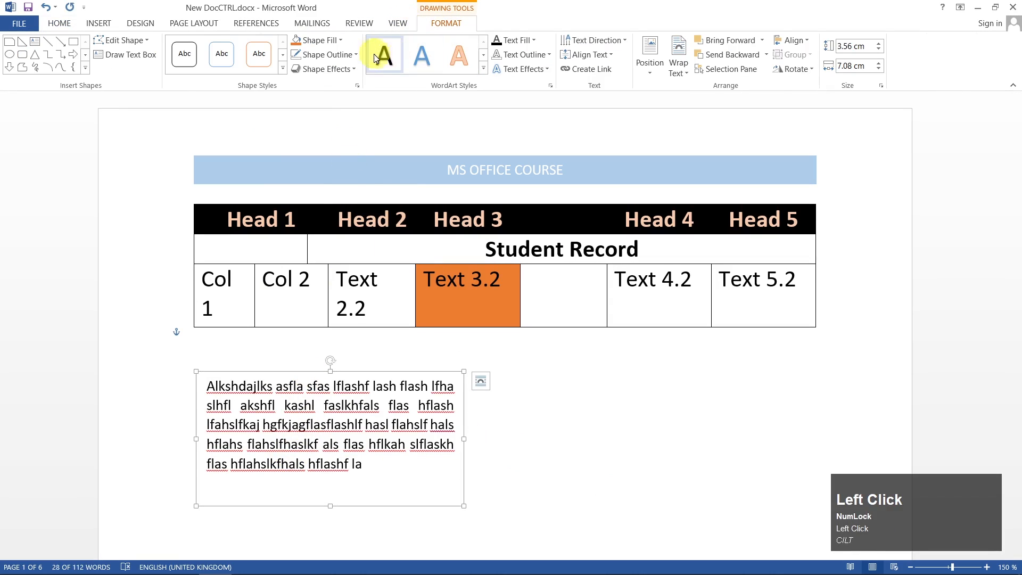
click(350, 55)
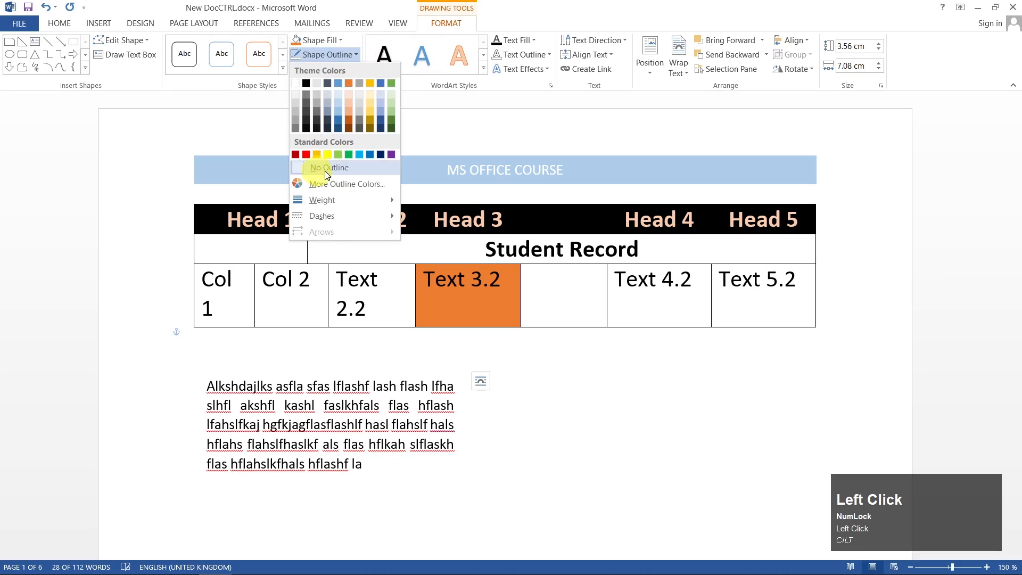
click(338, 127)
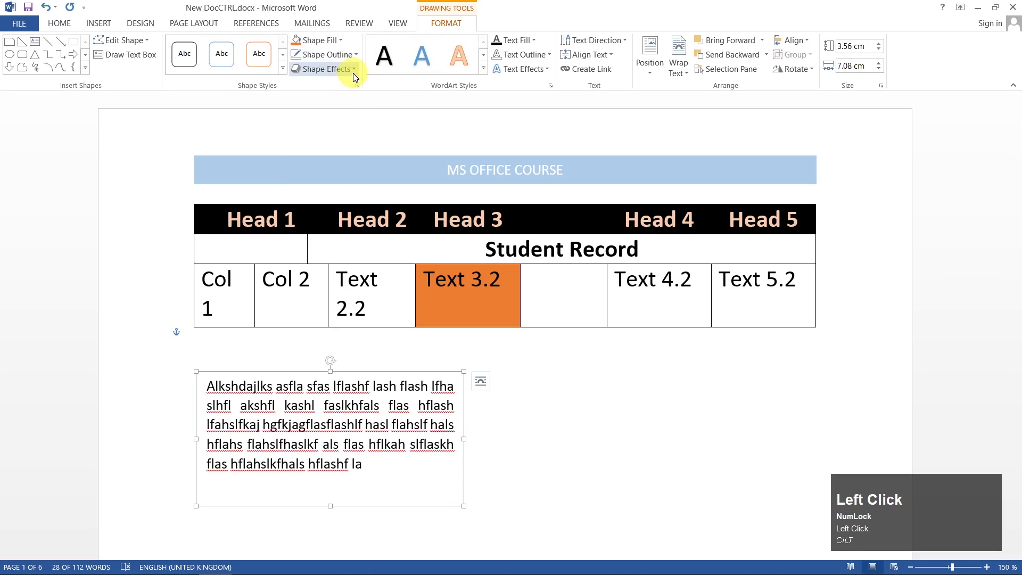
Move the text box across the page so it sits below the Head 4 and Head 5 columns, and deselect it
click(341, 426)
drag(256, 371, 606, 391)
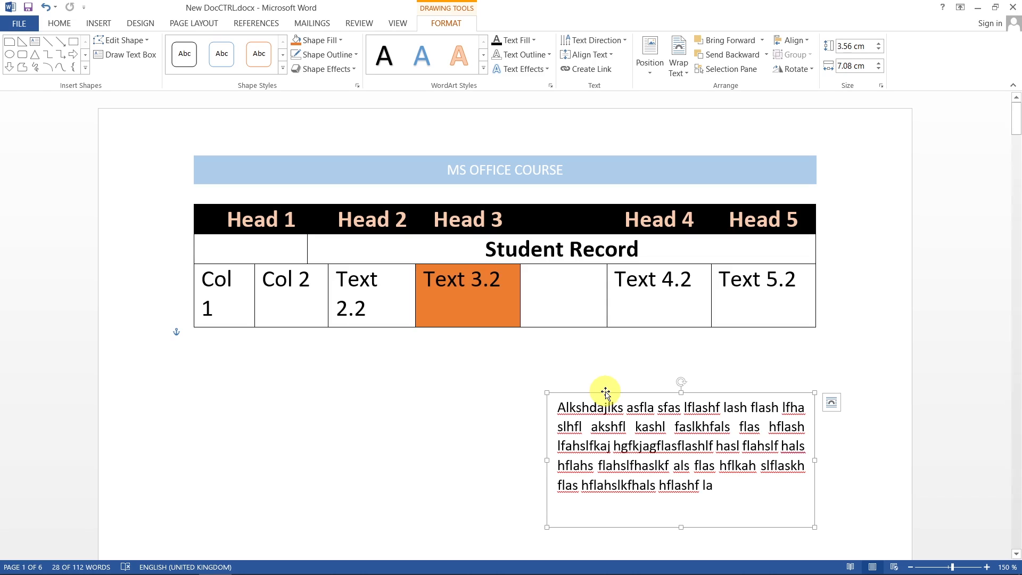
click(507, 474)
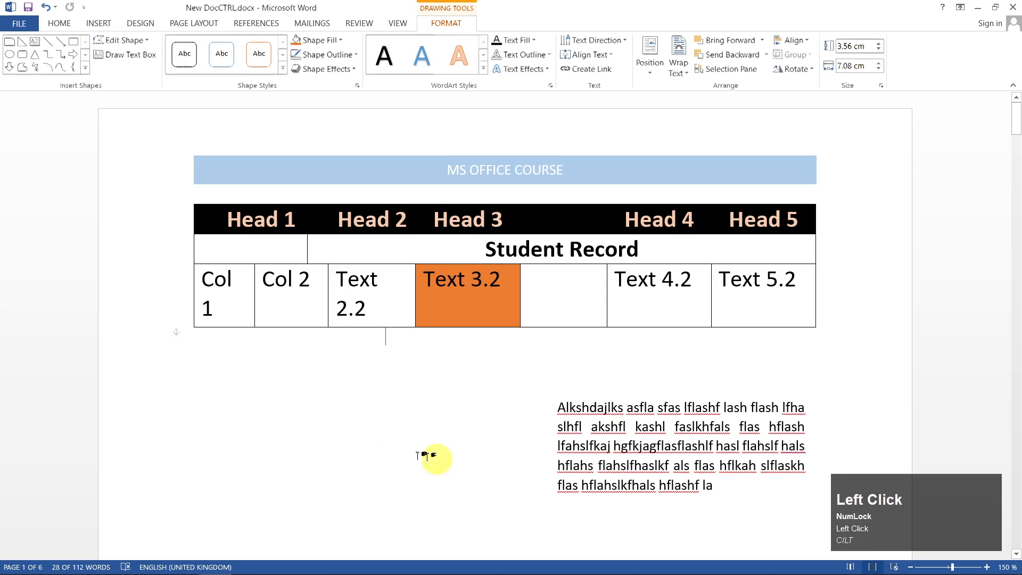
scroll(349, 440, down, 1)
scroll(349, 440, up, 1)
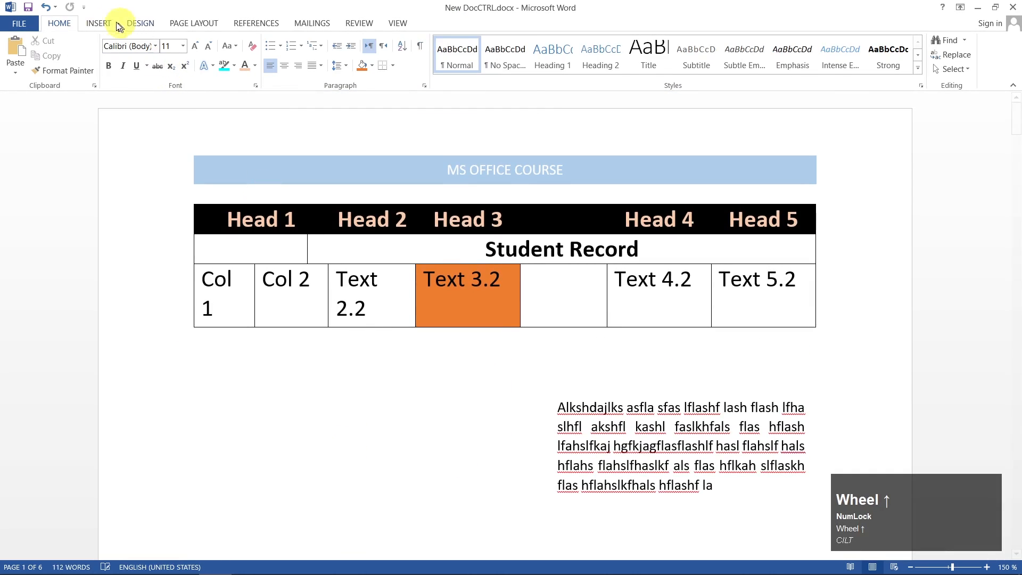
Look through the WordArt styles and compare them with the text effects offered for ordinary text
click(99, 23)
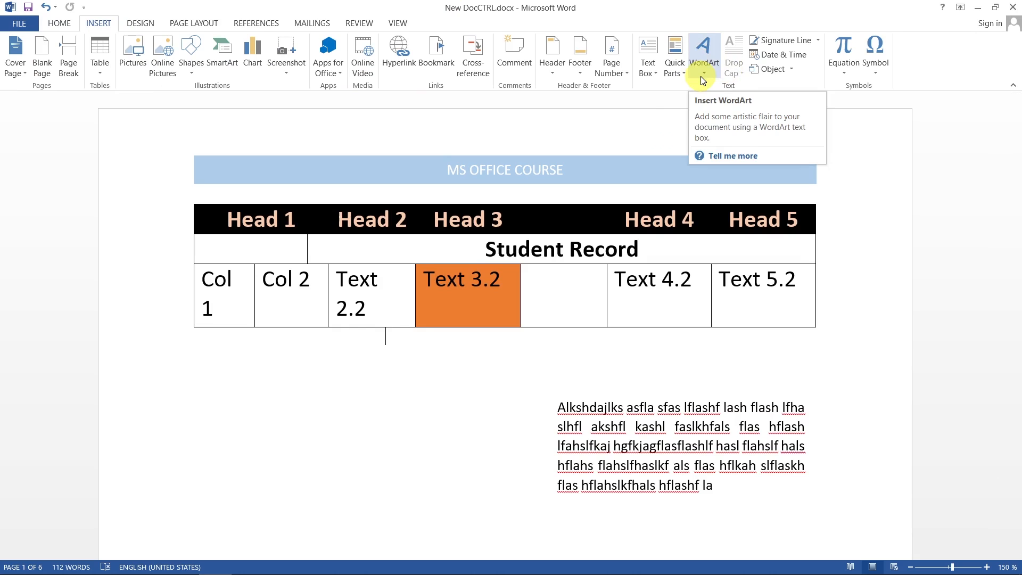
click(59, 23)
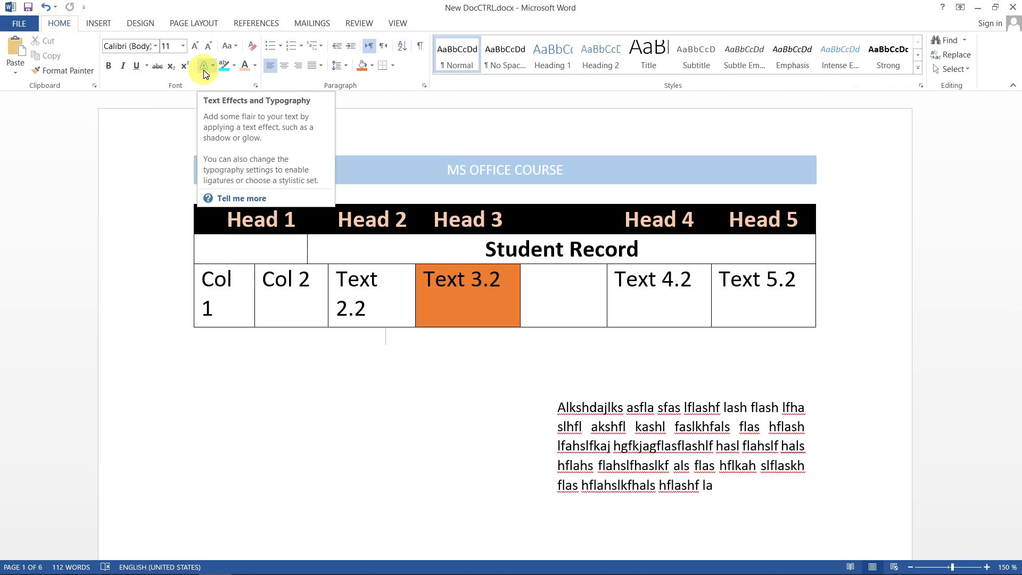
click(117, 26)
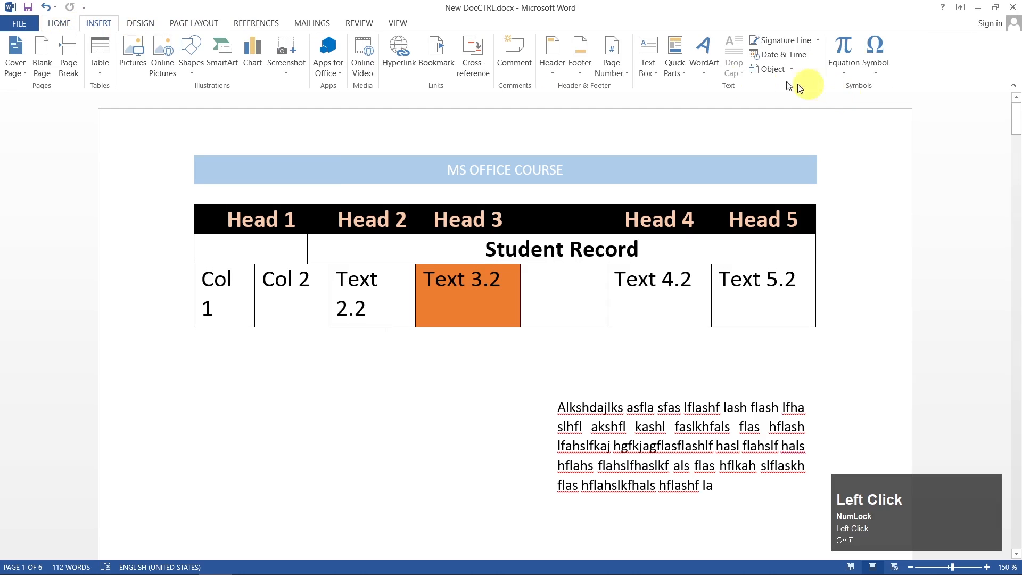
click(704, 66)
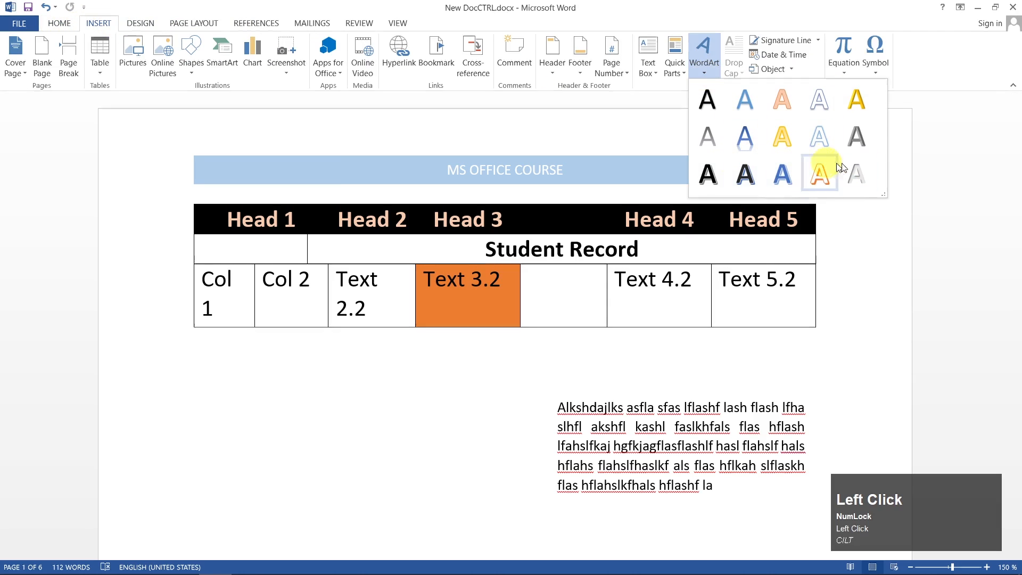
click(712, 7)
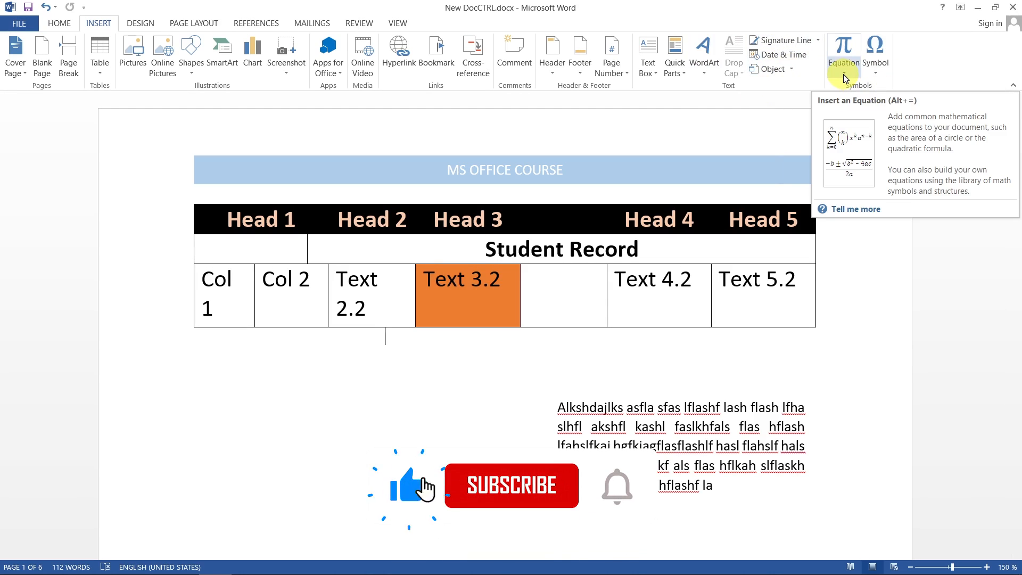
Look through the common symbols and built-in equations, and insert a new blank equation below the table
click(877, 76)
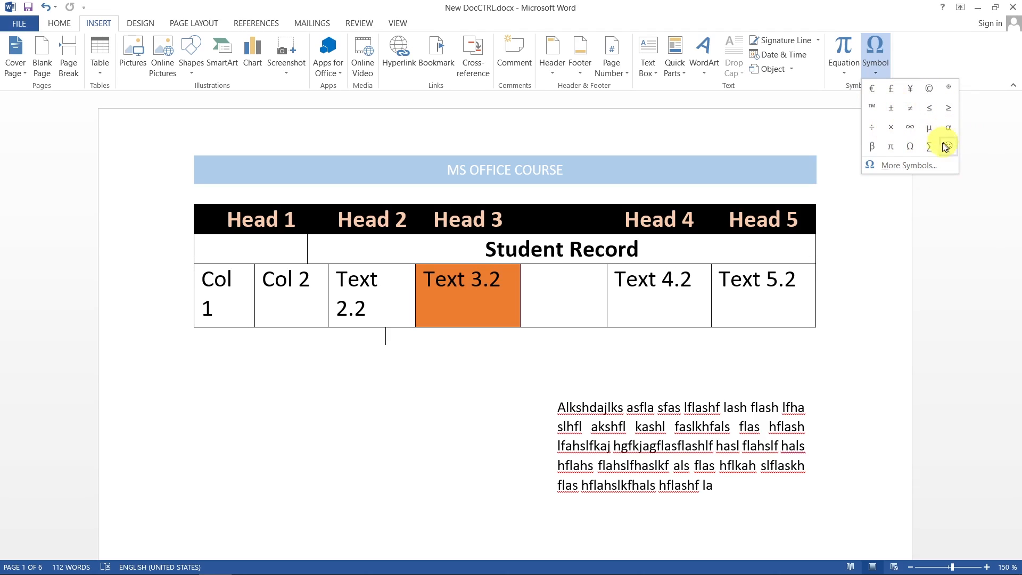
click(845, 72)
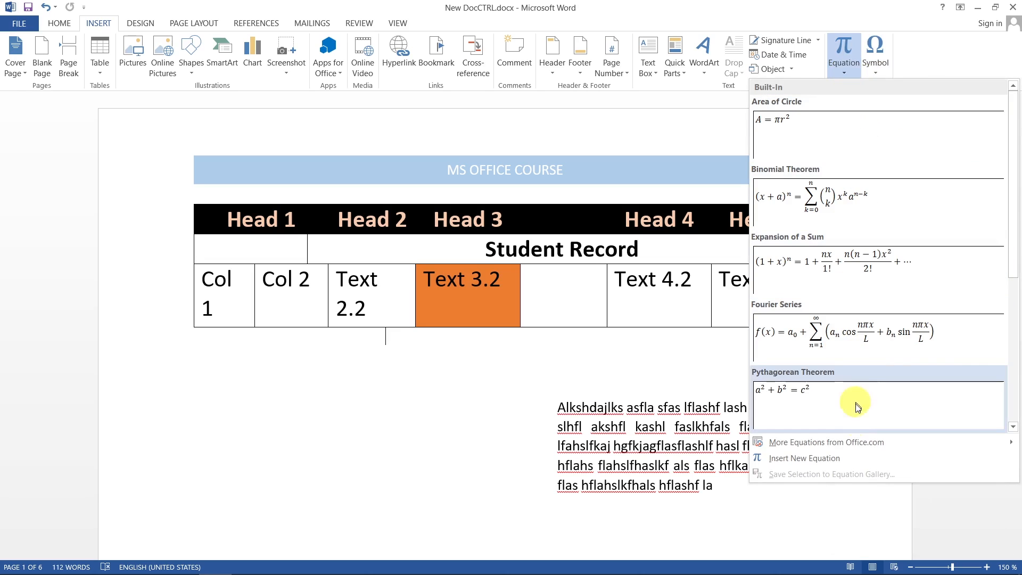
scroll(883, 270, down, 4)
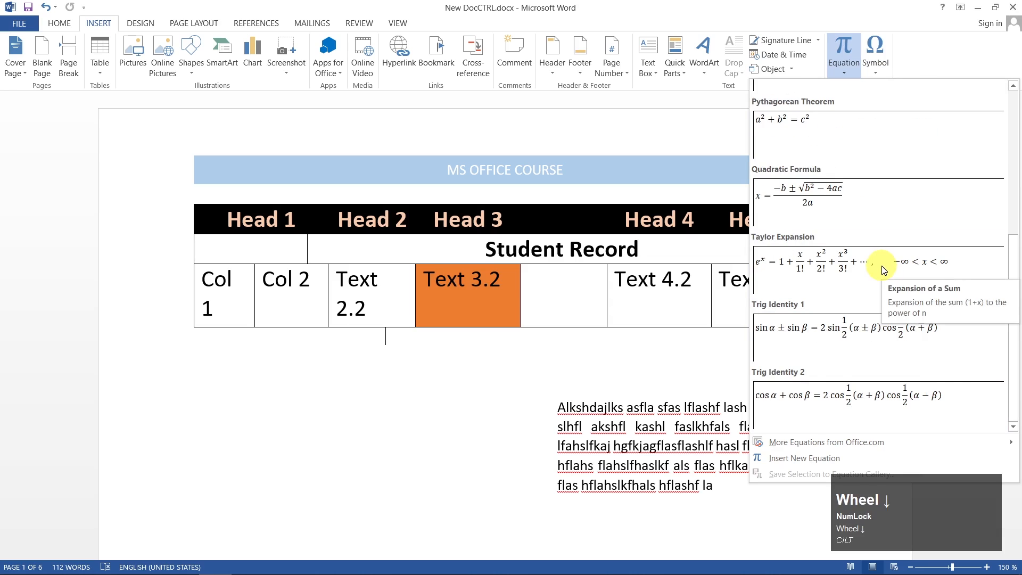
scroll(901, 334, up, 4)
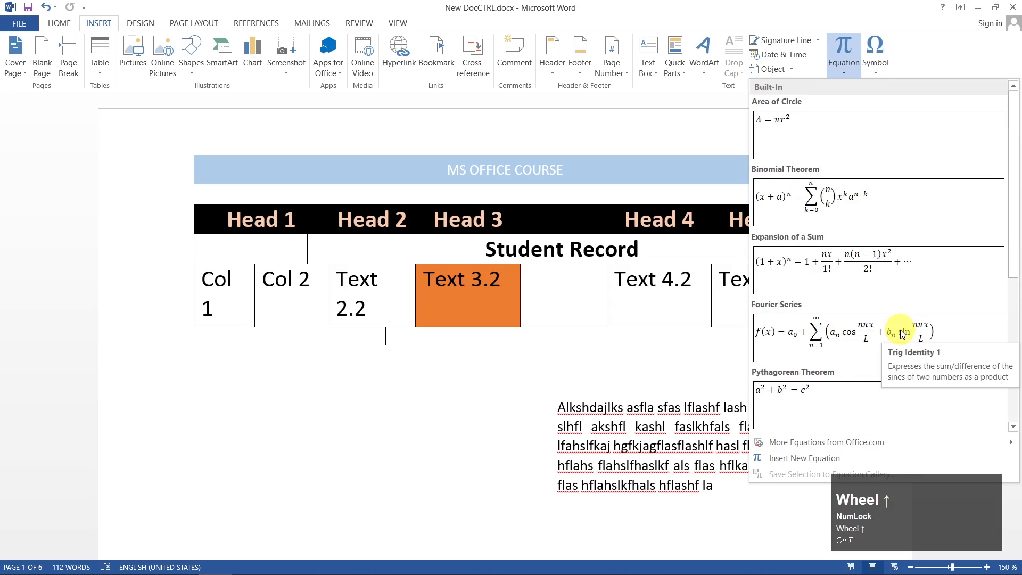
scroll(858, 251, down, 4)
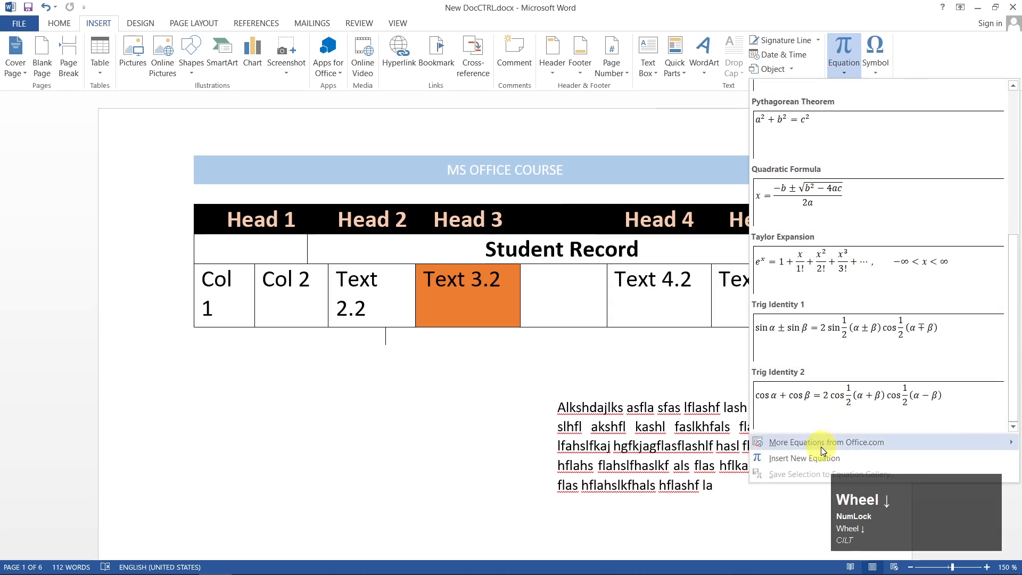
click(795, 458)
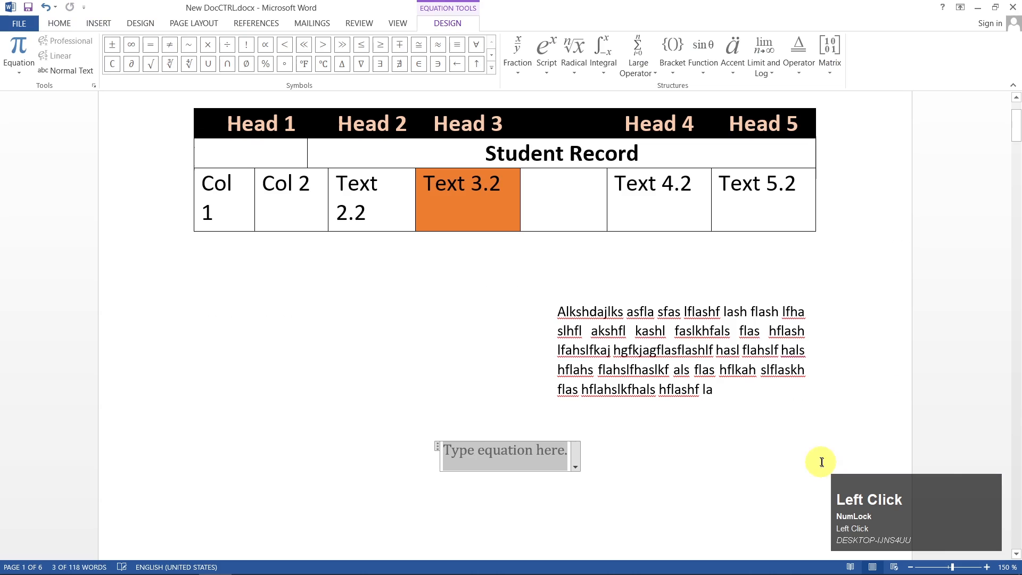
Set the font size of the blank equation's placeholder to 22 and leave the equation selected for entry
click(464, 439)
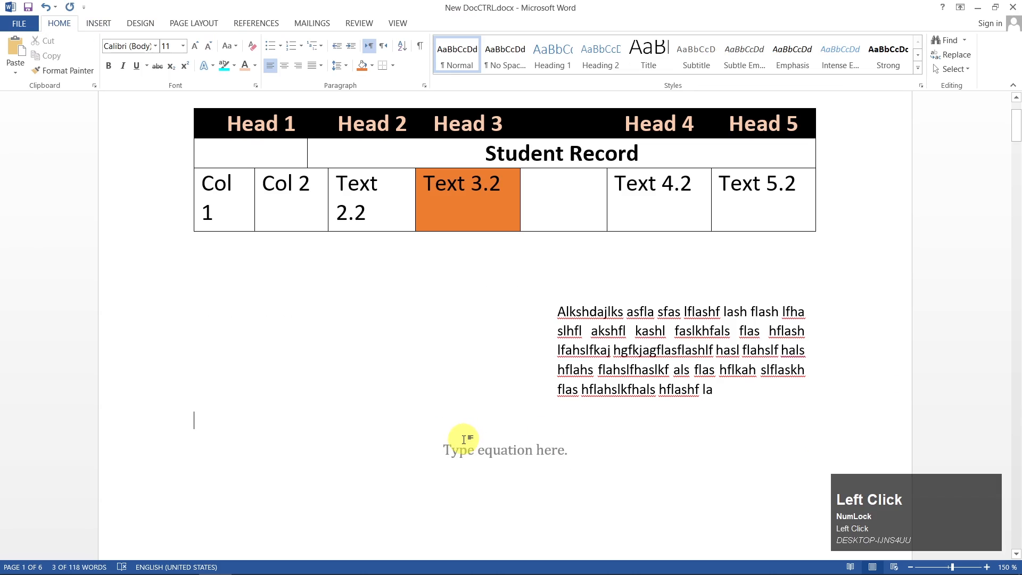
click(449, 449)
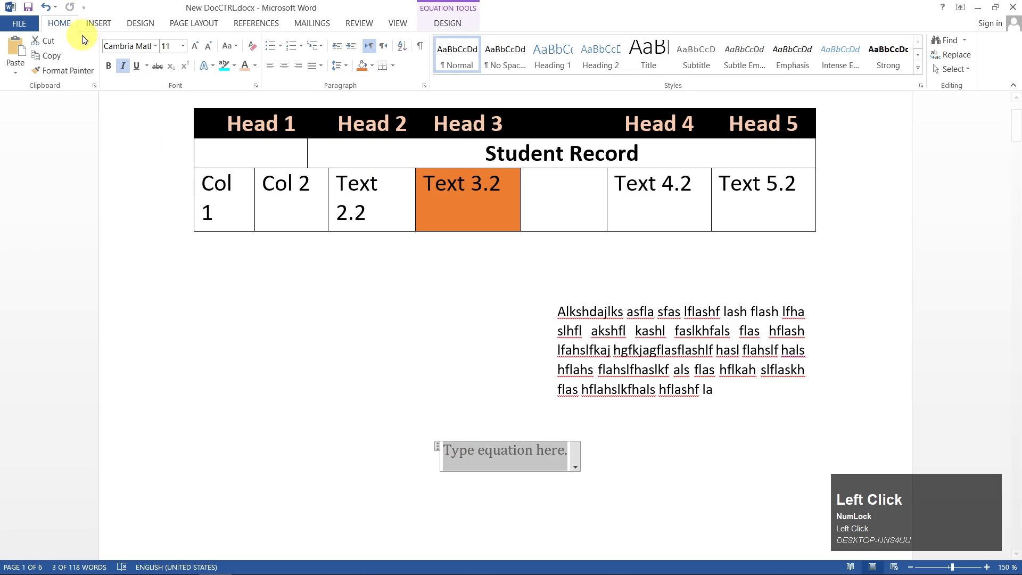
click(184, 46)
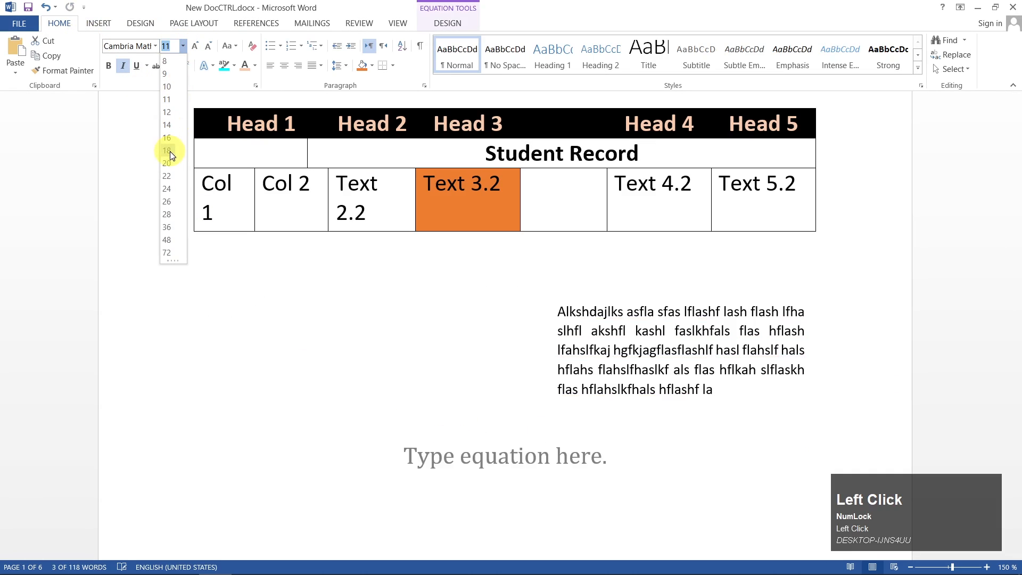
click(167, 179)
scroll(559, 396, down, 4)
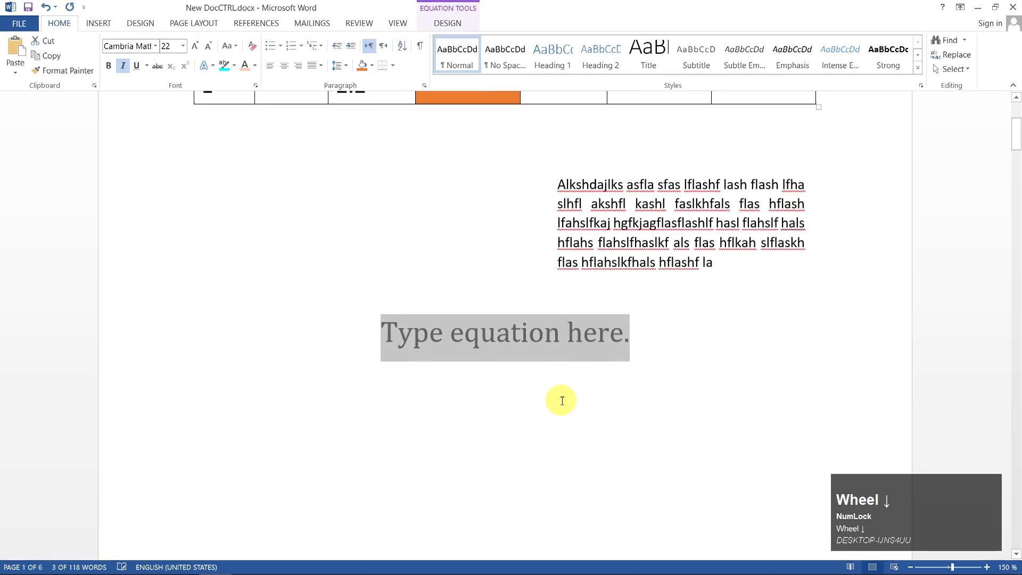
click(490, 270)
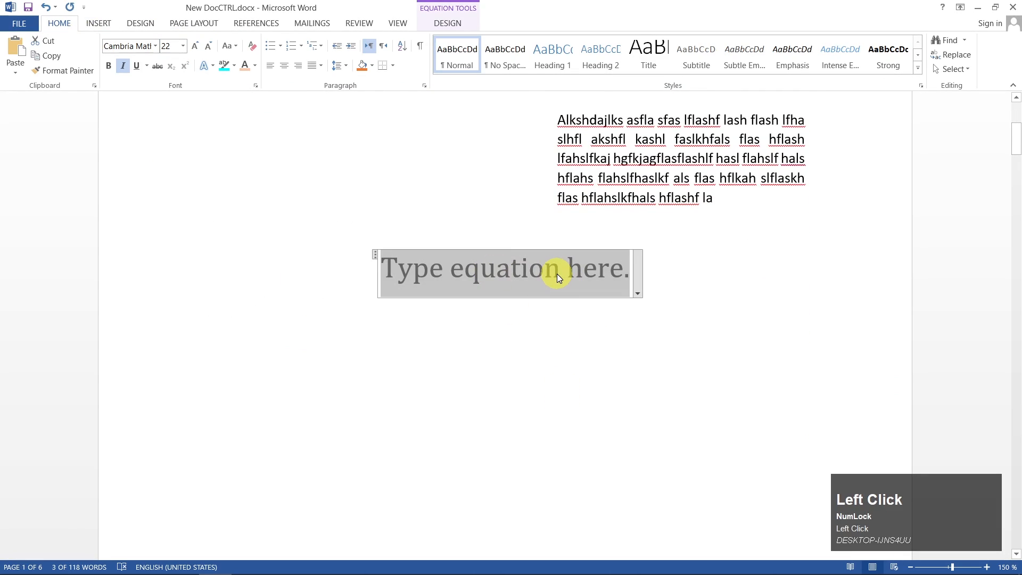
click(556, 274)
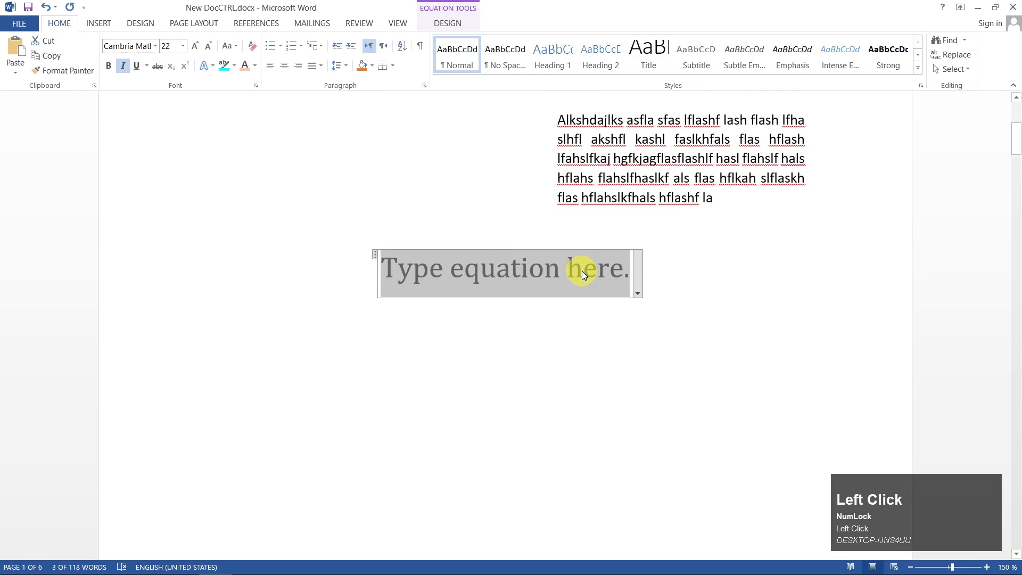